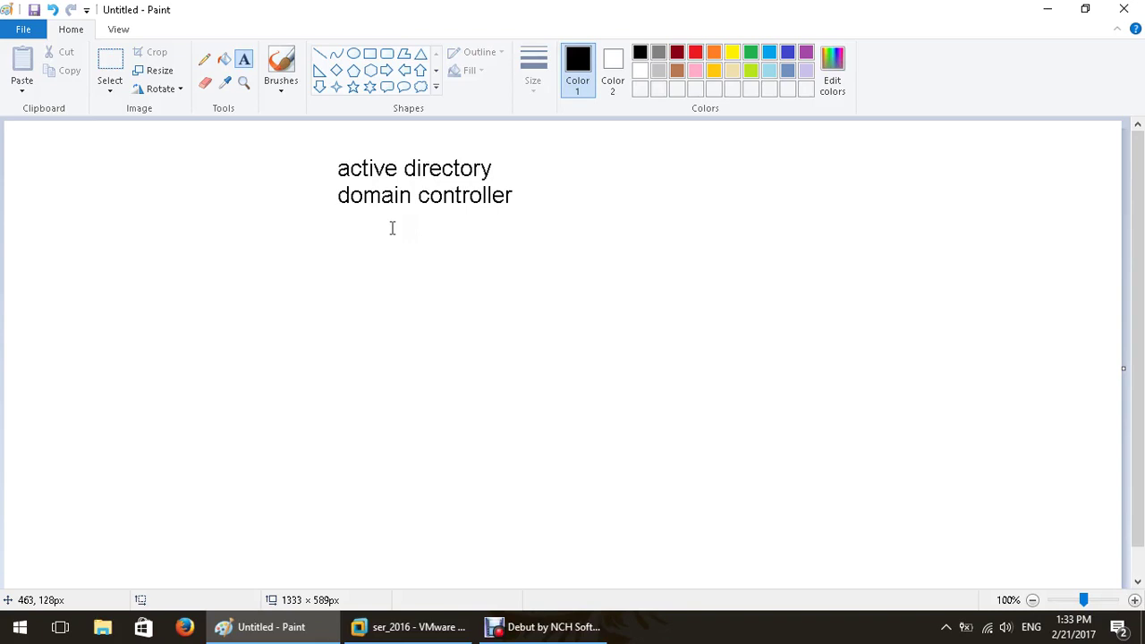
# Unlock the ser_2016 server VM and sign in as Administrator with the account password.
pyautogui.click(417, 627)
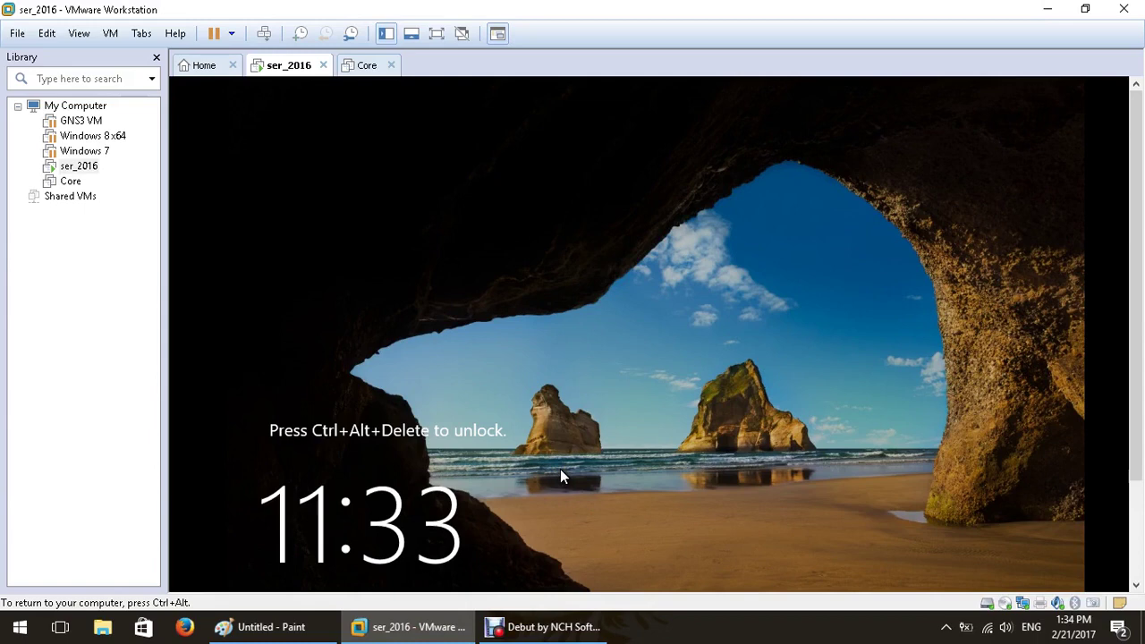
pyautogui.press('ctrl+alt+Insert')
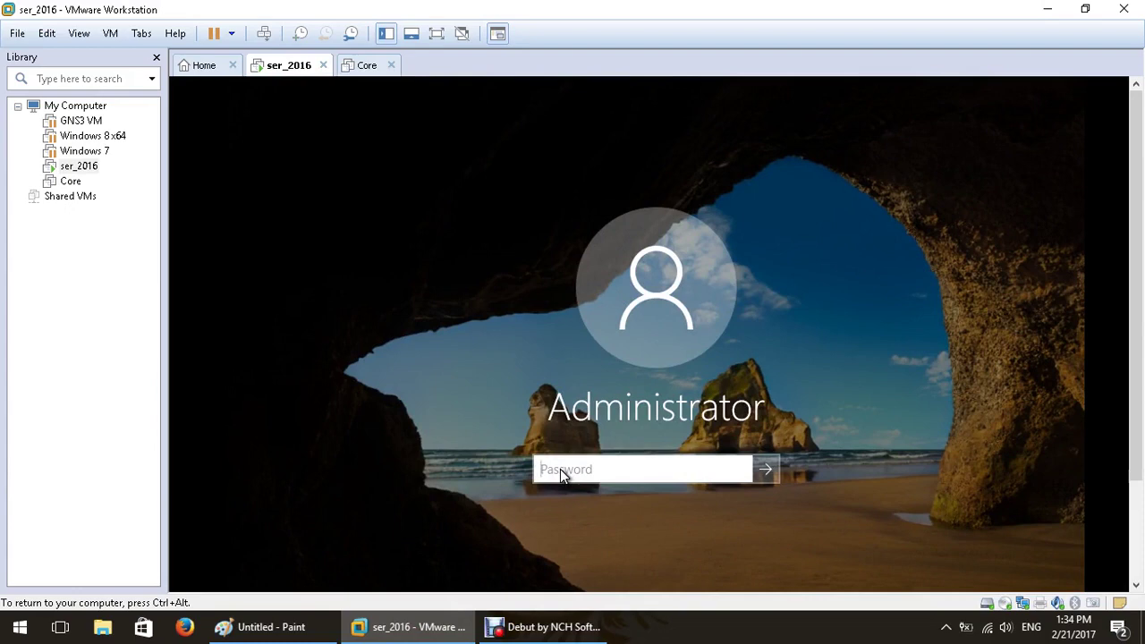
pyautogui.click(609, 468)
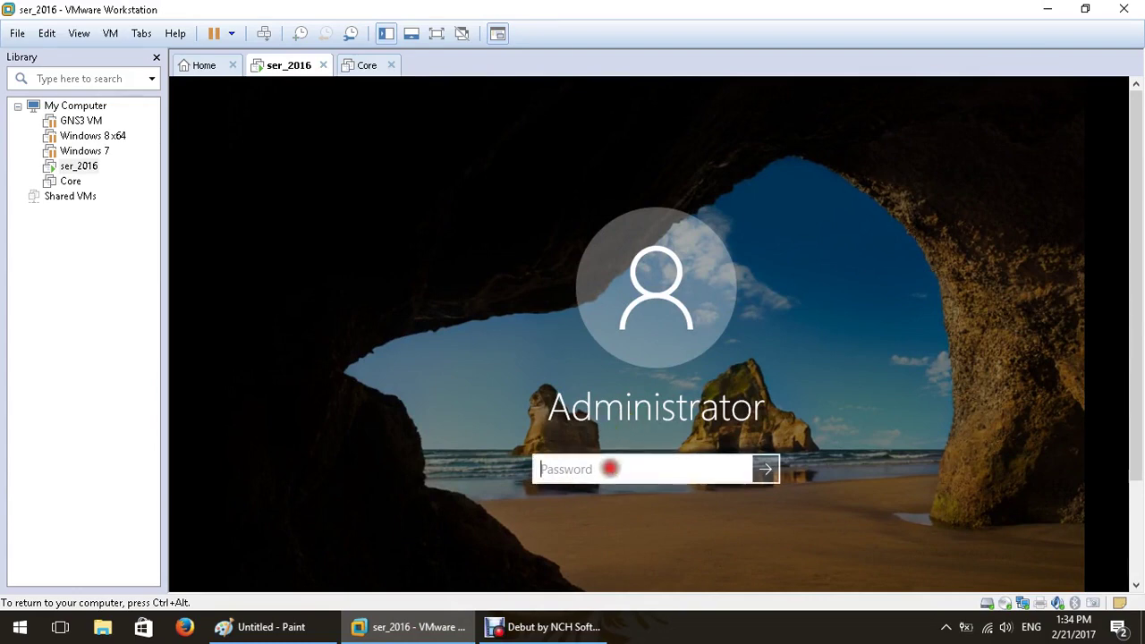
pyautogui.write('•••••••')
pyautogui.press('Return')
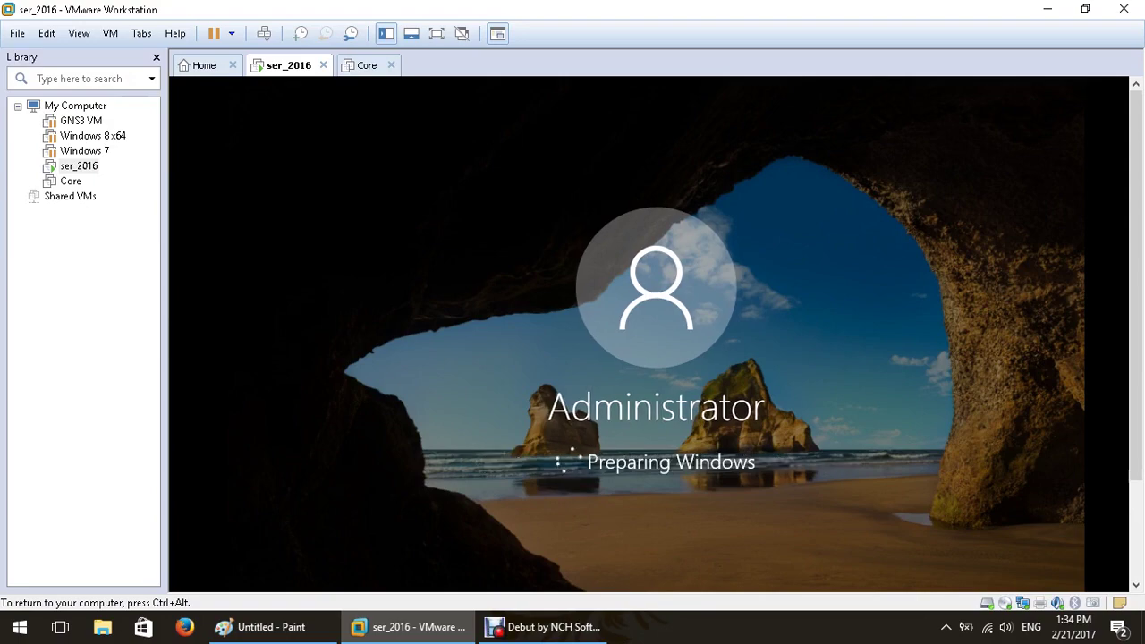
pyautogui.hotkey('ctrl', 'alt', 'Return')
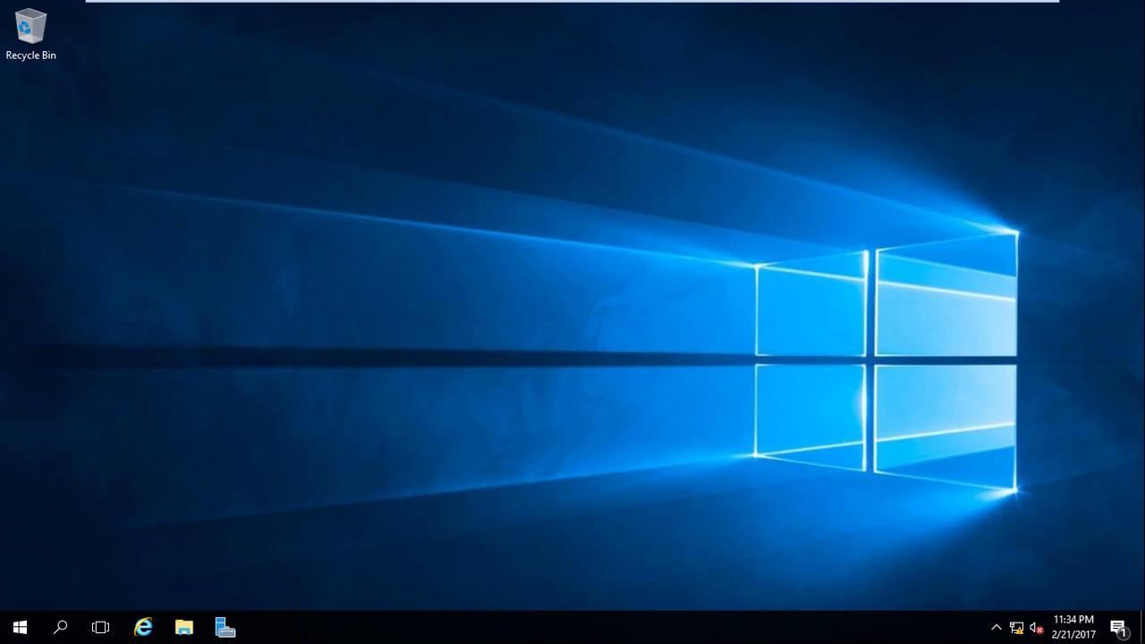
# Add a two-line text note, 'centralized mgmt' and 'user repository', left of the Active Directory notes.
pyautogui.click(984, 27)
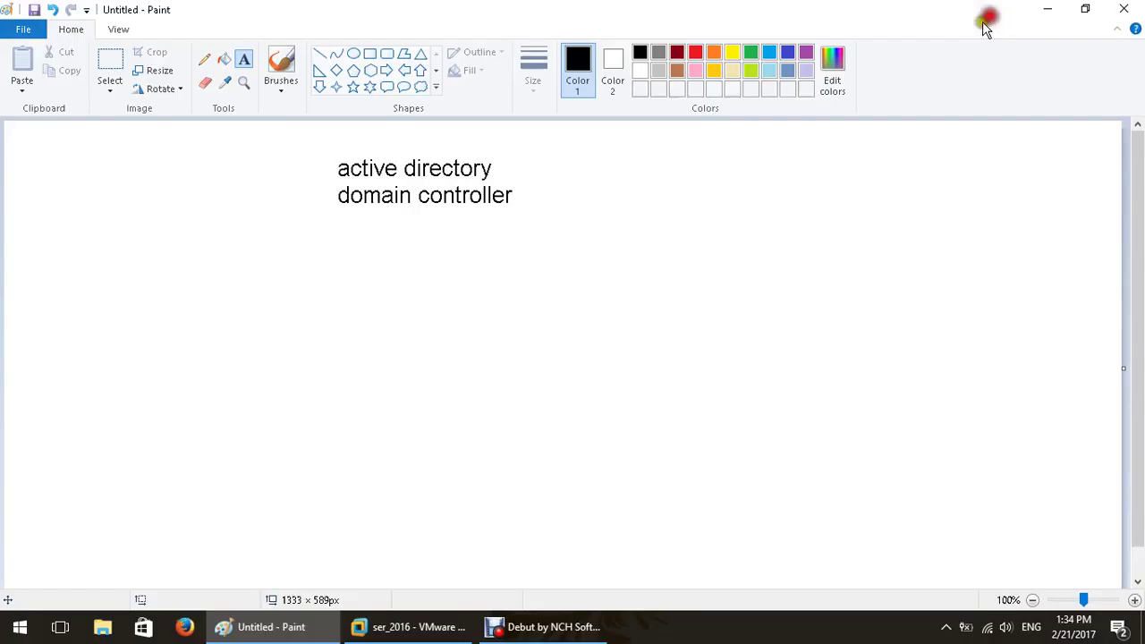
pyautogui.click(81, 251)
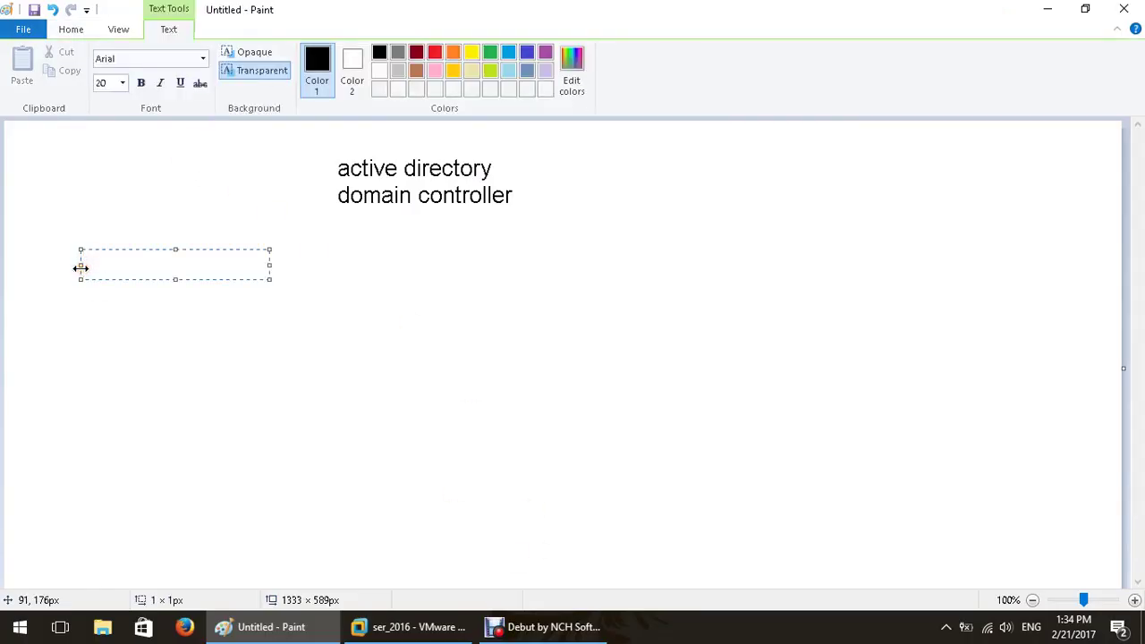
pyautogui.write('central')
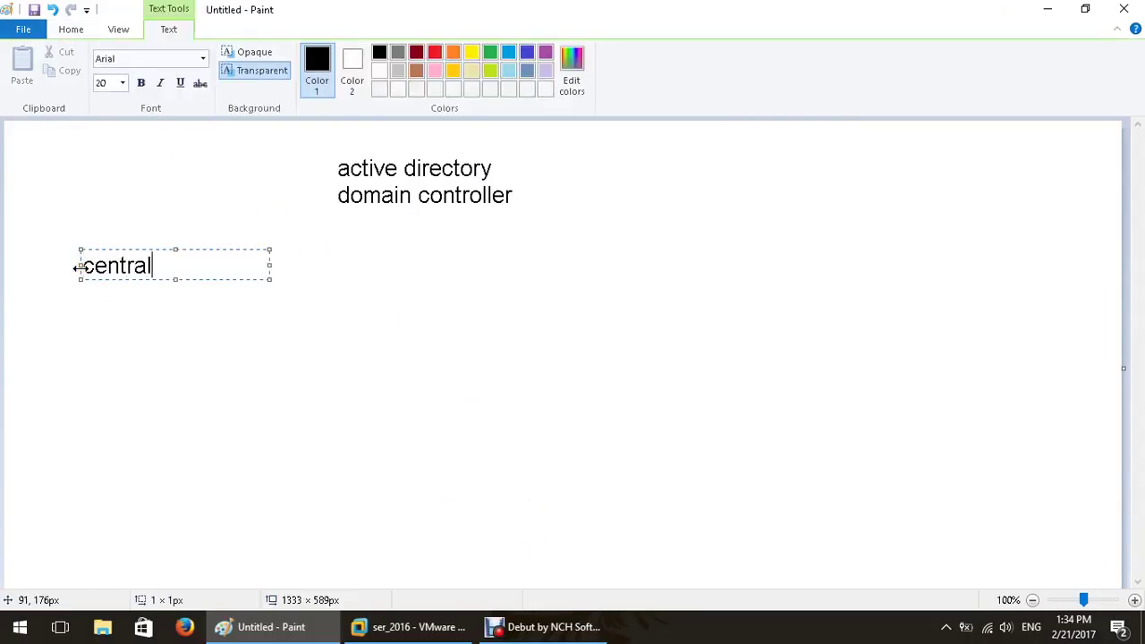
pyautogui.write('ized mgmt')
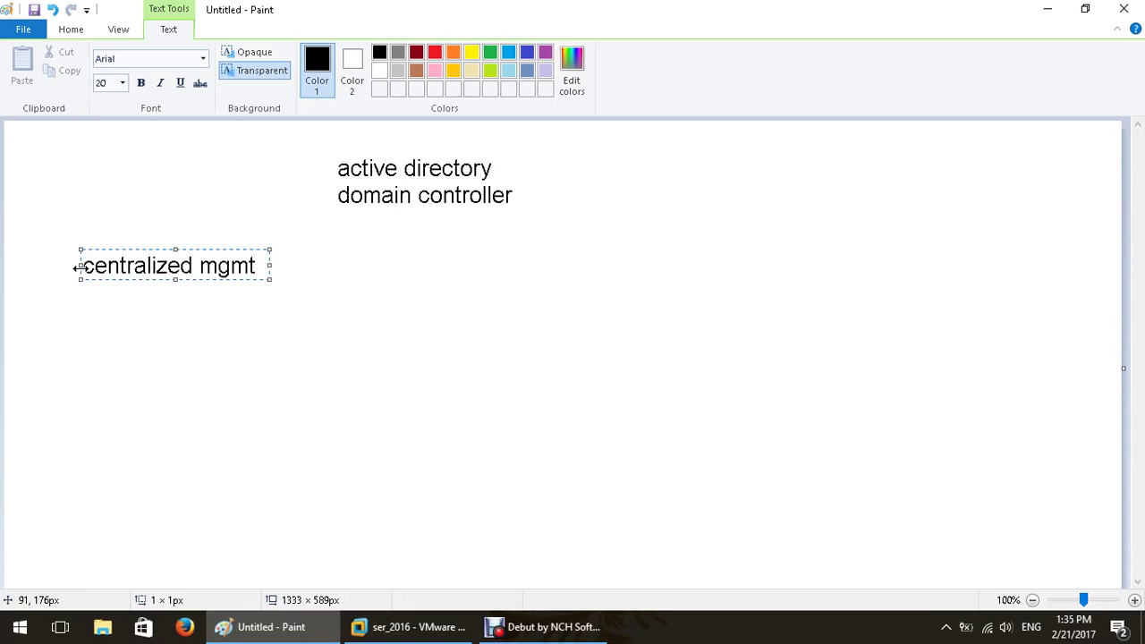
pyautogui.press('Return')
pyautogui.write('user repo')
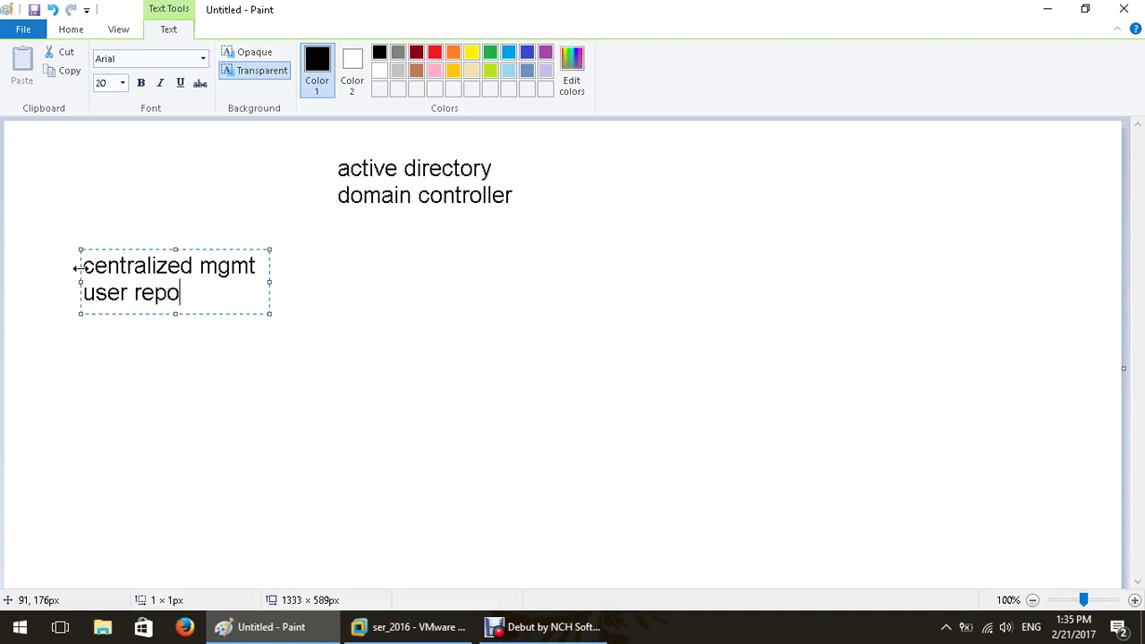
pyautogui.write('sitory')
# Minimize Paint and open the Run dialog from the Win+X menu.
pyautogui.click(1047, 10)
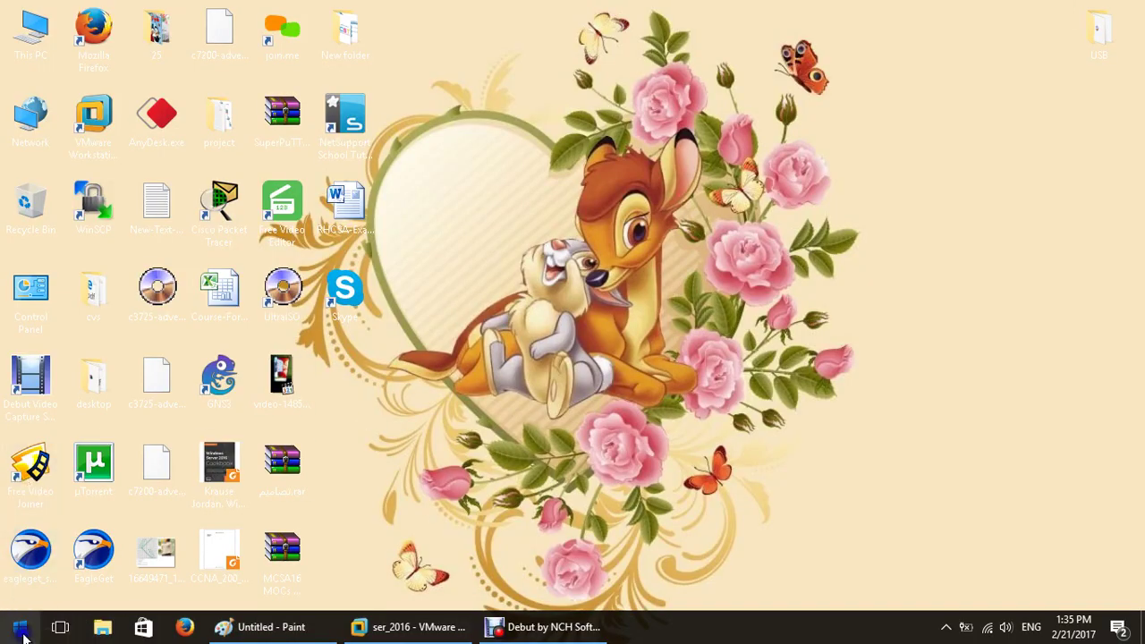
pyautogui.press('super+x')
pyautogui.click(64, 562)
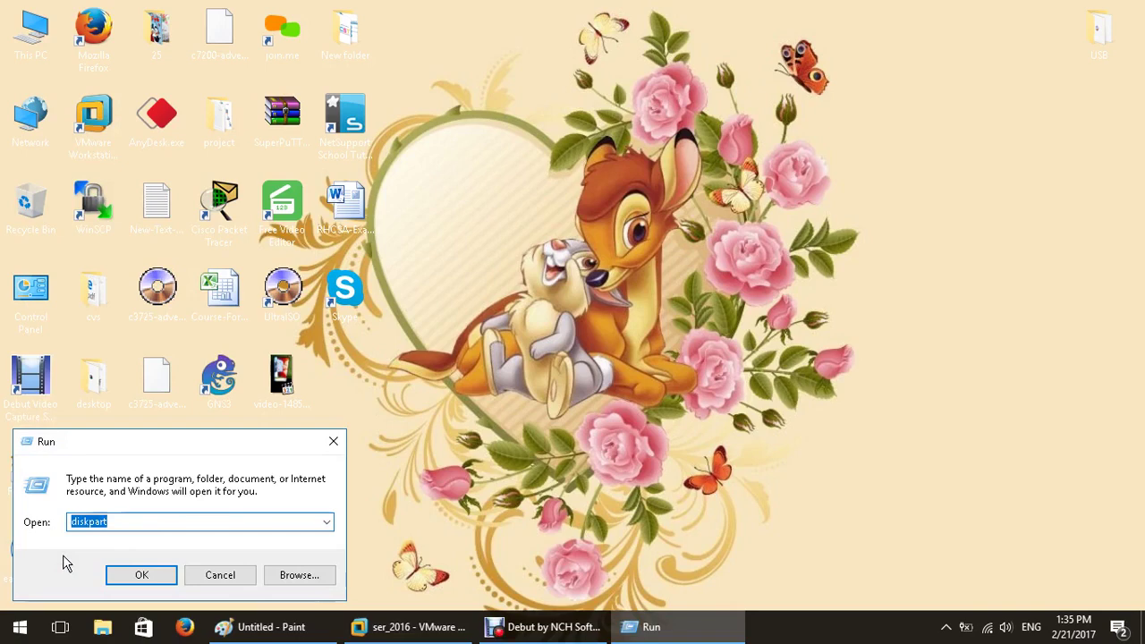
# Run the misspelled '%systemroo%' path, dismiss the cannot-find error, and place the cursor to correct it.
pyautogui.write('%systemroot')
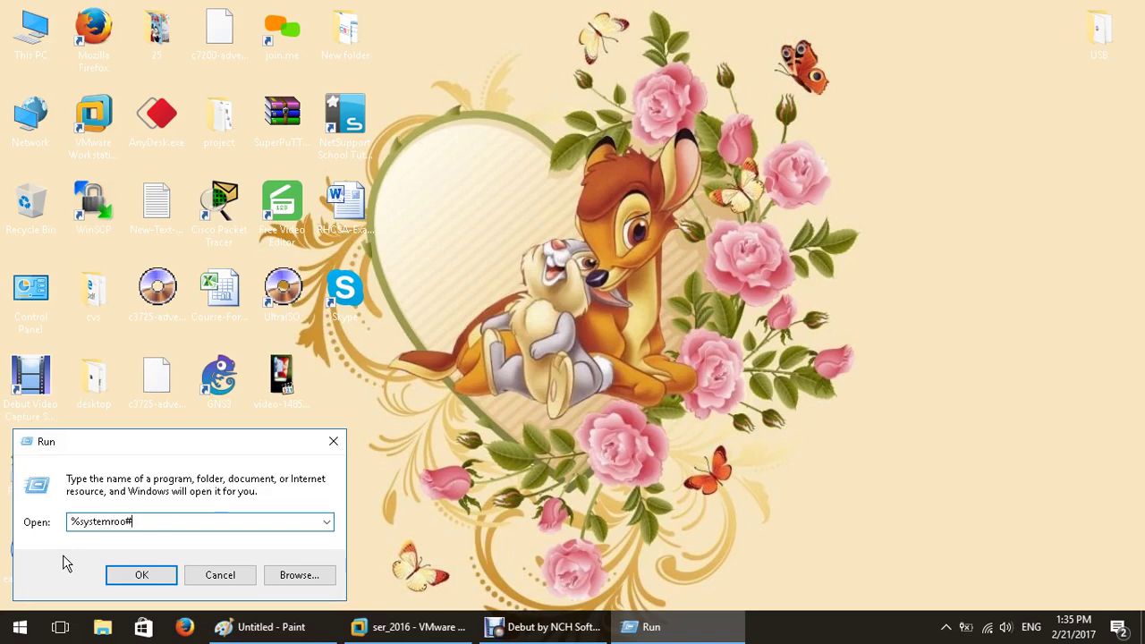
pyautogui.press('BackSpace')
pyautogui.write('%')
pyautogui.press('Return')
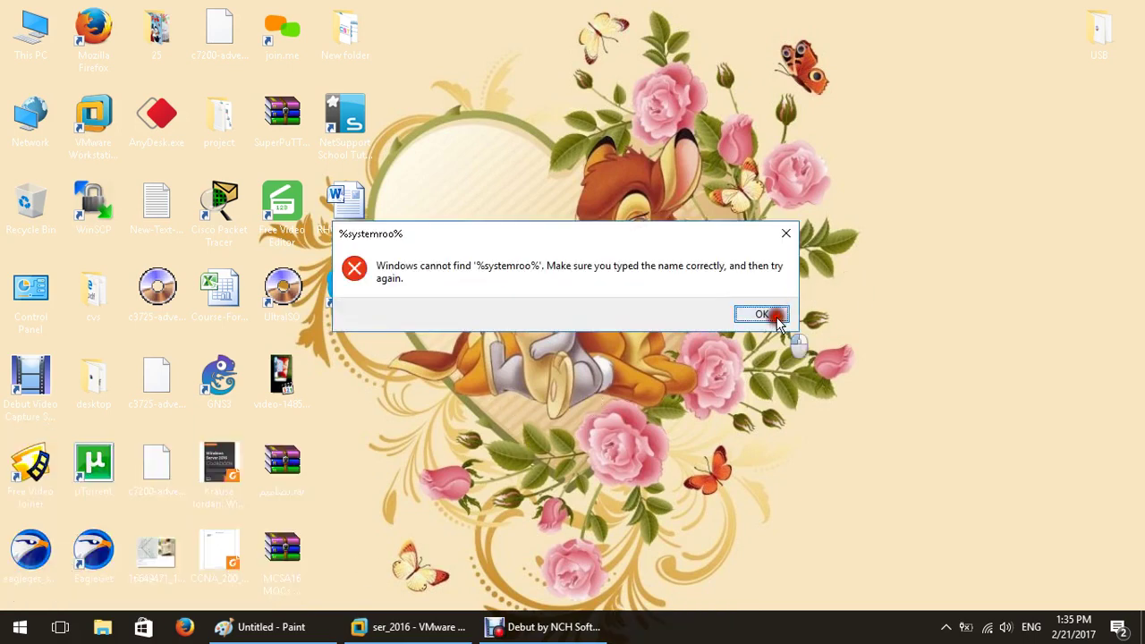
pyautogui.click(768, 313)
pyautogui.click(131, 521)
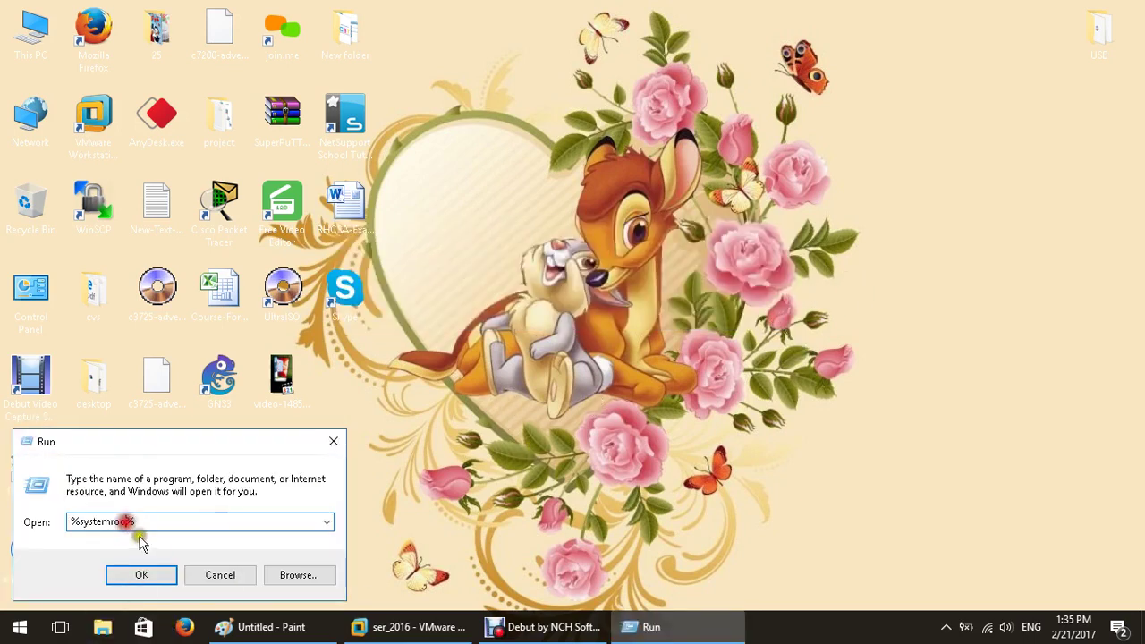
# Run the corrected %systemroot% path to open the C:\Windows folder.
pyautogui.write('t')
pyautogui.press('Return')
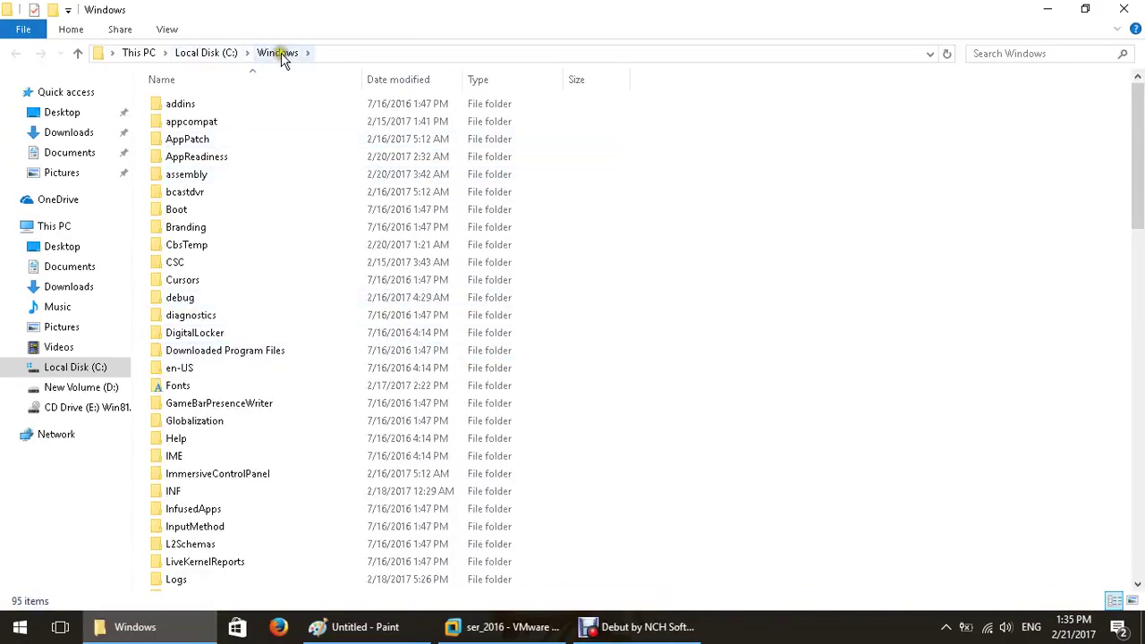
pyautogui.click(239, 261)
# Go into System32, open the config folder, and grant permission to access it.
pyautogui.press('s')
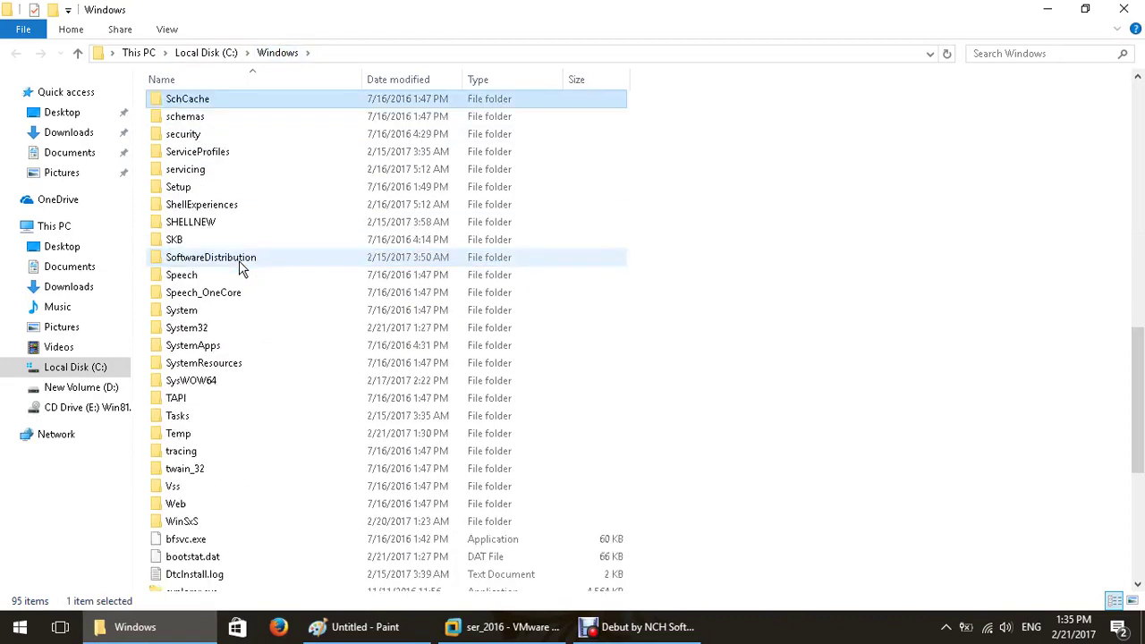
pyautogui.doubleClick(199, 333)
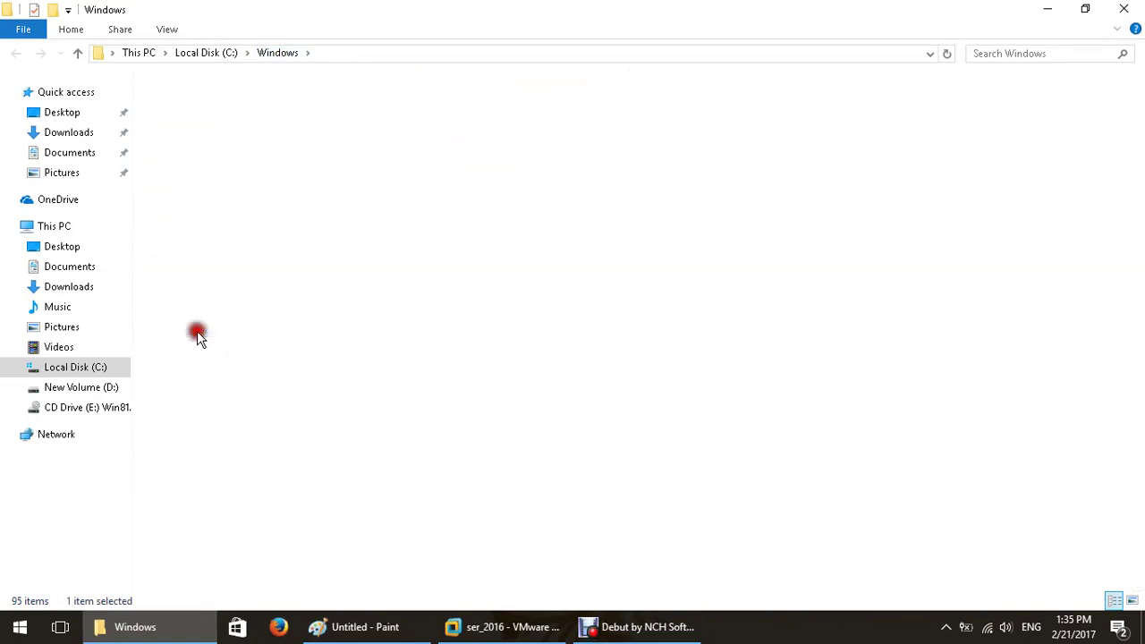
pyautogui.click(197, 334)
pyautogui.doubleClick(195, 333)
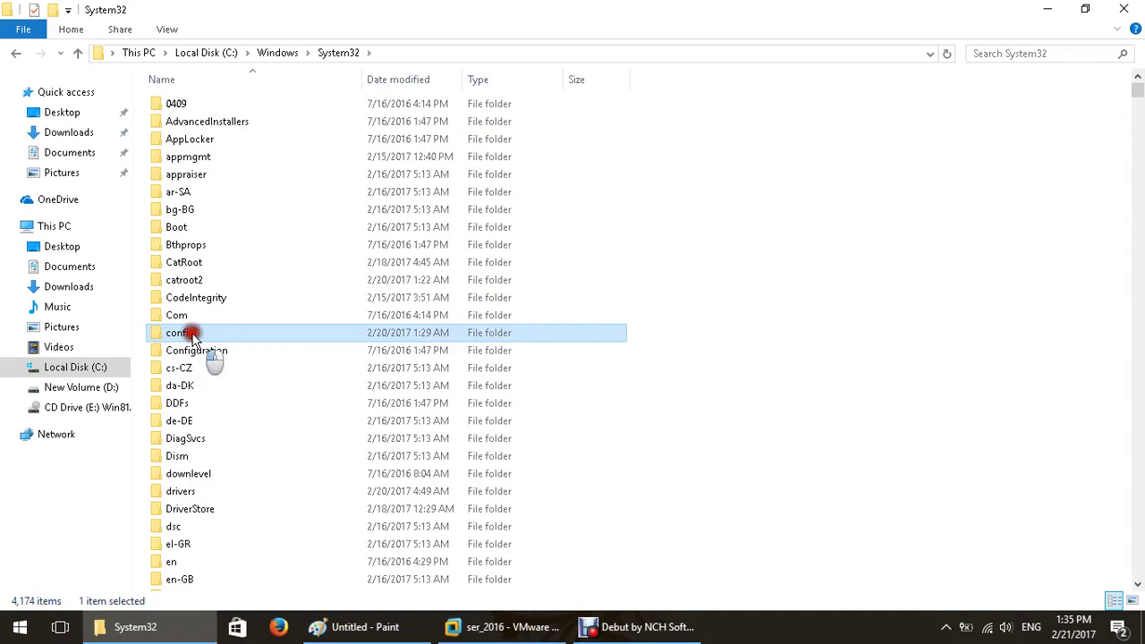
pyautogui.click(581, 343)
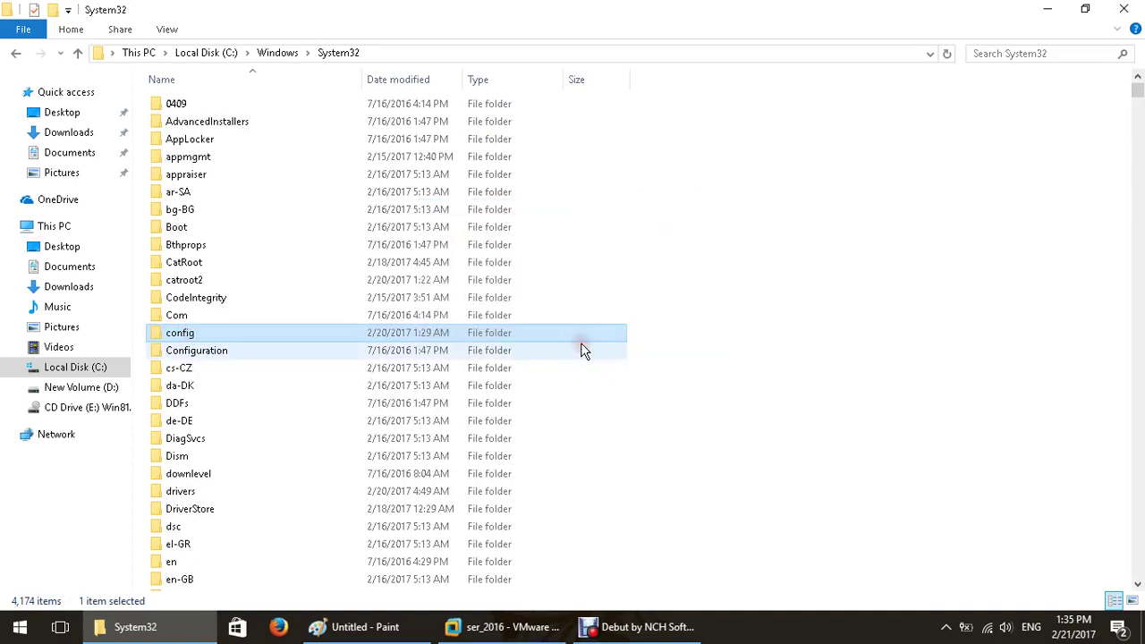
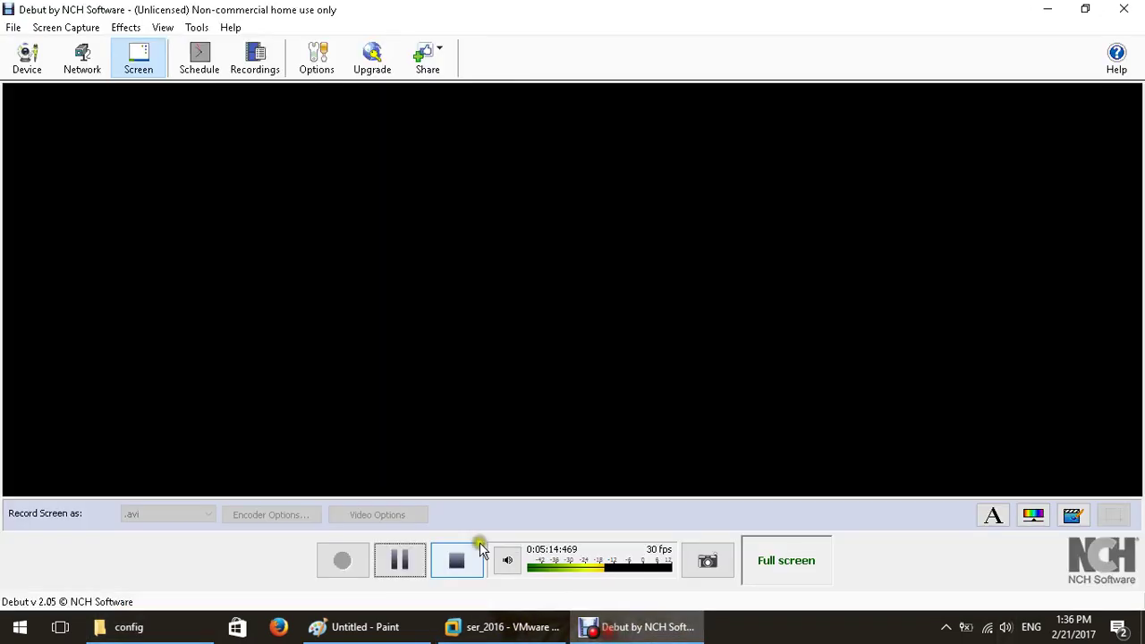
# Resume the Debut recording, view the Paint notes, then return to the config folder showing SAM.
pyautogui.click(400, 560)
pyautogui.click(413, 627)
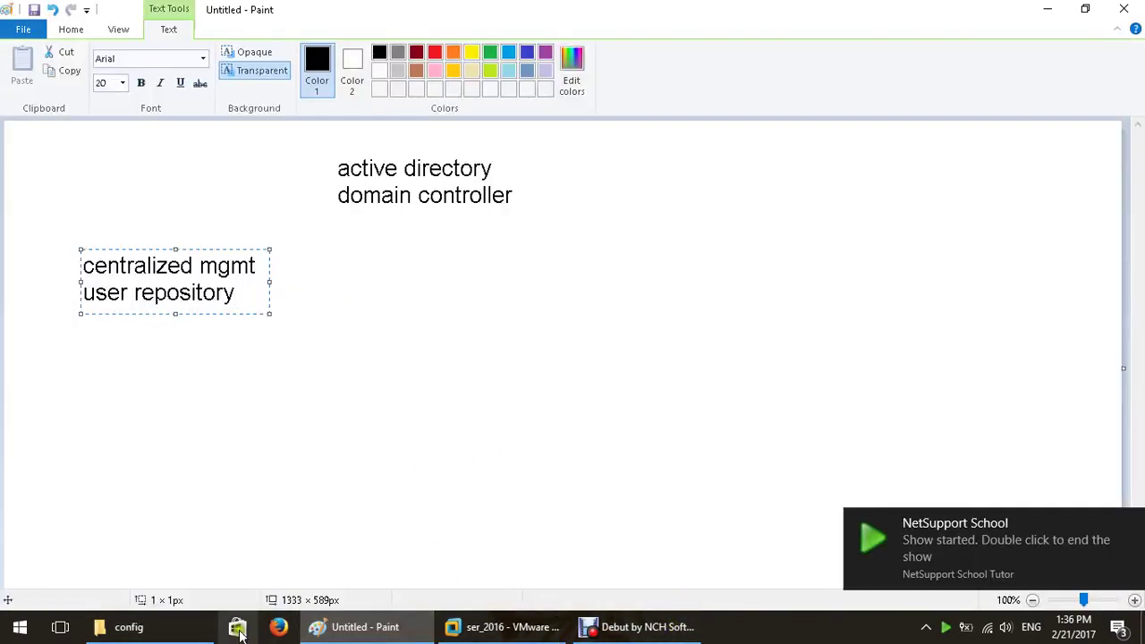
pyautogui.click(179, 627)
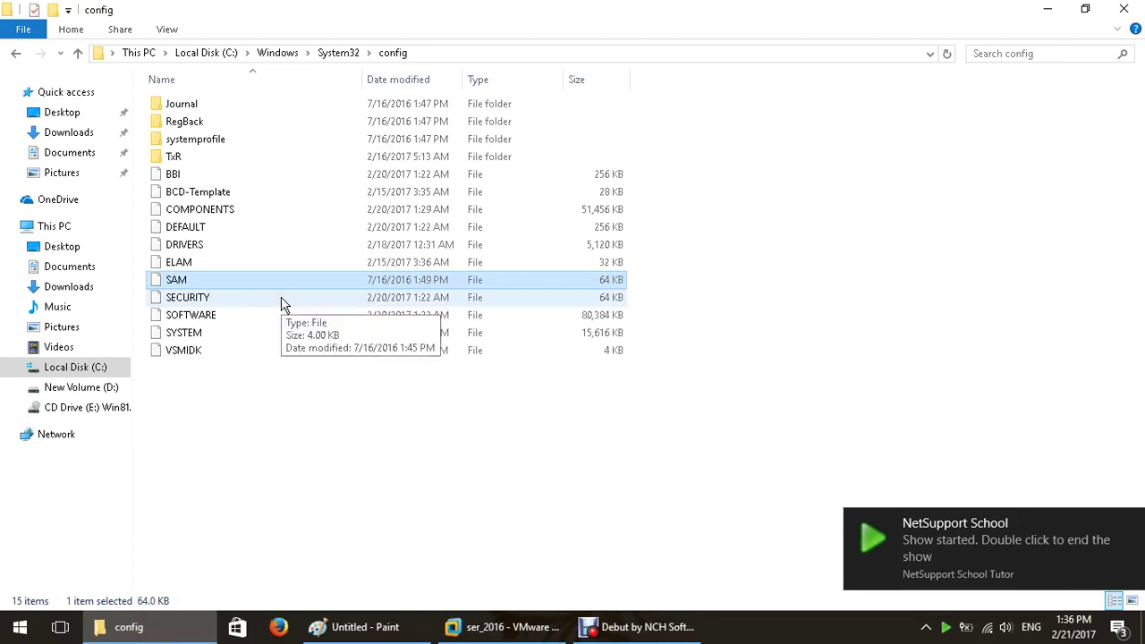
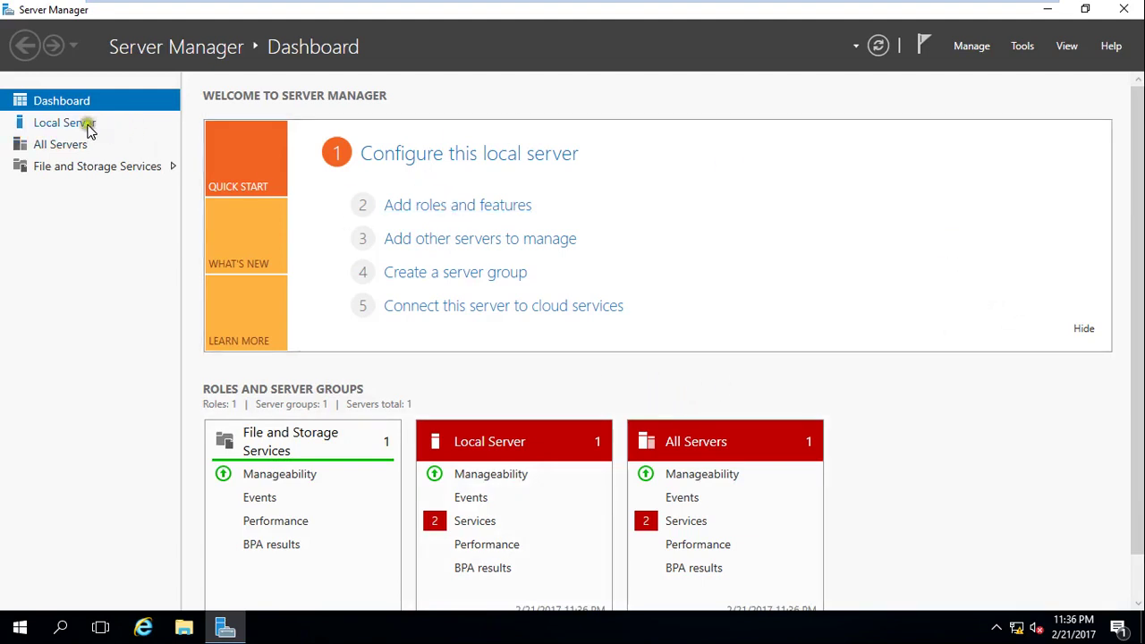
# Show the Local Server page with the PDC server's properties in Server Manager.
pyautogui.click(90, 124)
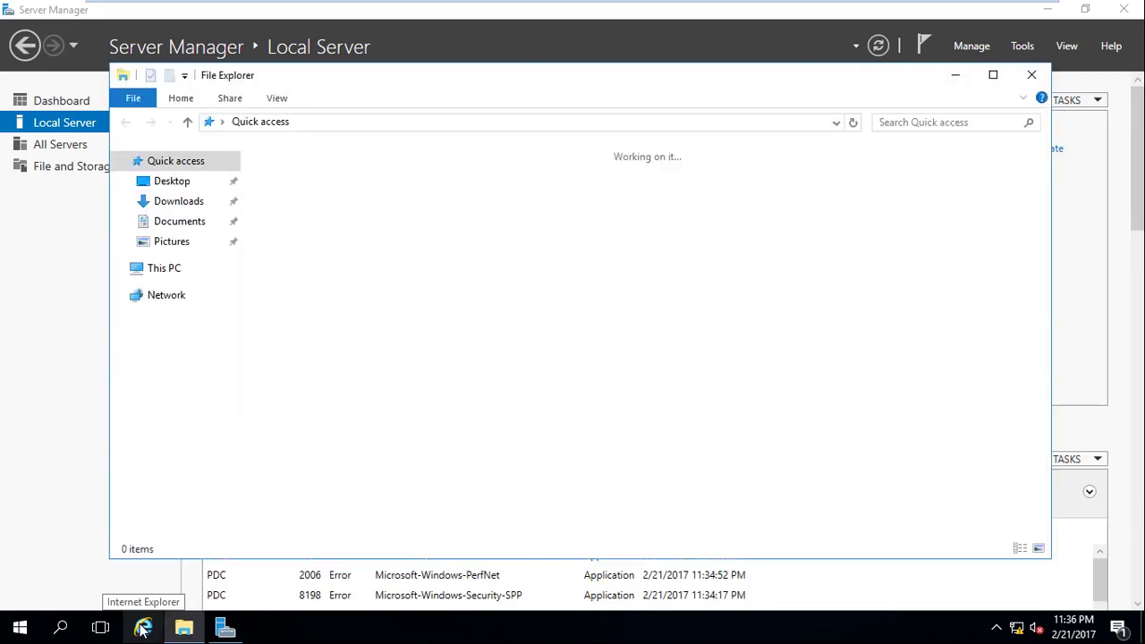
# Browse through This PC, Local Disk (C:) and Windows into C:\Windows\System32 (3,772 items).
pyautogui.click(179, 271)
pyautogui.doubleClick(345, 299)
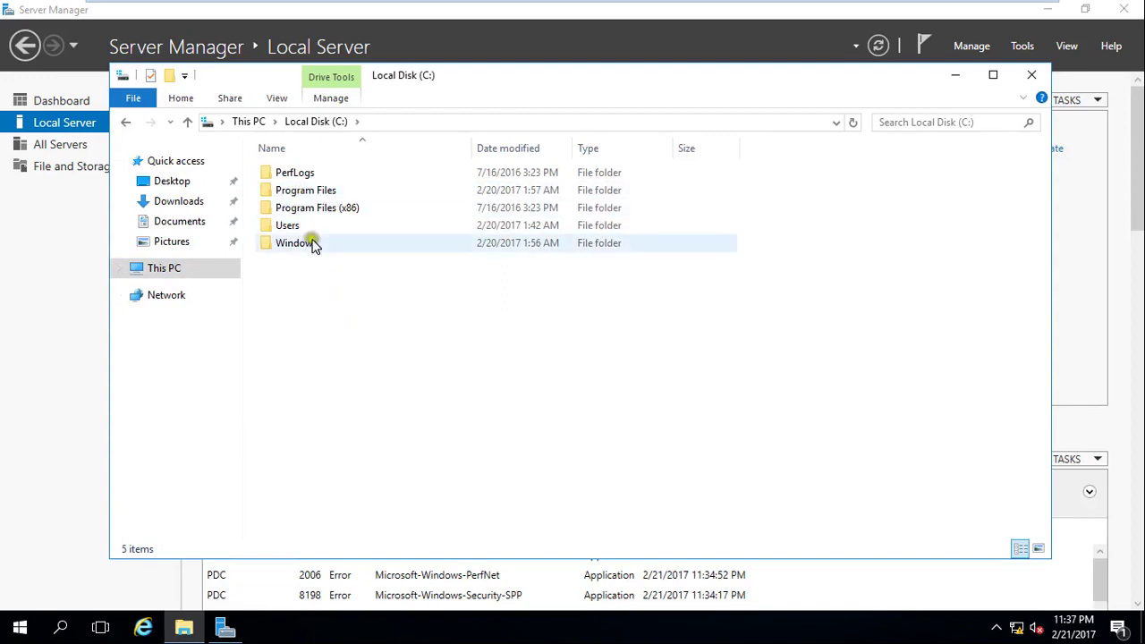
pyautogui.doubleClick(308, 243)
pyautogui.press('s')
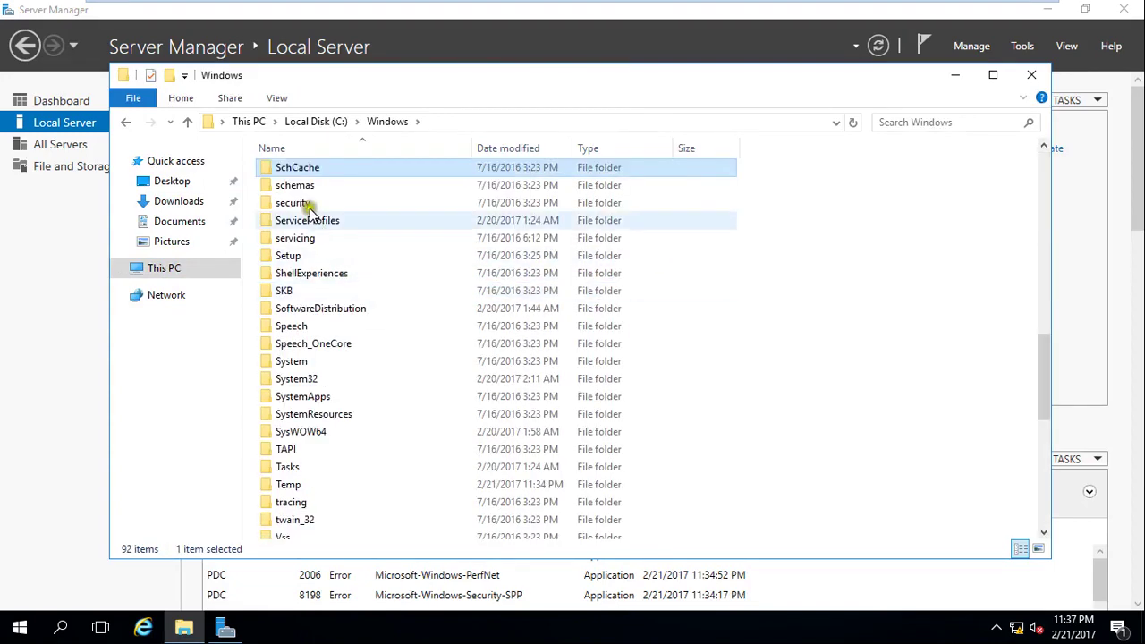
pyautogui.doubleClick(311, 379)
pyautogui.click(317, 366)
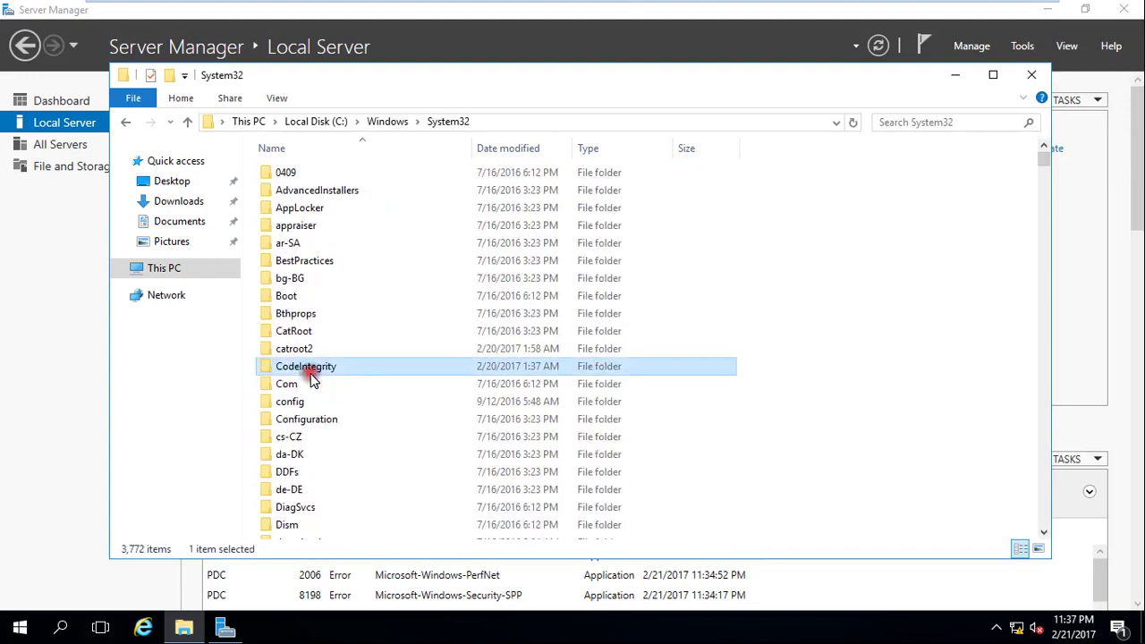
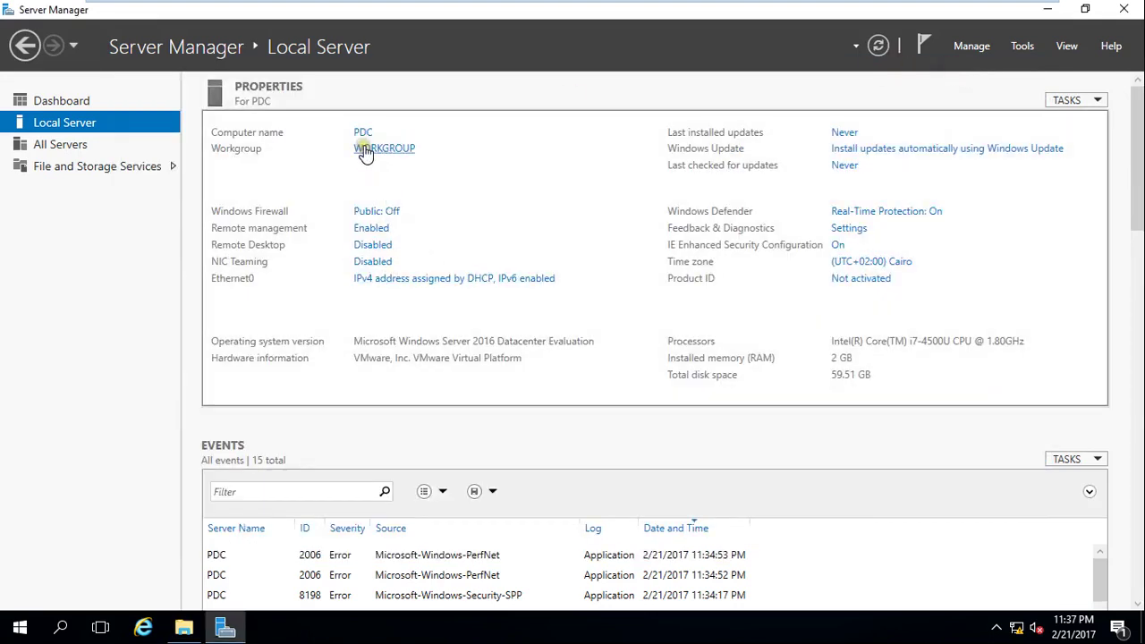
# Look at the computer's workgroup/domain membership settings, then close System Properties without changes.
pyautogui.click(366, 152)
pyautogui.click(374, 295)
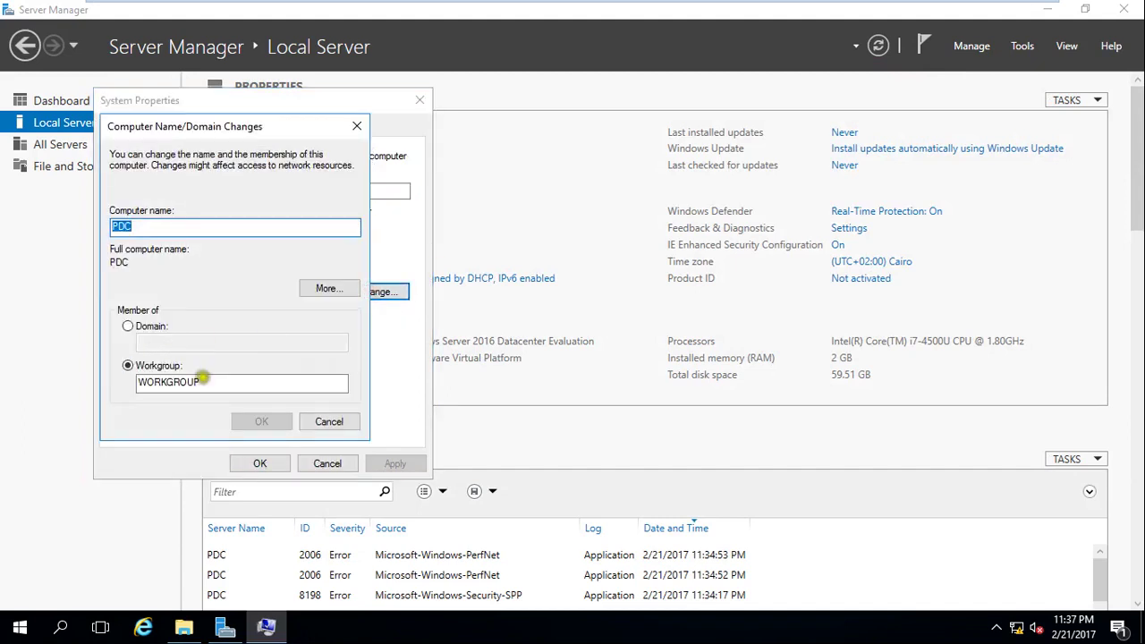
pyautogui.moveTo(201, 382); pyautogui.dragTo(119, 386)
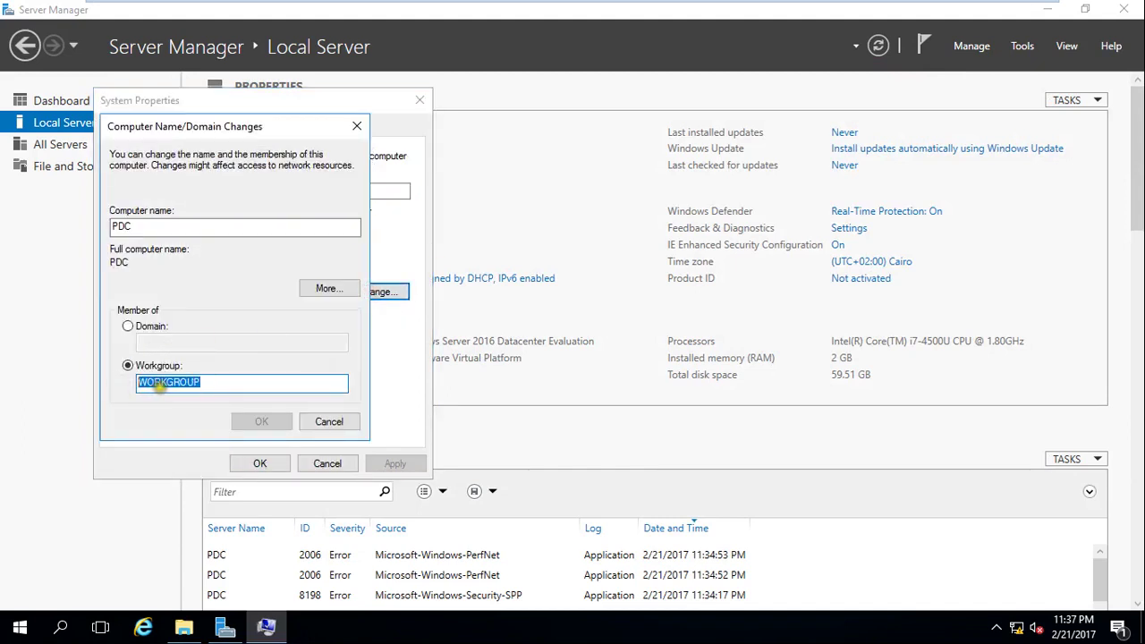
pyautogui.click(129, 326)
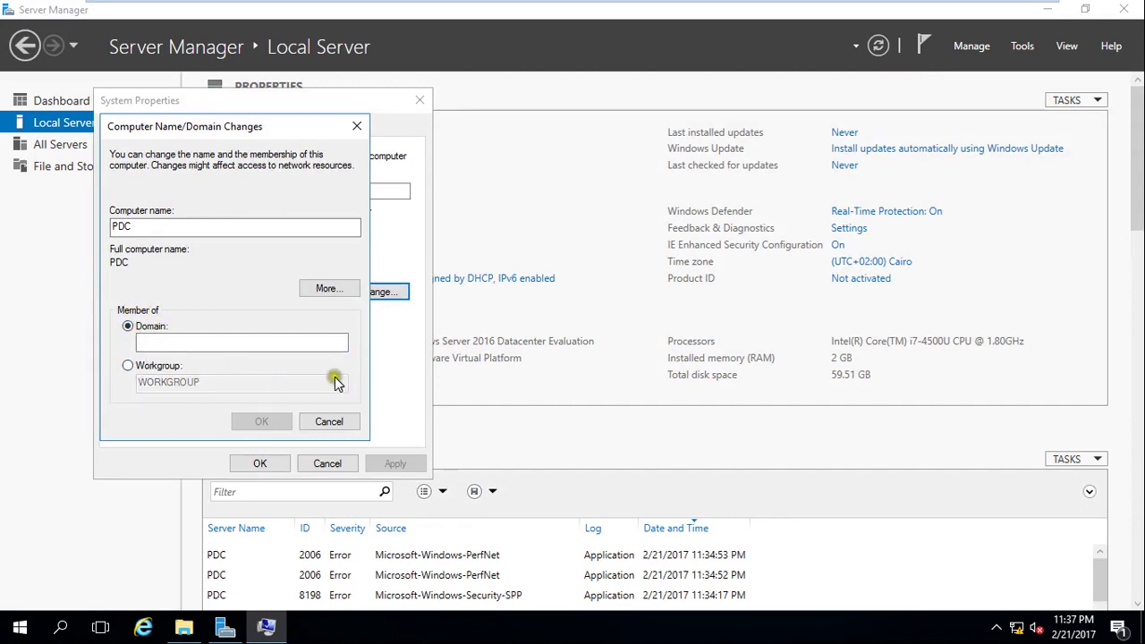
pyautogui.click(330, 464)
pyautogui.click(331, 424)
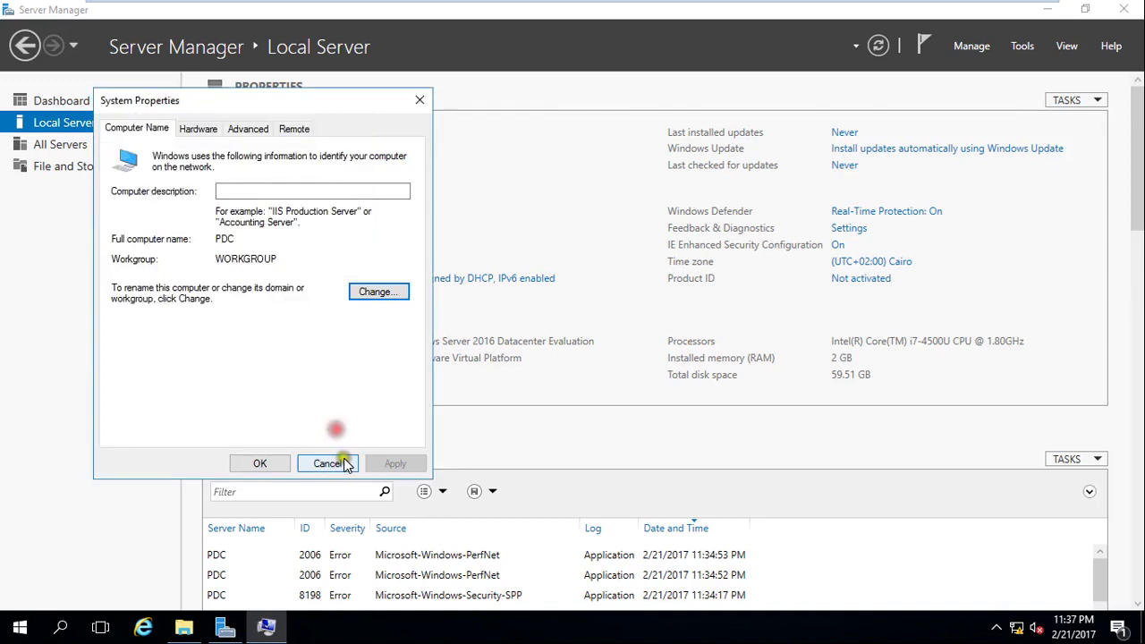
pyautogui.click(329, 464)
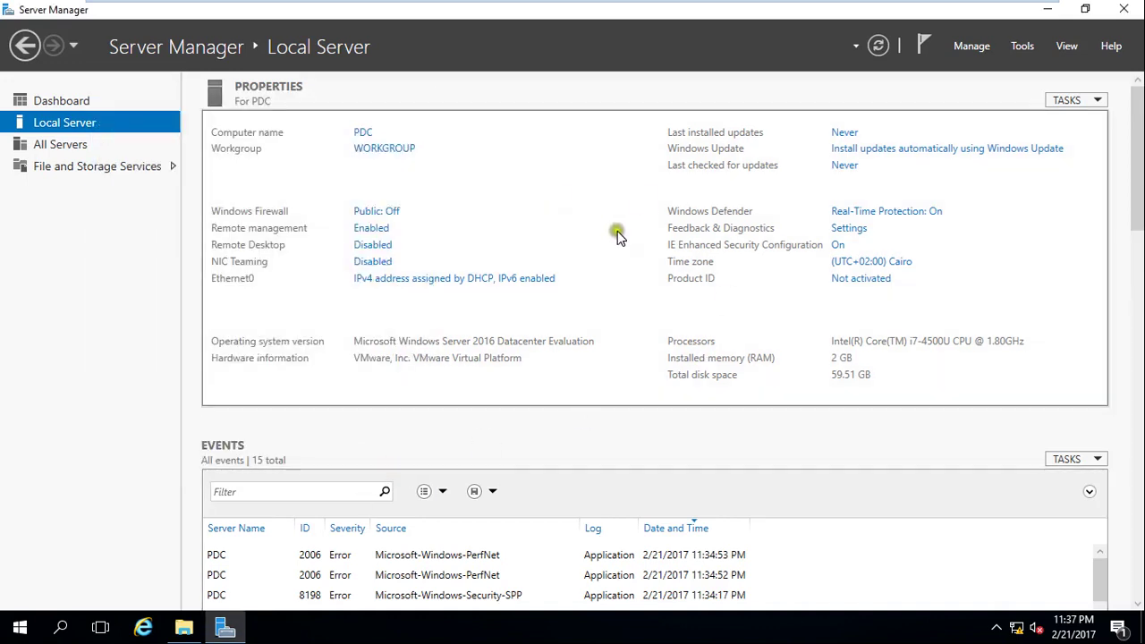
# Launch Computer Management from Tools and show Local Users and Groups > Users, maximized.
pyautogui.click(1029, 50)
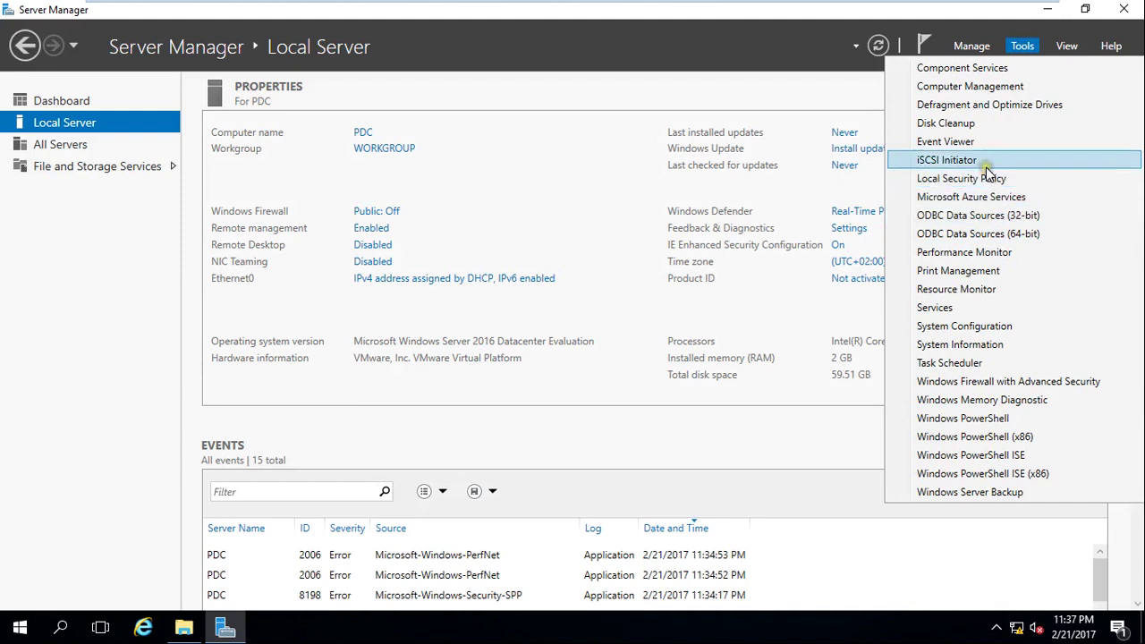
pyautogui.click(975, 88)
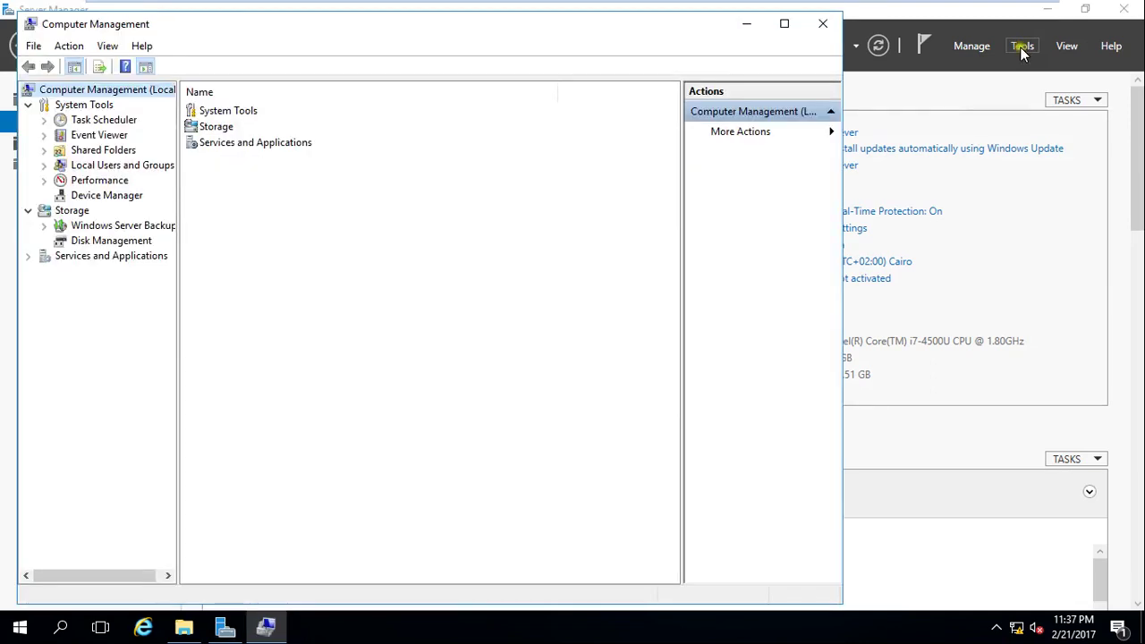
pyautogui.doubleClick(116, 167)
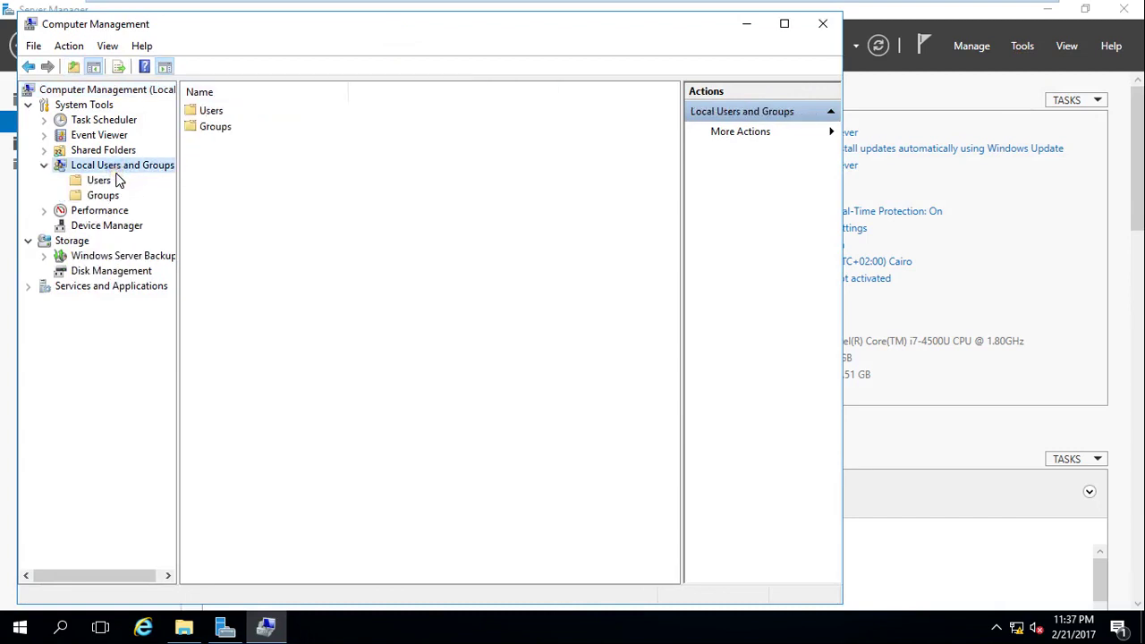
pyautogui.click(106, 192)
pyautogui.click(104, 182)
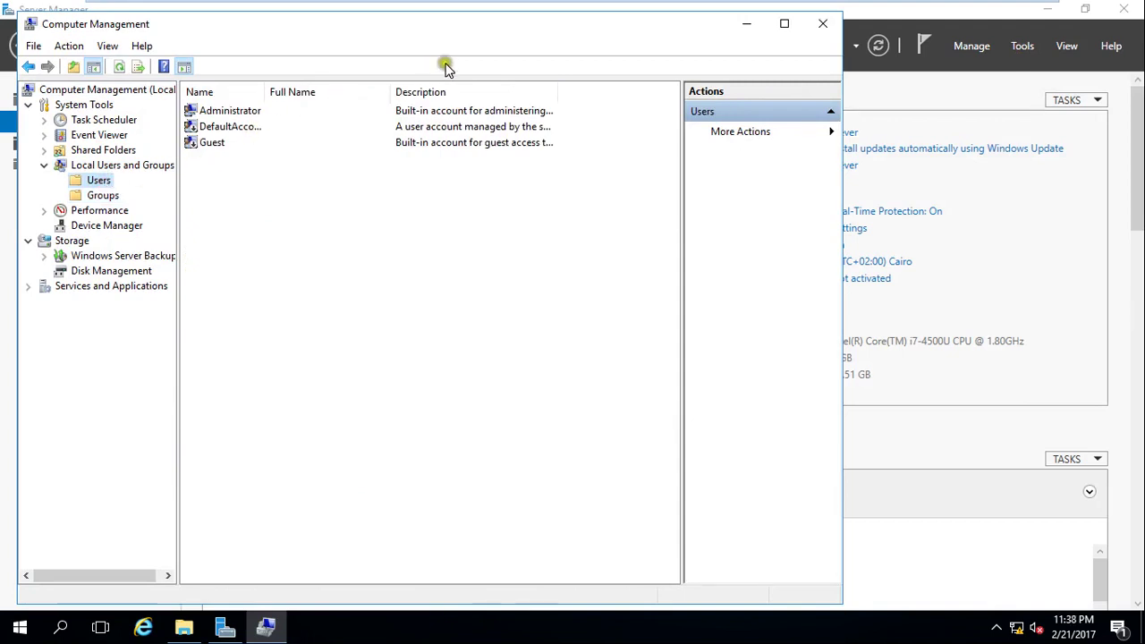
pyautogui.click(784, 23)
pyautogui.click(220, 98)
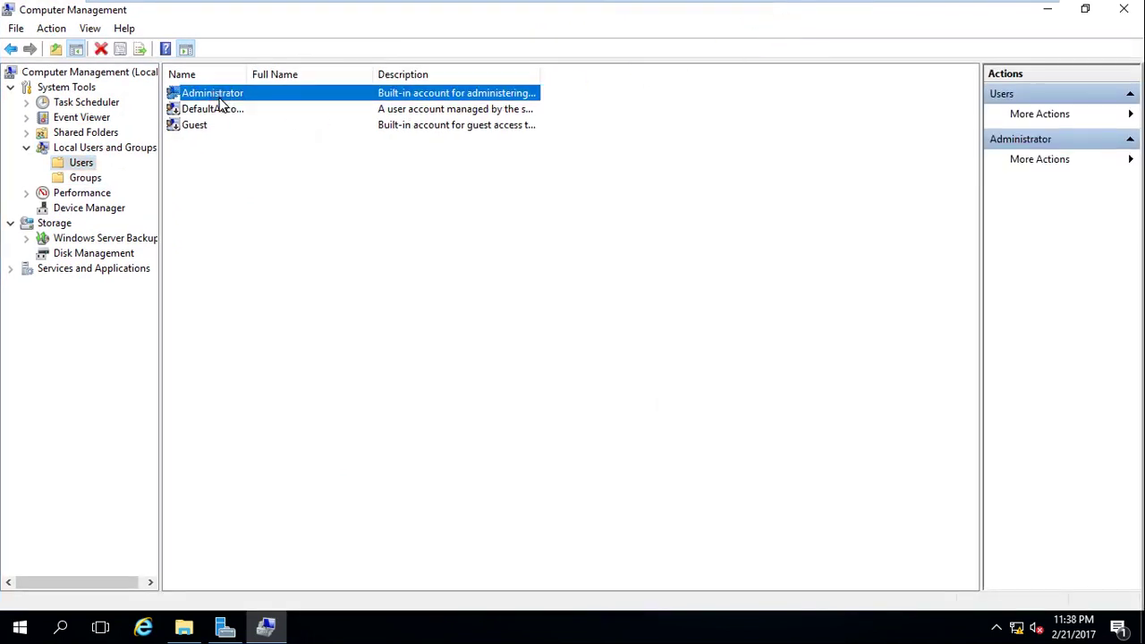
# Start a New User named 'abeer', then enter and confirm its password.
pyautogui.rightClick(302, 231)
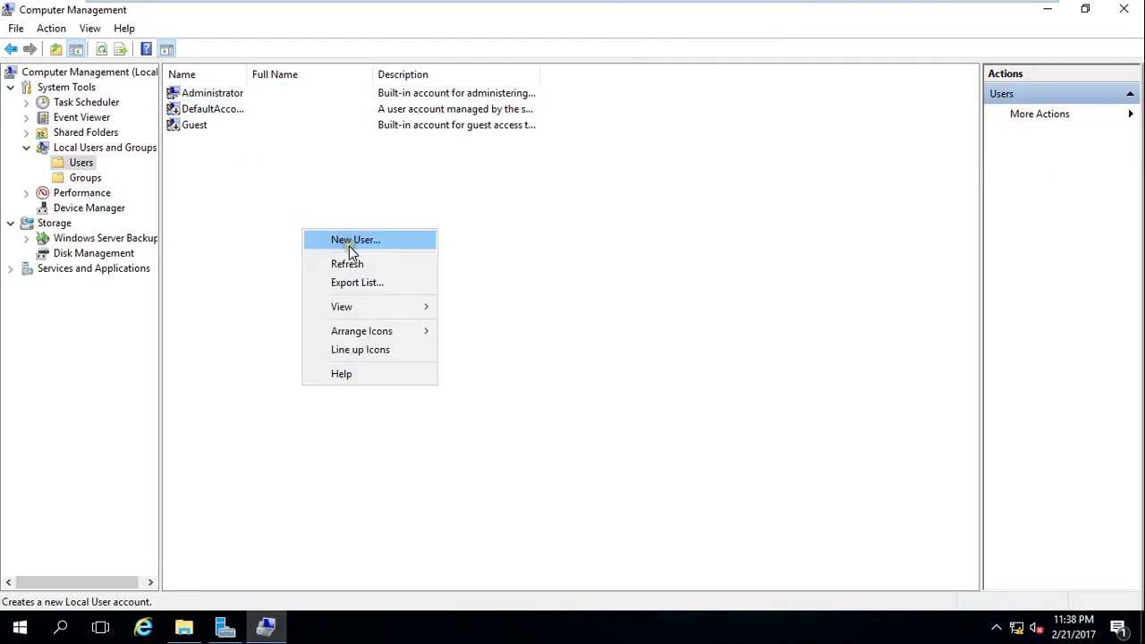
pyautogui.click(349, 246)
pyautogui.write('abeer')
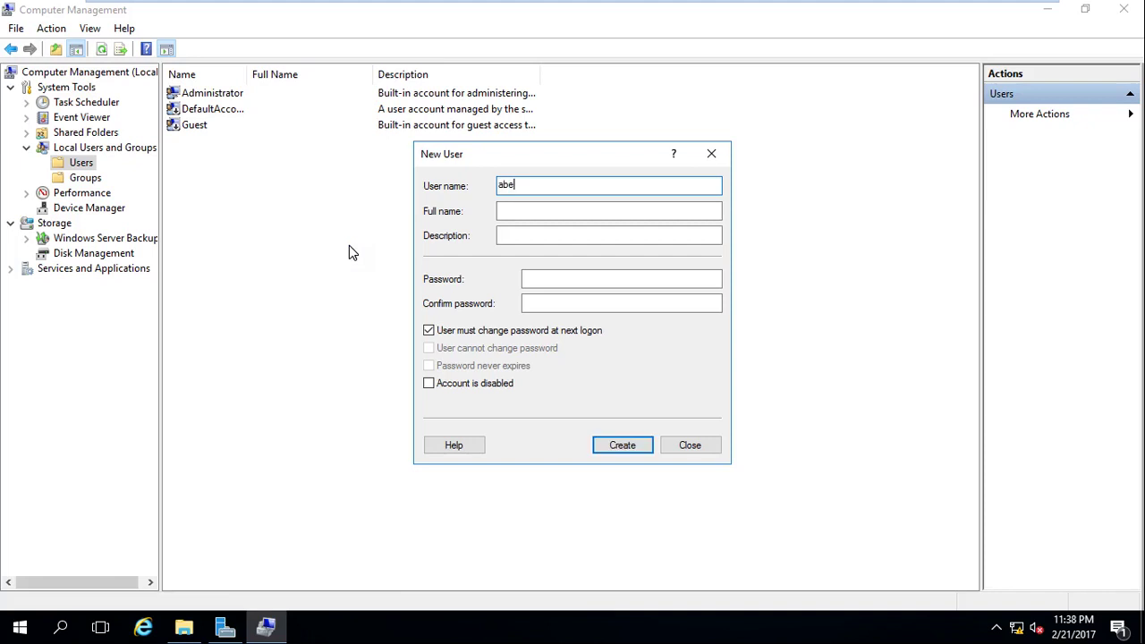
pyautogui.click(539, 279)
pyautogui.write('*******')
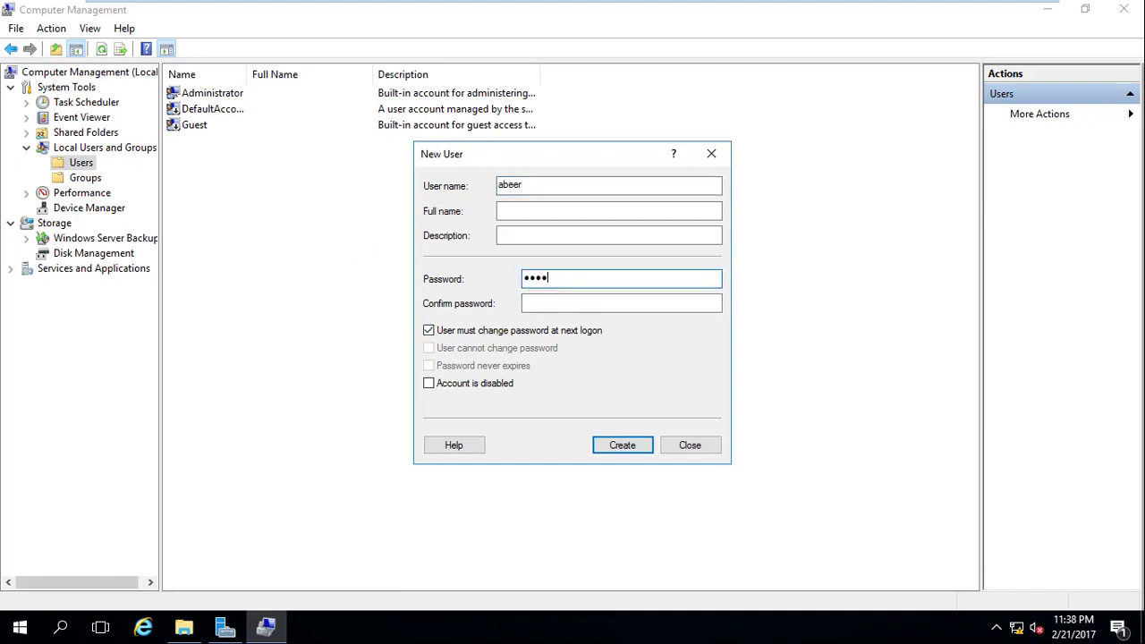
pyautogui.press('Tab')
pyautogui.write('*******')
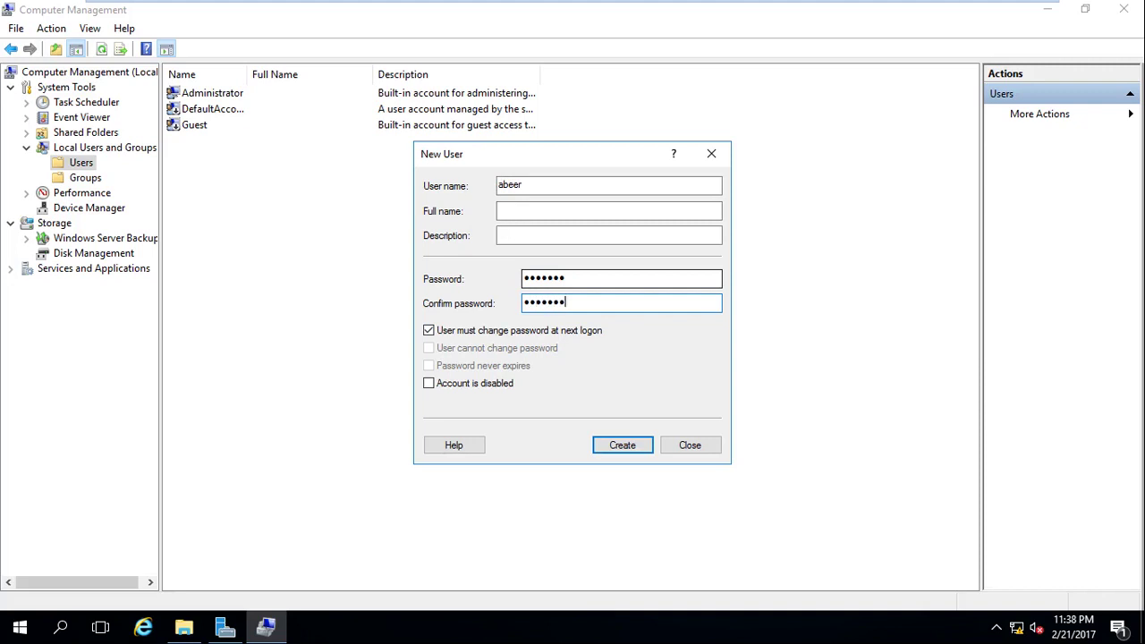
pyautogui.click(473, 324)
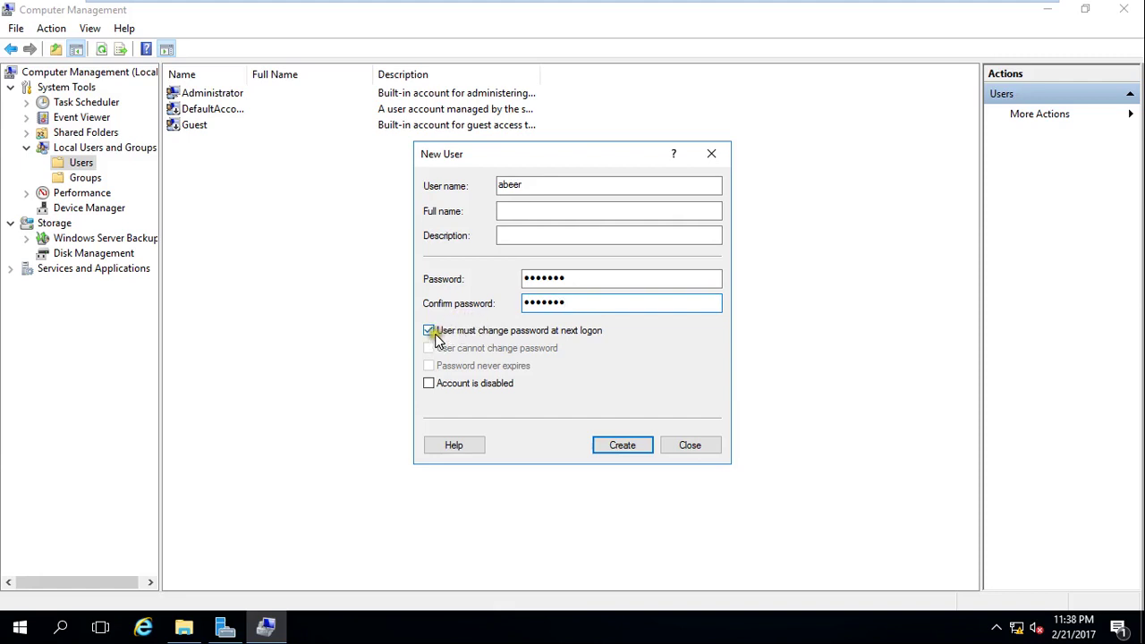
pyautogui.click(430, 331)
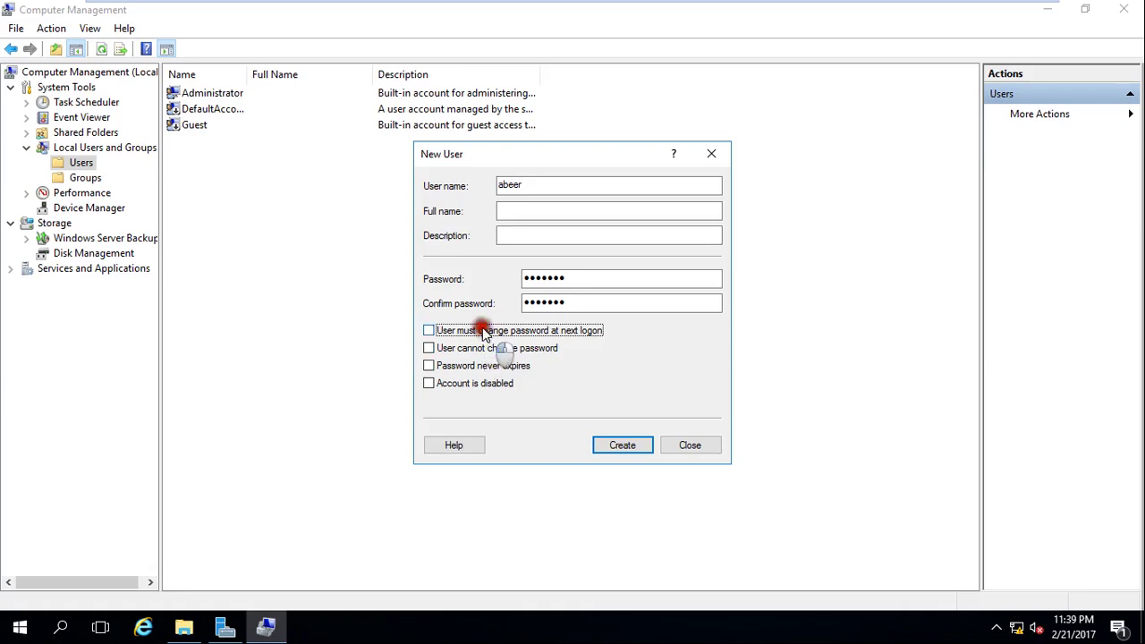
pyautogui.click(478, 330)
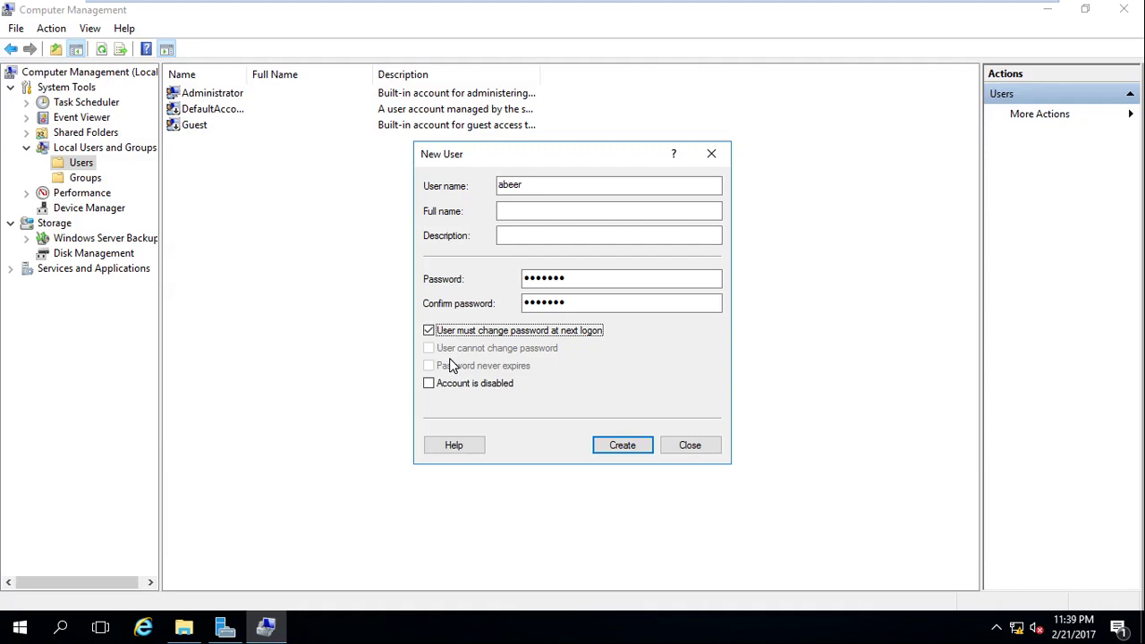
# Clear 'User must change password at next logon', create the abeer account and close the form.
pyautogui.click(462, 331)
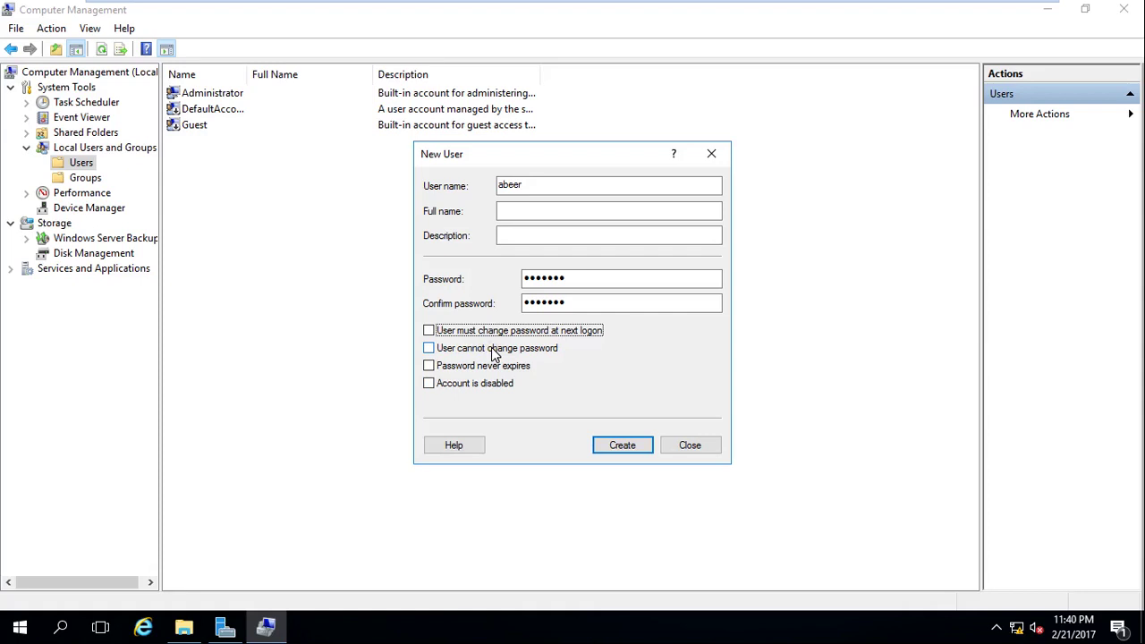
pyautogui.click(631, 448)
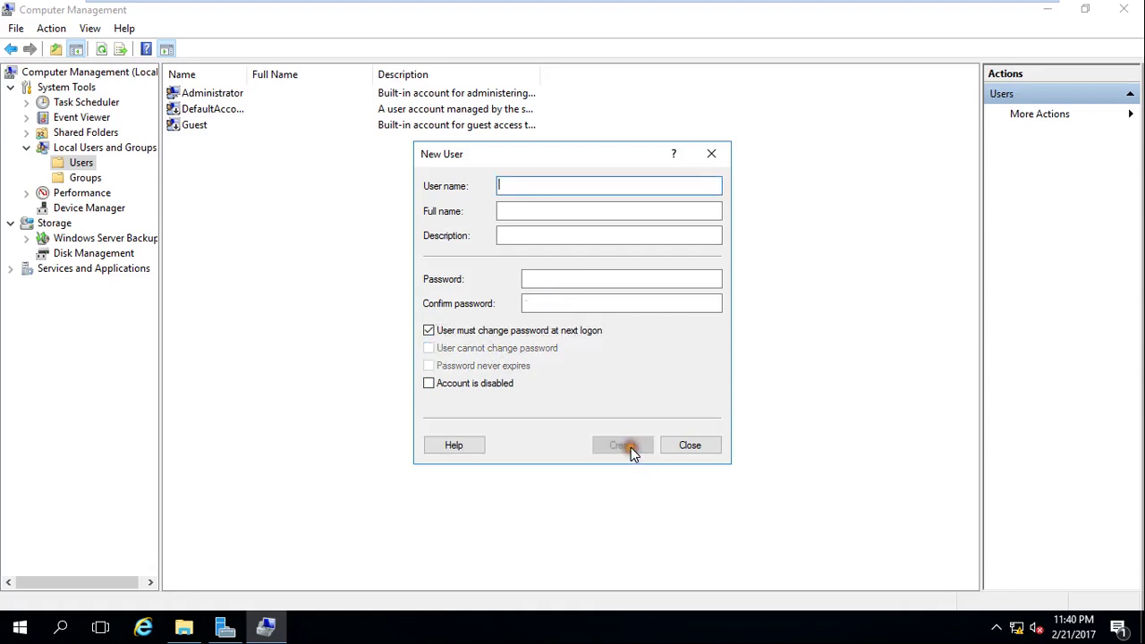
pyautogui.click(689, 446)
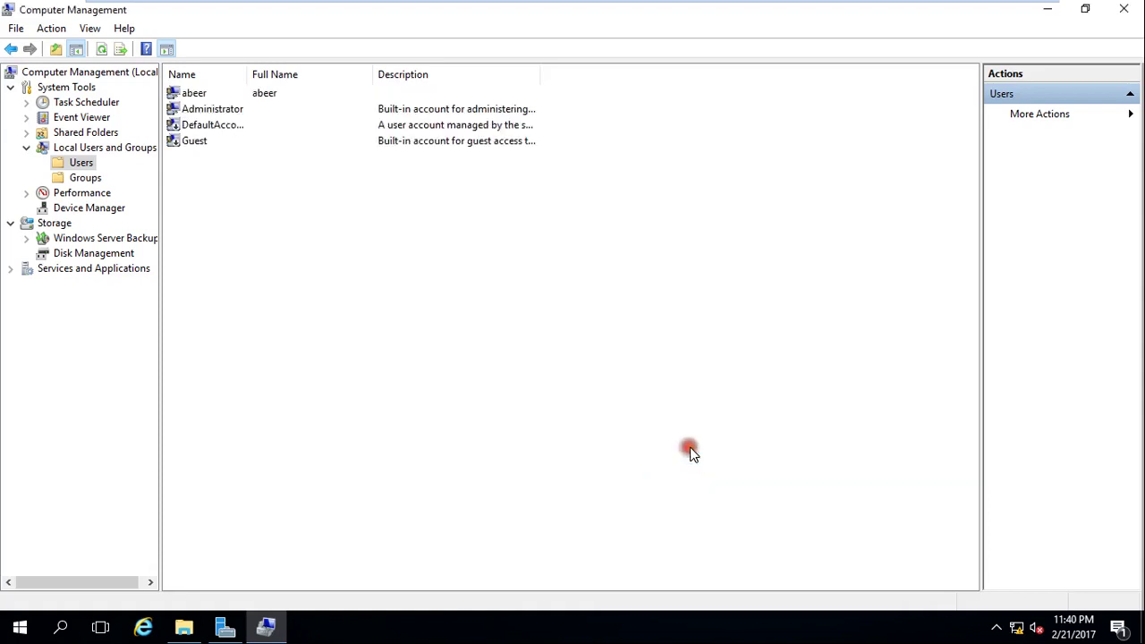
# Select the new abeer row, then return to the Local Users and Groups node.
pyautogui.click(210, 96)
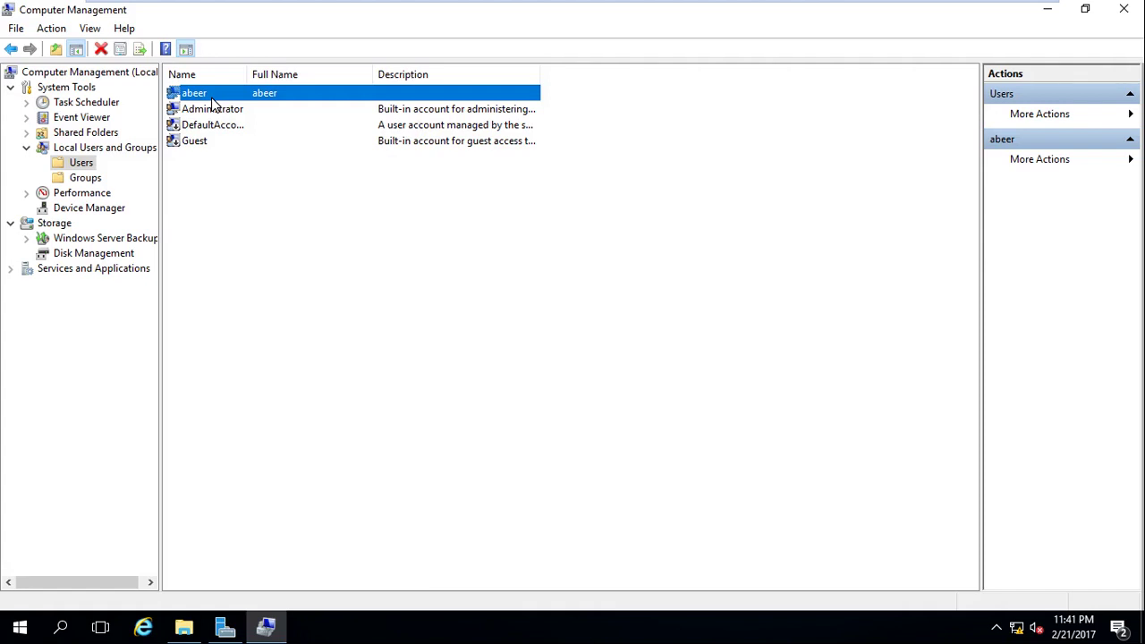
pyautogui.click(89, 147)
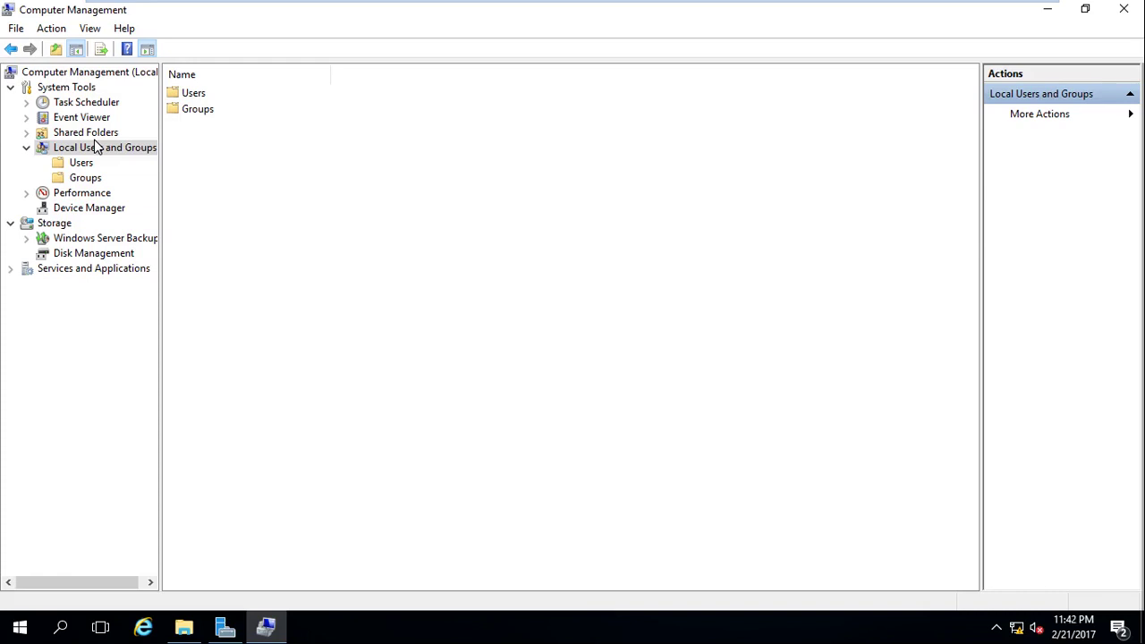
# Show the Users folder to confirm abeer is listed with Administrator, DefaultAccount and Guest.
pyautogui.click(88, 162)
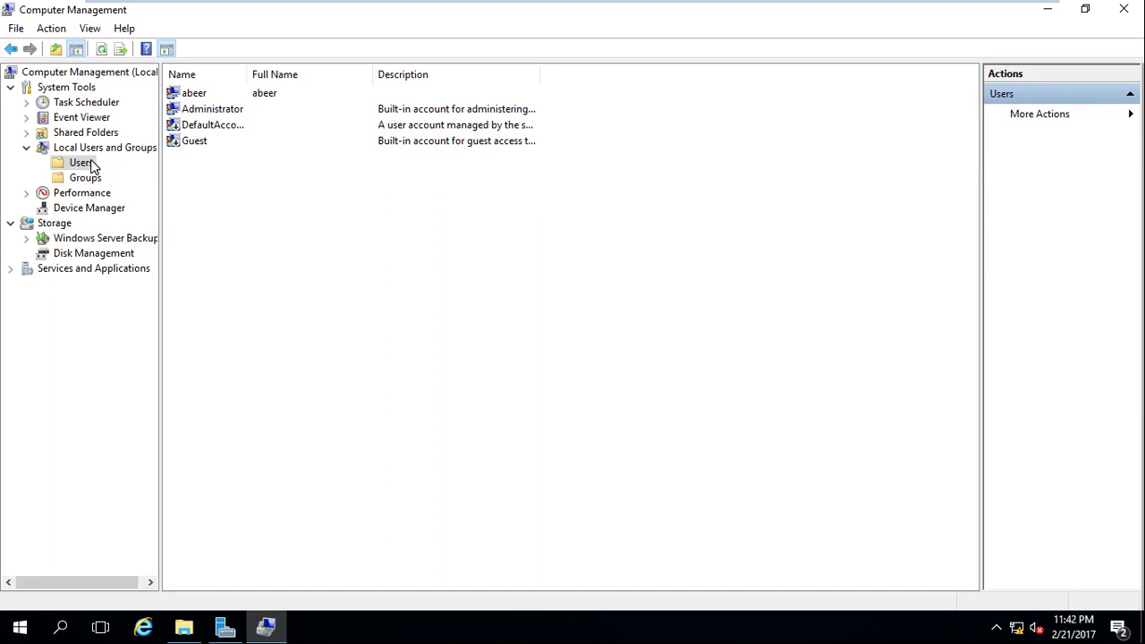
pyautogui.moveTo(902, 10)
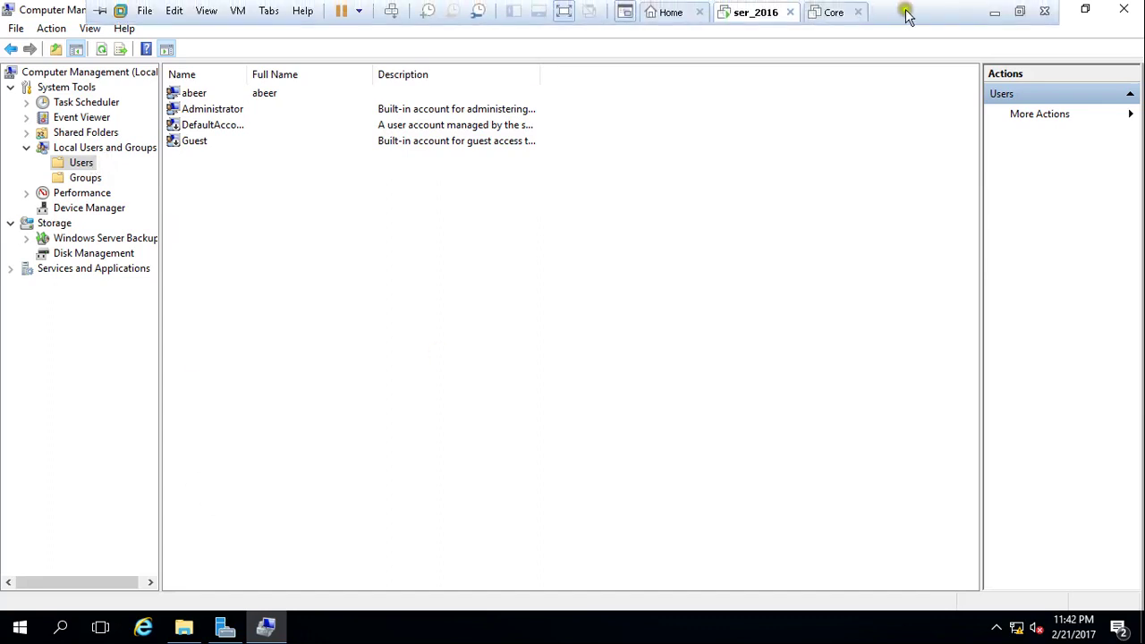
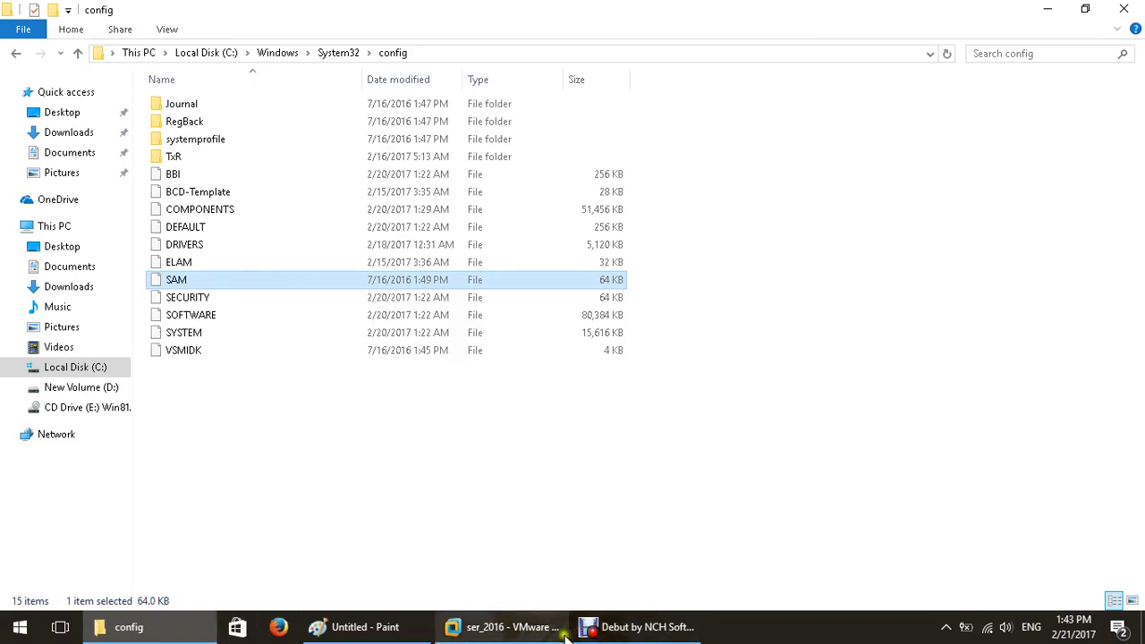
pyautogui.click(493, 630)
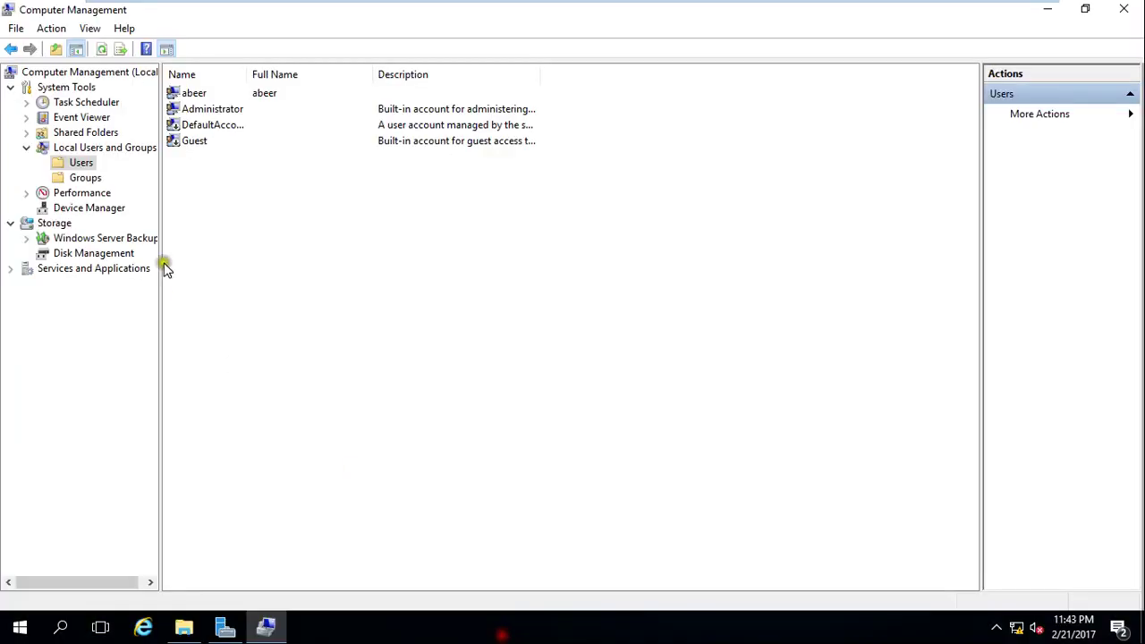
pyautogui.click(75, 160)
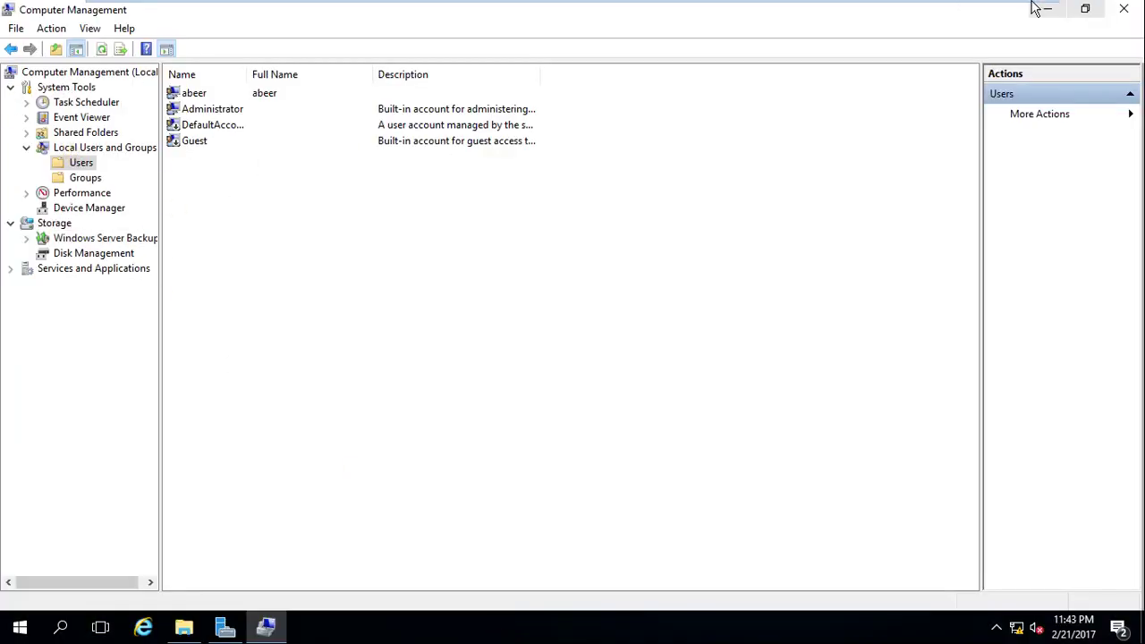
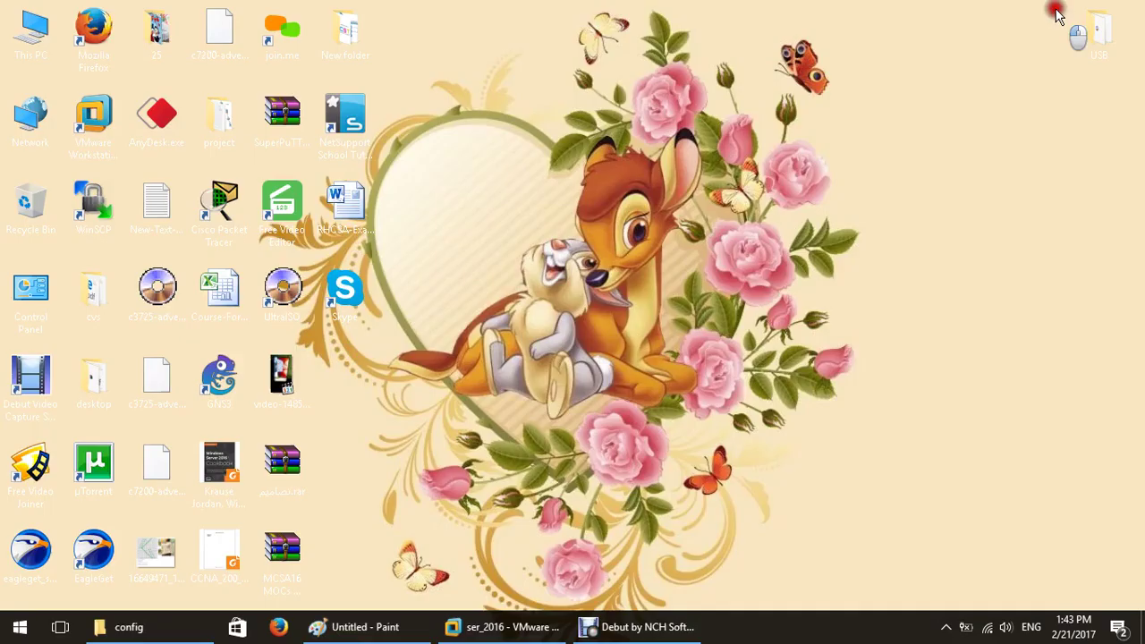
# Open Computer Management from This PC, list the local user accounts, then minimize it.
pyautogui.rightClick(33, 59)
pyautogui.click(93, 100)
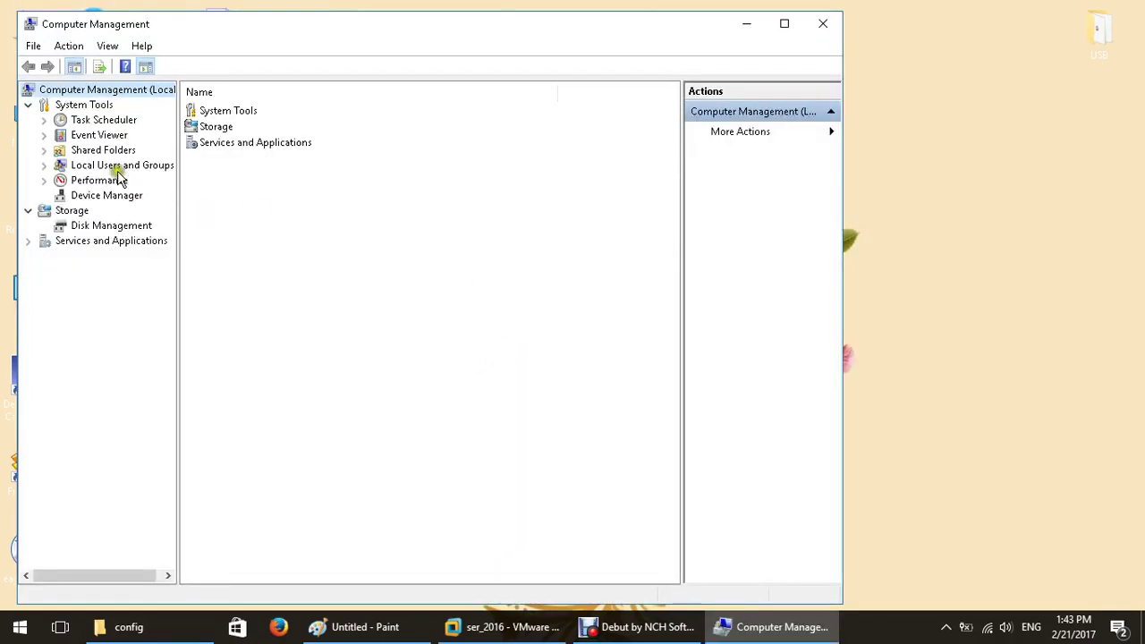
pyautogui.click(114, 165)
pyautogui.click(99, 181)
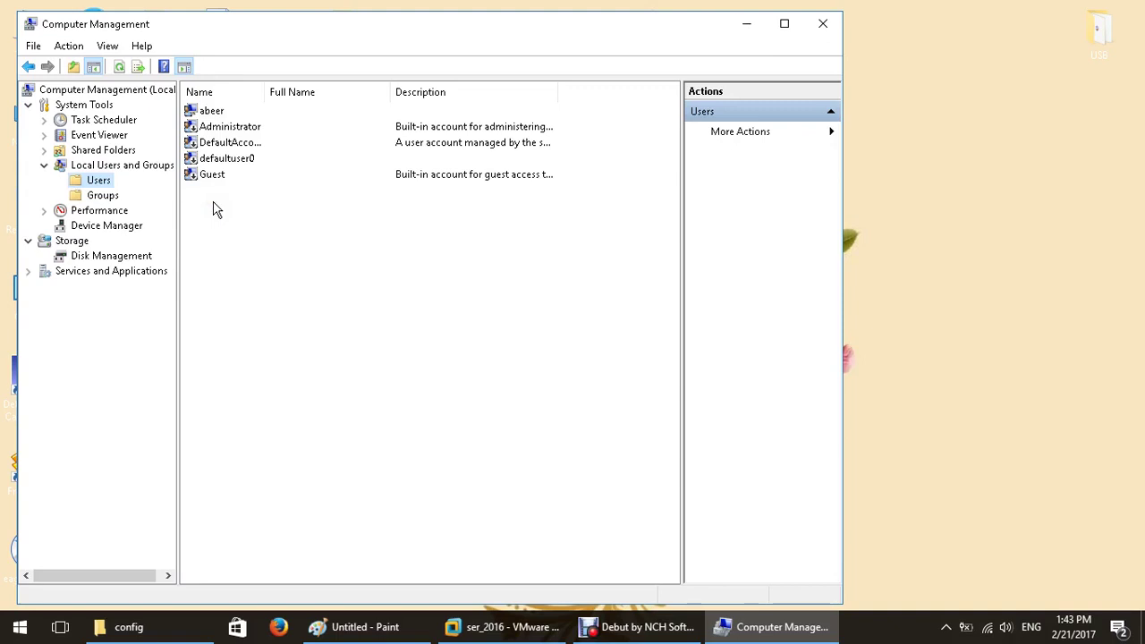
pyautogui.click(747, 23)
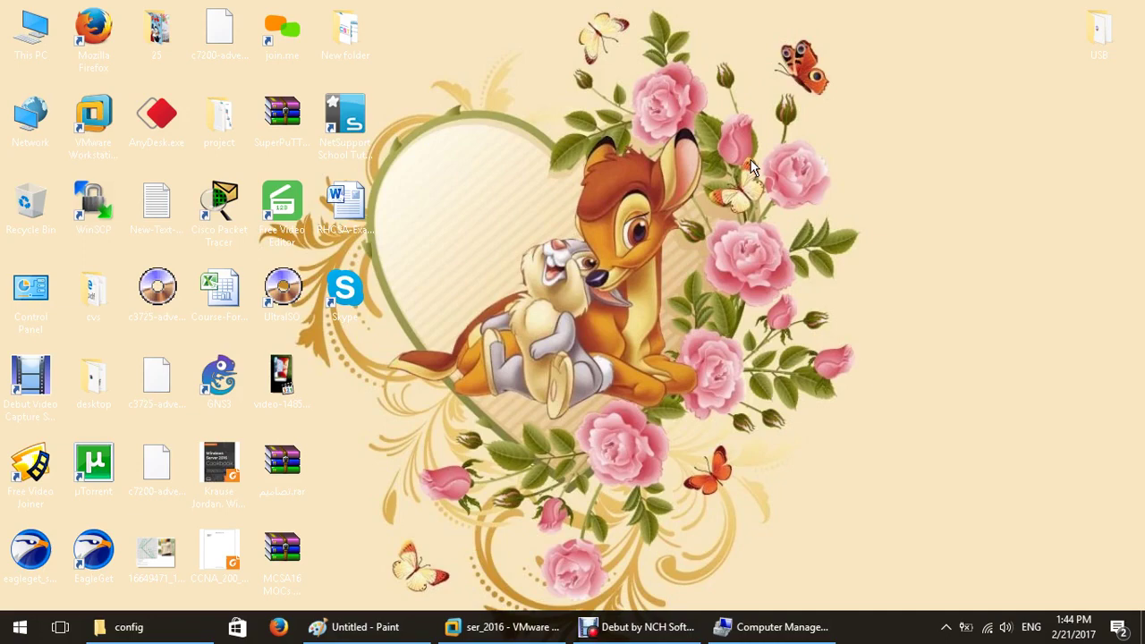
# On the ser_2016 VM, close Computer Management to reveal Server Manager's Local Server page.
pyautogui.click(527, 626)
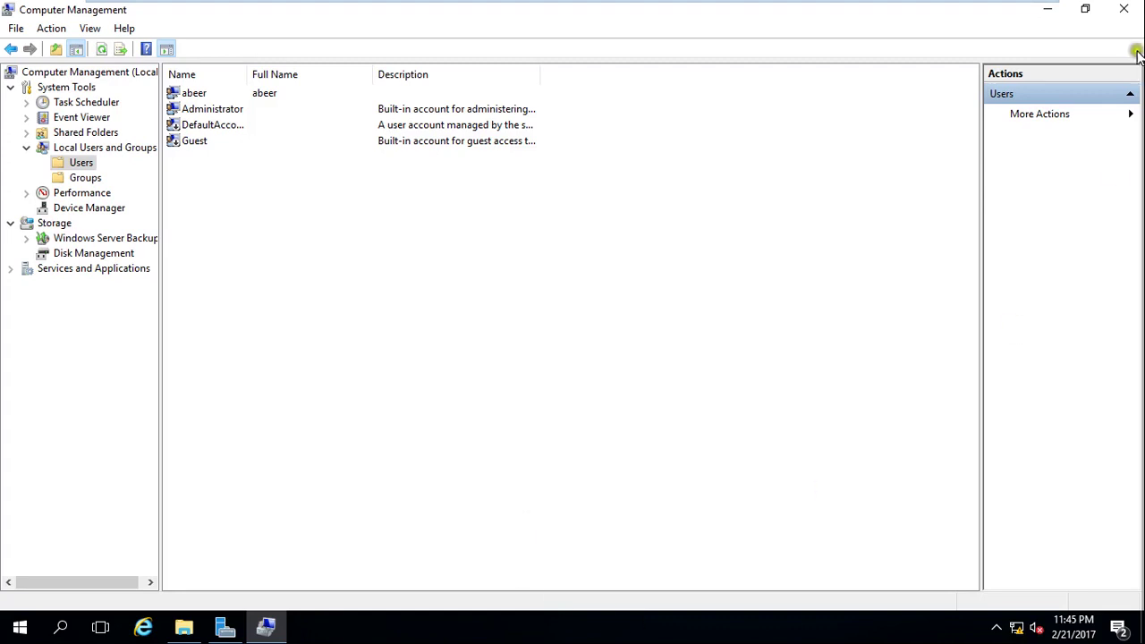
pyautogui.click(1123, 9)
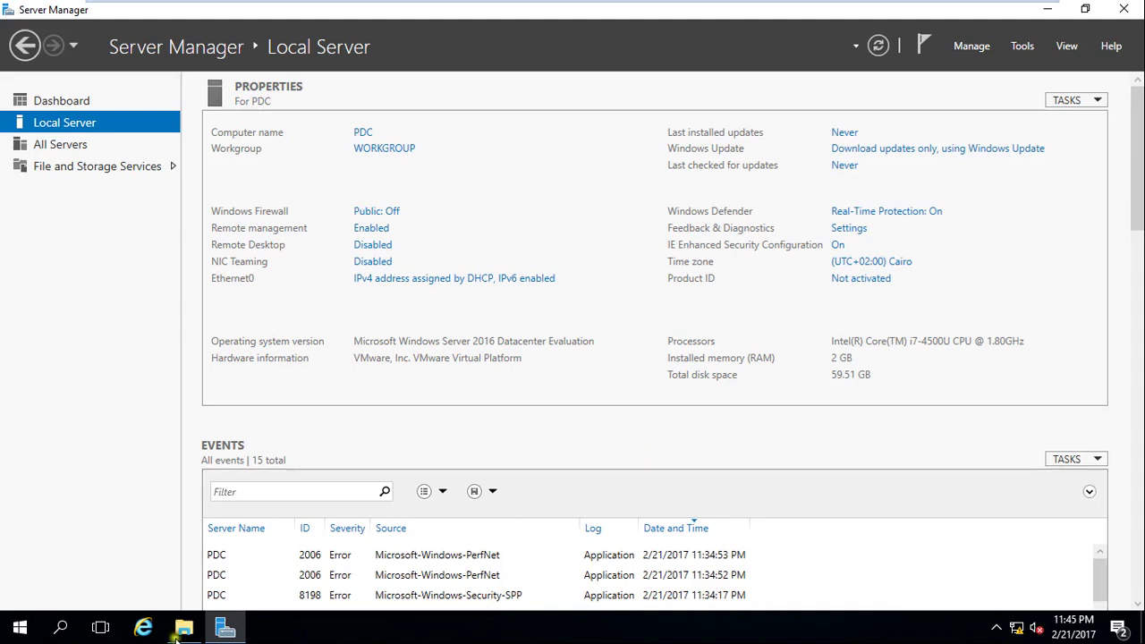
pyautogui.click(19, 628)
pyautogui.click(45, 553)
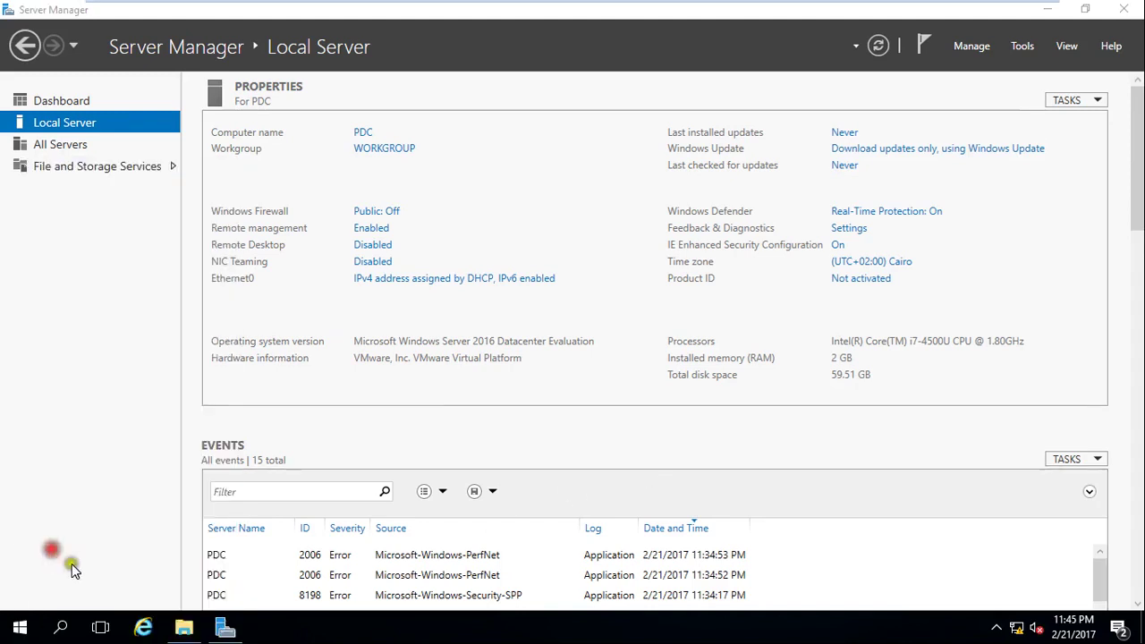
pyautogui.write('dcpro')
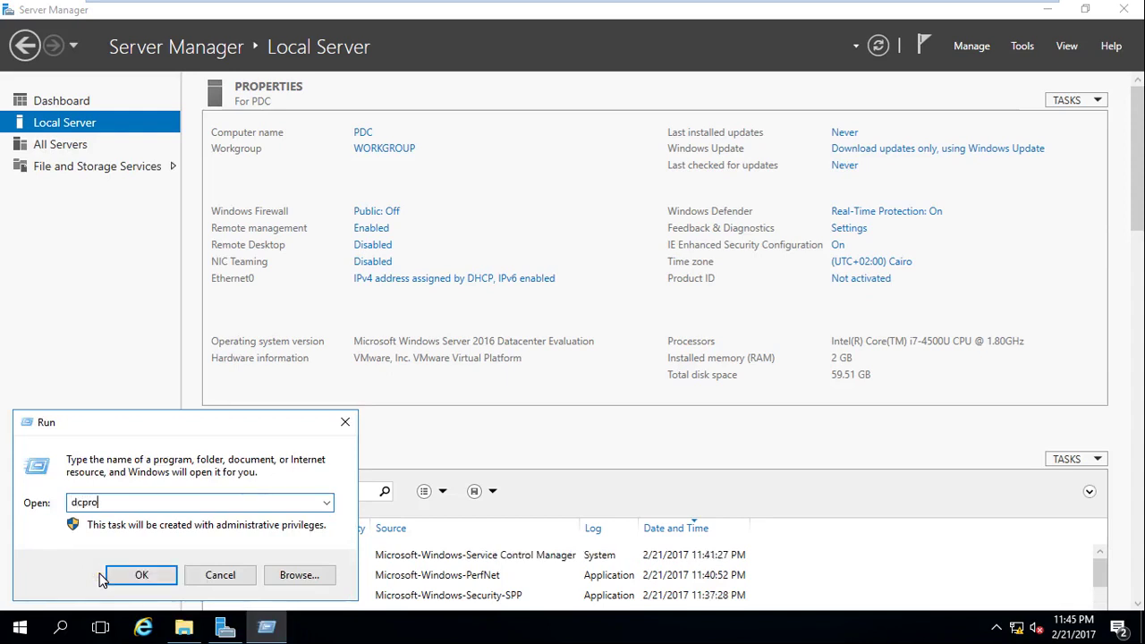
pyautogui.write('mo')
pyautogui.press('Return')
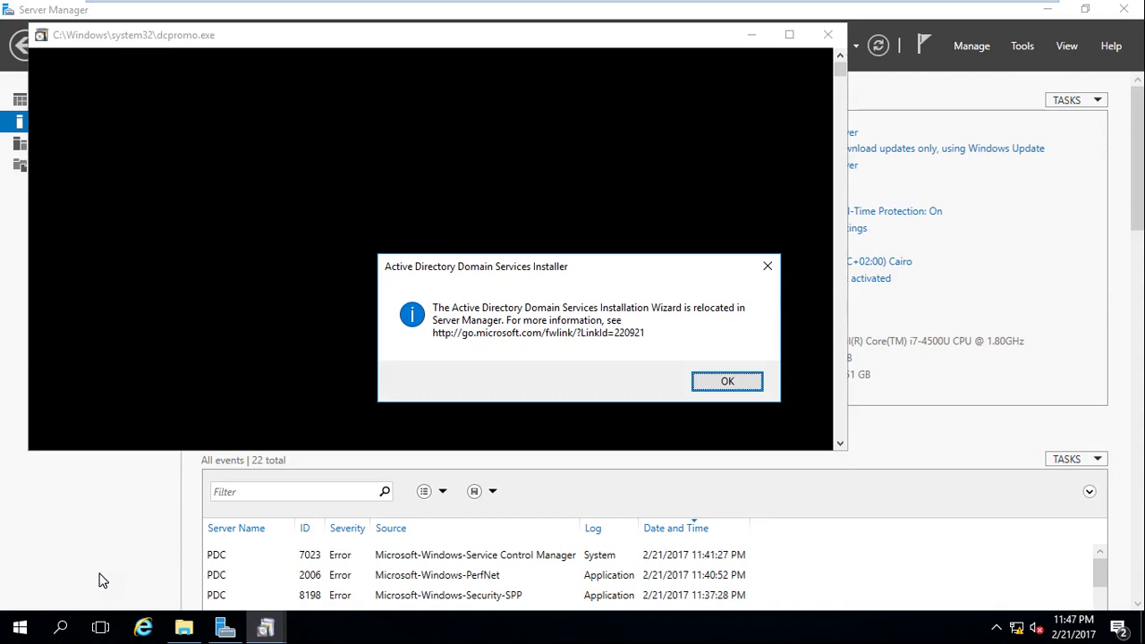
pyautogui.click(710, 393)
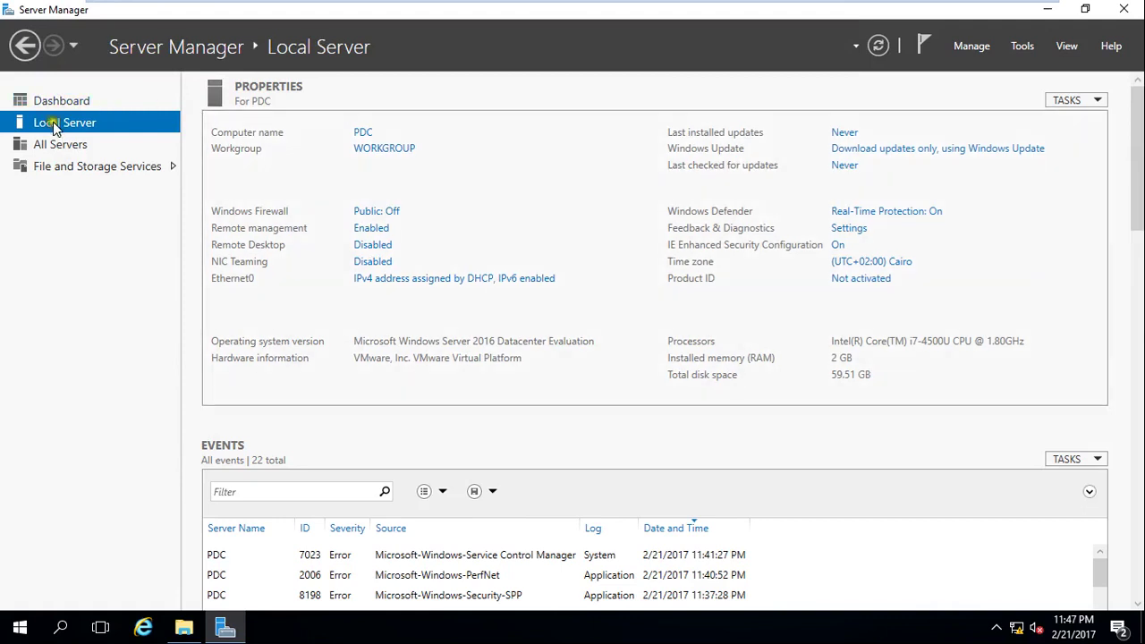
# From the Server Manager Dashboard, launch the Add Roles and Features Wizard targeting server PDC.
pyautogui.click(87, 104)
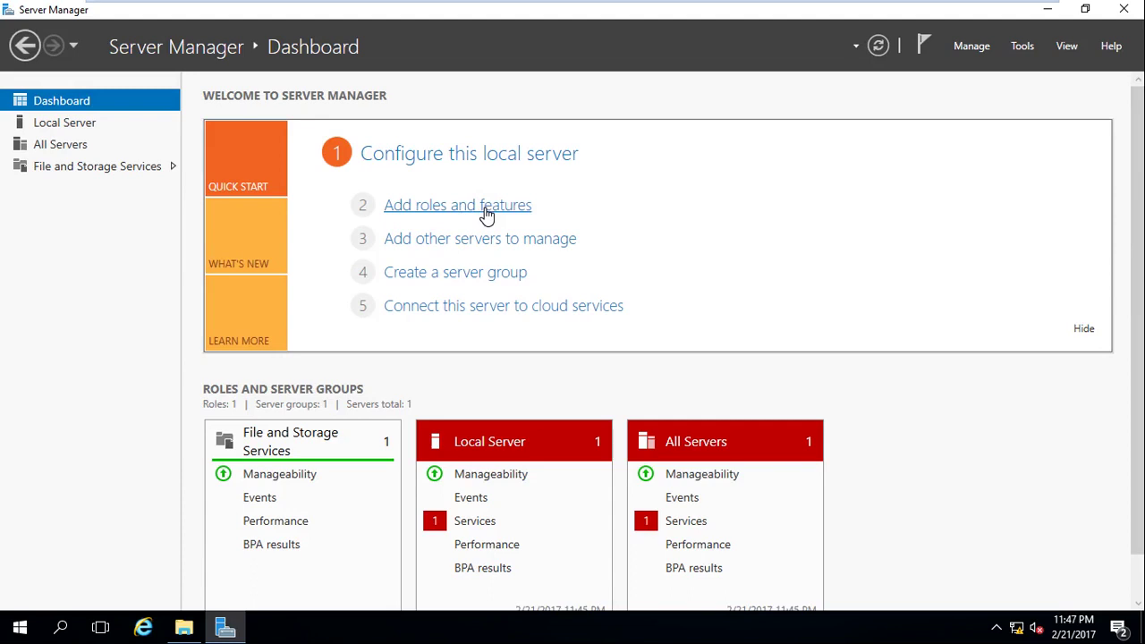
pyautogui.click(583, 191)
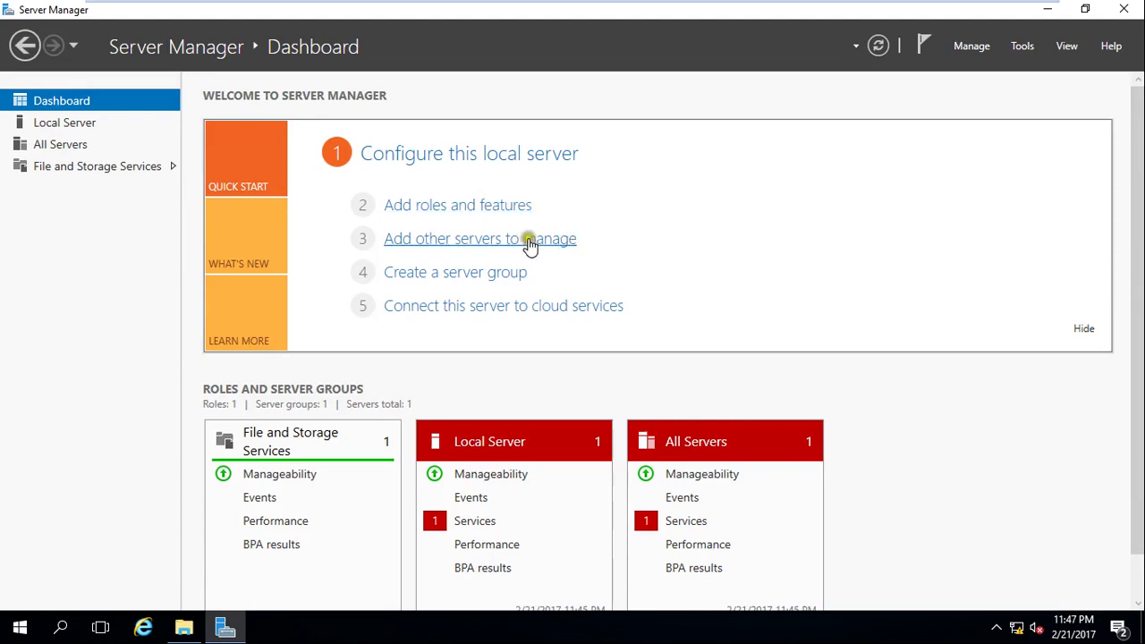
pyautogui.click(932, 44)
pyautogui.click(969, 47)
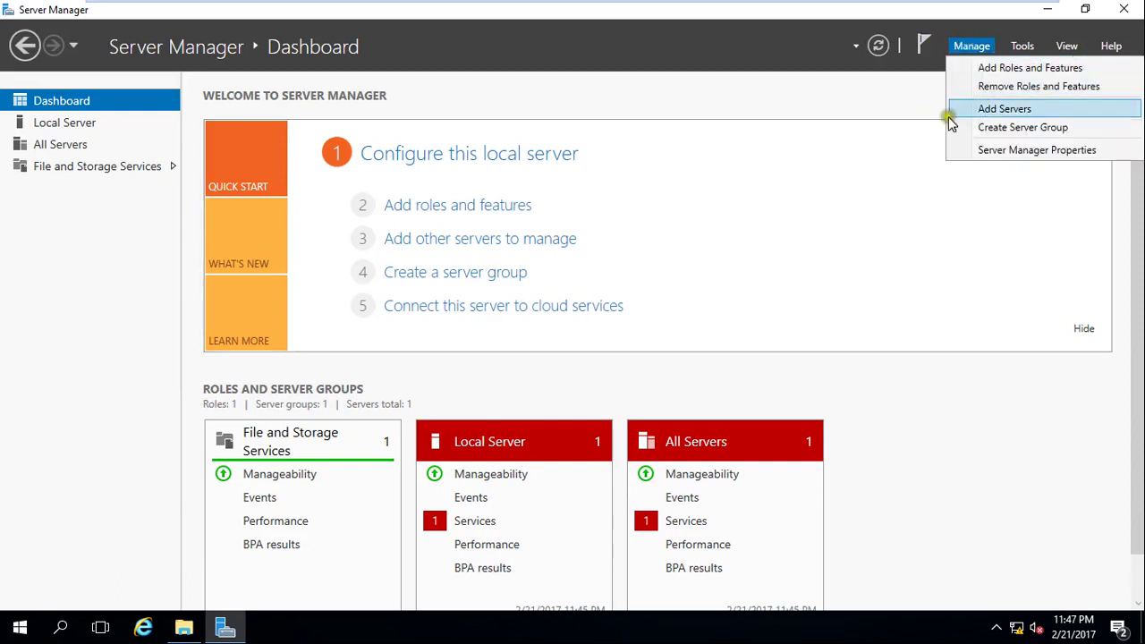
pyautogui.click(780, 288)
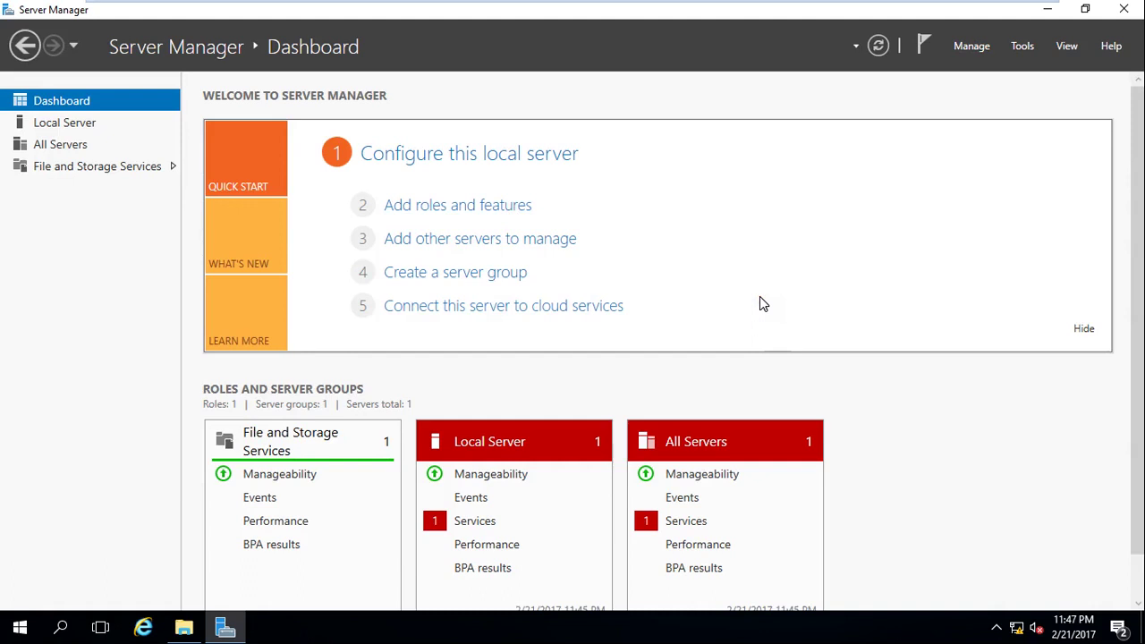
pyautogui.click(989, 57)
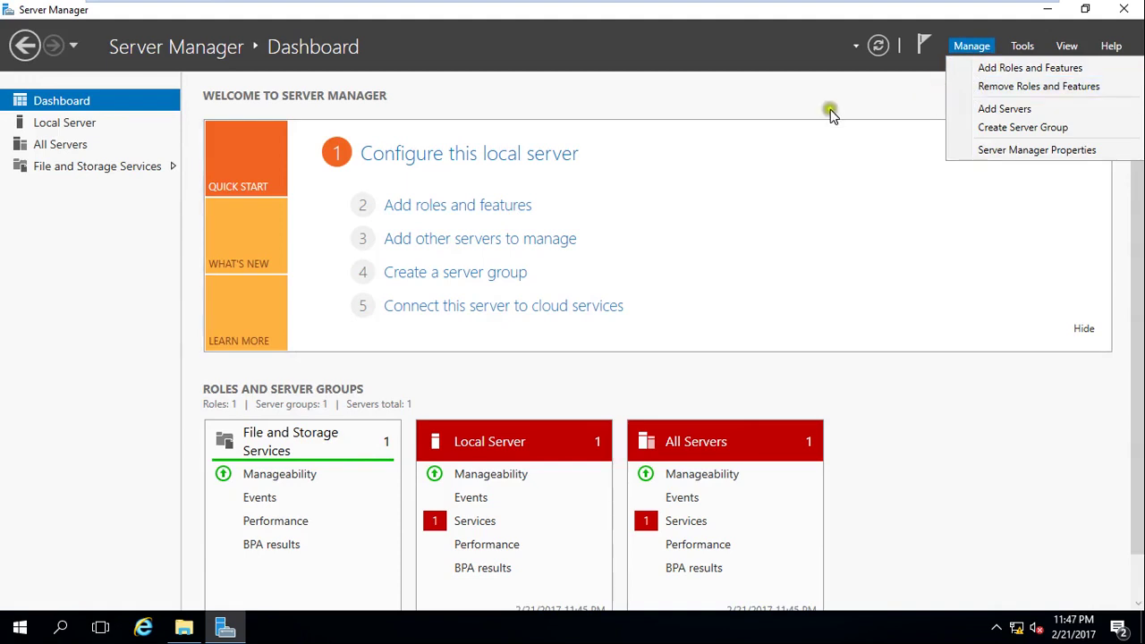
pyautogui.click(669, 154)
pyautogui.click(455, 218)
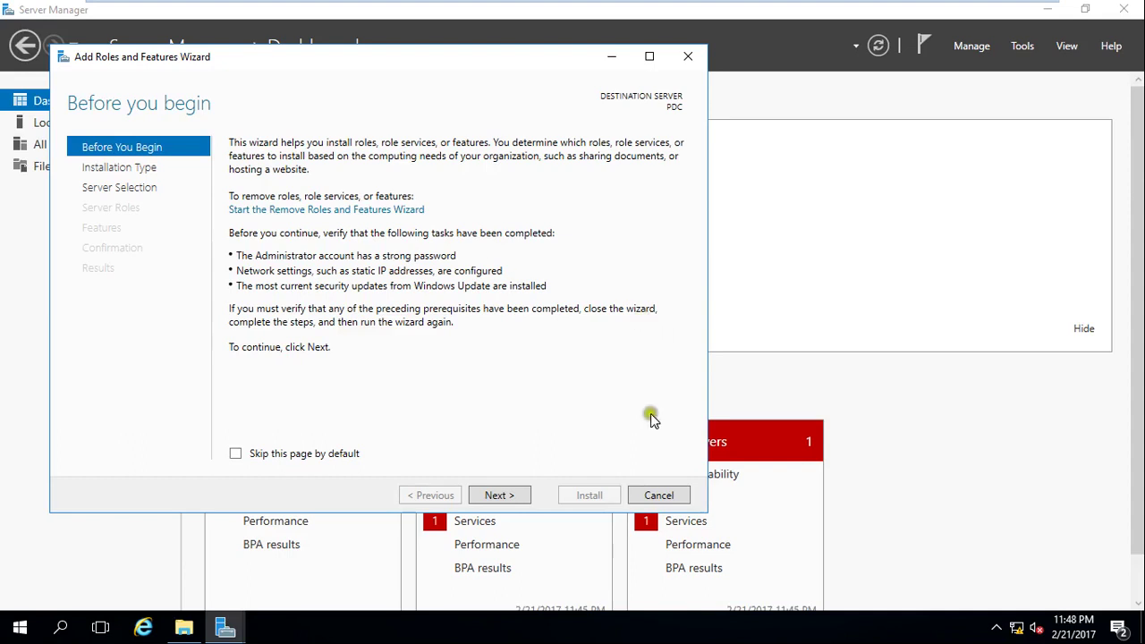
# Cancel the Add Roles and Features Wizard twice and minimize Server Manager to the desktop.
pyautogui.click(682, 495)
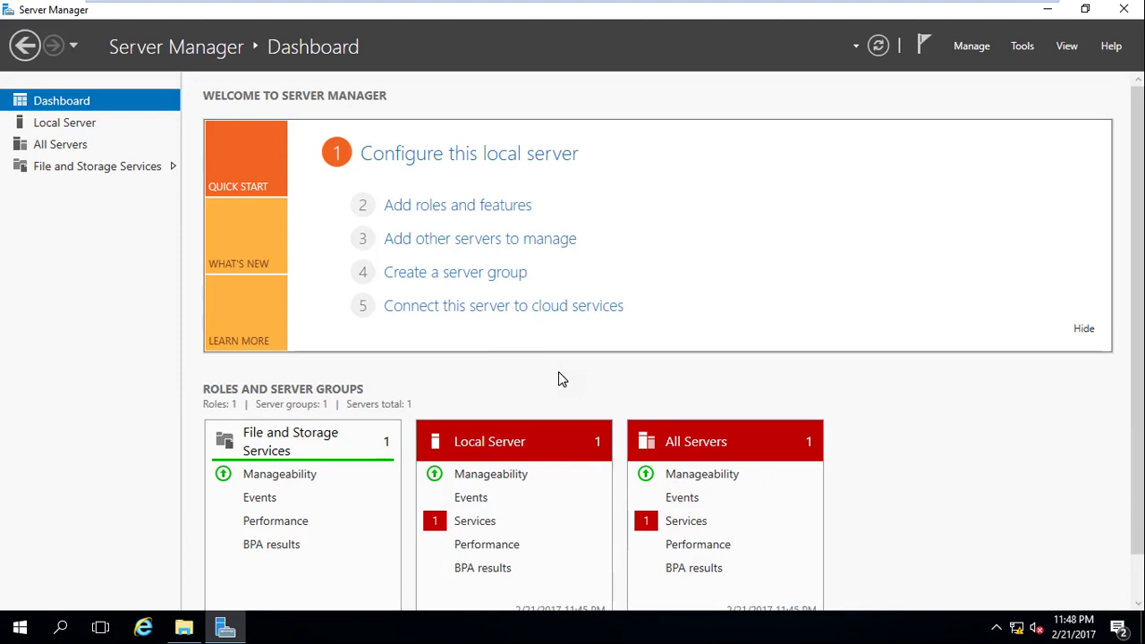
pyautogui.click(489, 207)
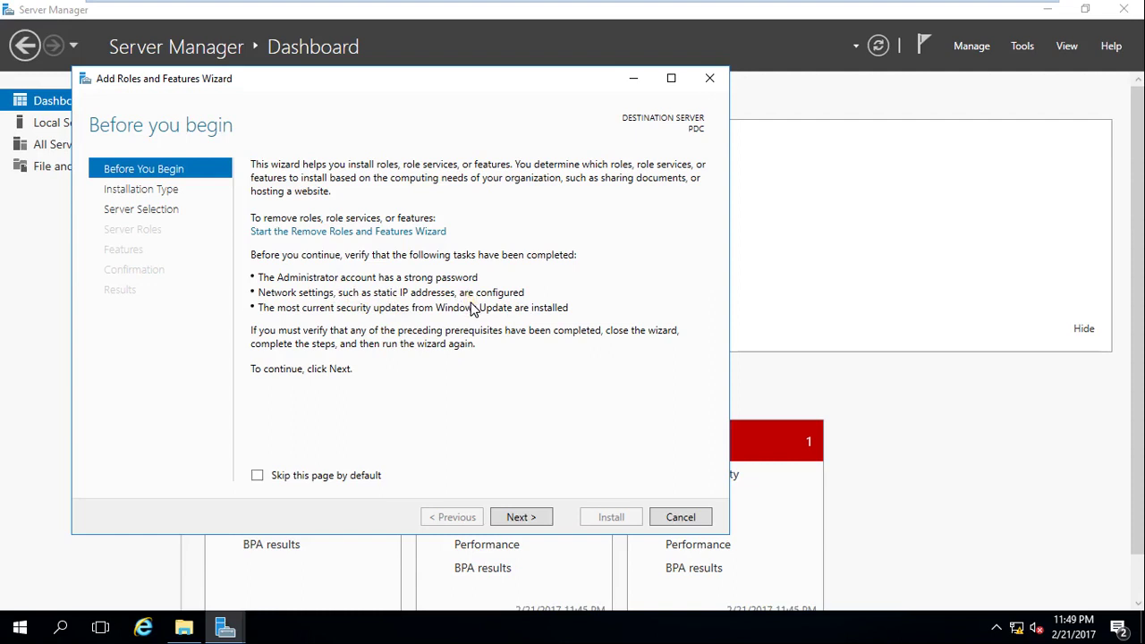
pyautogui.click(678, 517)
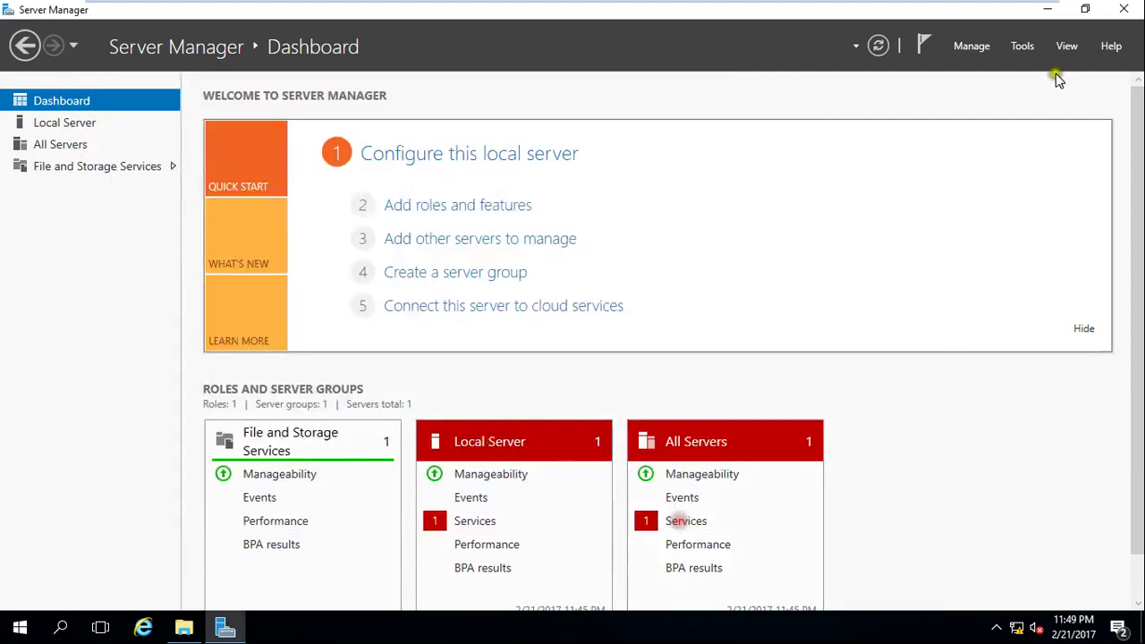
pyautogui.click(1048, 9)
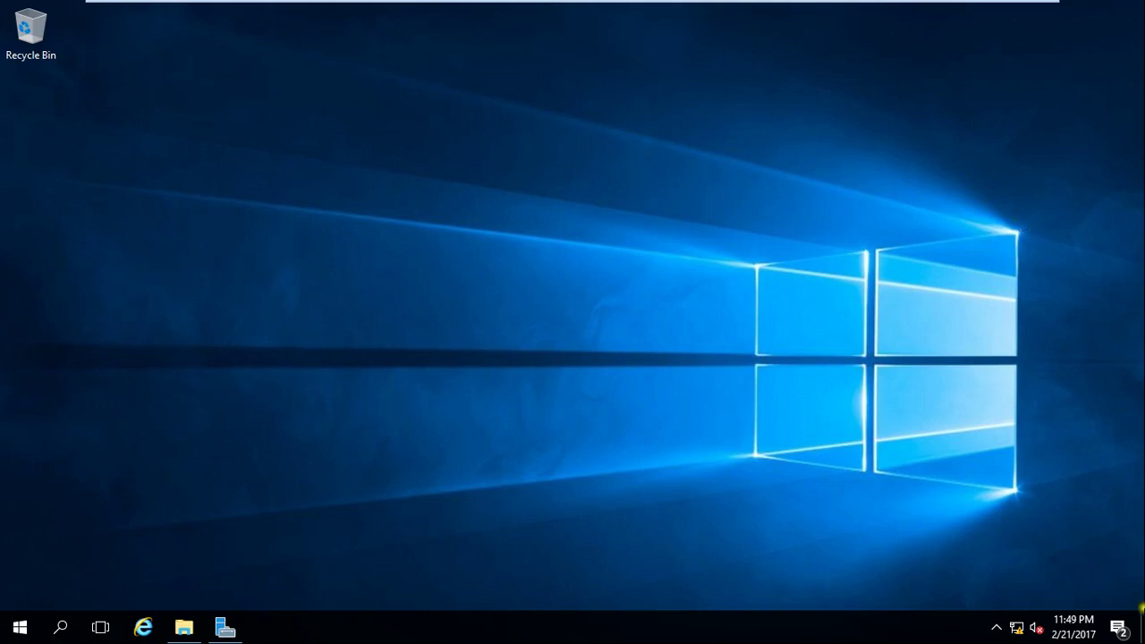
# Reach Ethernet0's TCP/IPv4 properties through Network and Sharing Center's adapter settings.
pyautogui.rightClick(1017, 627)
pyautogui.click(1014, 612)
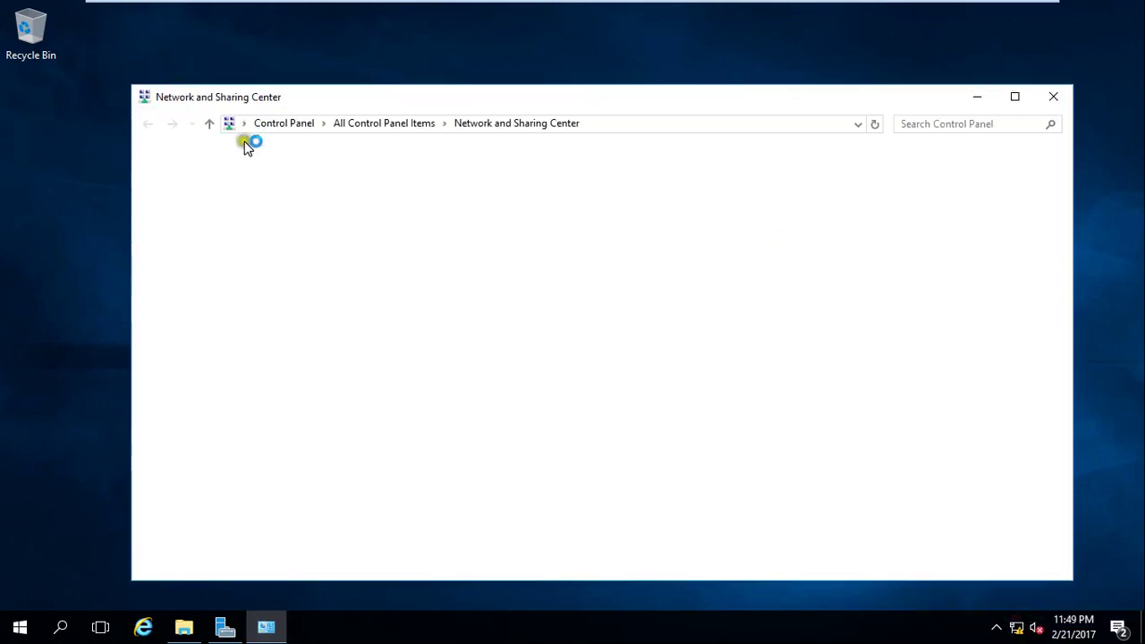
pyautogui.click(248, 187)
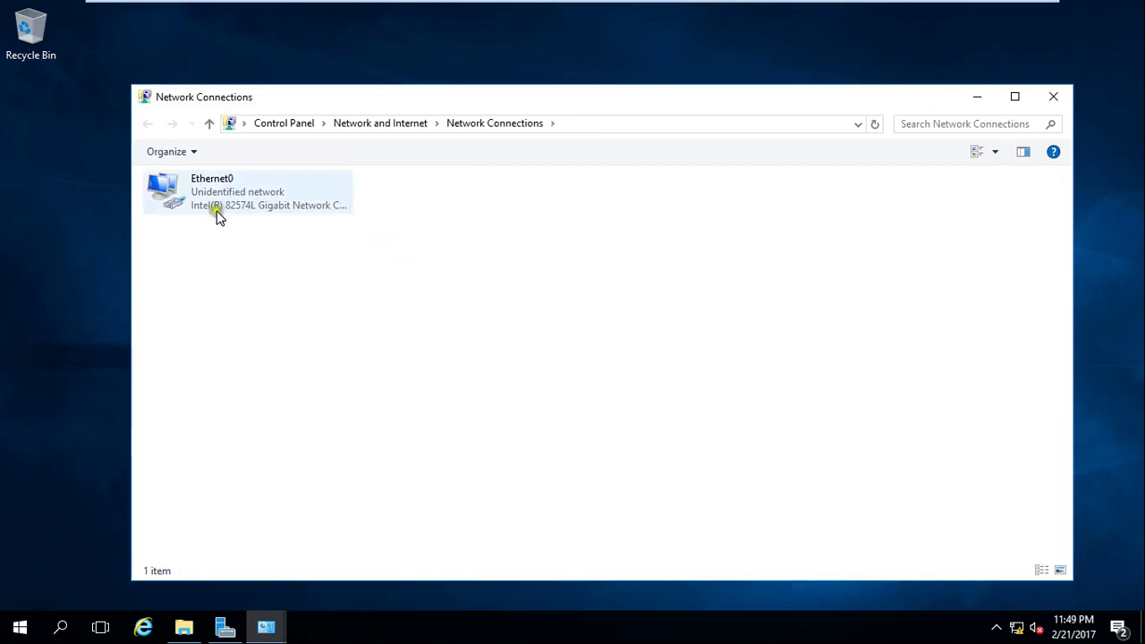
pyautogui.rightClick(218, 213)
pyautogui.click(294, 373)
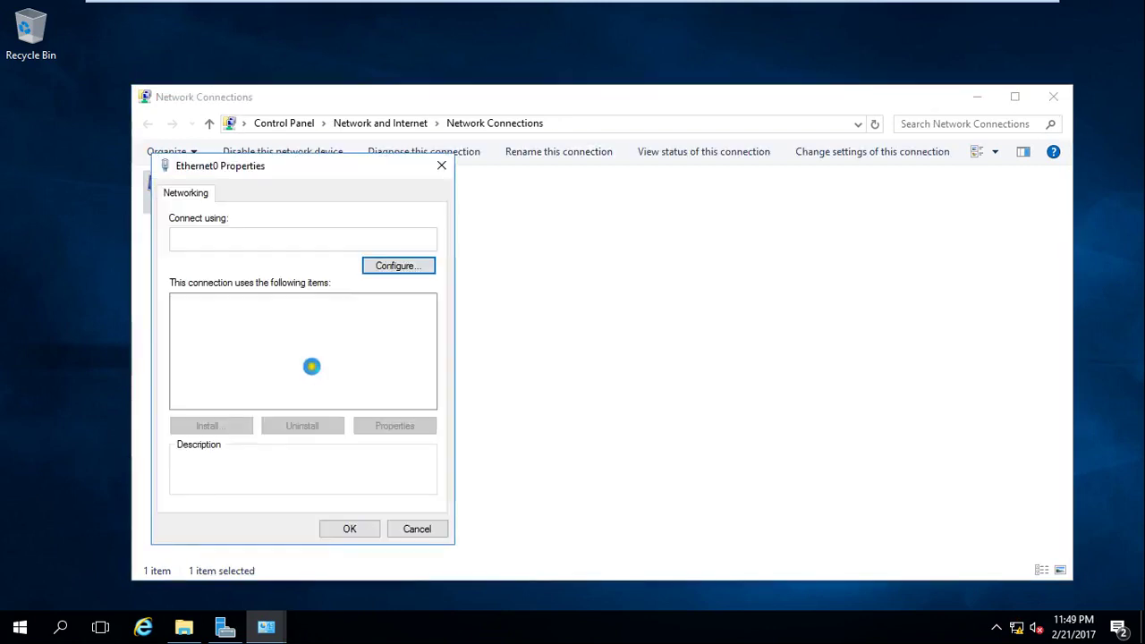
pyautogui.doubleClick(324, 349)
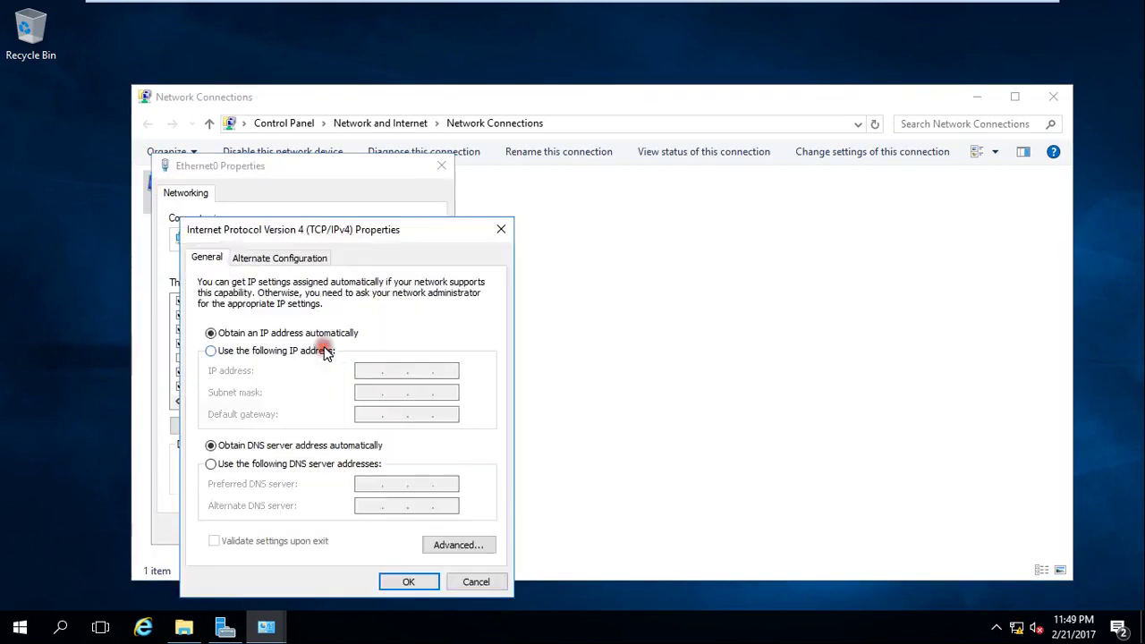
# Switch to a manually assigned IP address and enter 192.168.1.100.
pyautogui.click(310, 351)
pyautogui.click(371, 374)
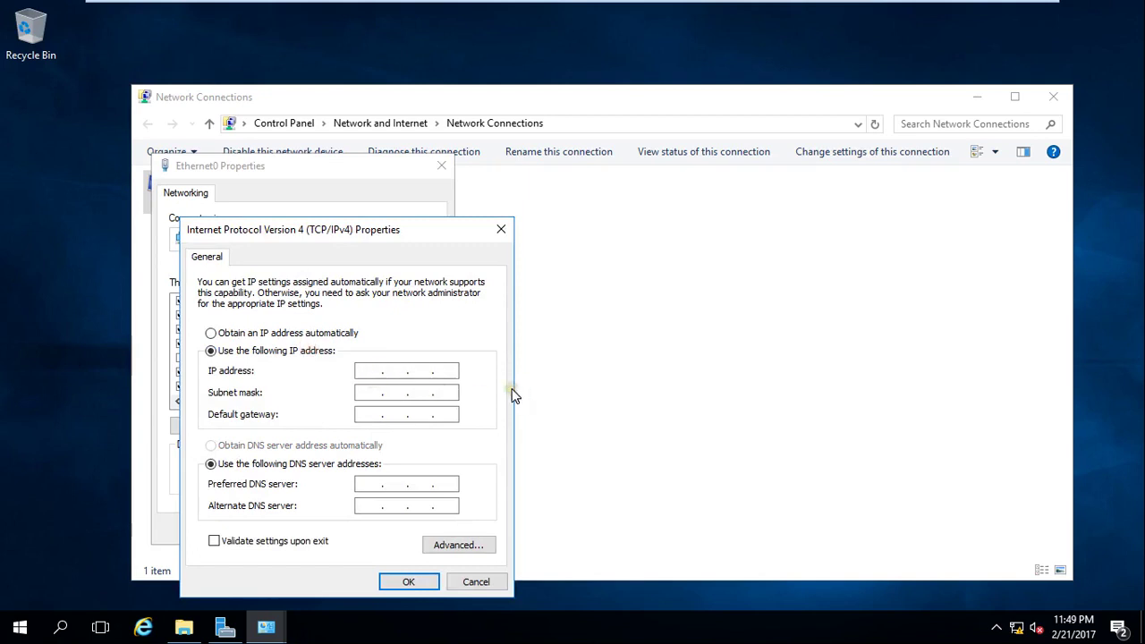
pyautogui.press('Right')
pyautogui.press('Right')
pyautogui.press('Right')
pyautogui.press('Right')
pyautogui.click(369, 371)
pyautogui.write('192 . 168 . 1 . ')
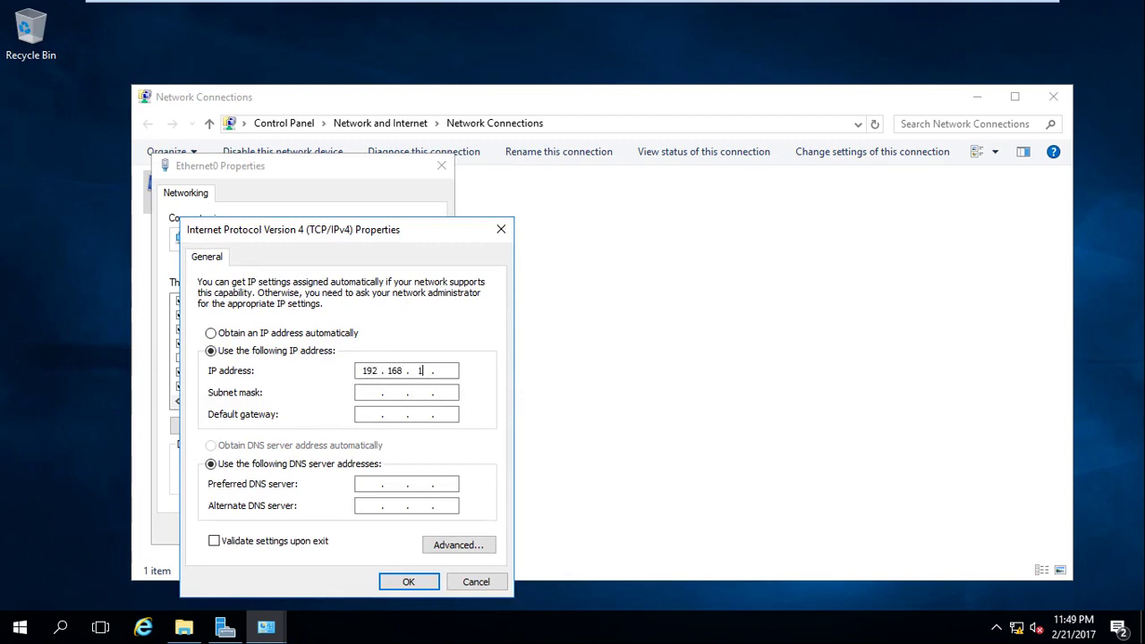
pyautogui.write('100')
# Fill in subnet mask 255.255.255.0 and default gateway 192.168.1.1, moving to the DNS fields.
pyautogui.click(368, 392)
pyautogui.click(374, 414)
pyautogui.write('192.')
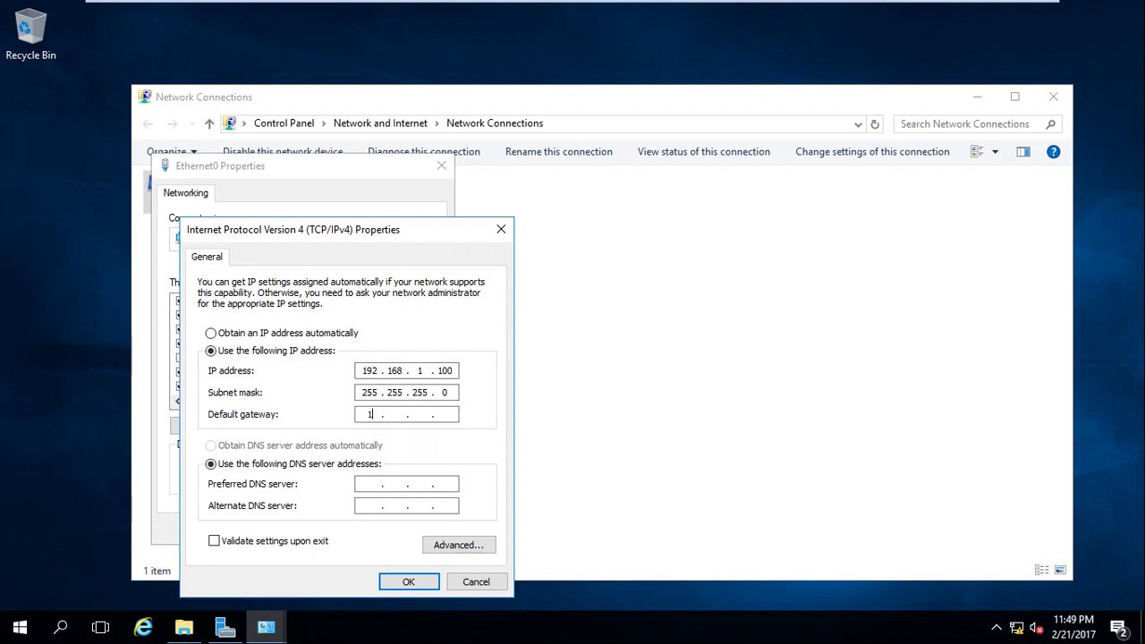
pyautogui.write('168.1.1')
pyautogui.click(376, 511)
pyautogui.click(367, 484)
# Type 192.168.1.100 in the DNS field and correct the IP address's last octet back to 100.
pyautogui.click(365, 484)
pyautogui.write('192 . 168 . 1 ')
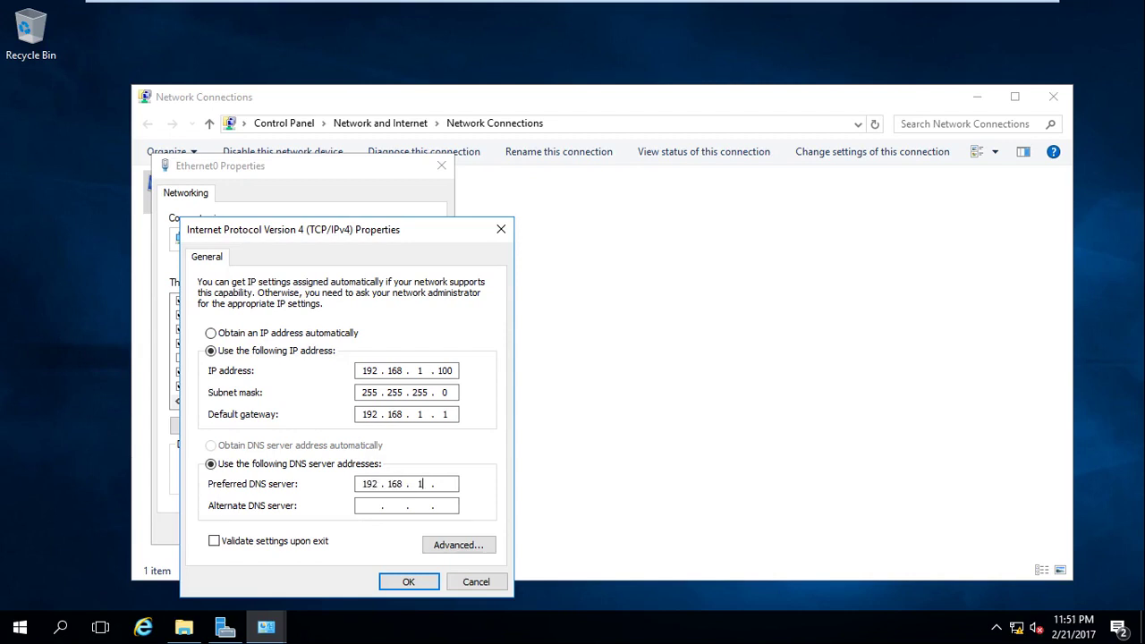
pyautogui.write('. 100')
pyautogui.doubleClick(441, 370)
pyautogui.write('101')
pyautogui.press('BackSpace')
pyautogui.write('0')
# Replace the preferred DNS server with 127.0.0.1 and confirm both properties dialogs with OK.
pyautogui.click(449, 485)
pyautogui.press('BackSpace')
pyautogui.press('BackSpace')
pyautogui.press('BackSpace')
pyautogui.press('BackSpace')
pyautogui.press('BackSpace')
pyautogui.press('BackSpace')
pyautogui.press('BackSpace')
pyautogui.press('BackSpace')
pyautogui.press('BackSpace')
pyautogui.press('BackSpace')
pyautogui.write('127.0.0.1')
pyautogui.click(408, 582)
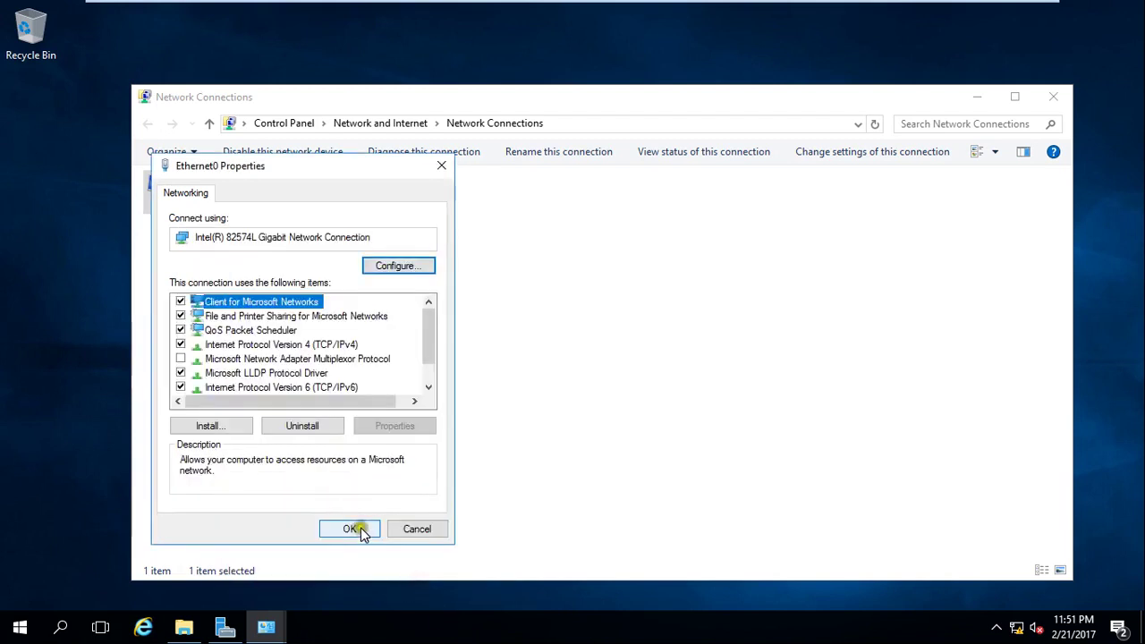
pyautogui.click(358, 530)
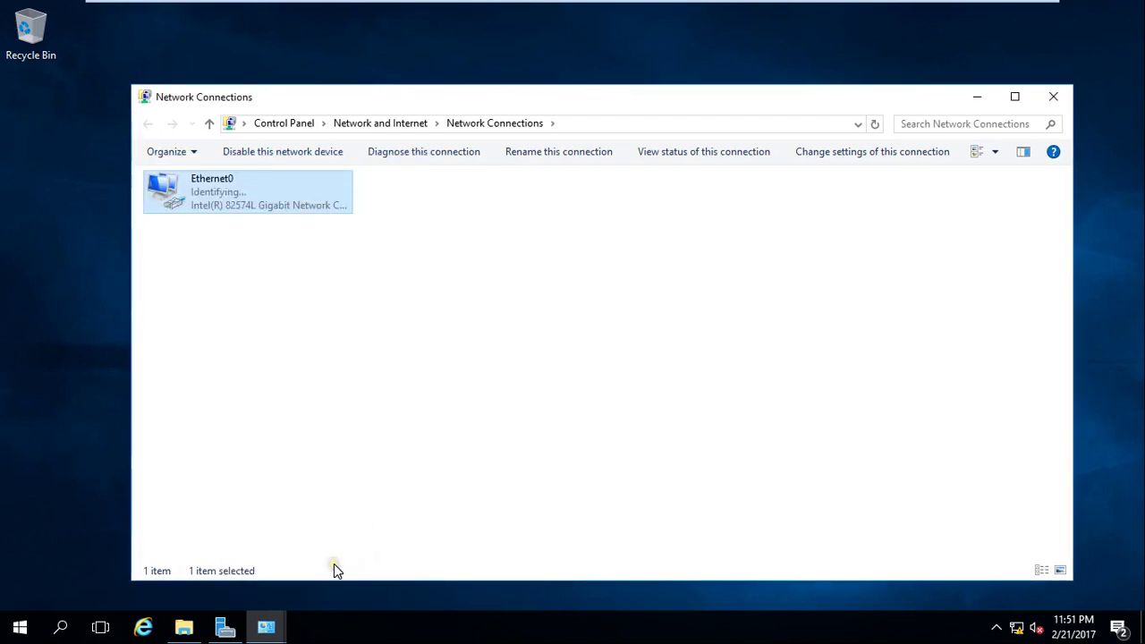
# Close Network Connections, step the roles wizard to Server Selection showing PDC at 169.254.248.11, then cancel.
pyautogui.click(1054, 97)
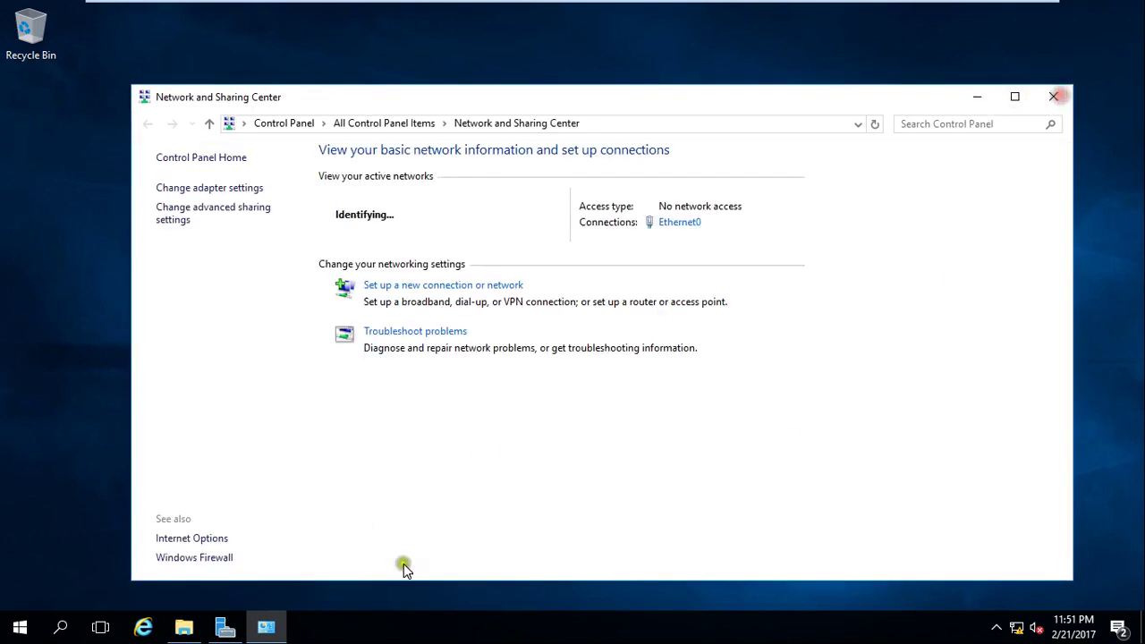
pyautogui.click(225, 626)
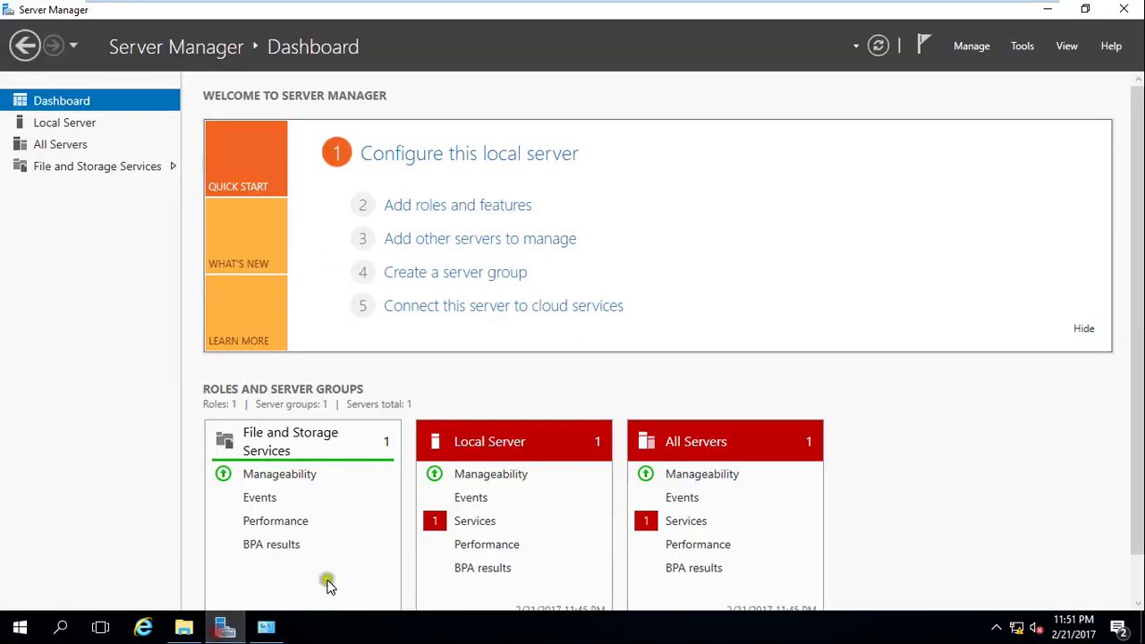
pyautogui.click(459, 207)
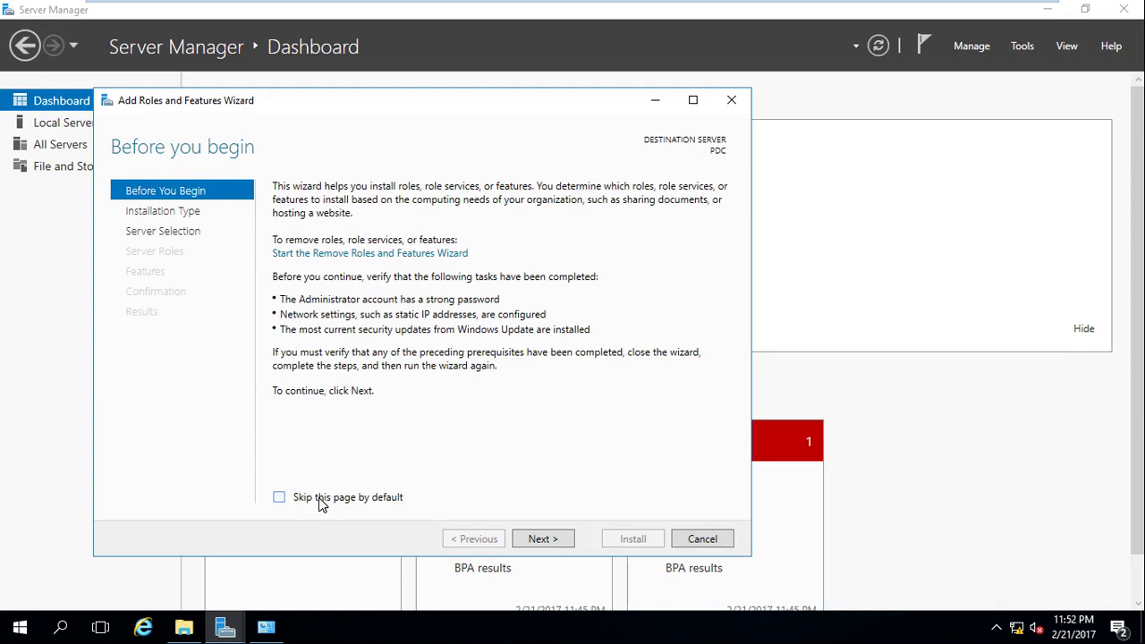
pyautogui.click(540, 539)
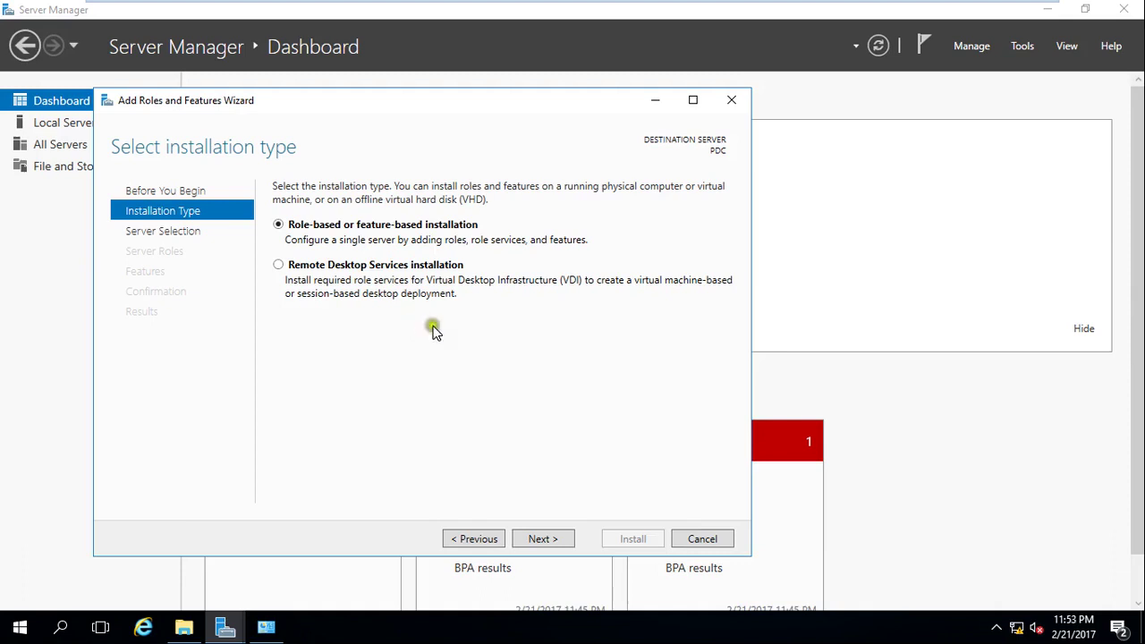
pyautogui.click(542, 540)
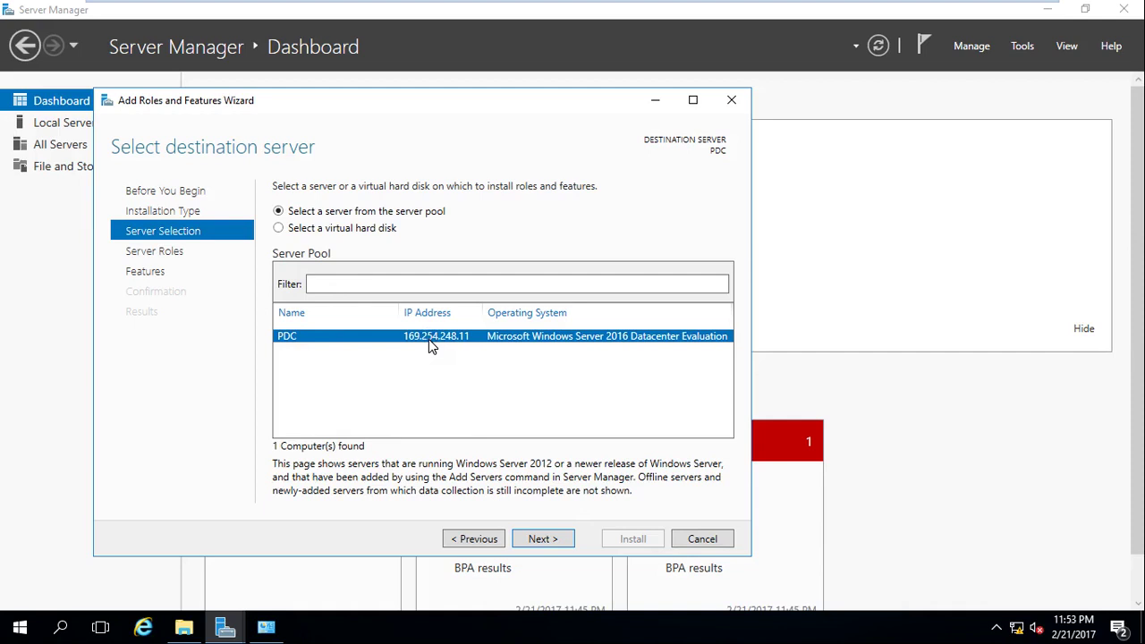
pyautogui.click(685, 538)
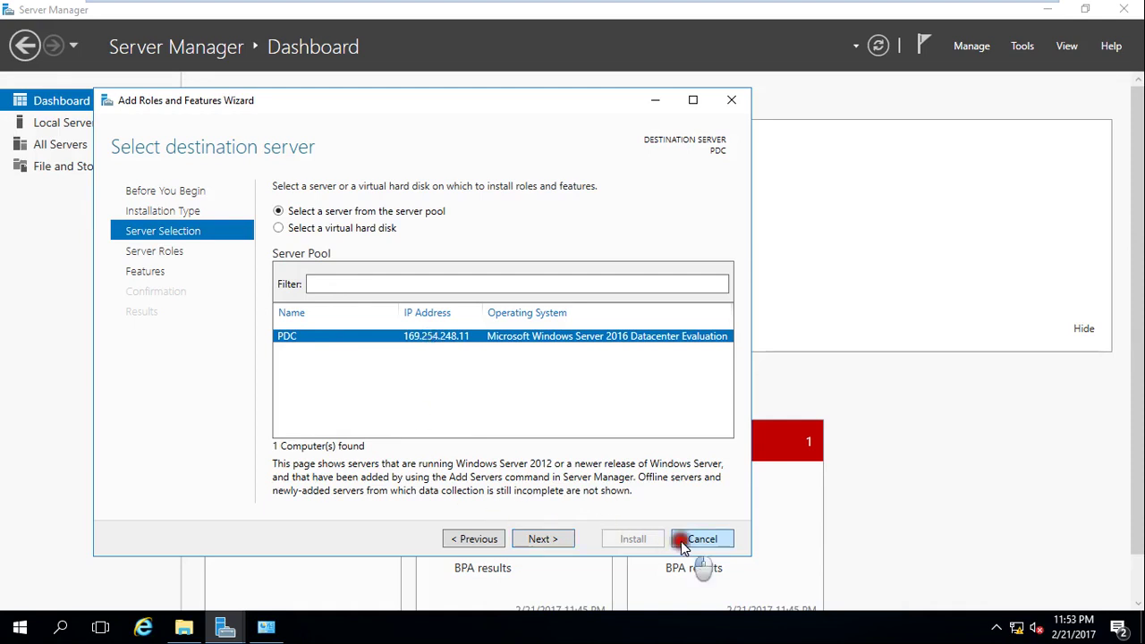
# Refresh Server Manager and reopen the roles wizard, selecting PDC at 192.168.1.100 from the server pool.
pyautogui.click(879, 51)
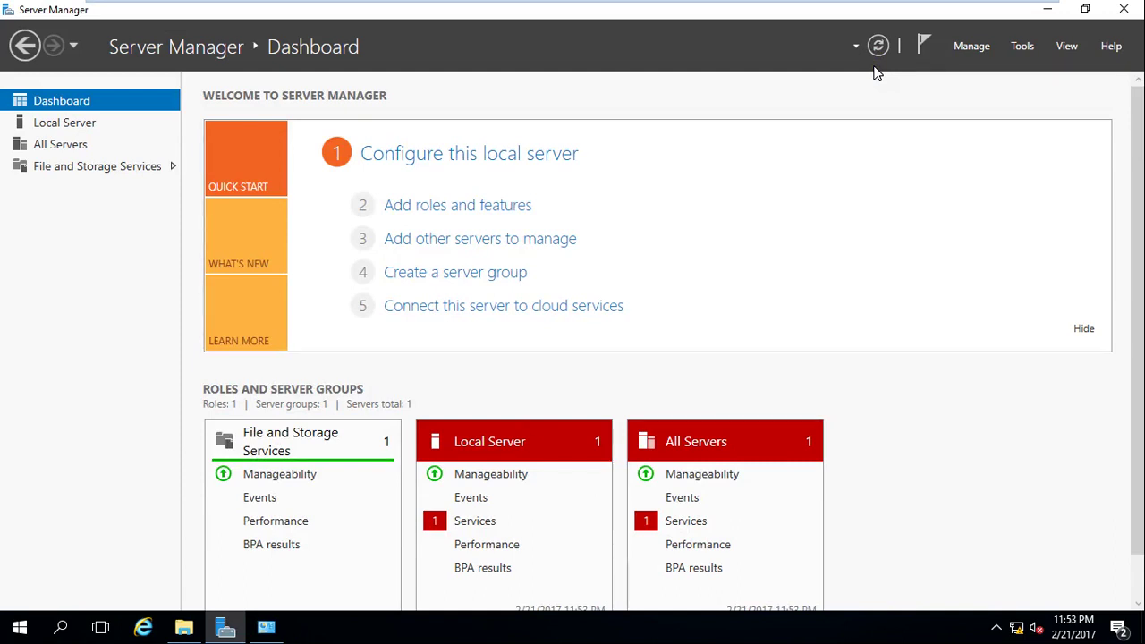
pyautogui.click(496, 208)
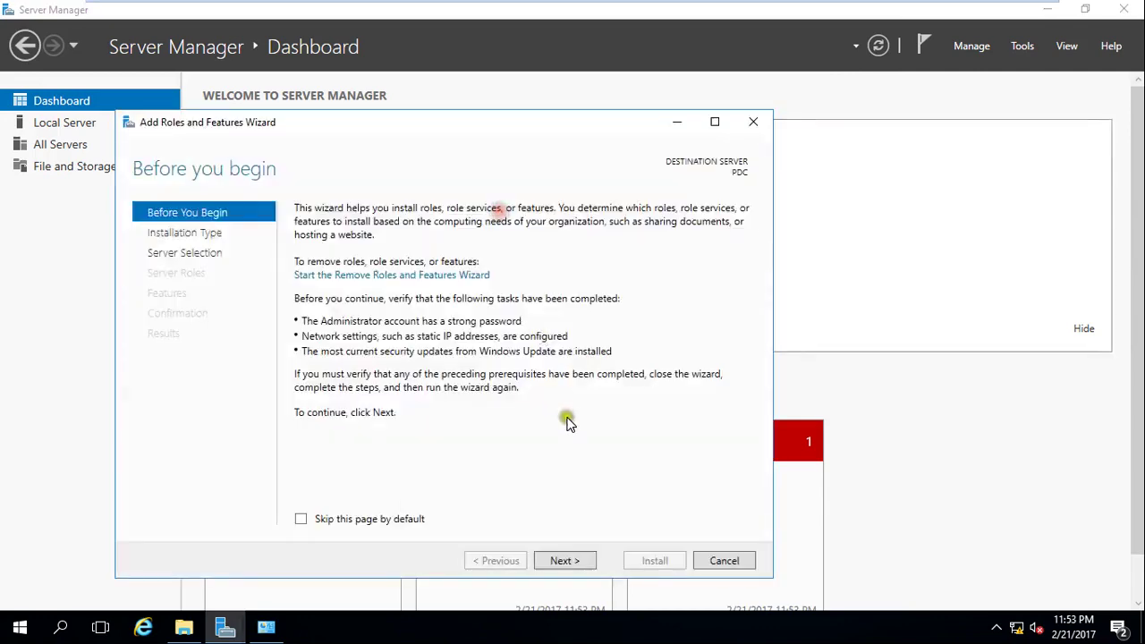
pyautogui.click(564, 562)
pyautogui.click(563, 561)
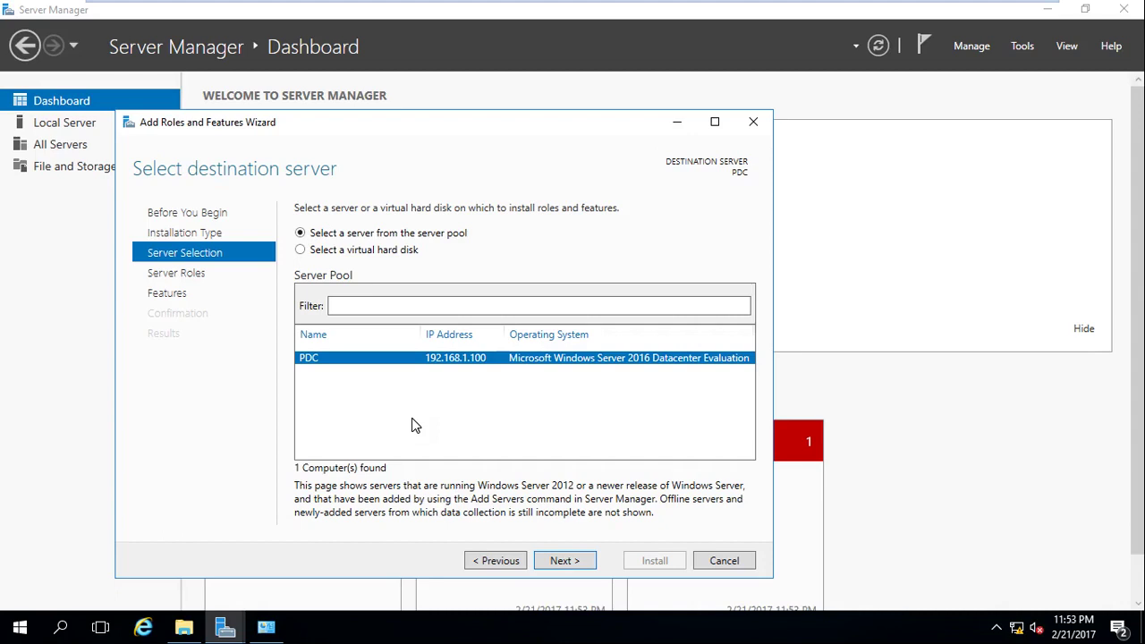
pyautogui.click(385, 361)
pyautogui.click(349, 251)
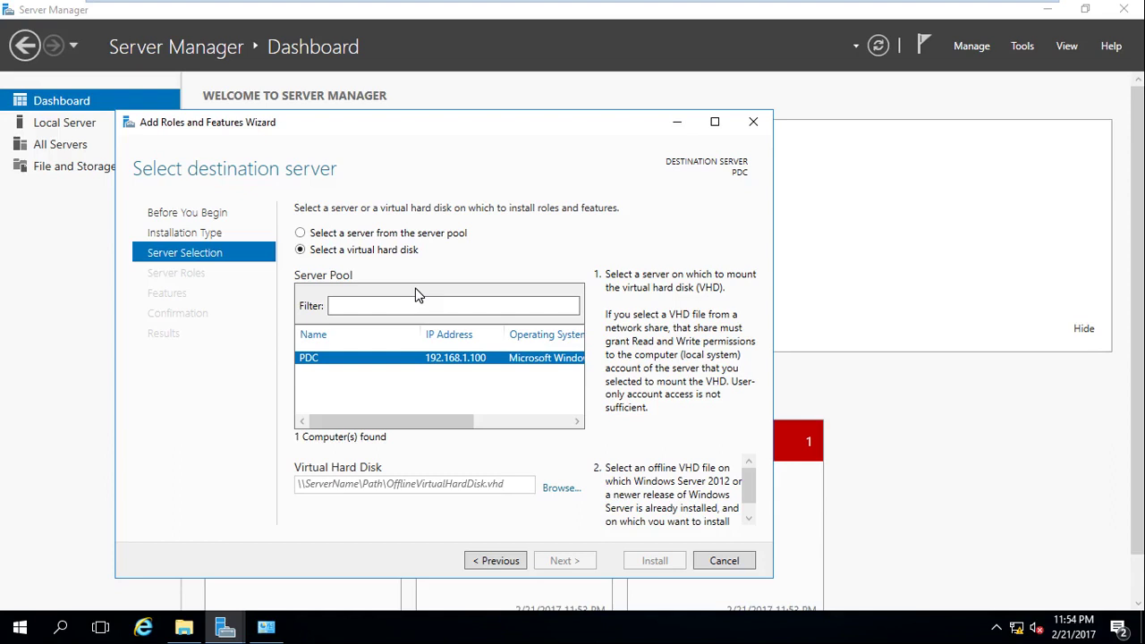
pyautogui.click(391, 255)
pyautogui.click(392, 268)
pyautogui.click(345, 233)
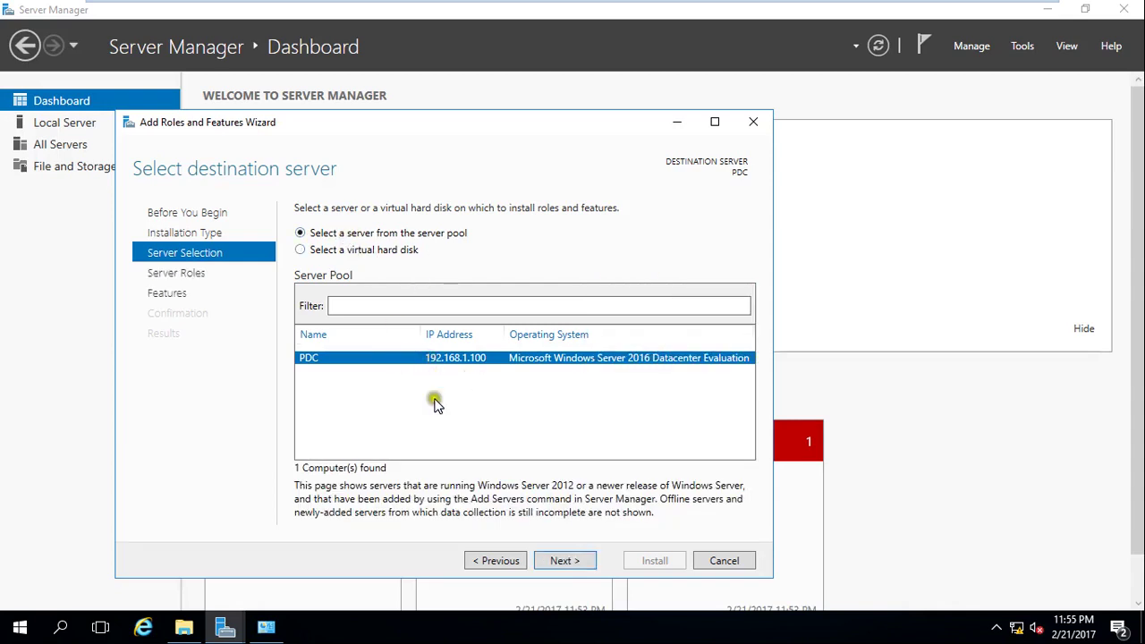
# Advance to Server Roles, browse the Features list, then return to the PDC roles list.
pyautogui.click(580, 561)
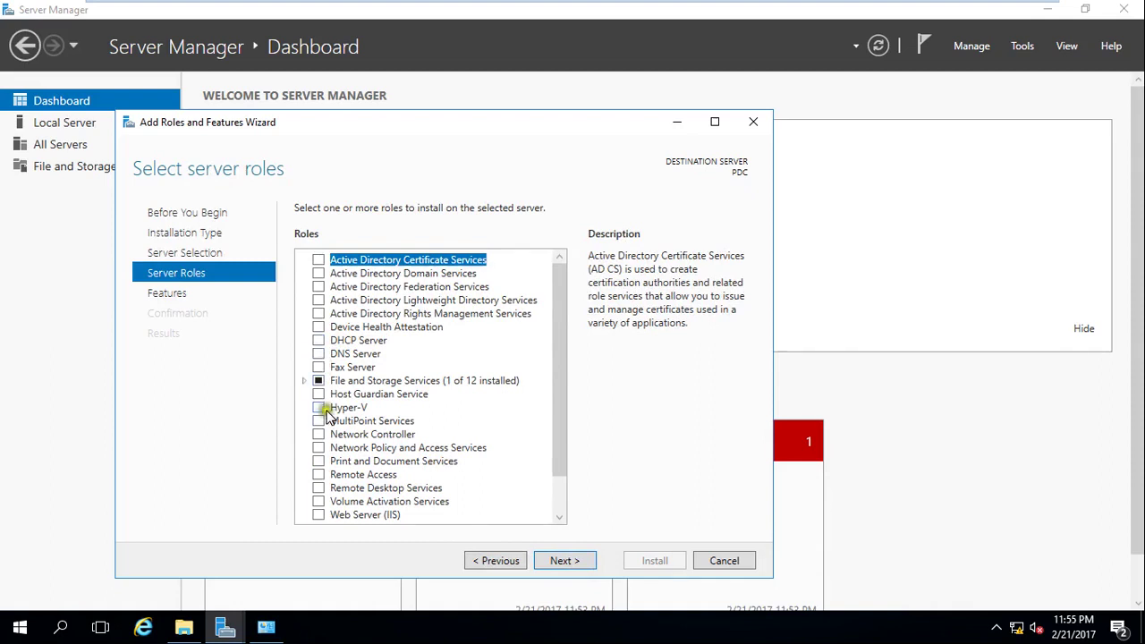
pyautogui.scroll(-3, 468, 443)
pyautogui.scroll(3, 468, 443)
pyautogui.click(173, 298)
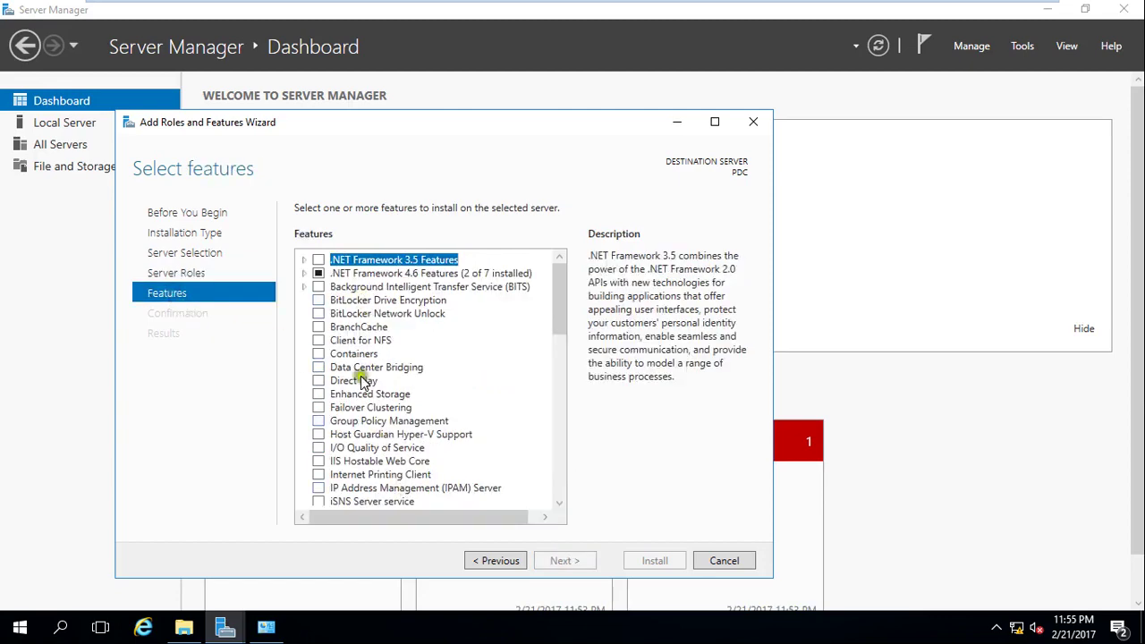
pyautogui.scroll(-10, 361, 419)
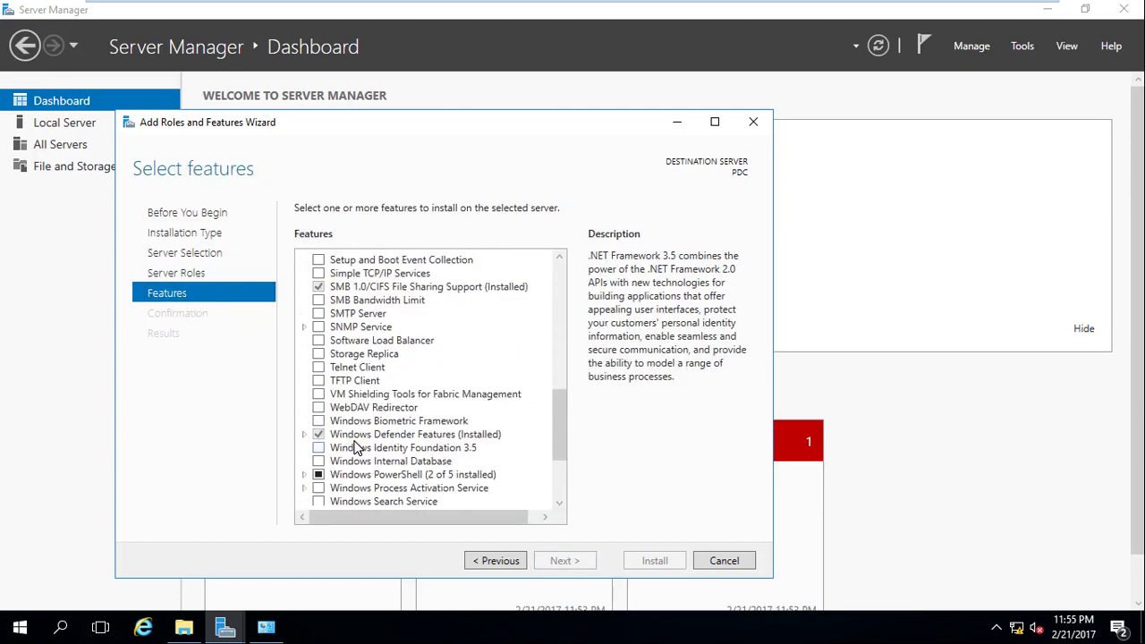
pyautogui.scroll(12, 358, 447)
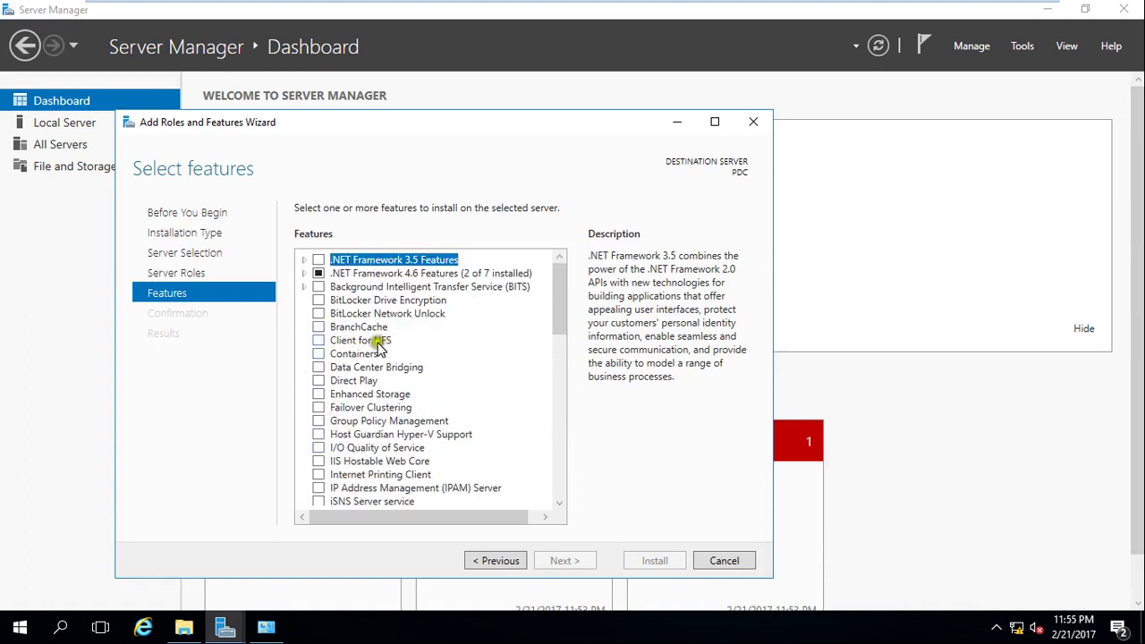
pyautogui.click(204, 273)
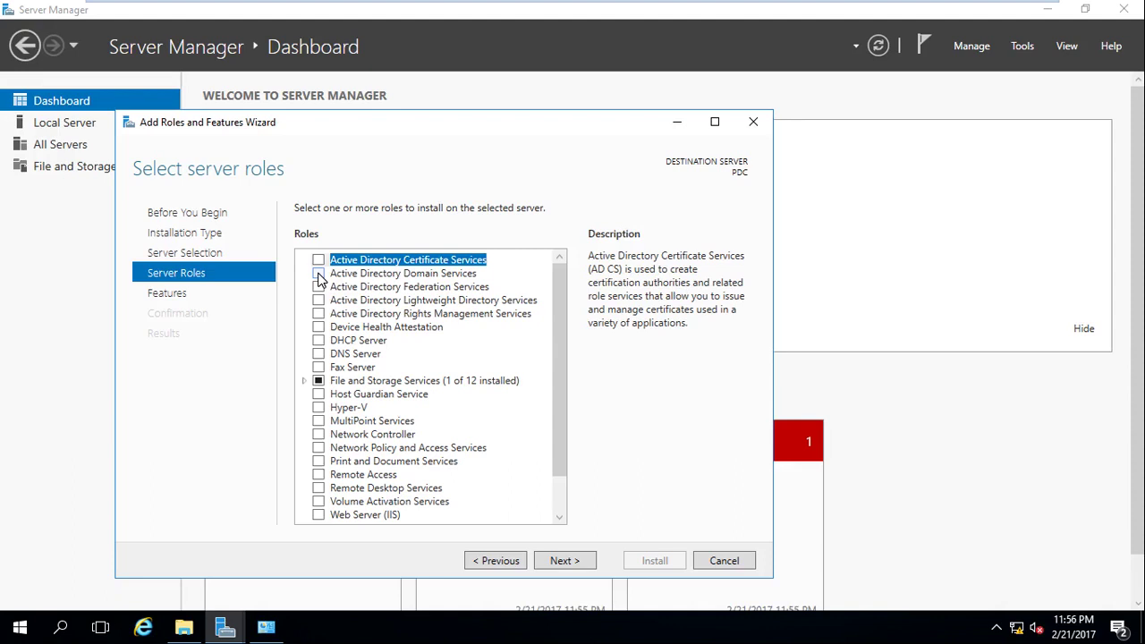
# Select Active Directory Domain Services with its required management features and move on to Select features.
pyautogui.click(318, 274)
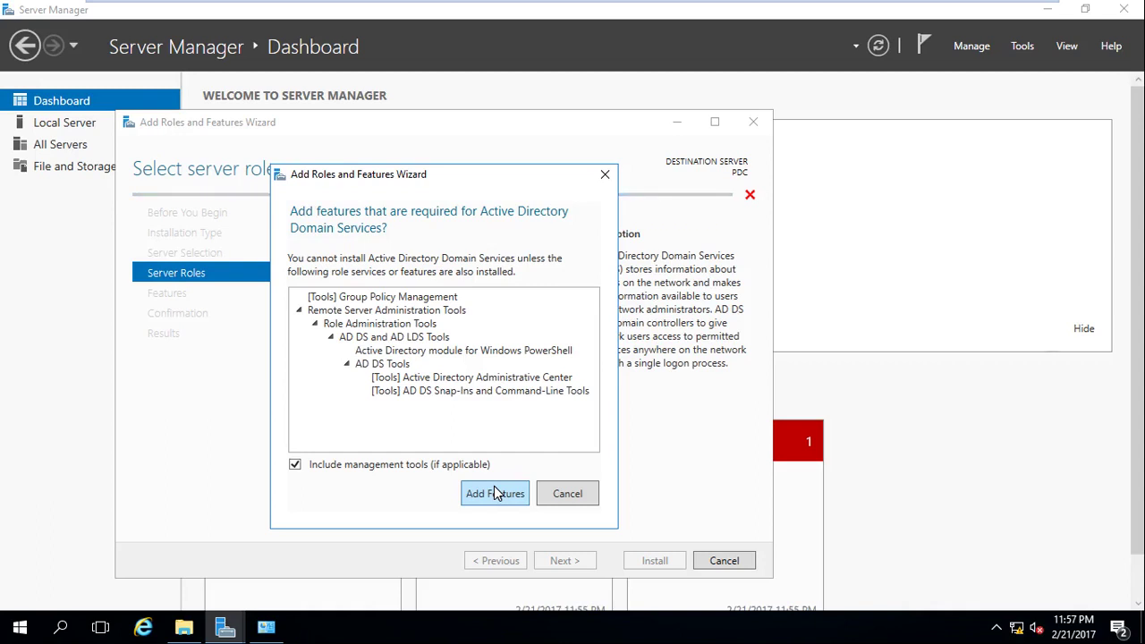
pyautogui.click(508, 494)
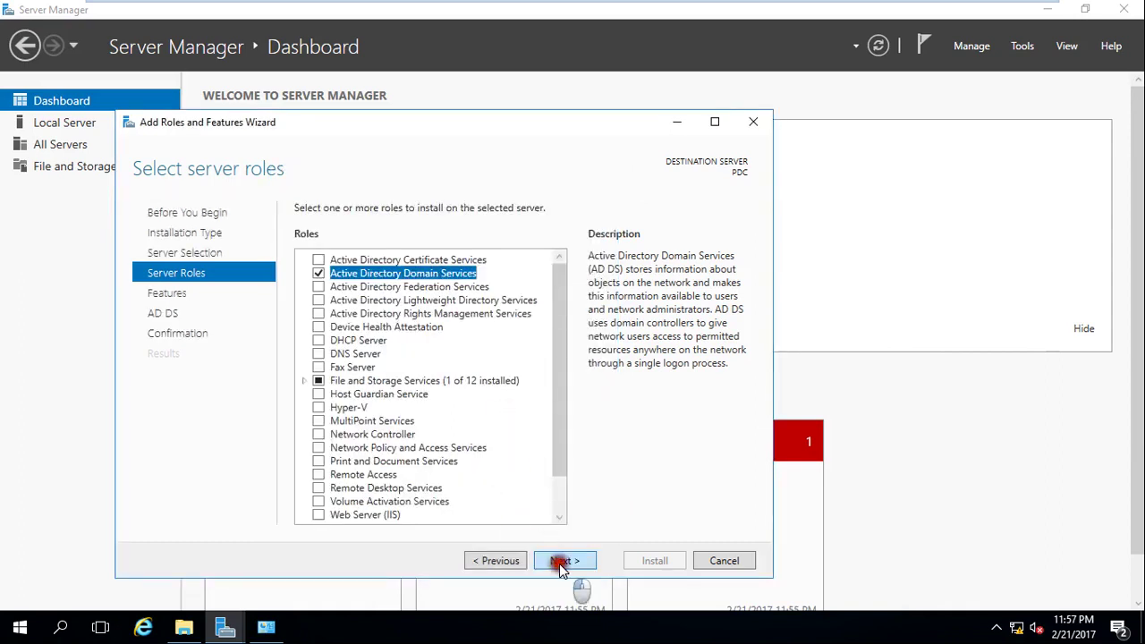
pyautogui.click(559, 561)
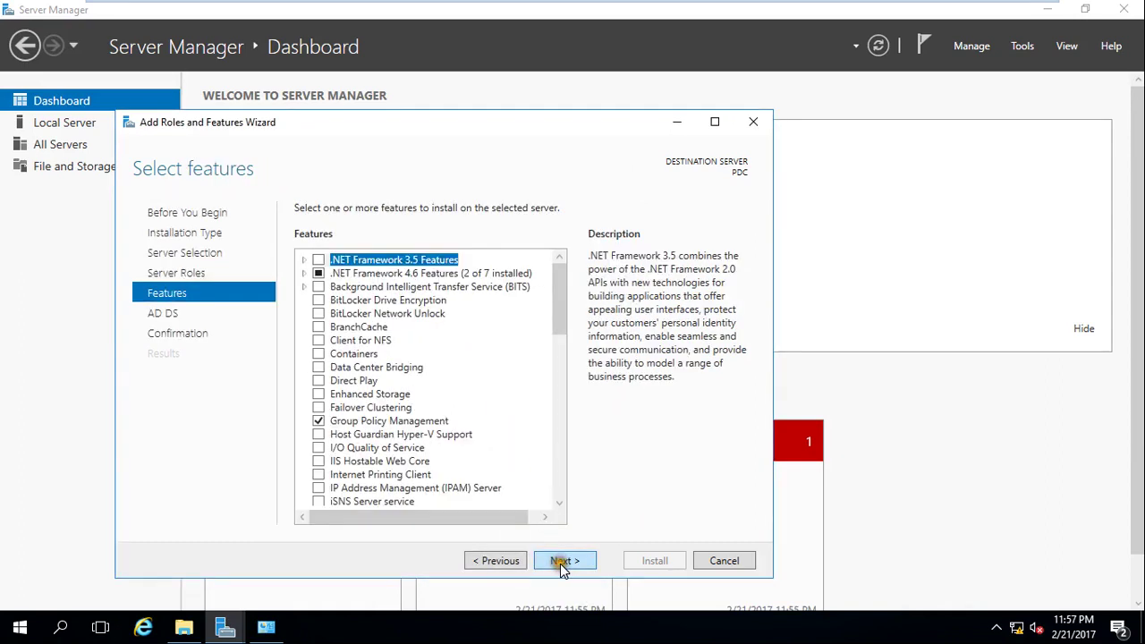
# Review the feature list and the AD DS notes, then advance to Confirm installation selections.
pyautogui.click(409, 421)
pyautogui.scroll(-1, 421, 429)
pyautogui.scroll(-1, 427, 434)
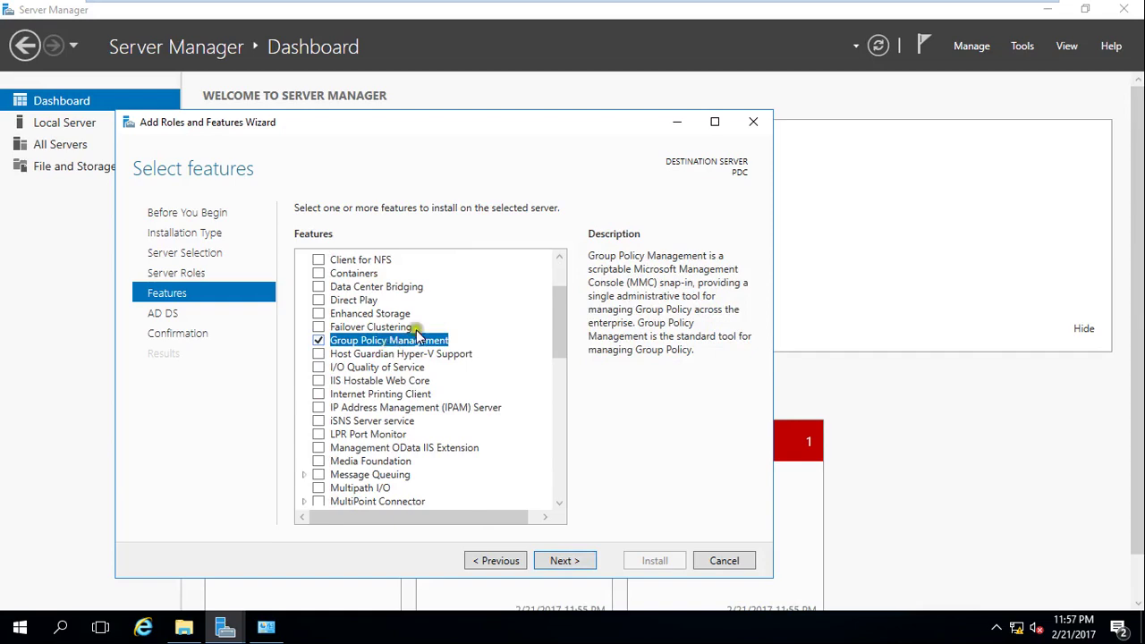
pyautogui.scroll(-8, 501, 430)
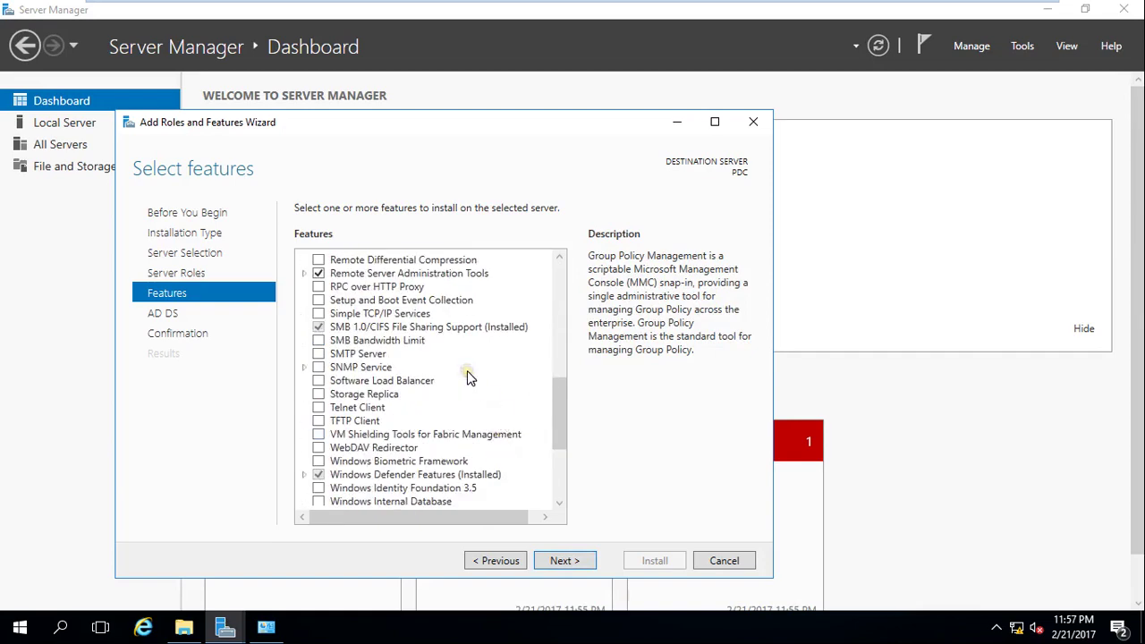
pyautogui.scroll(-4, 470, 377)
pyautogui.scroll(14, 464, 396)
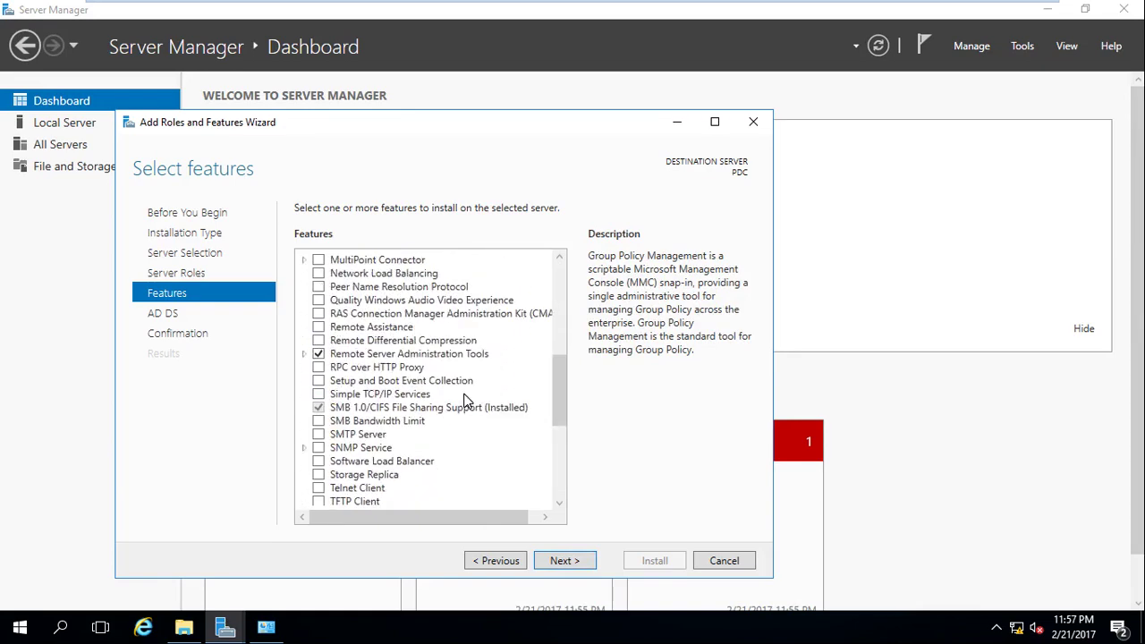
pyautogui.click(565, 561)
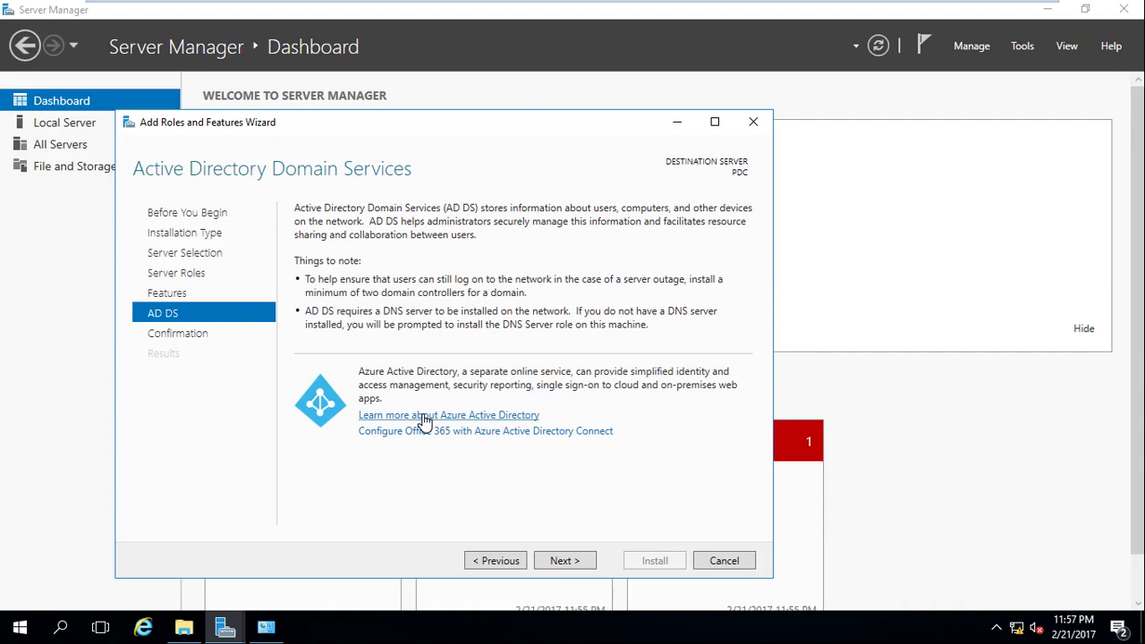
pyautogui.click(566, 563)
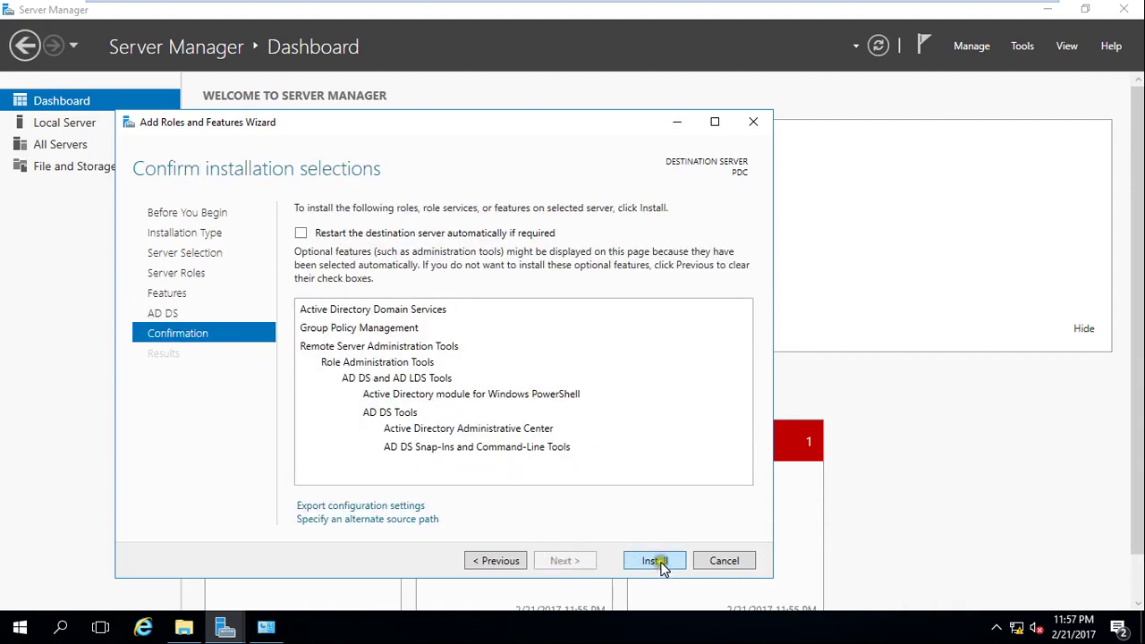
# Enable 'Restart the destination server automatically if required' and confirm it with Yes.
pyautogui.click(301, 233)
pyautogui.click(302, 233)
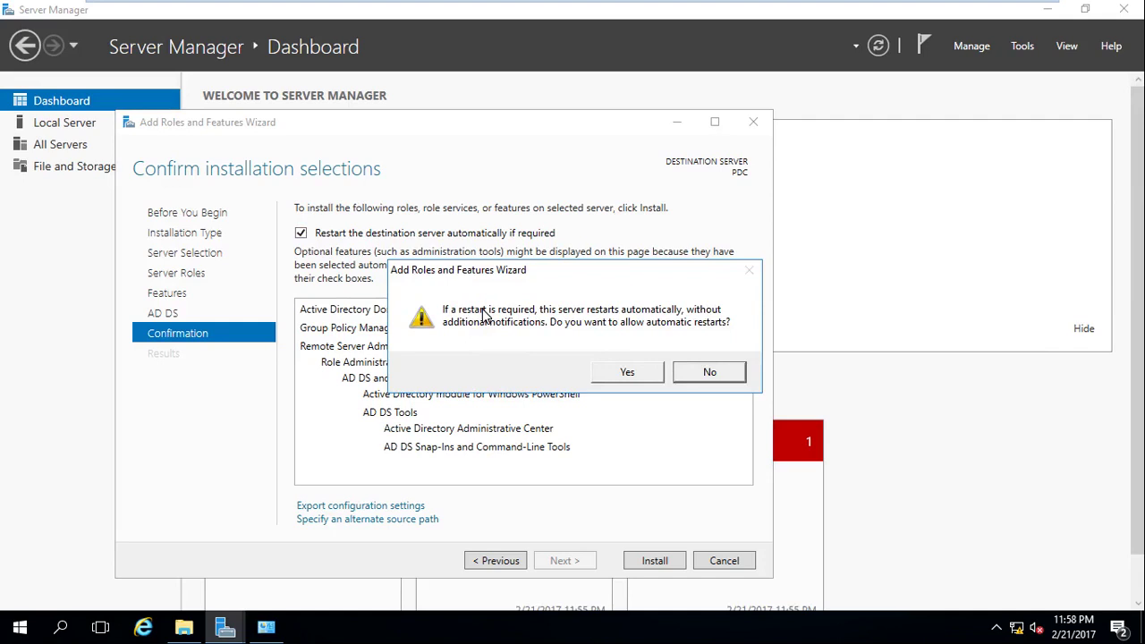
pyautogui.click(628, 370)
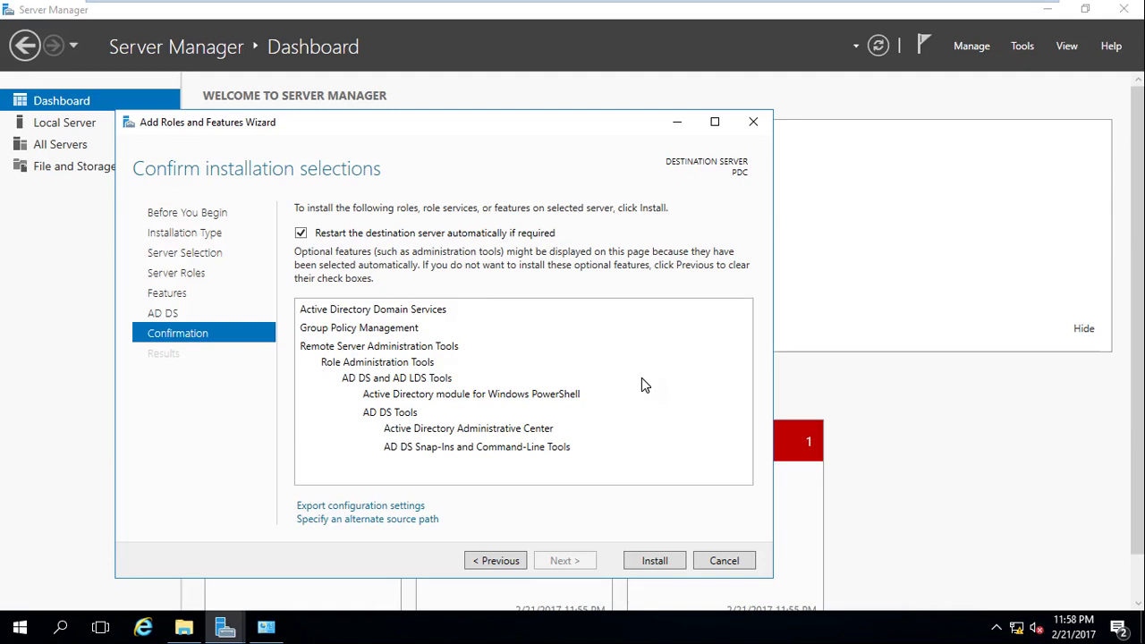
# Install AD DS, Group Policy Management and the AD DS tools on PDC, leaving VM full screen.
pyautogui.click(662, 561)
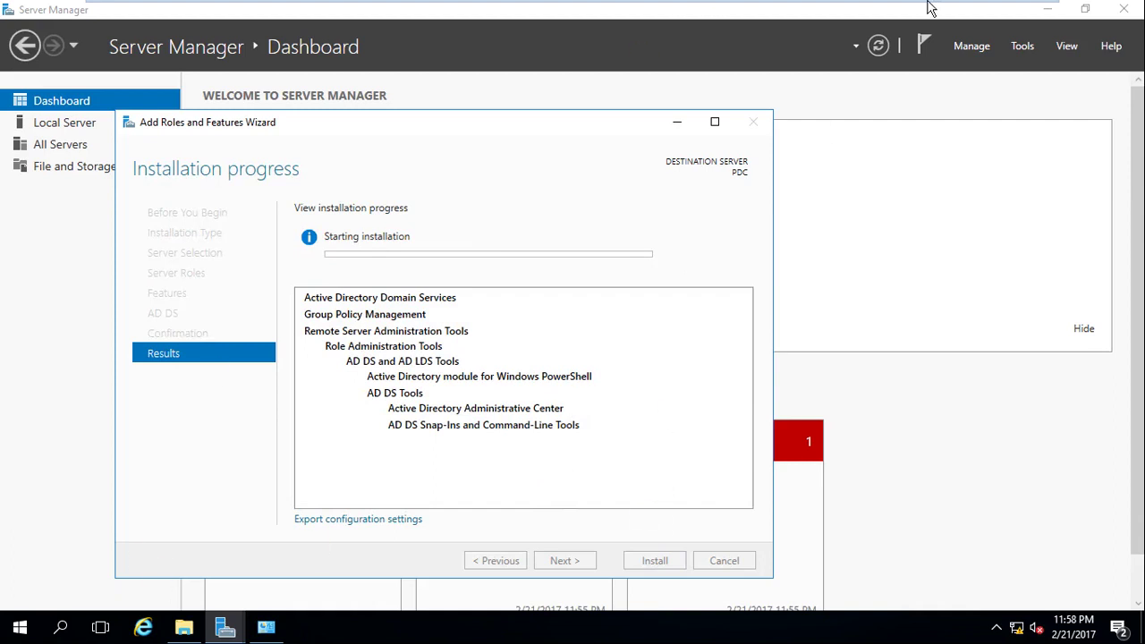
pyautogui.moveTo(930, 2)
pyautogui.click(1044, 13)
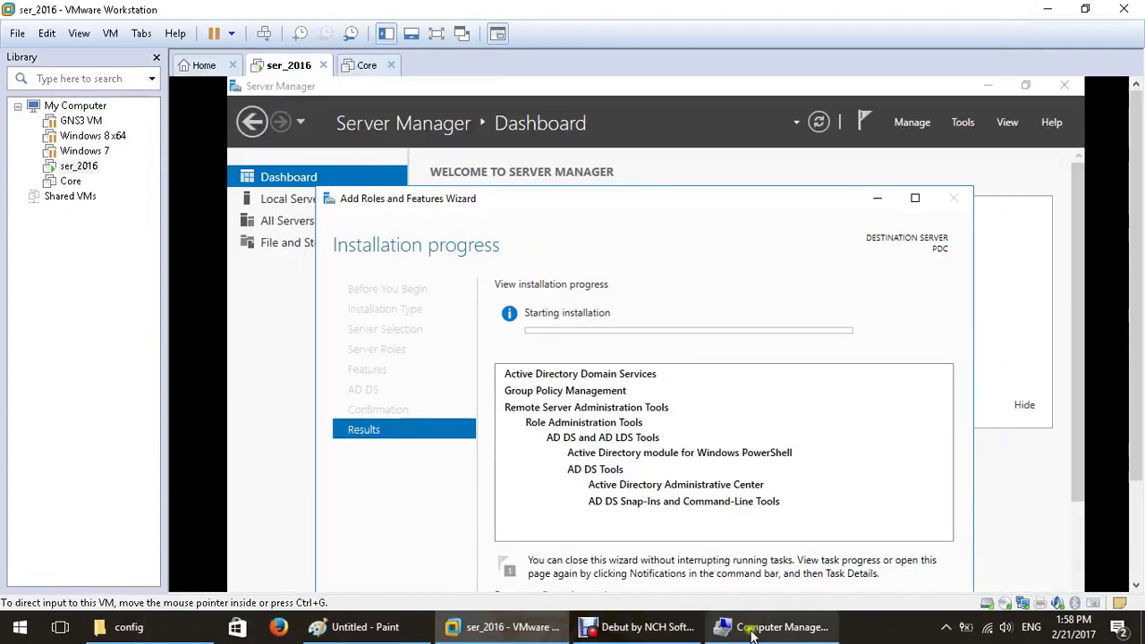
pyautogui.click(641, 626)
pyautogui.click(406, 558)
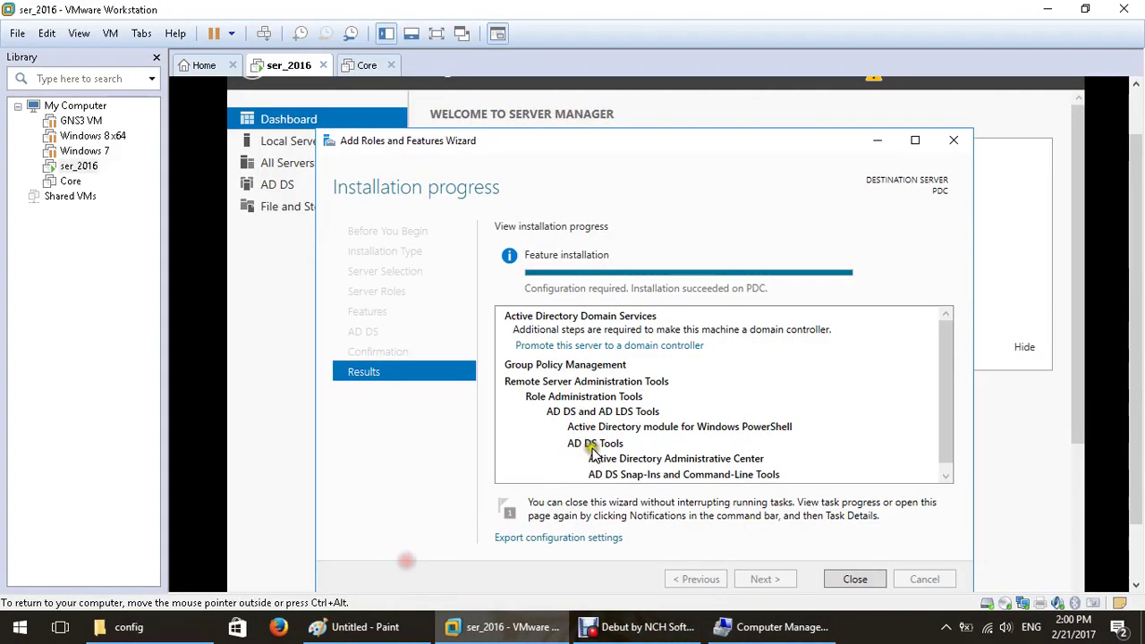
# Return the VM to full screen and close the finished wizard and Network and Sharing Center.
pyautogui.hotkey('ctrl', 'alt', 'Return')
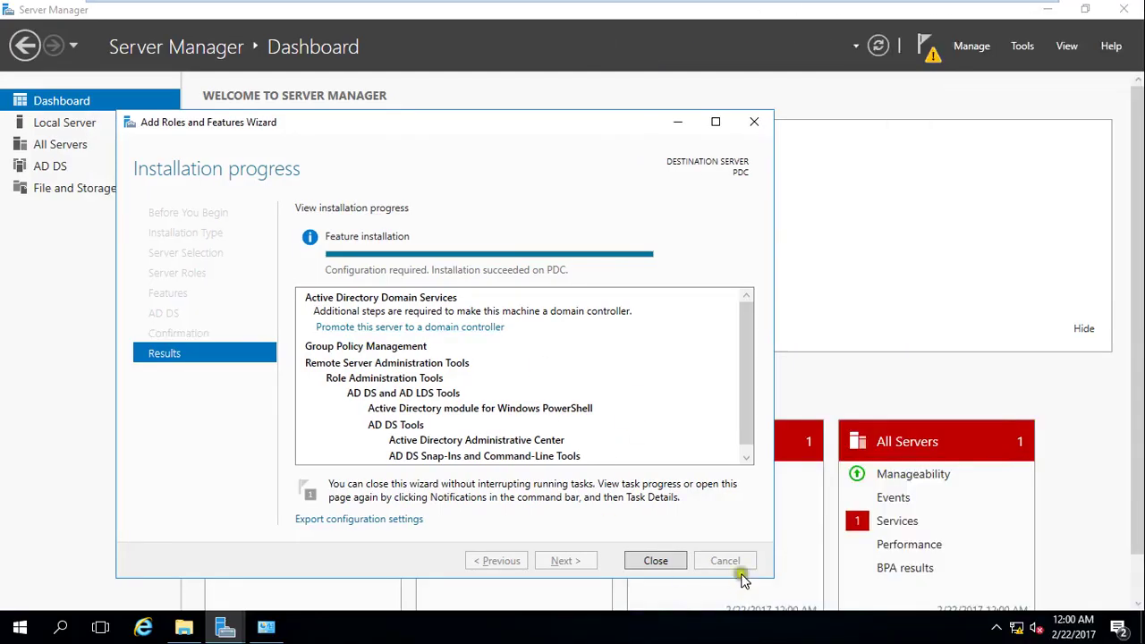
pyautogui.click(656, 560)
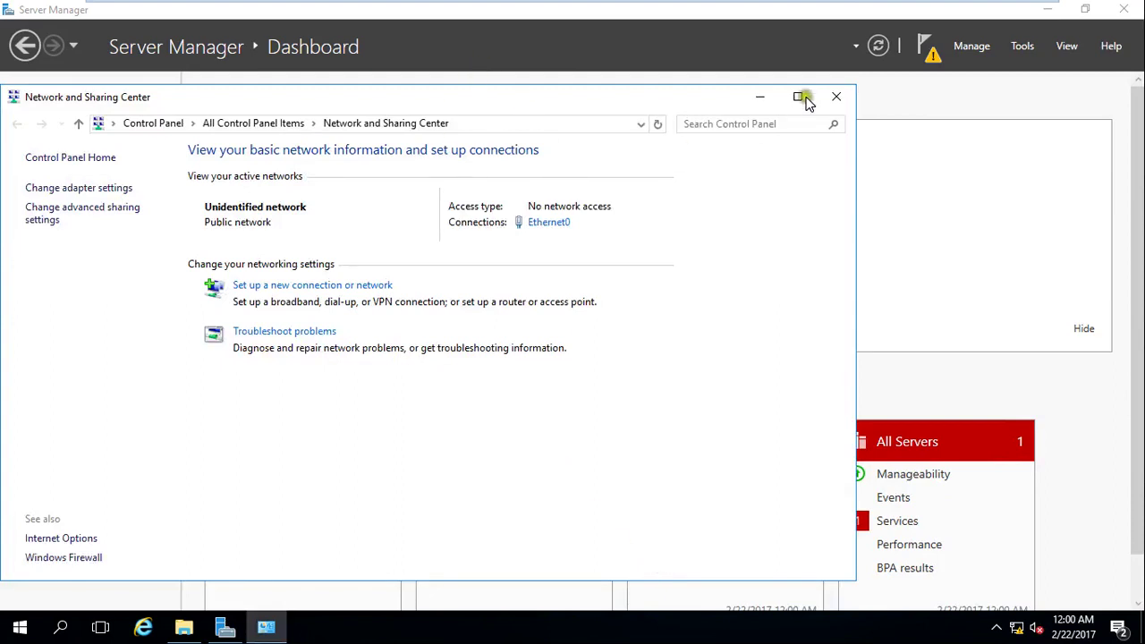
pyautogui.click(836, 96)
# Run dcpromo from the Win+X Run dialog and dismiss its relocated-wizard notice.
pyautogui.rightClick(19, 628)
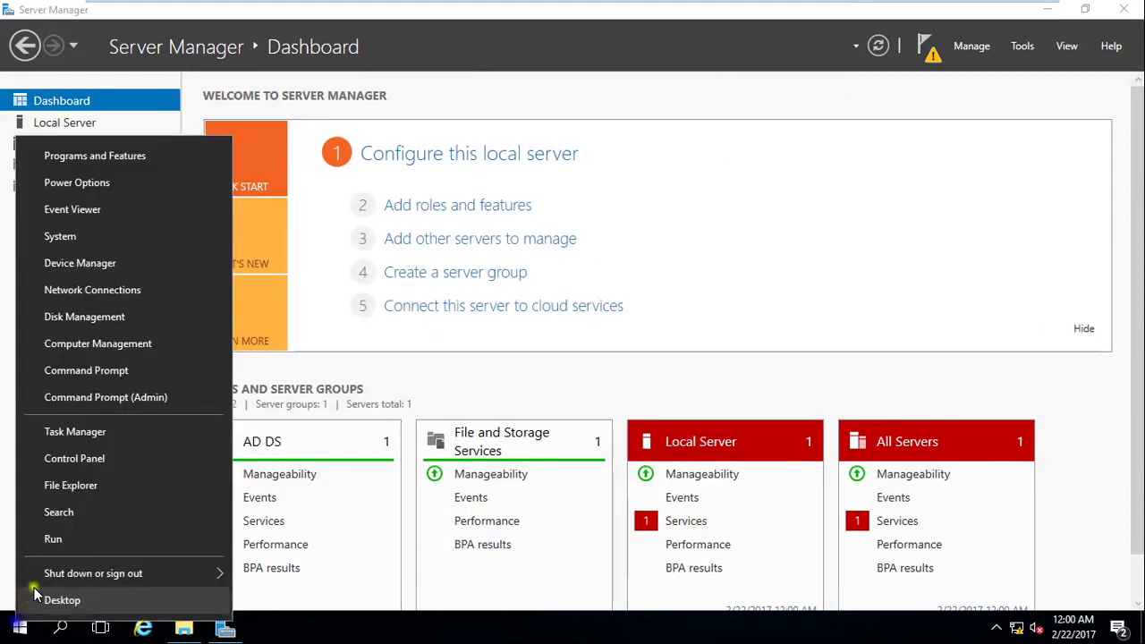
pyautogui.click(53, 539)
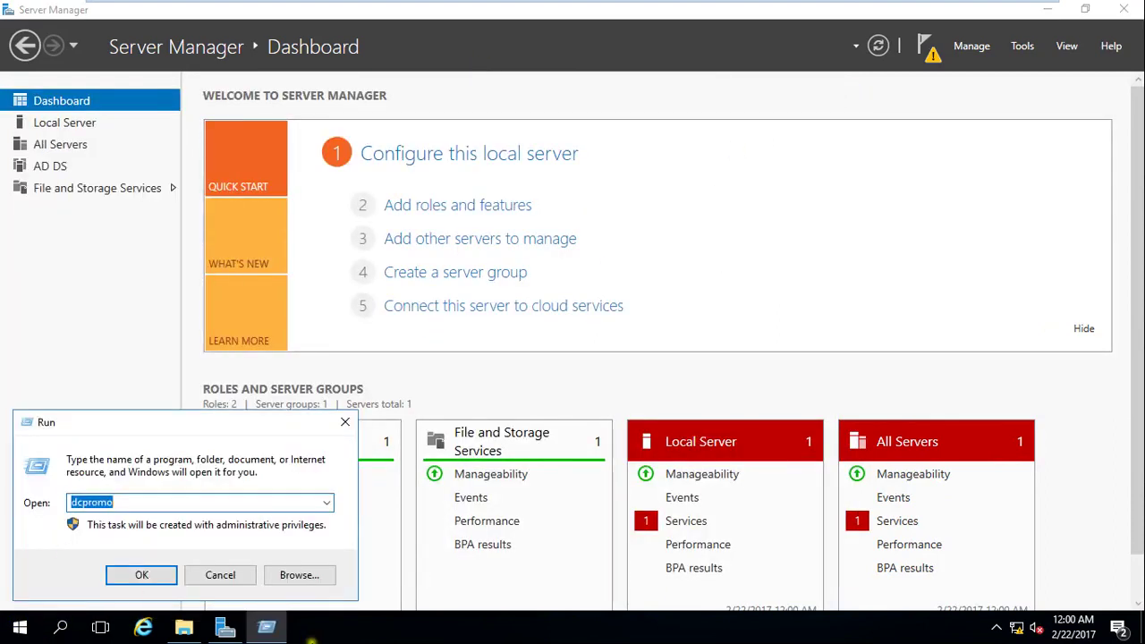
pyautogui.click(144, 575)
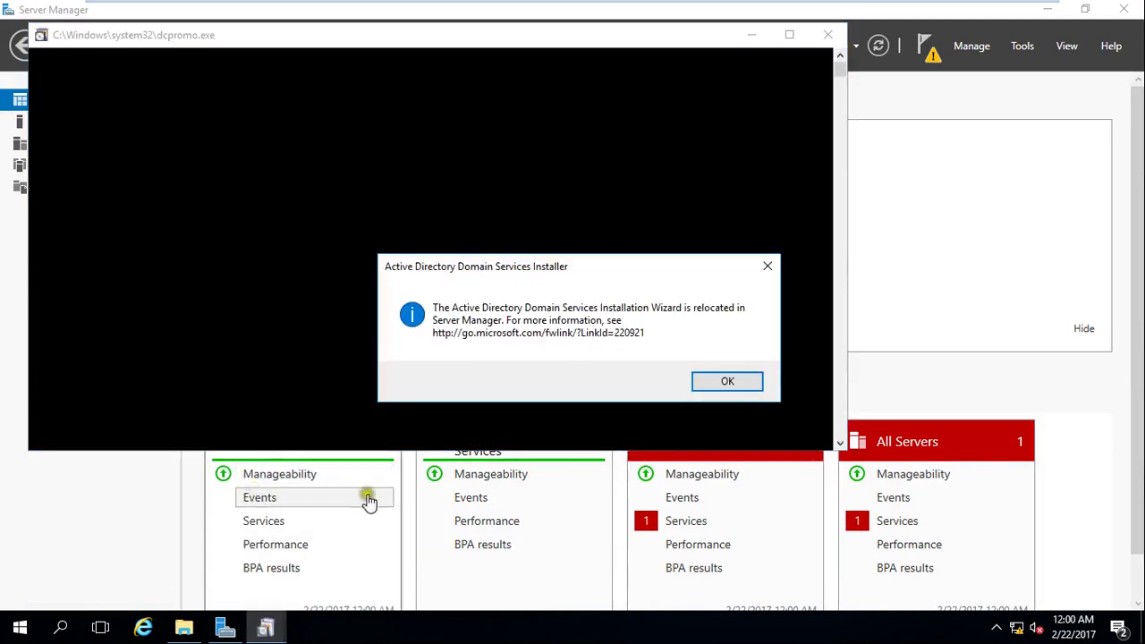
pyautogui.click(725, 382)
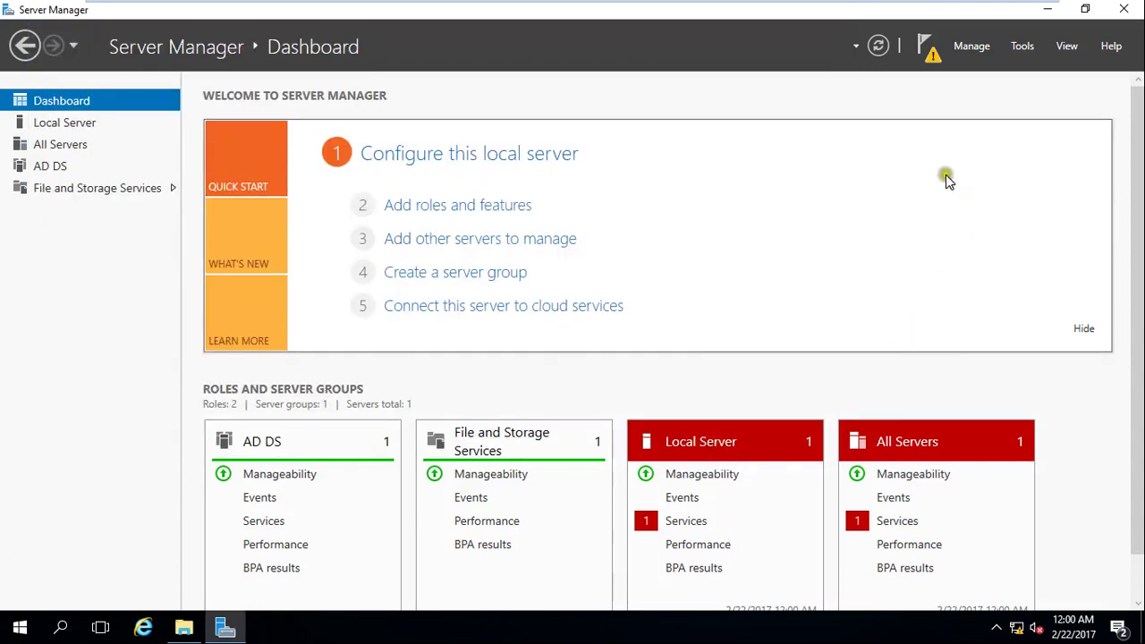
# Choose 'Promote this server to a domain controller' from the Server Manager notifications flag.
pyautogui.click(932, 54)
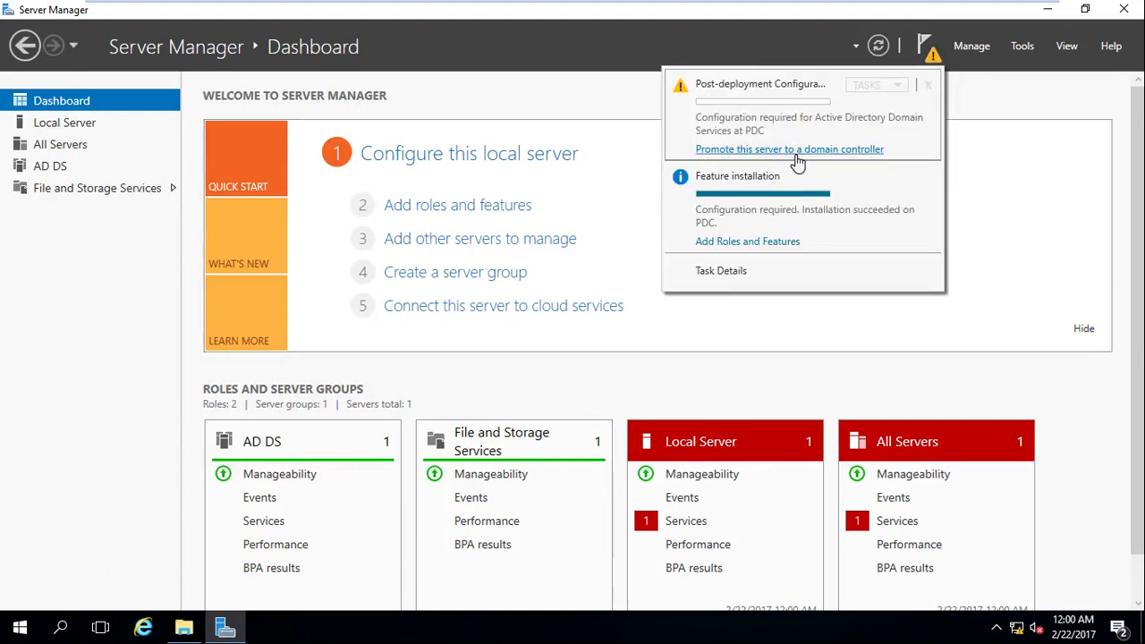
pyautogui.click(796, 158)
pyautogui.click(796, 152)
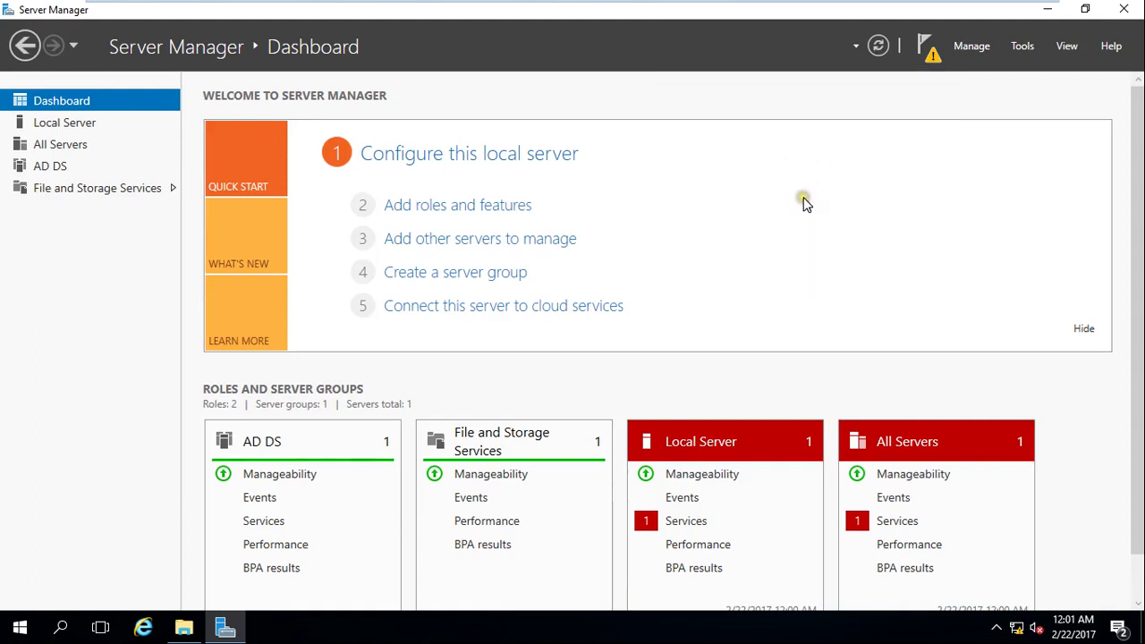
# Select 'Add a new forest' in the centred AD DS Configuration Wizard, then return to the host desktop.
pyautogui.click(799, 202)
pyautogui.click(470, 77)
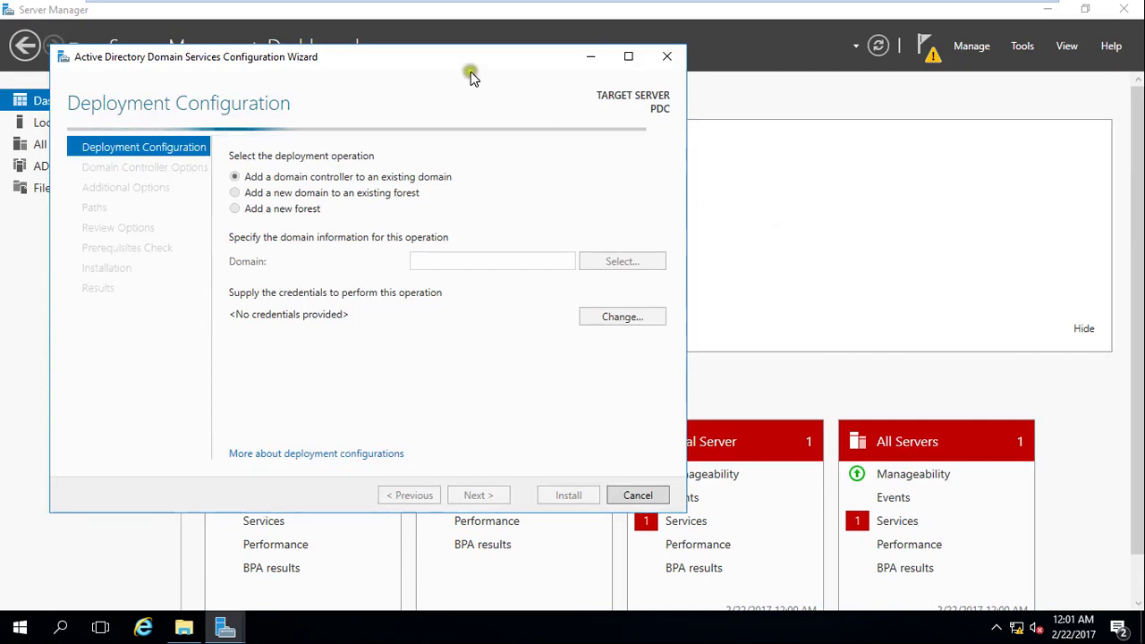
pyautogui.moveTo(470, 77); pyautogui.dragTo(640, 119)
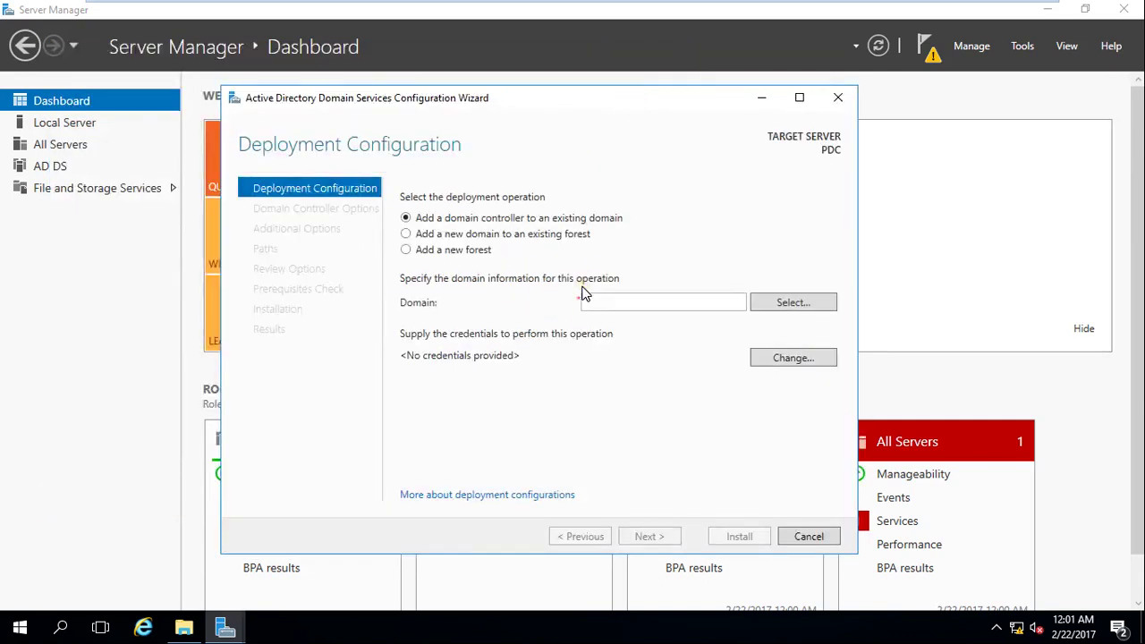
pyautogui.click(557, 382)
pyautogui.click(408, 250)
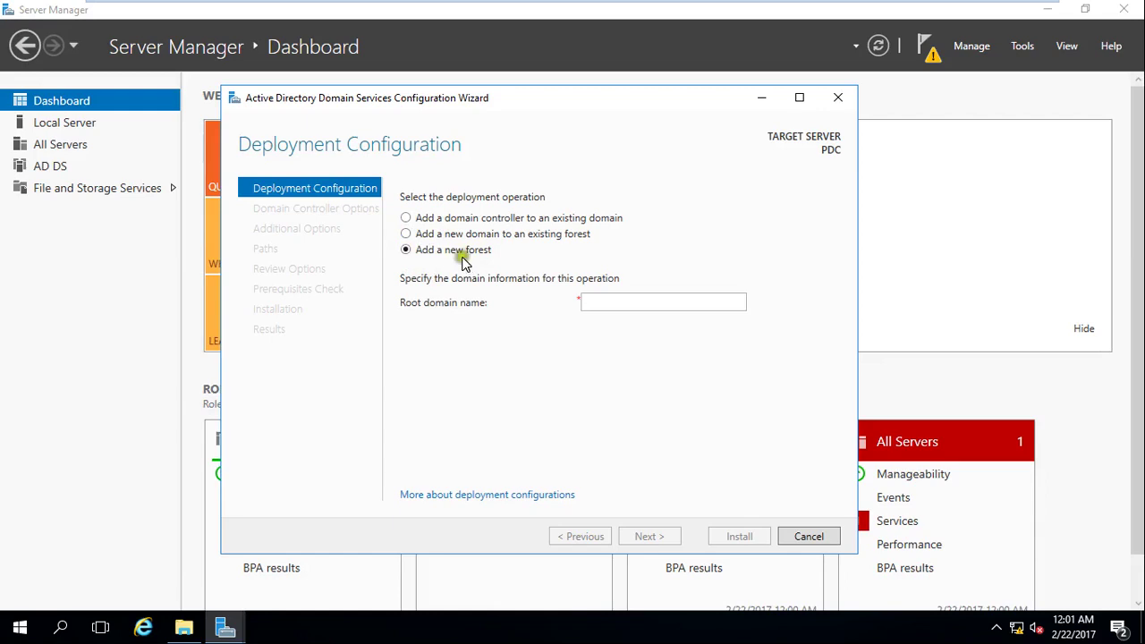
pyautogui.moveTo(960, 2)
pyautogui.click(988, 18)
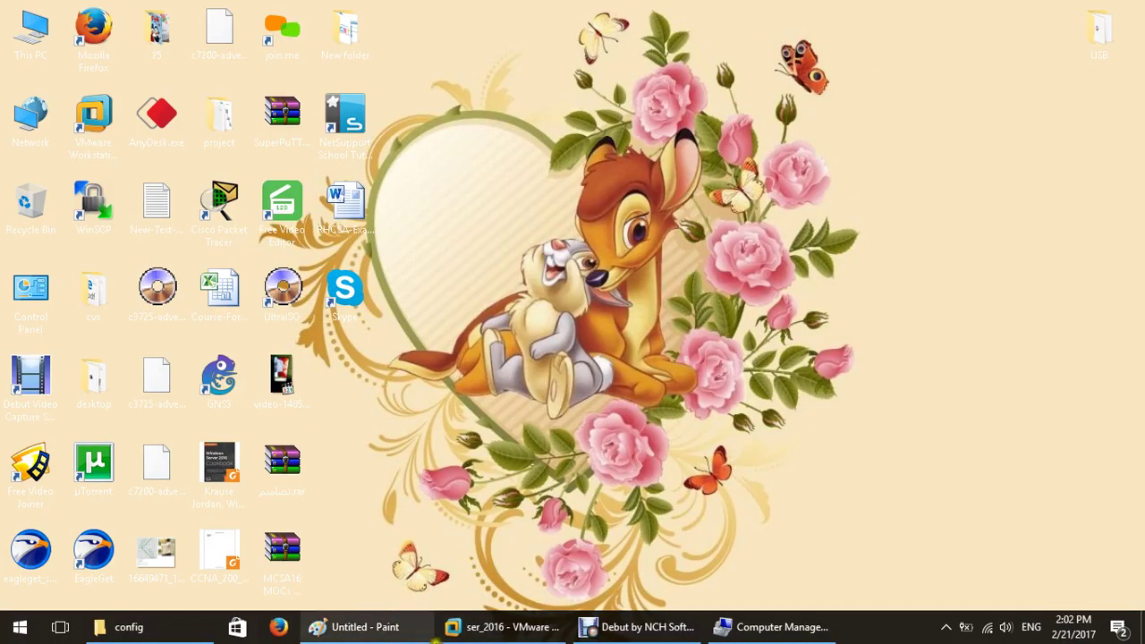
# In Paint, clear the canvas and draw a rectangle with a thicker outline.
pyautogui.click(385, 628)
pyautogui.hotkey('ctrl', 'a')
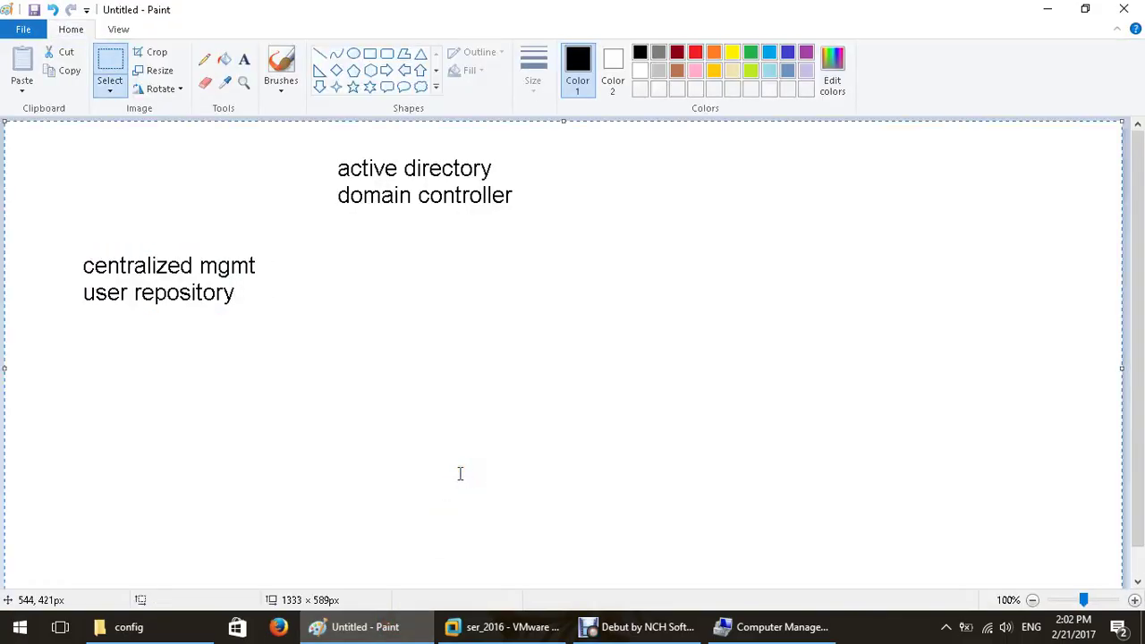
pyautogui.press('Delete')
pyautogui.click(369, 54)
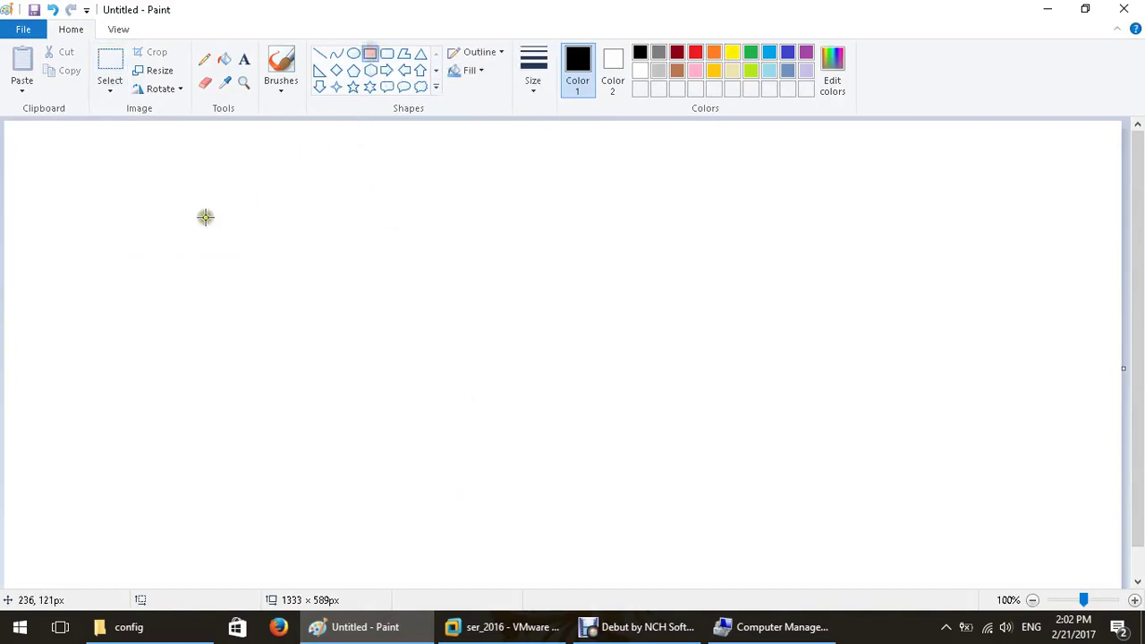
pyautogui.moveTo(193, 231); pyautogui.dragTo(376, 304)
pyautogui.click(526, 89)
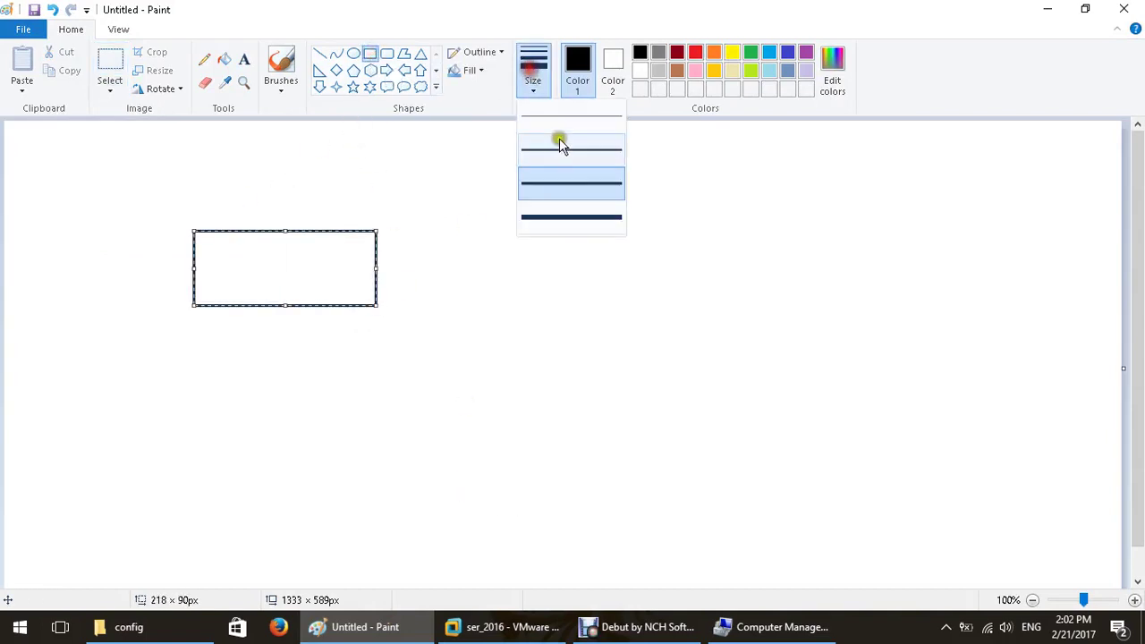
pyautogui.click(559, 140)
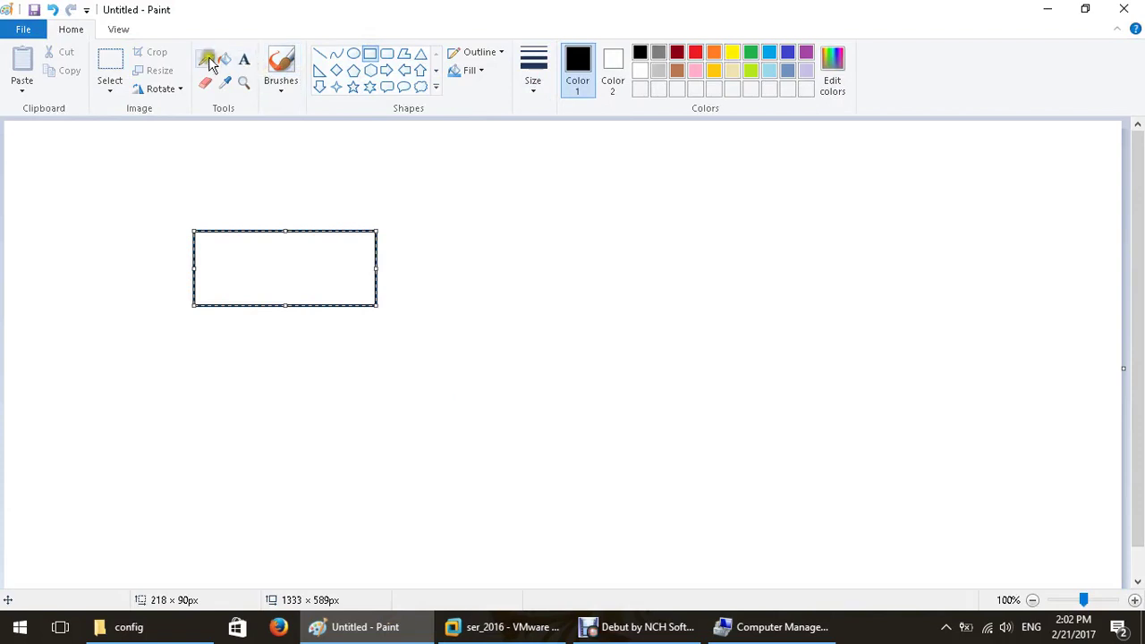
# Label the rectangle tshoot.com and write parent just above it.
pyautogui.click(244, 60)
pyautogui.click(215, 263)
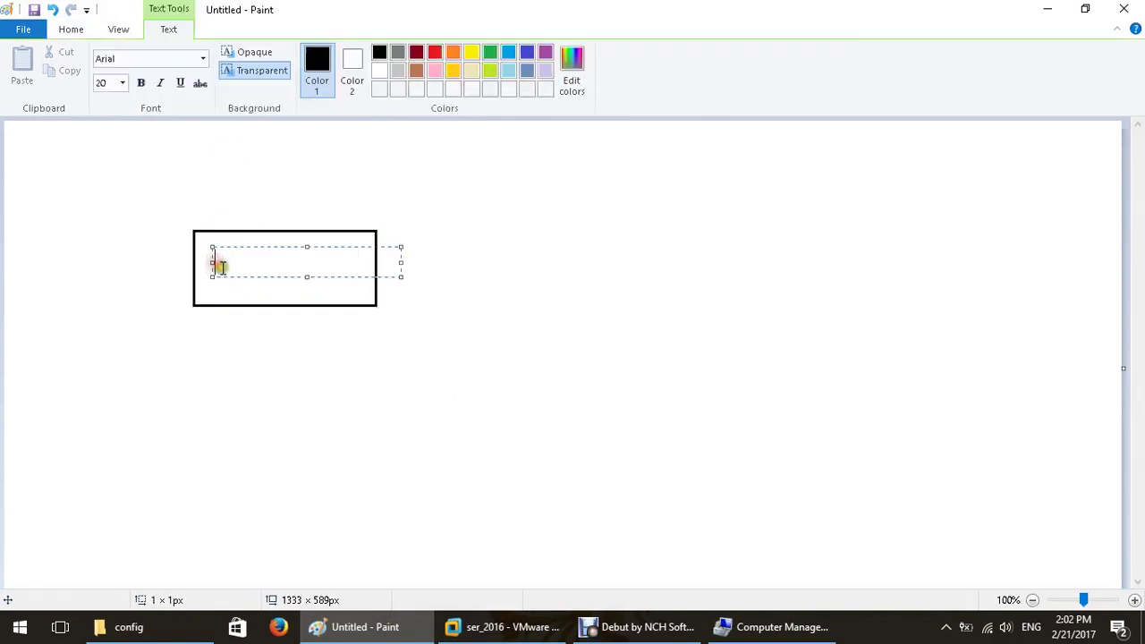
pyautogui.write('tshoot.com')
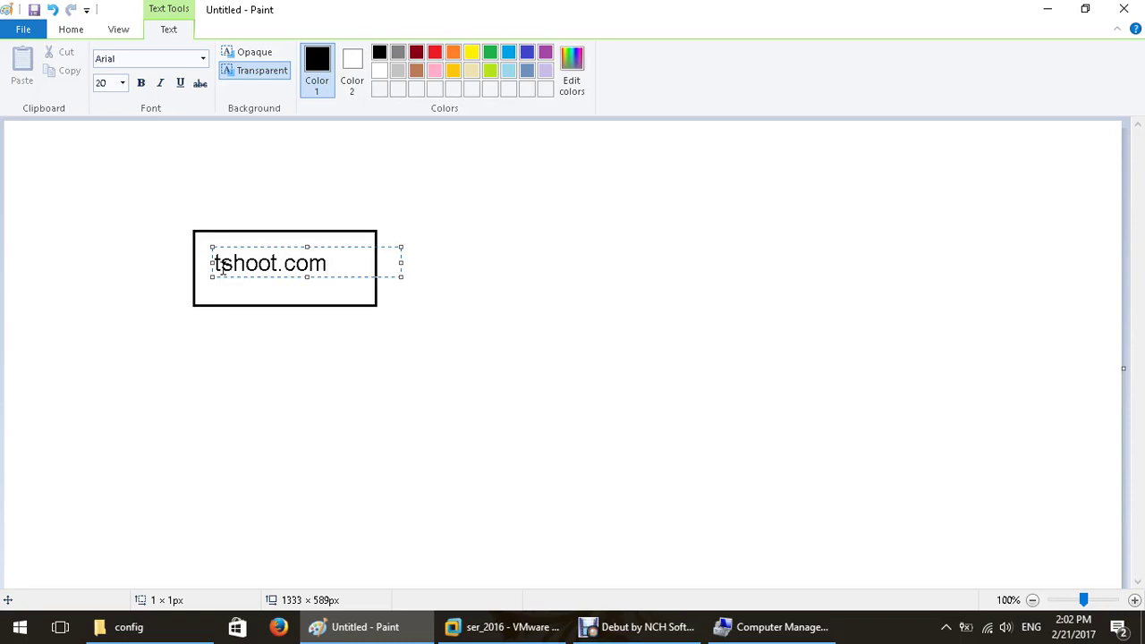
pyautogui.click(232, 224)
pyautogui.click(230, 214)
pyautogui.write('parent')
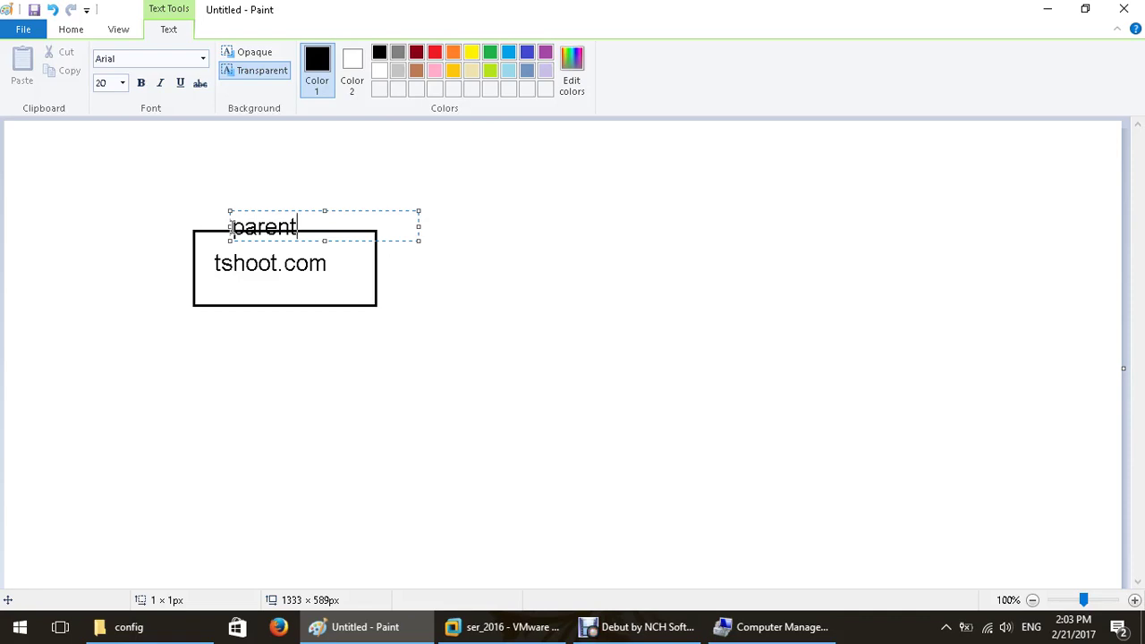
pyautogui.click(397, 173)
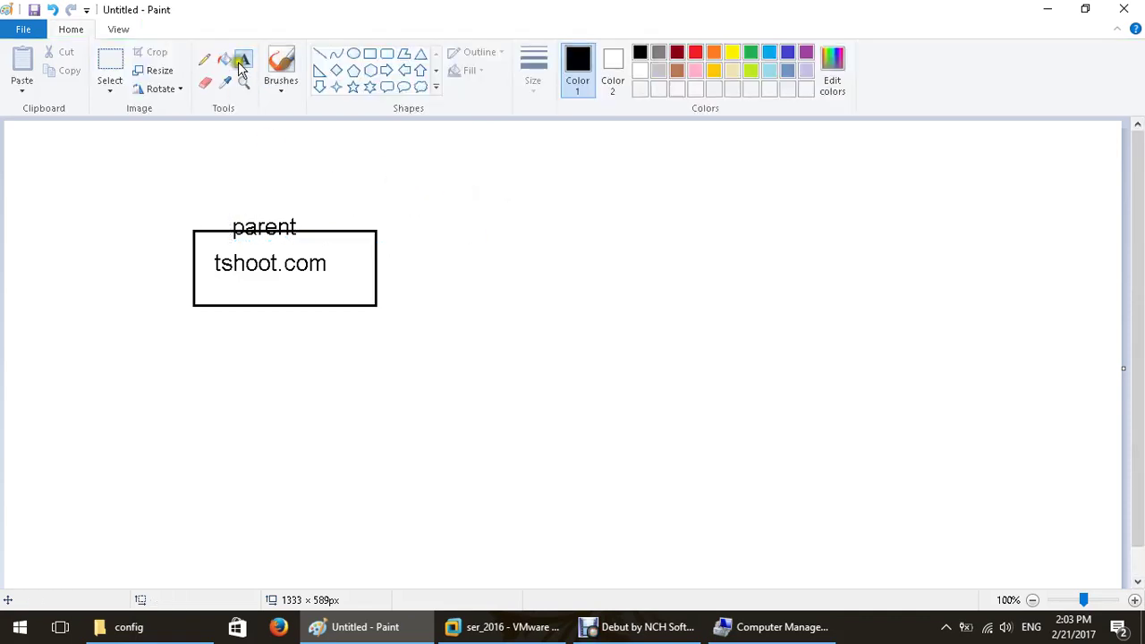
# Draw two lines down from the top box, each ending in a child box.
pyautogui.click(321, 57)
pyautogui.moveTo(366, 305); pyautogui.dragTo(411, 396)
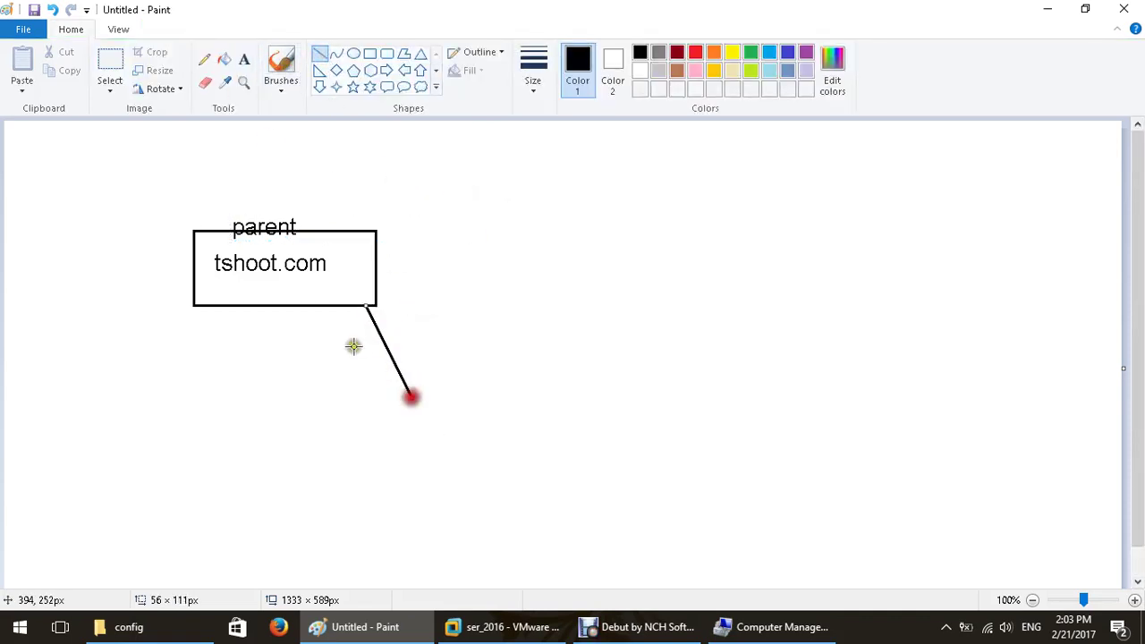
pyautogui.moveTo(212, 307)
pyautogui.mouseDown()
pyautogui.moveTo(148, 372)
pyautogui.moveTo(152, 387)
pyautogui.mouseUp()
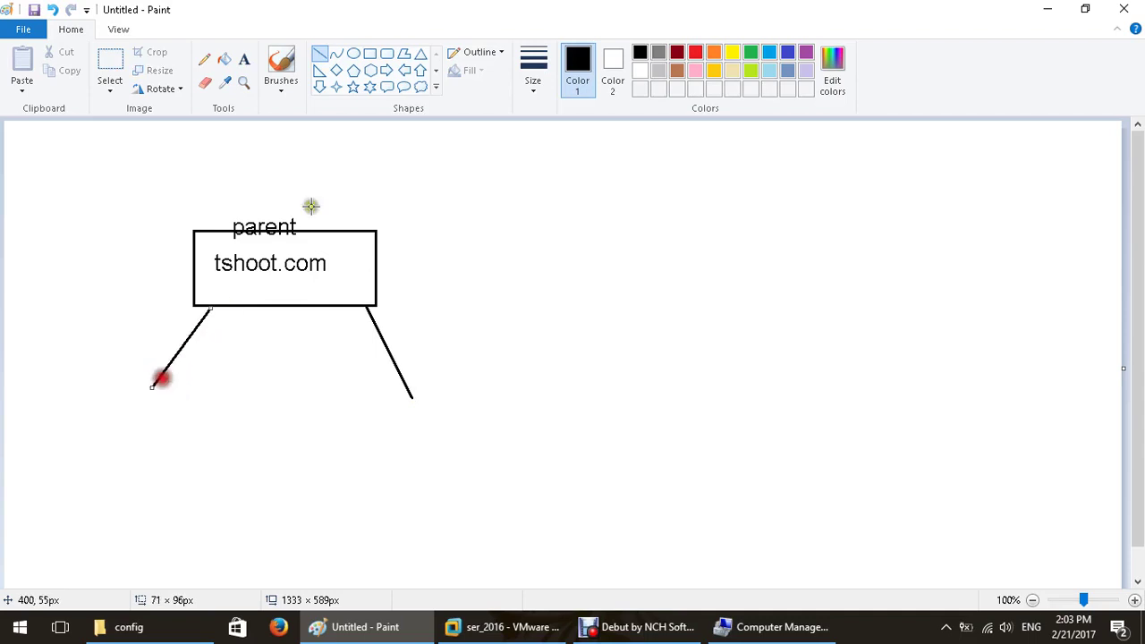
pyautogui.click(369, 54)
pyautogui.moveTo(352, 394); pyautogui.dragTo(477, 444)
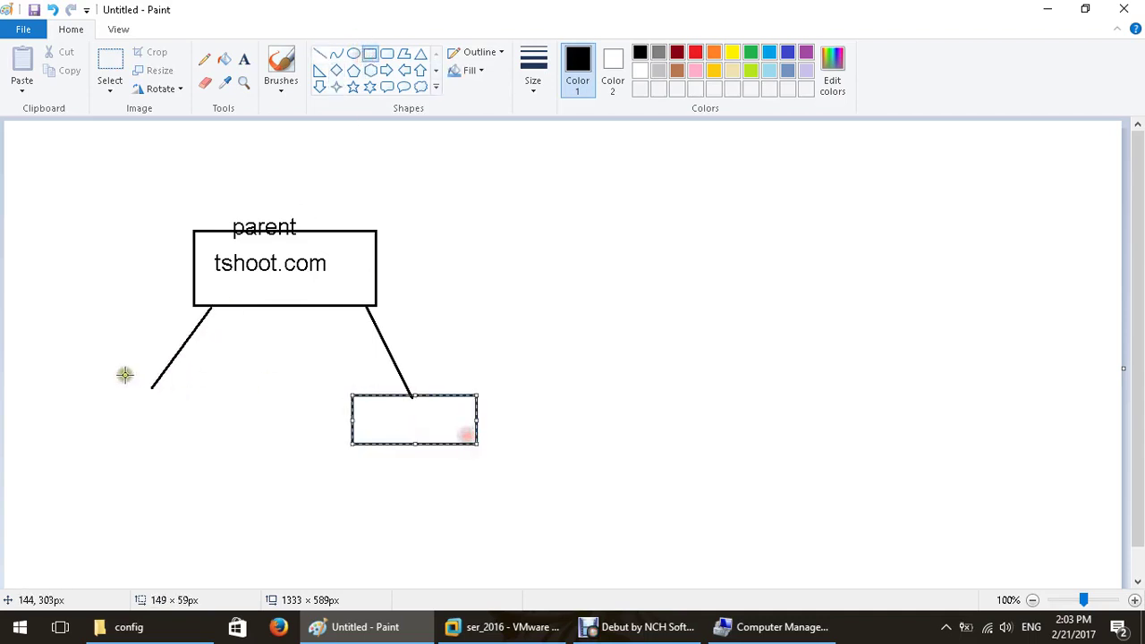
pyautogui.moveTo(106, 386); pyautogui.dragTo(227, 444)
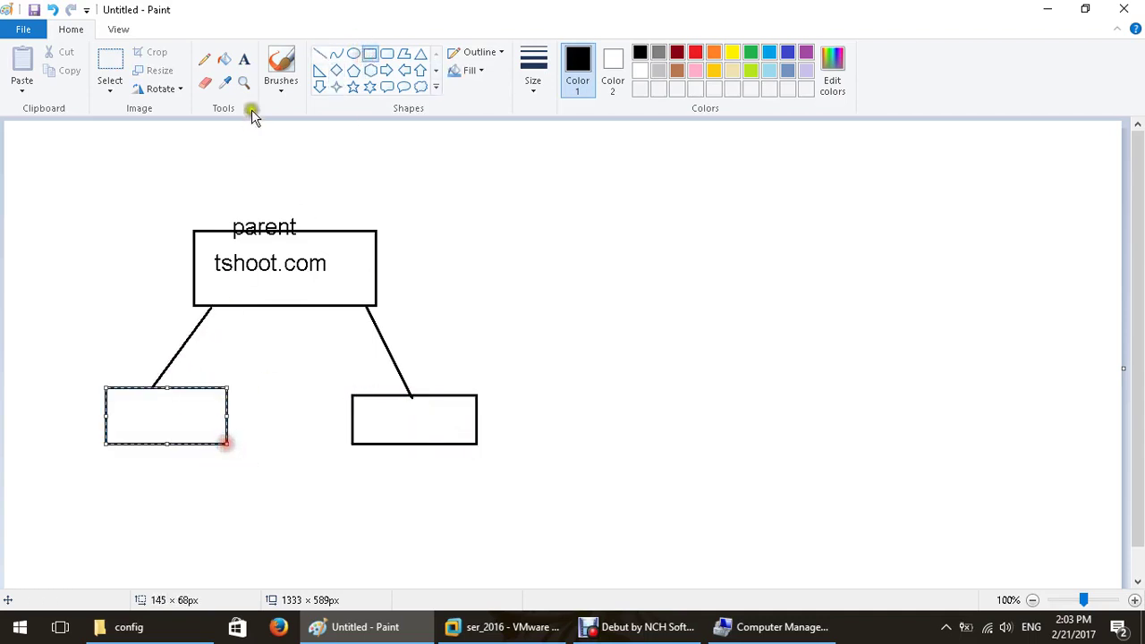
# Label the right child box uk.tshoot.com and the left one eg.tshoot.com.
pyautogui.click(242, 65)
pyautogui.click(363, 403)
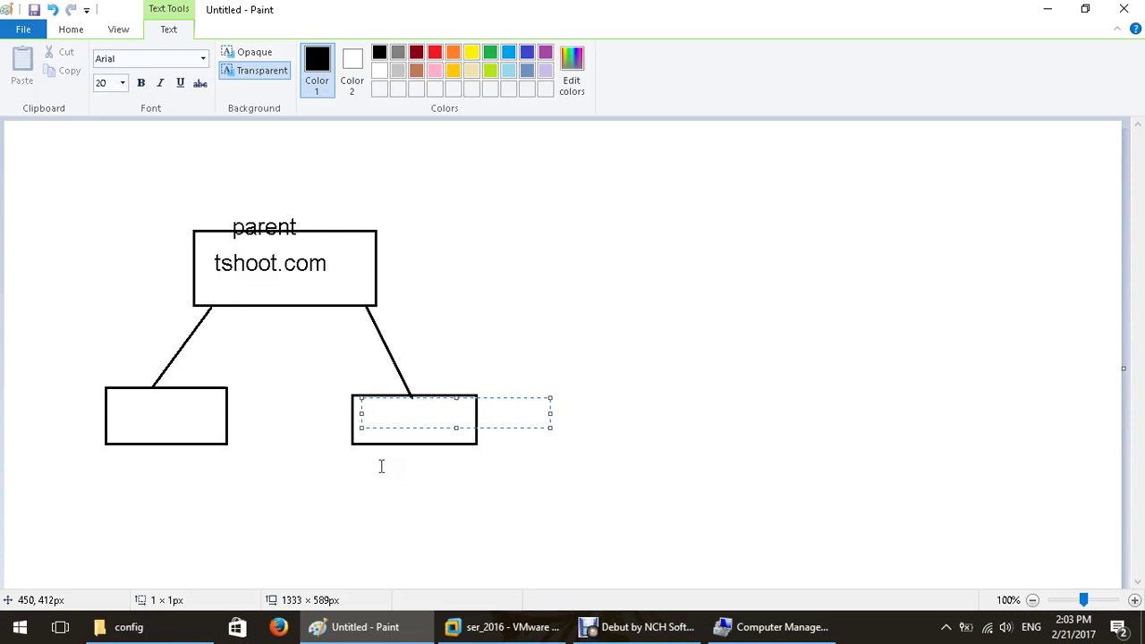
pyautogui.write('uk.')
pyautogui.write('tshoot.com')
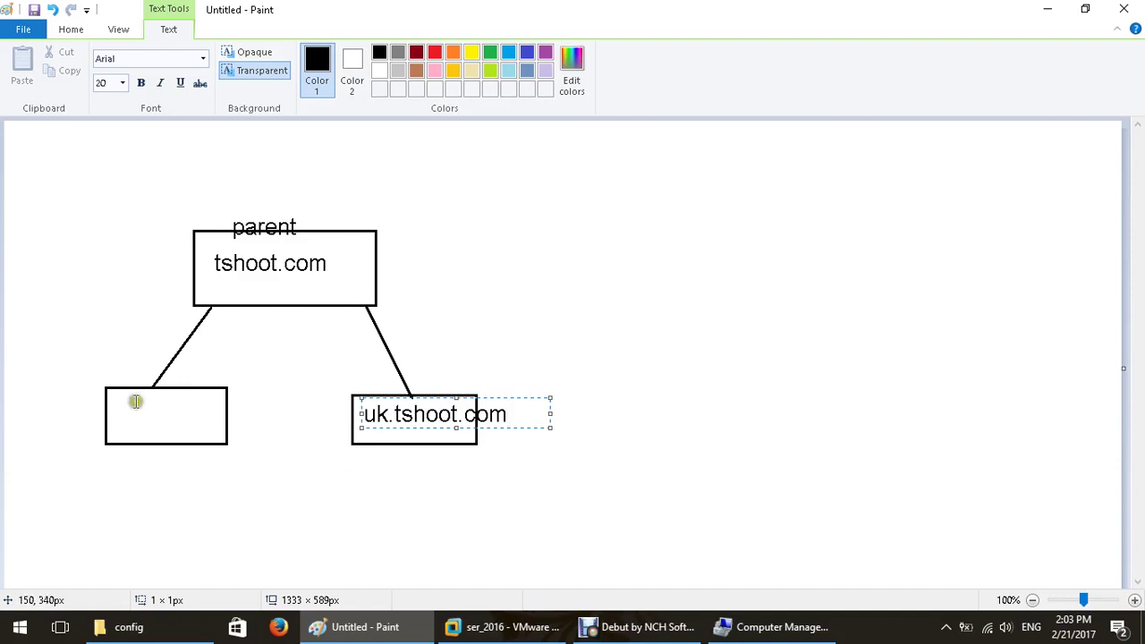
pyautogui.click(111, 413)
pyautogui.click(111, 413)
pyautogui.write('eg')
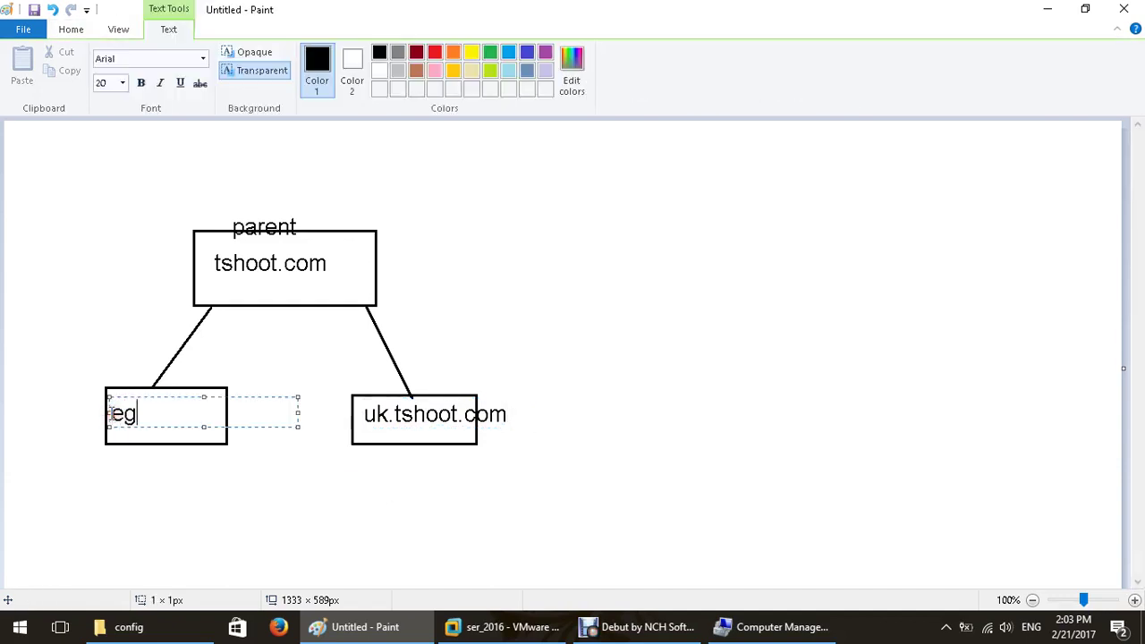
pyautogui.write('.tshoot.com')
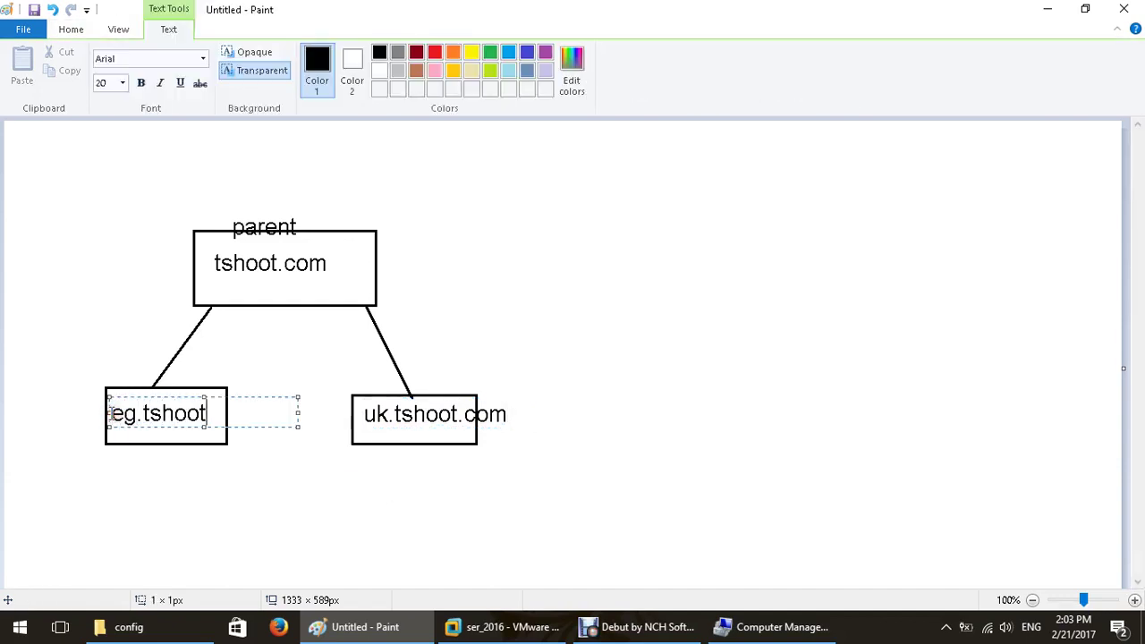
pyautogui.click(304, 496)
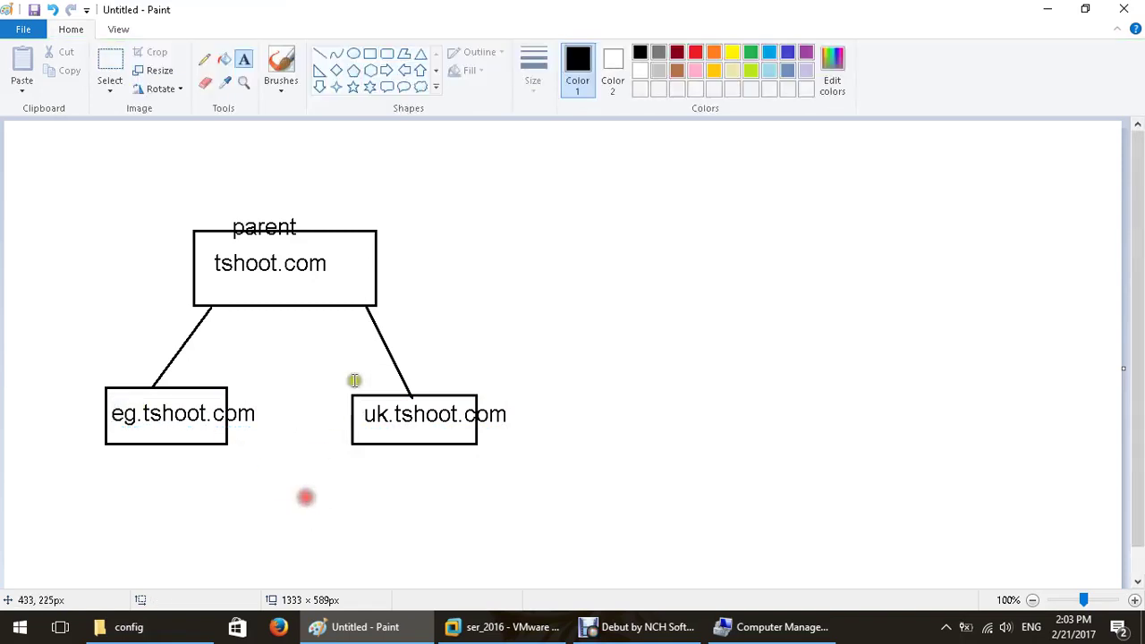
# Draw two boxes below uk.tshoot.com and connect each to it with a line.
pyautogui.click(368, 55)
pyautogui.moveTo(493, 488); pyautogui.dragTo(561, 534)
pyautogui.moveTo(340, 489); pyautogui.dragTo(429, 536)
pyautogui.click(320, 55)
pyautogui.moveTo(399, 440); pyautogui.dragTo(371, 504)
pyautogui.moveTo(459, 438); pyautogui.dragTo(508, 491)
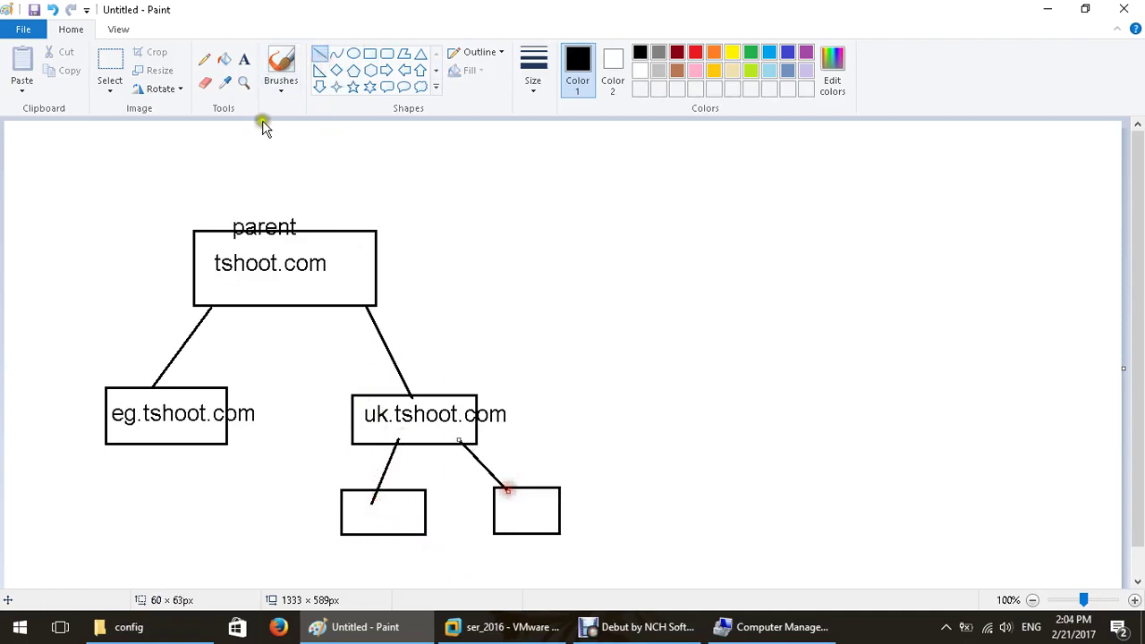
# Label the lower boxes hr.uk.tshoot.com and sales.uk.tshoot.cm, widening the text box to fit.
pyautogui.click(243, 59)
pyautogui.click(500, 508)
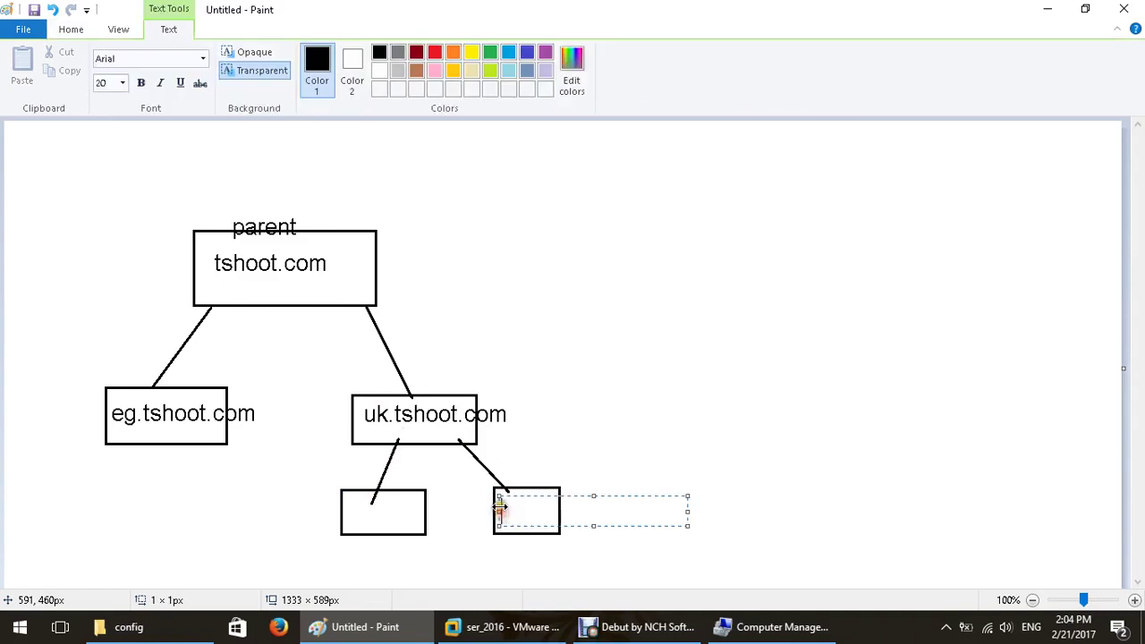
pyautogui.write('hr.uk.tshoot')
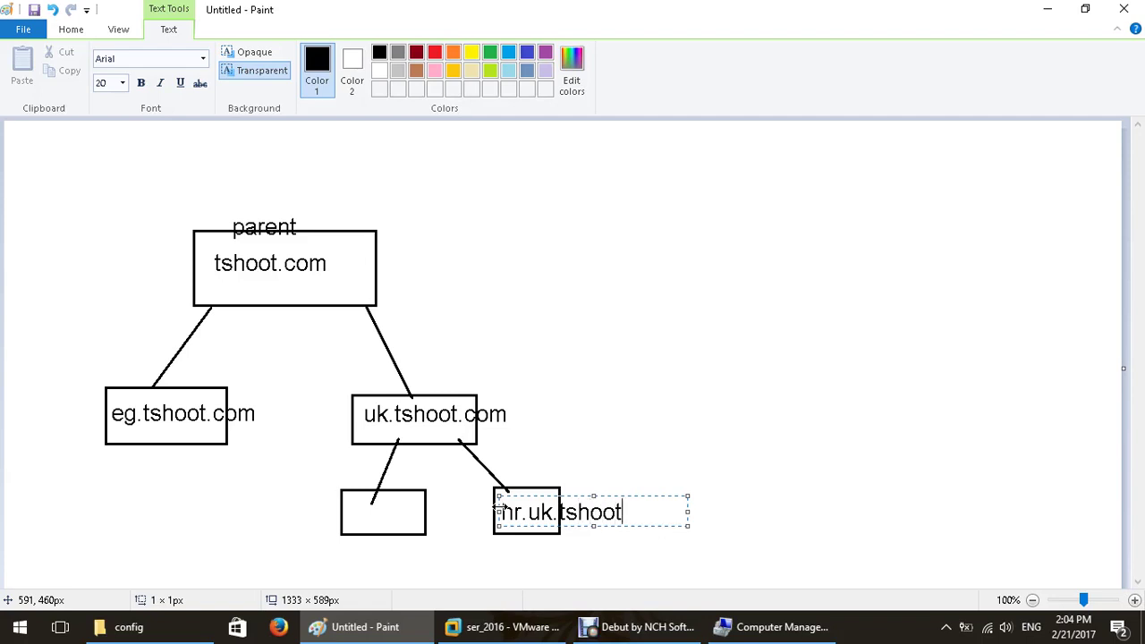
pyautogui.write('.com')
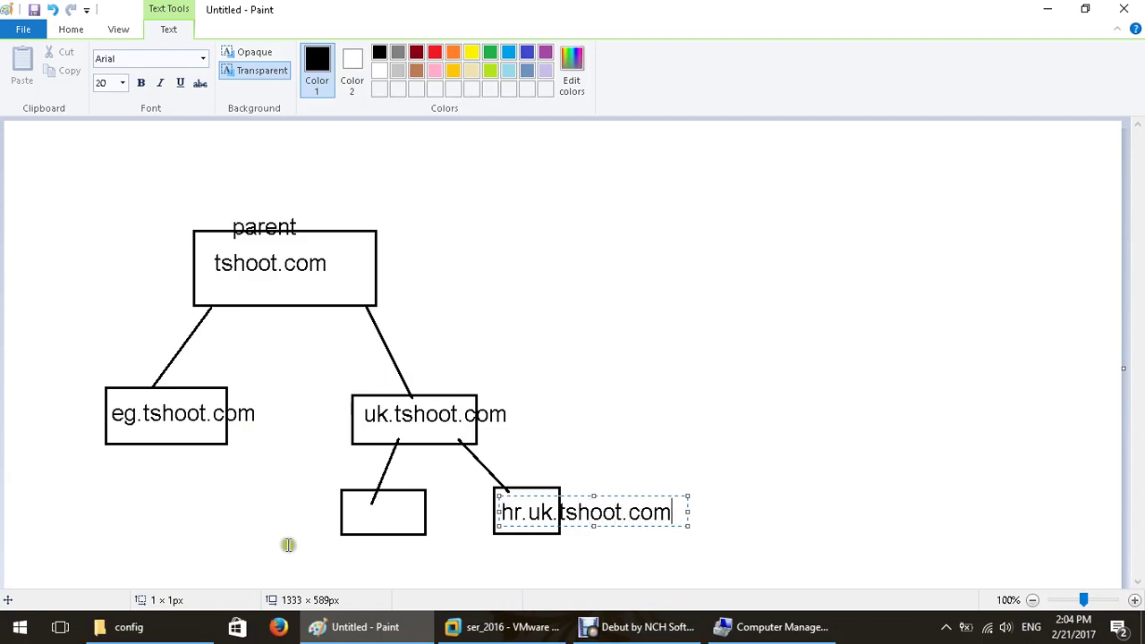
pyautogui.click(302, 549)
pyautogui.click(302, 549)
pyautogui.write('sale')
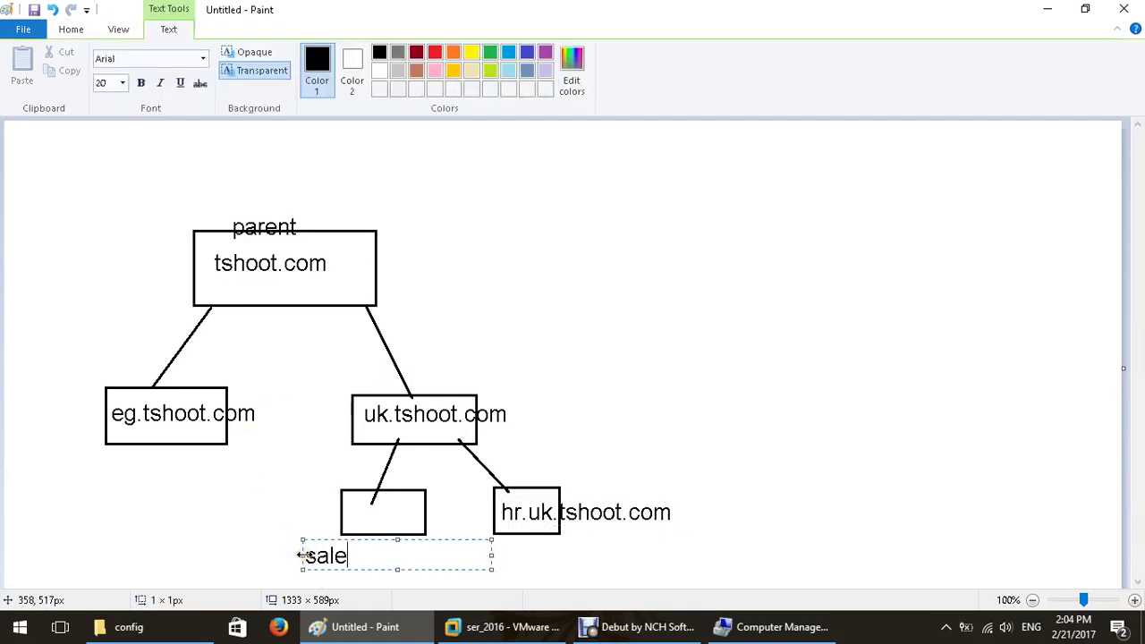
pyautogui.write('s.uk.tsho')
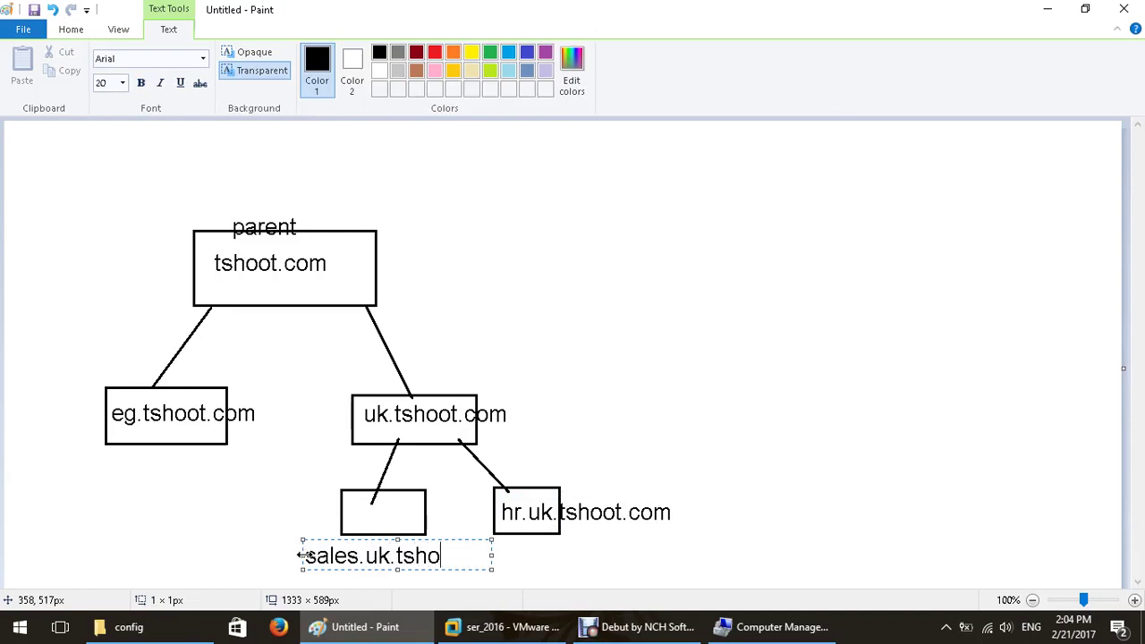
pyautogui.write('ot.cm')
pyautogui.moveTo(492, 566)
pyautogui.mouseDown()
pyautogui.moveTo(543, 571)
pyautogui.moveTo(538, 558)
pyautogui.mouseUp()
pyautogui.click(237, 452)
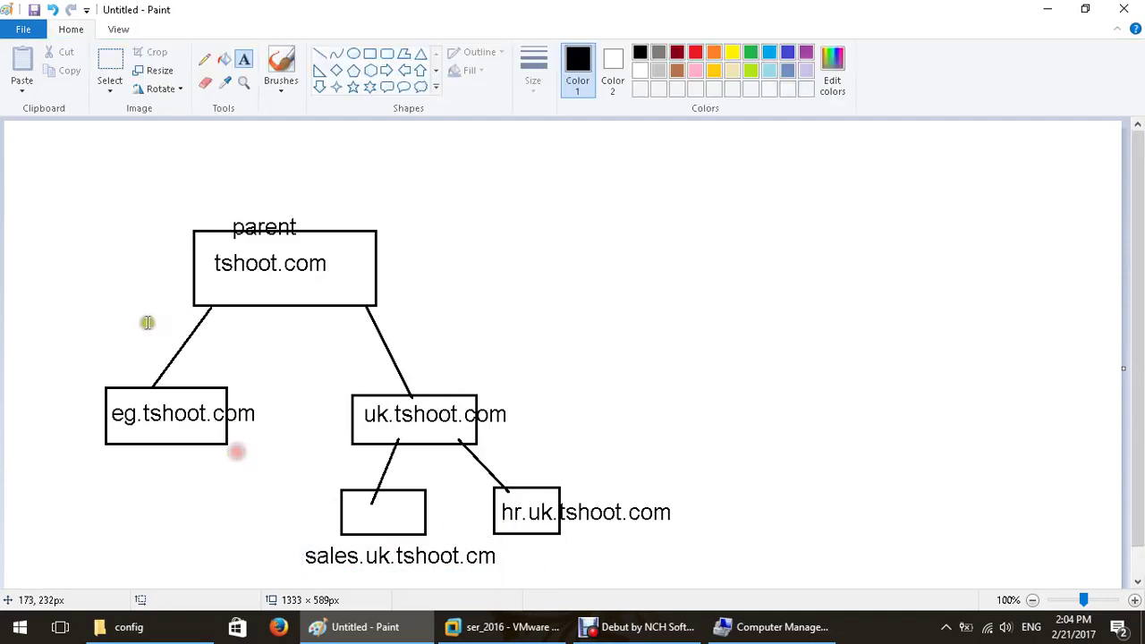
pyautogui.click(320, 53)
# Draw two branch lines down-right and down-left from eg.tshoot.com.
pyautogui.moveTo(178, 444); pyautogui.dragTo(221, 494)
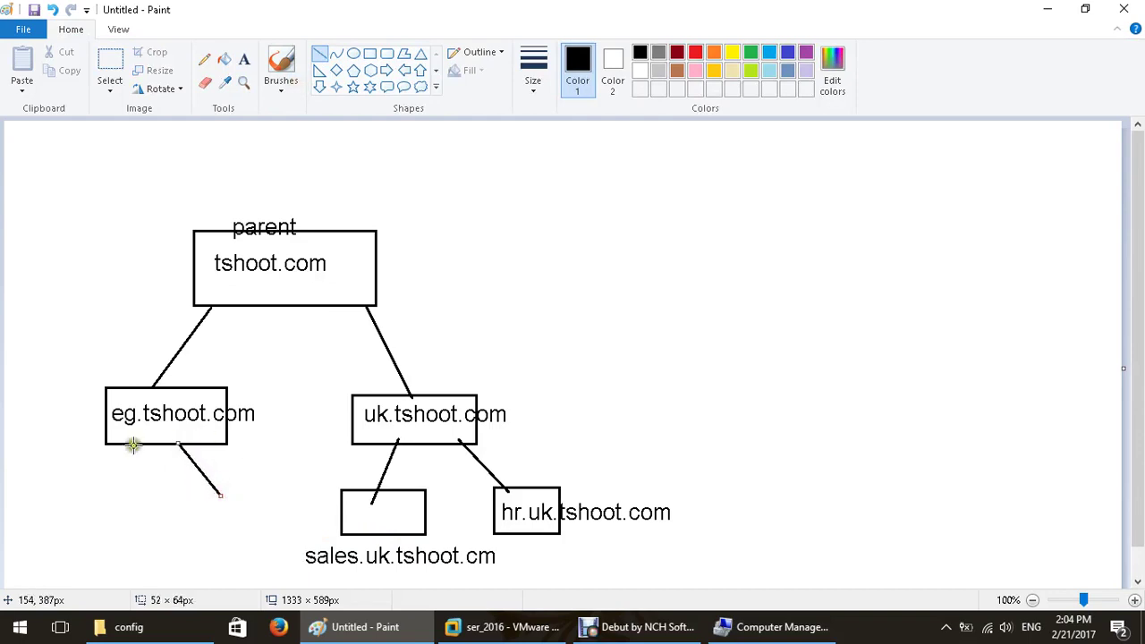
pyautogui.moveTo(133, 445); pyautogui.dragTo(103, 496)
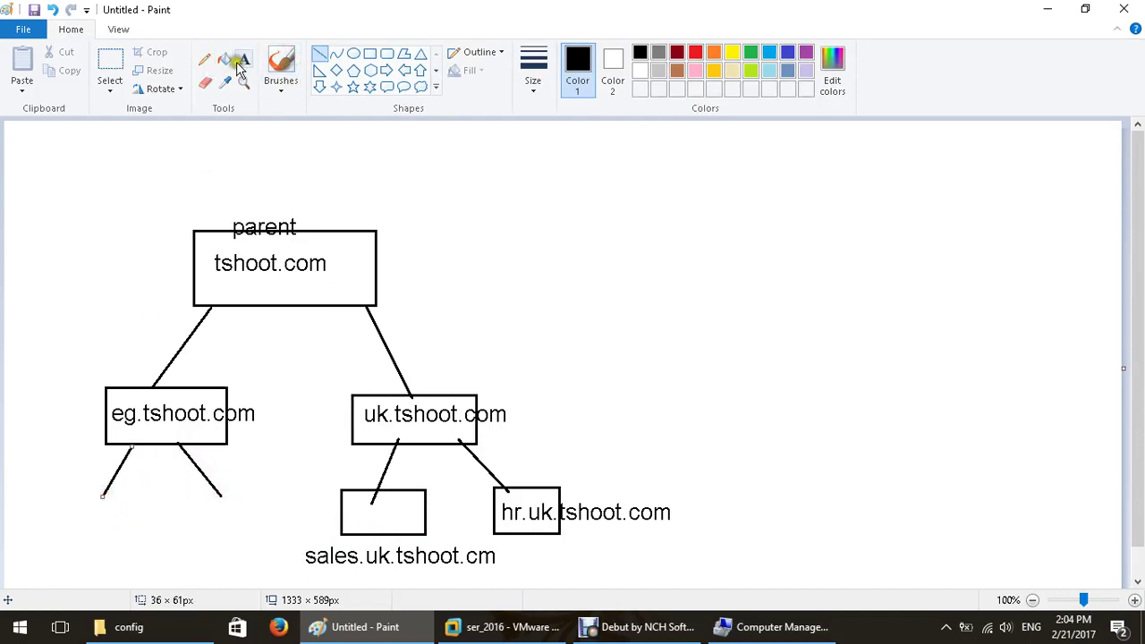
pyautogui.click(243, 59)
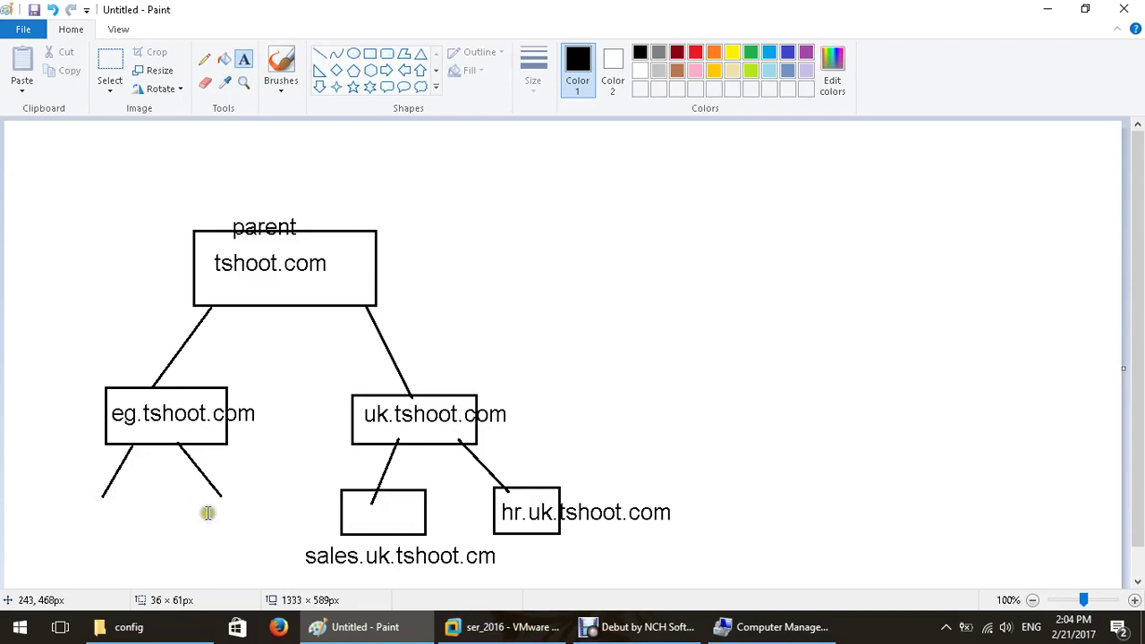
# With the Pencil, sketch an arrow from tshoot.com toward hr.uk.tshoot.com and a loop around the tree.
pyautogui.click(204, 59)
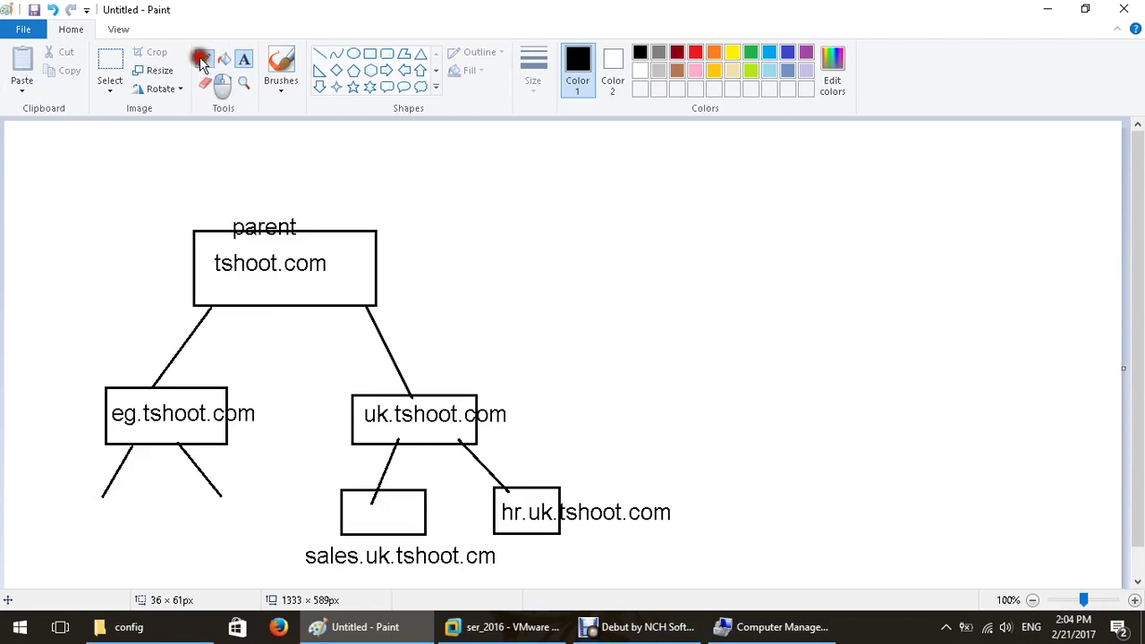
pyautogui.moveTo(338, 220); pyautogui.dragTo(590, 477)
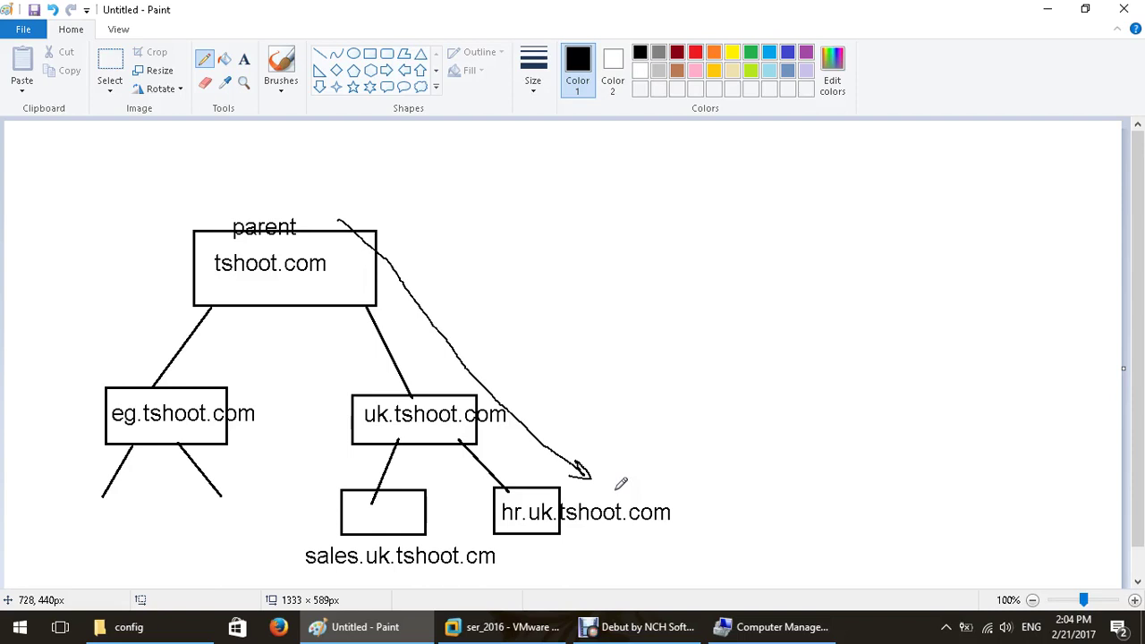
pyautogui.moveTo(150, 428)
pyautogui.mouseDown()
pyautogui.moveTo(149, 373)
pyautogui.moveTo(567, 442)
pyautogui.moveTo(242, 471)
pyautogui.moveTo(212, 383)
pyautogui.mouseUp()
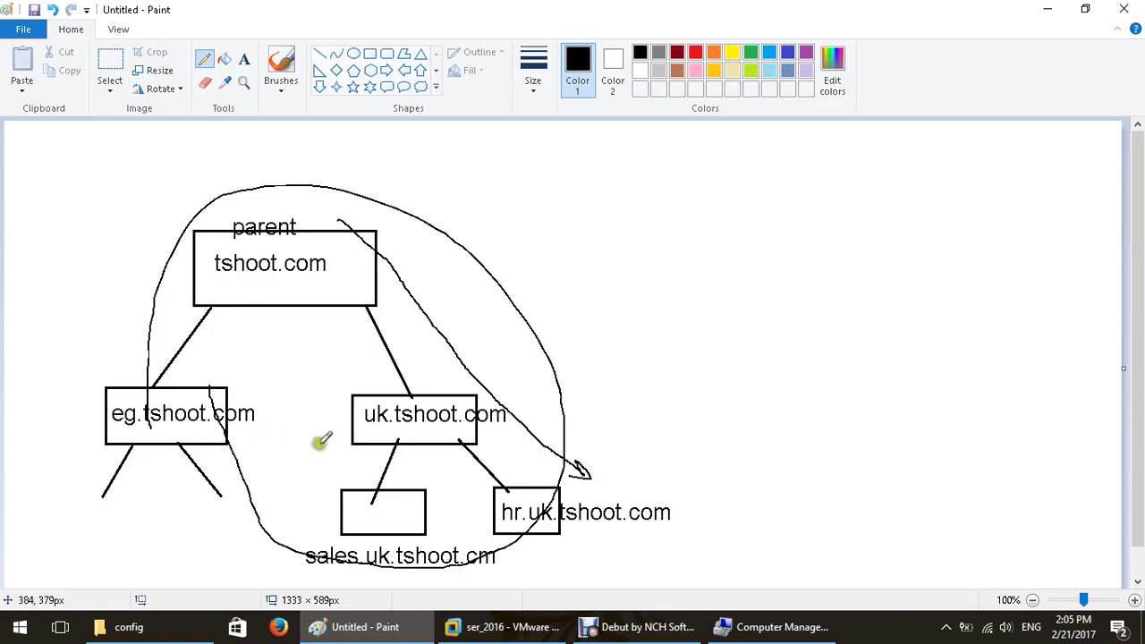
# Make red the Paint drawing colour and bring the Server 2016 VM back to the front.
pyautogui.click(696, 56)
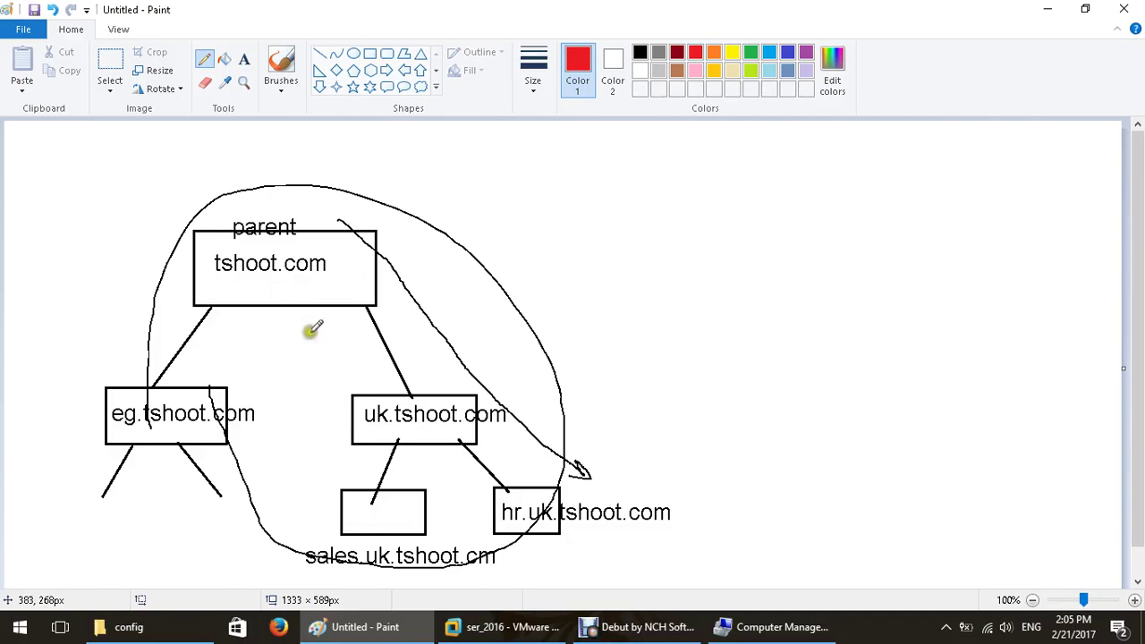
pyautogui.click(489, 622)
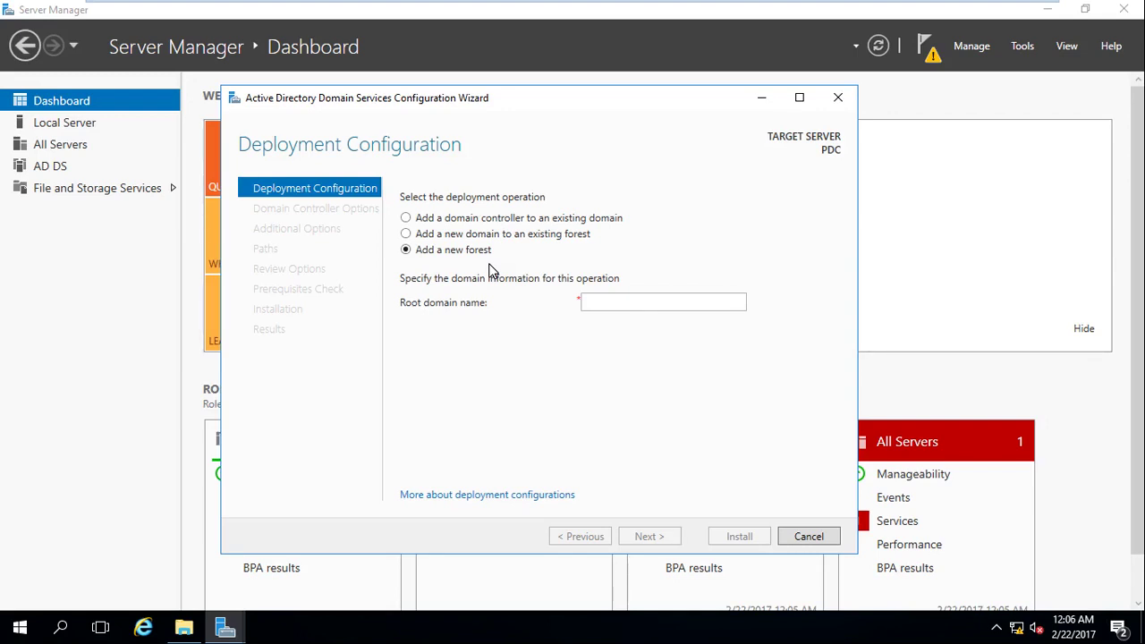
# Choose 'Add a domain controller to an existing domain' in the wizard, then return to Paint.
pyautogui.click(472, 220)
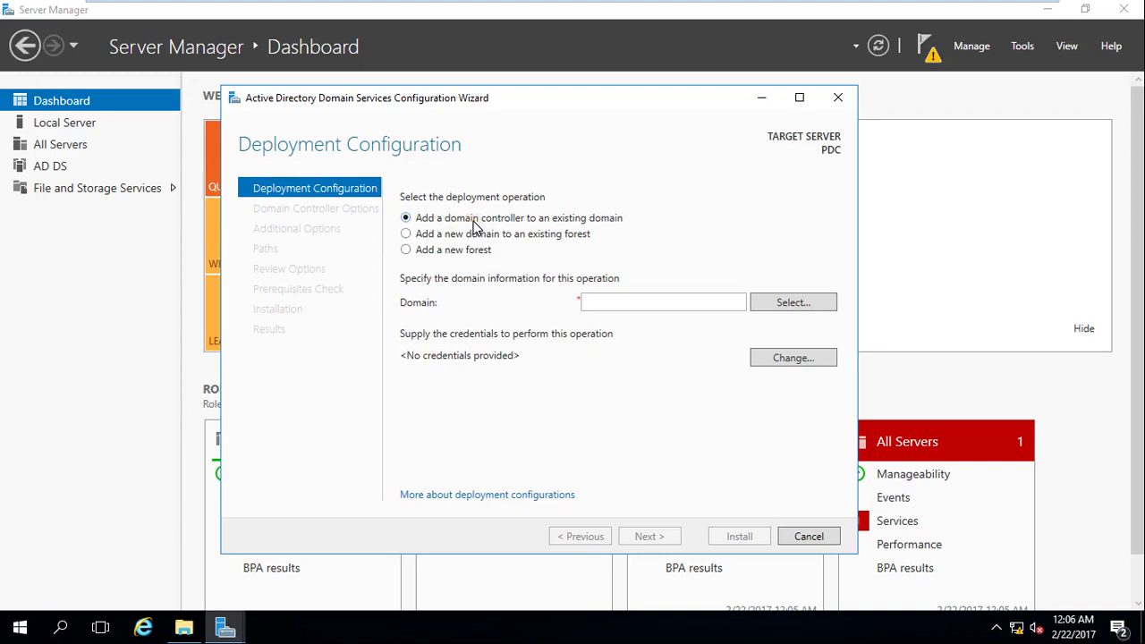
pyautogui.click(558, 185)
pyautogui.moveTo(948, 5)
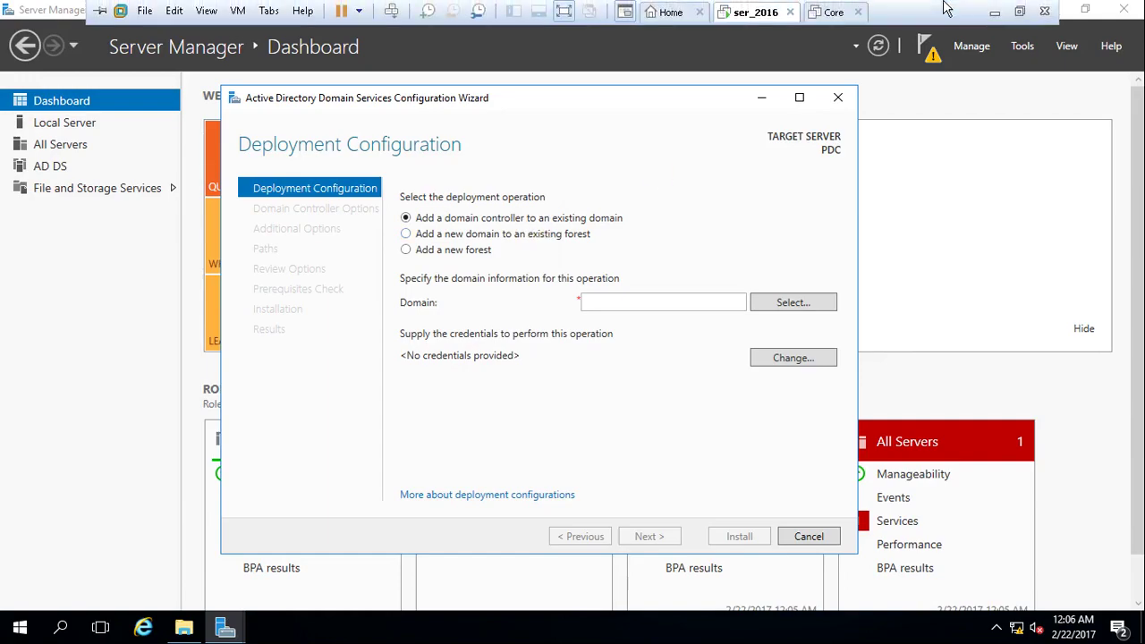
pyautogui.click(993, 12)
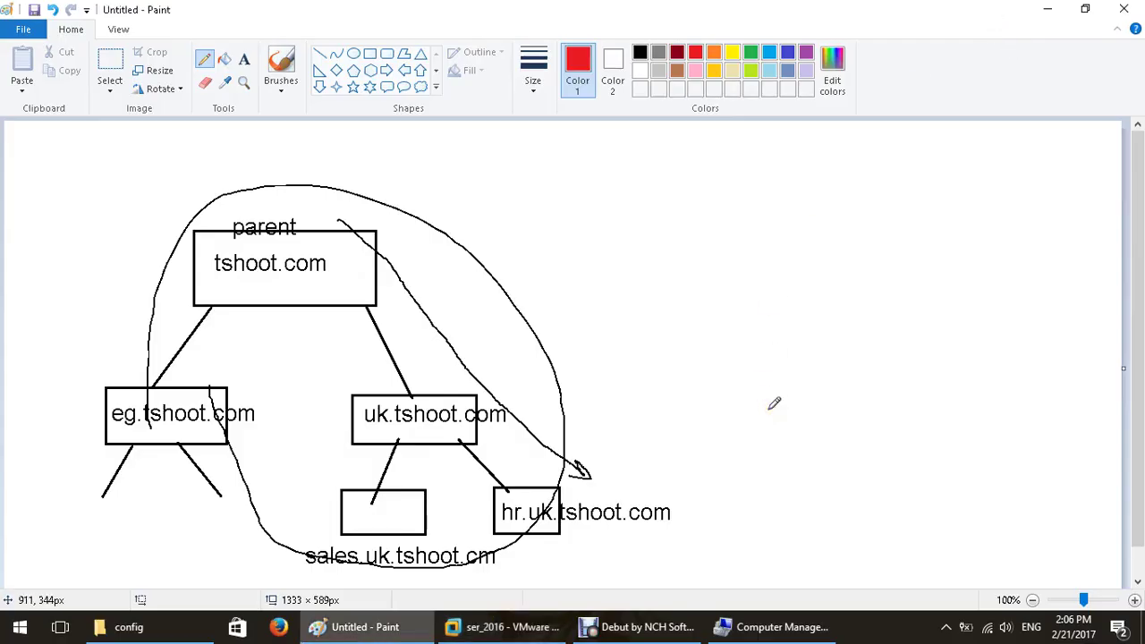
# Undo the freehand arrow and scribble a red pencil mark at the tshoot.com box's lower-right corner.
pyautogui.hotkey('ctrl', 'z')
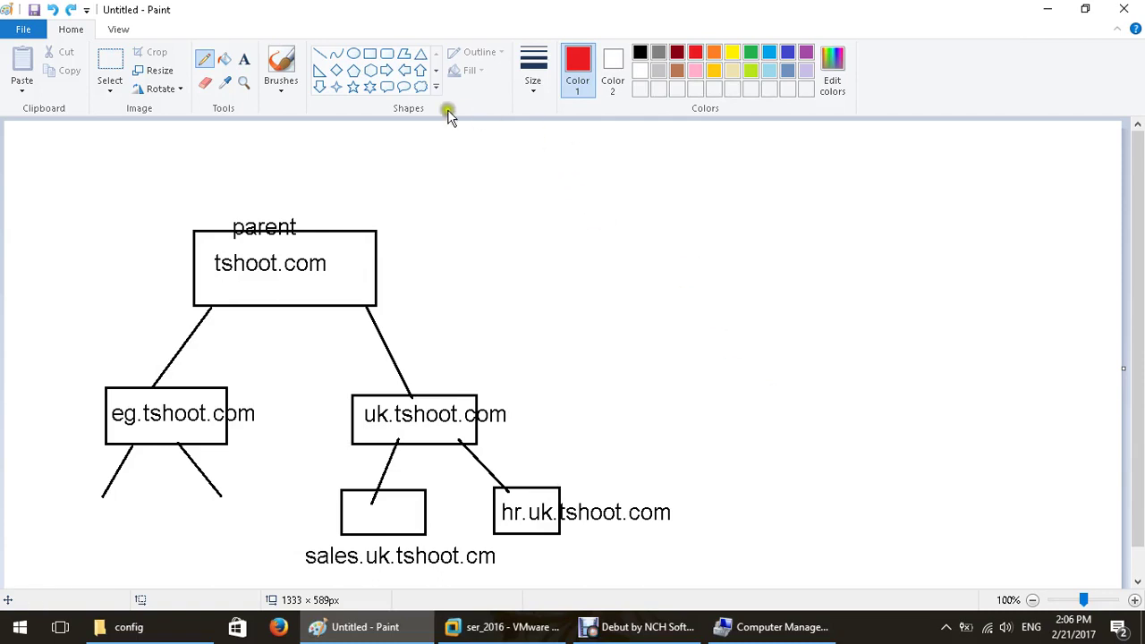
pyautogui.click(205, 60)
pyautogui.moveTo(315, 525)
pyautogui.mouseDown()
pyautogui.moveTo(354, 421)
pyautogui.moveTo(335, 335)
pyautogui.moveTo(326, 352)
pyautogui.mouseUp()
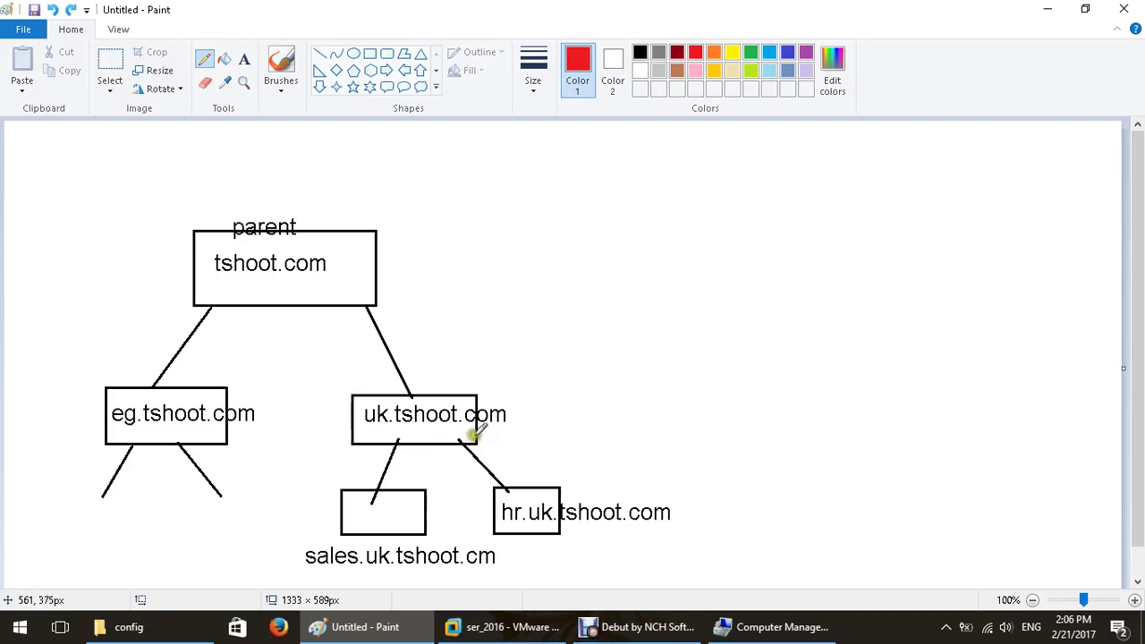
pyautogui.moveTo(474, 434); pyautogui.dragTo(539, 431)
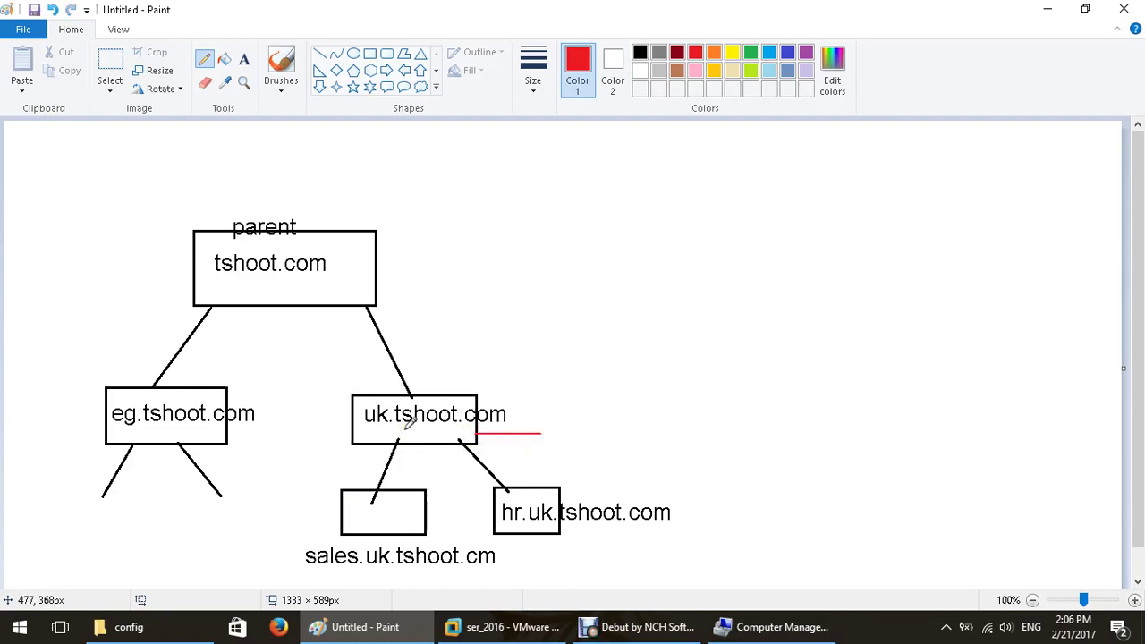
pyautogui.hotkey('ctrl', 'z')
pyautogui.moveTo(374, 307)
pyautogui.mouseDown()
pyautogui.moveTo(422, 321)
pyautogui.moveTo(383, 307)
pyautogui.moveTo(394, 306)
pyautogui.mouseUp()
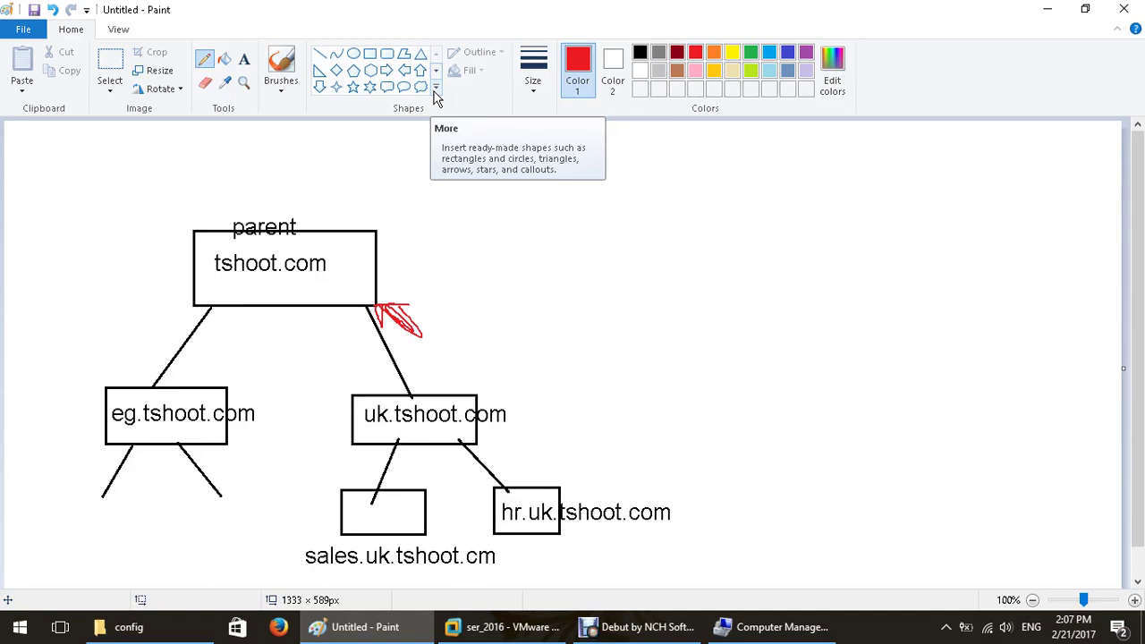
# Draw an empty black rectangle to the right of the tree.
pyautogui.click(641, 52)
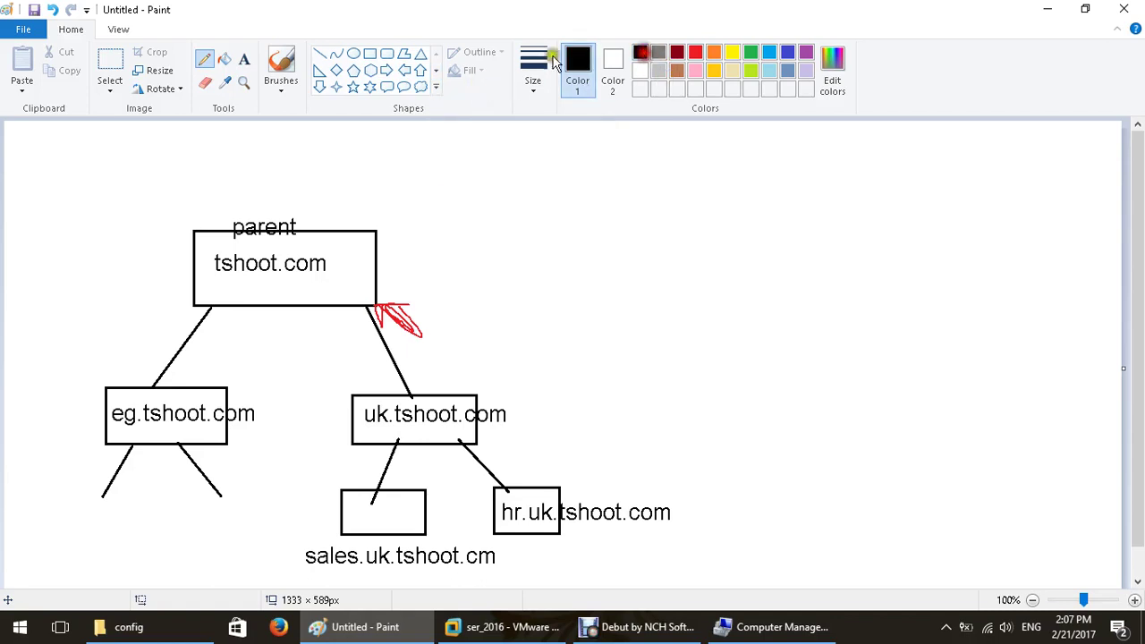
pyautogui.click(370, 53)
pyautogui.moveTo(608, 216); pyautogui.dragTo(774, 297)
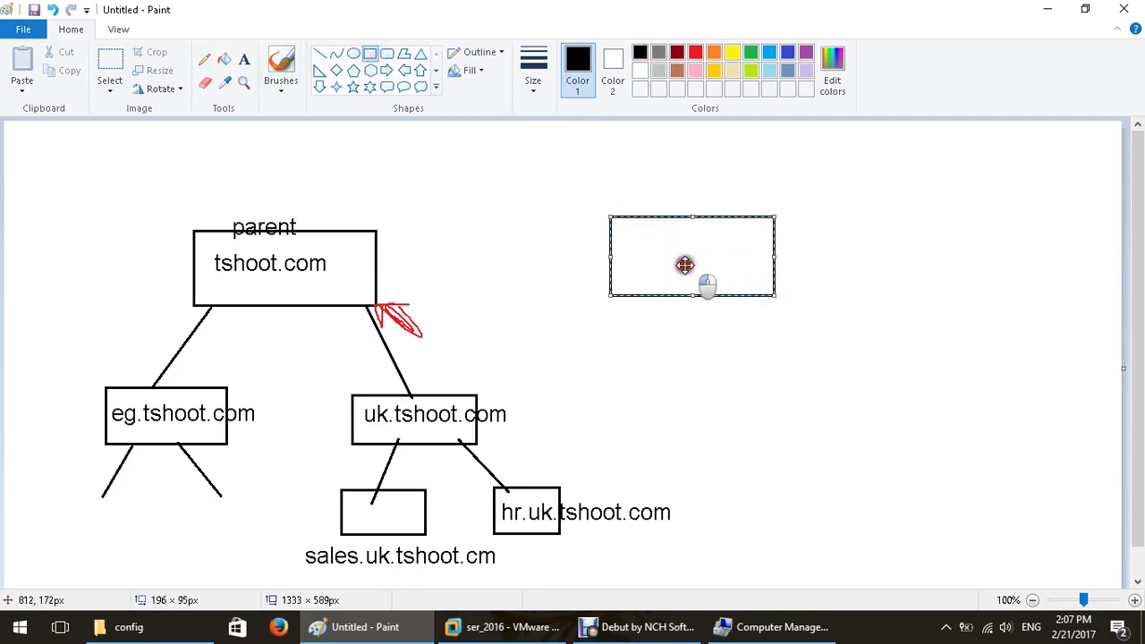
pyautogui.moveTo(686, 263); pyautogui.dragTo(731, 269)
# Label the new rectangle 'additional' with text above it.
pyautogui.click(243, 59)
pyautogui.click(658, 201)
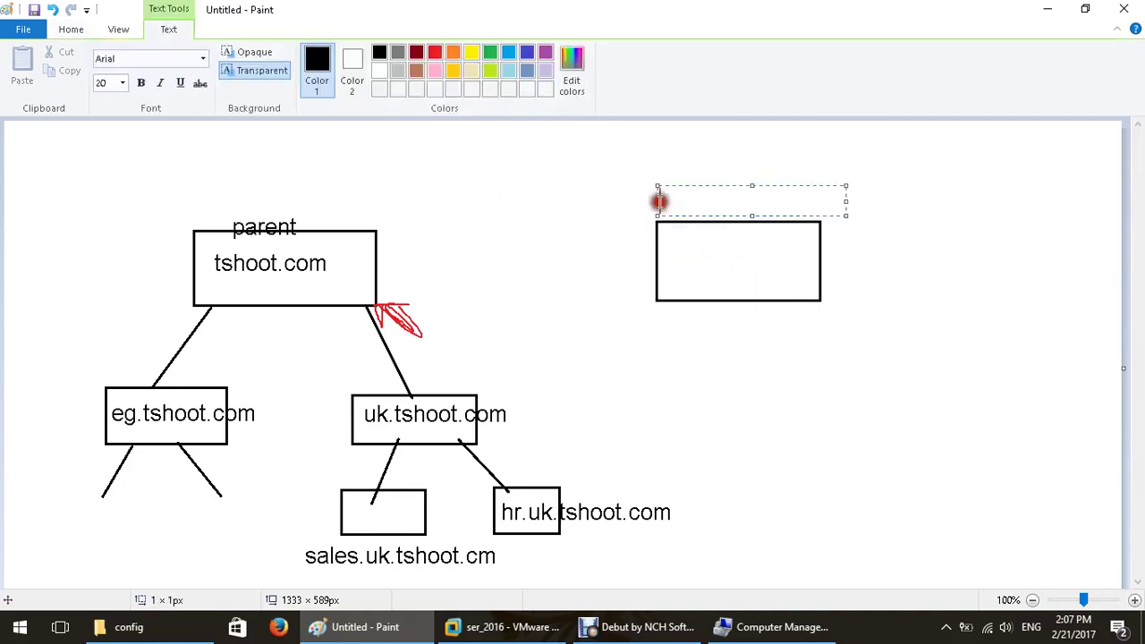
pyautogui.write('additional')
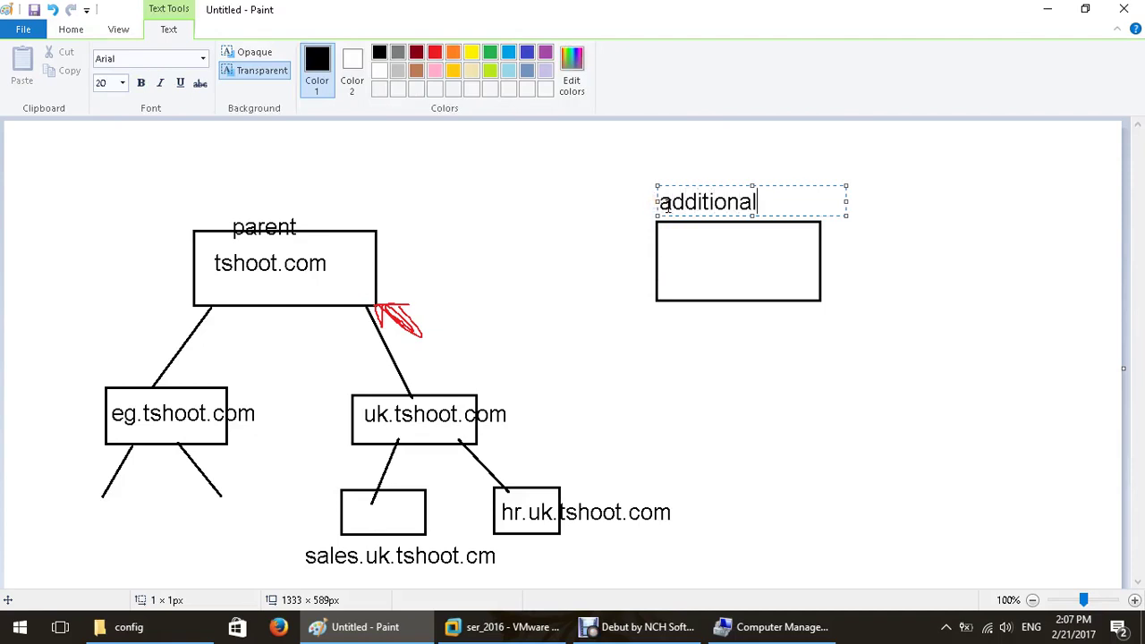
pyautogui.click(541, 222)
# Loop a black pencil outline around the tshoot.com name in the parent box.
pyautogui.click(204, 59)
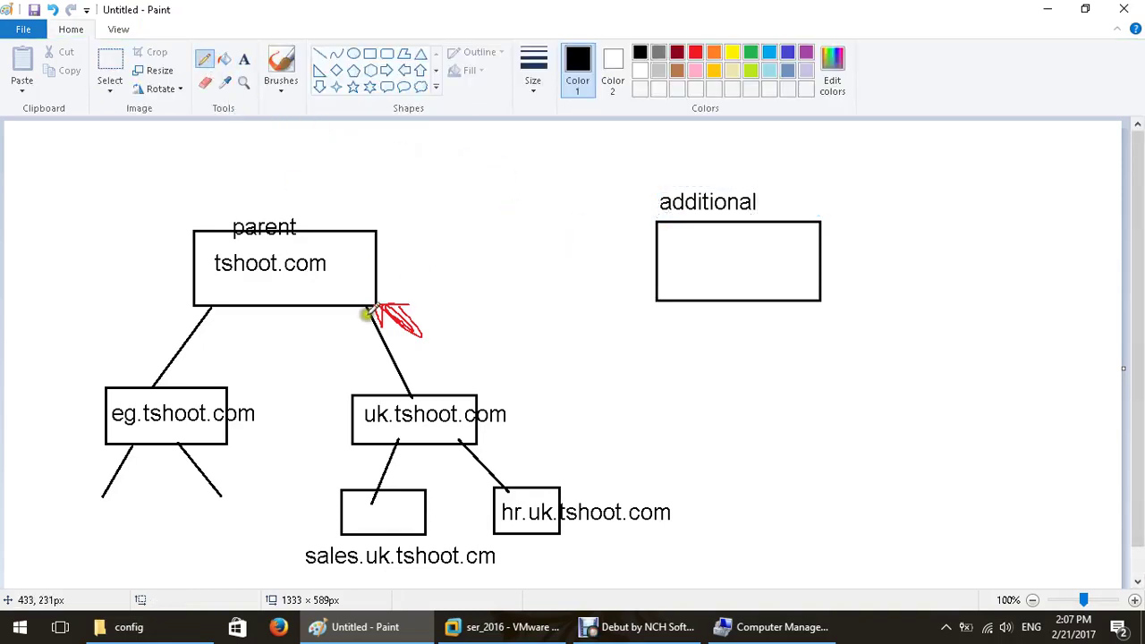
pyautogui.moveTo(422, 336)
pyautogui.mouseDown()
pyautogui.moveTo(632, 275)
pyautogui.moveTo(622, 290)
pyautogui.mouseUp()
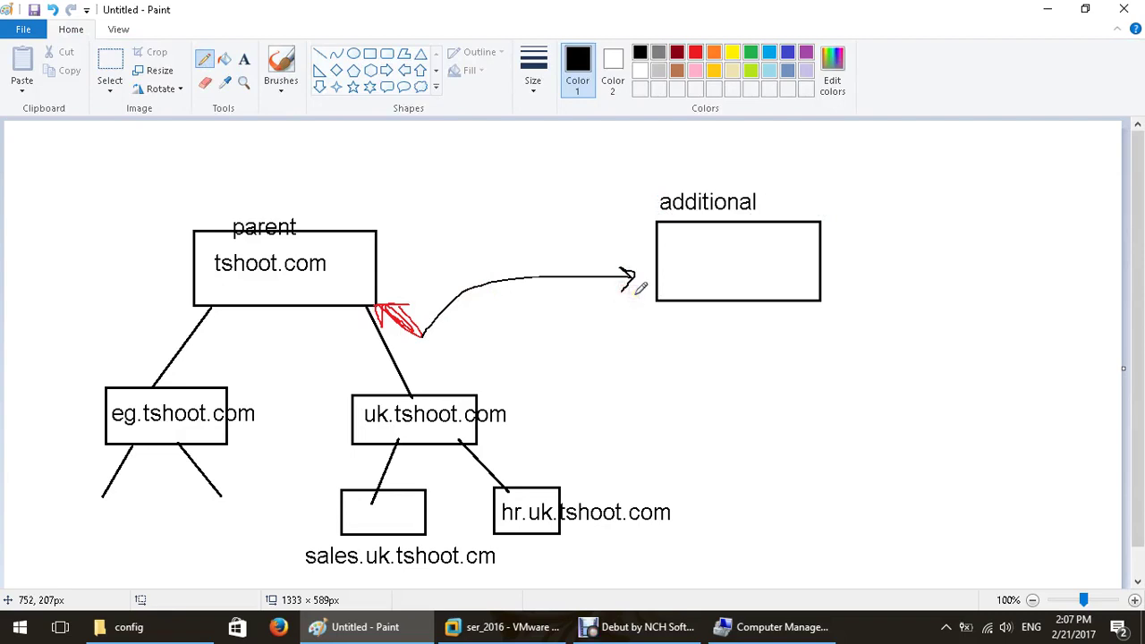
pyautogui.hotkey('ctrl', 'z')
pyautogui.hotkey('ctrl', 'z')
pyautogui.hotkey('ctrl', 'z')
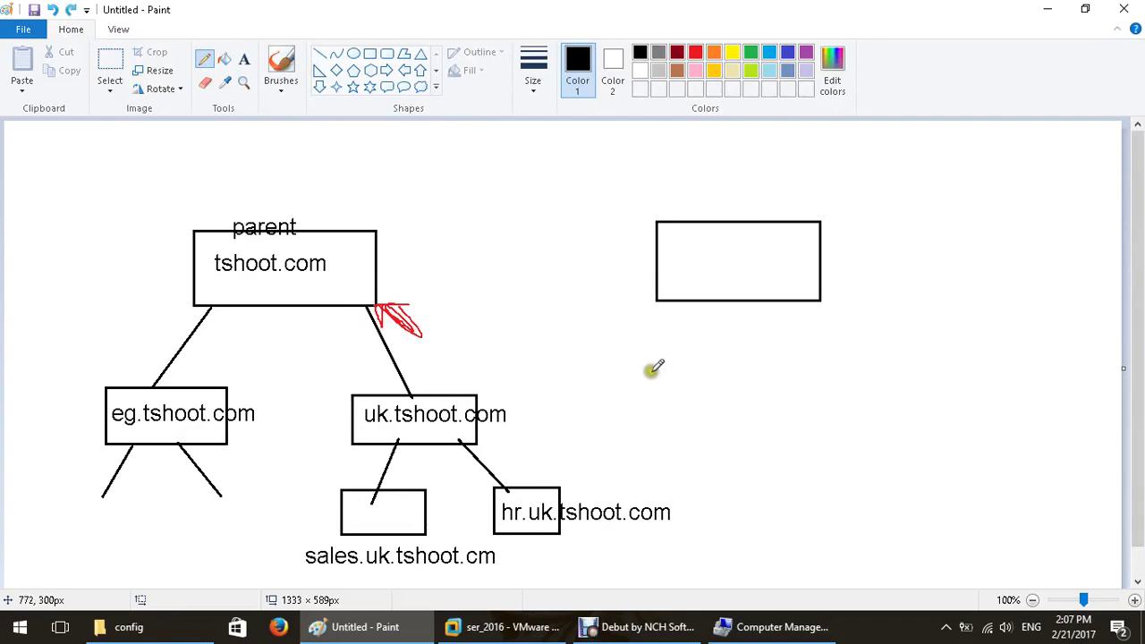
pyautogui.click(71, 10)
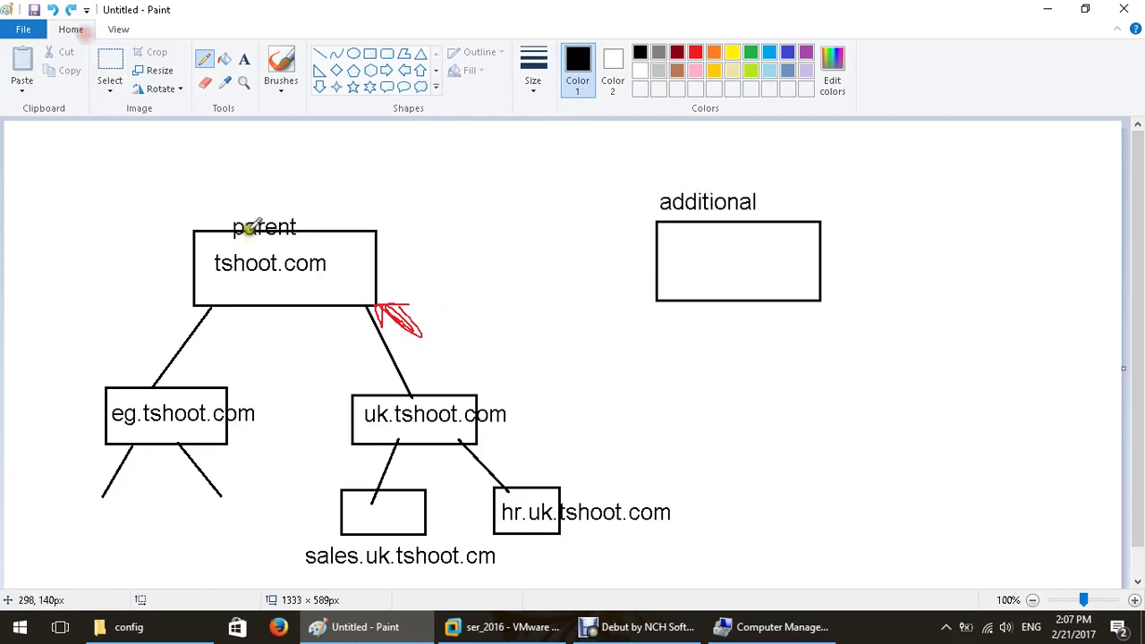
pyautogui.moveTo(337, 252)
pyautogui.mouseDown()
pyautogui.moveTo(213, 252)
pyautogui.moveTo(208, 276)
pyautogui.moveTo(313, 280)
pyautogui.moveTo(336, 258)
pyautogui.moveTo(326, 248)
pyautogui.mouseUp()
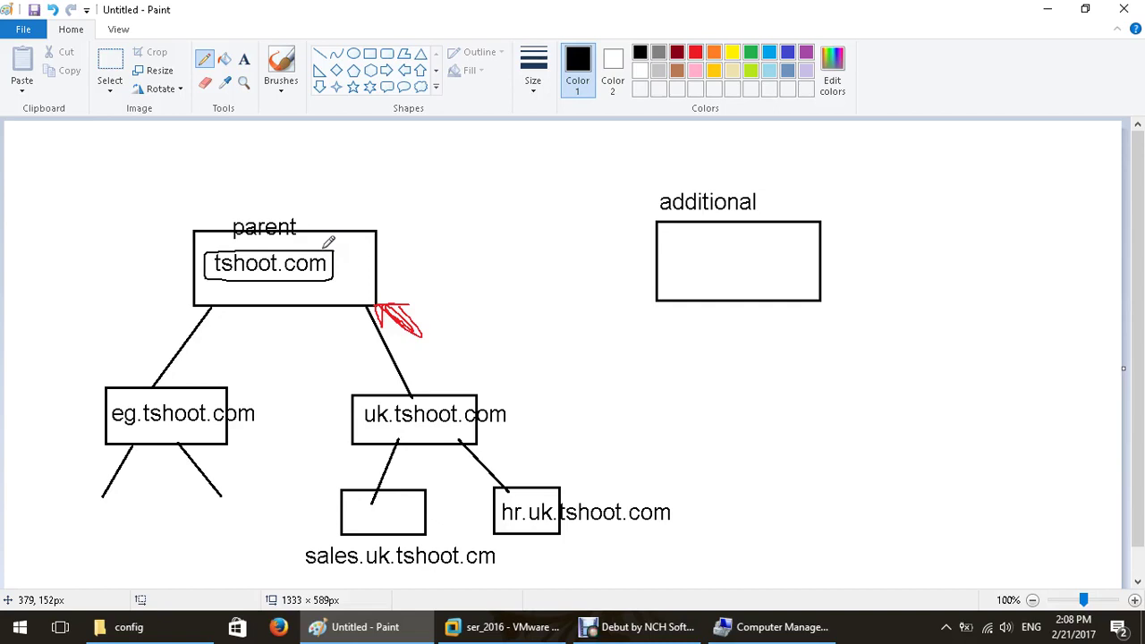
pyautogui.click(243, 59)
pyautogui.click(670, 259)
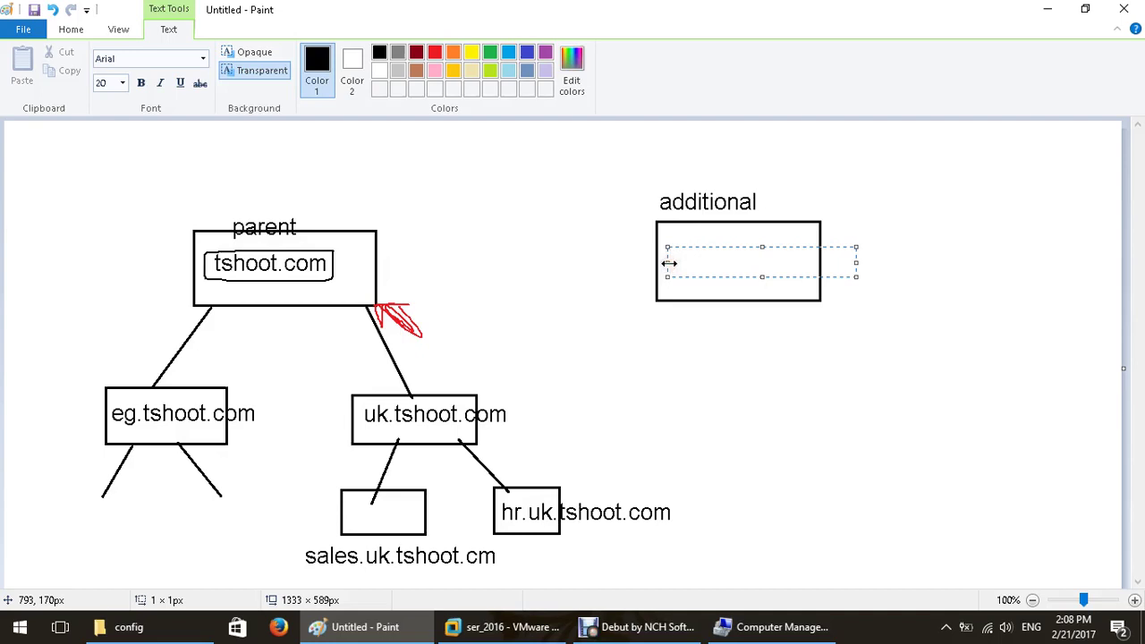
pyautogui.write('tshoot.com')
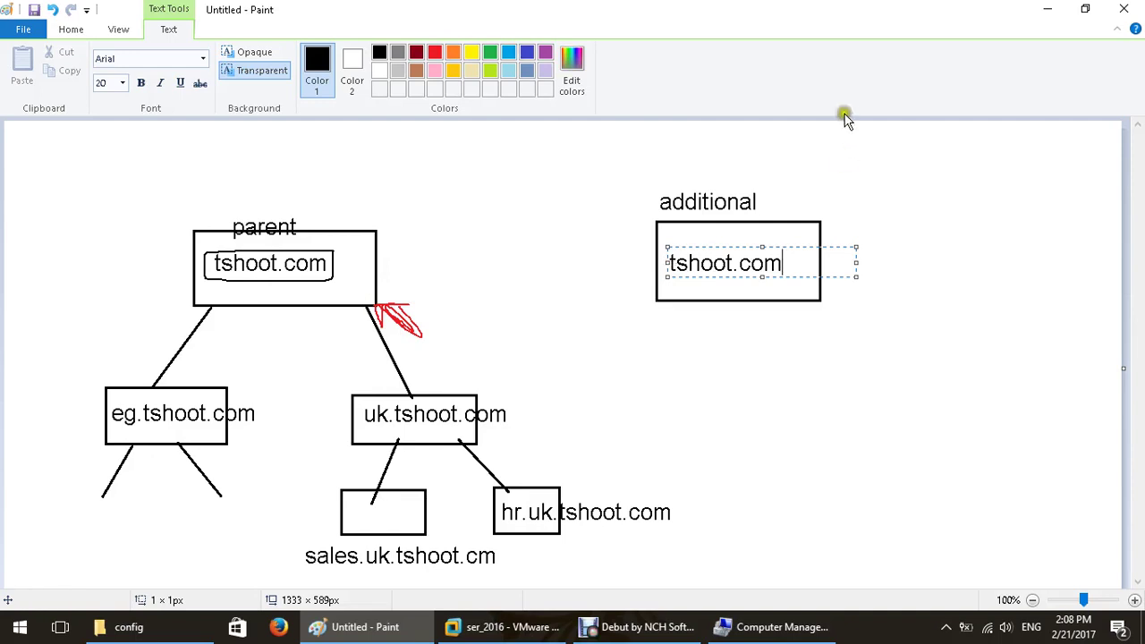
pyautogui.click(602, 177)
pyautogui.click(319, 54)
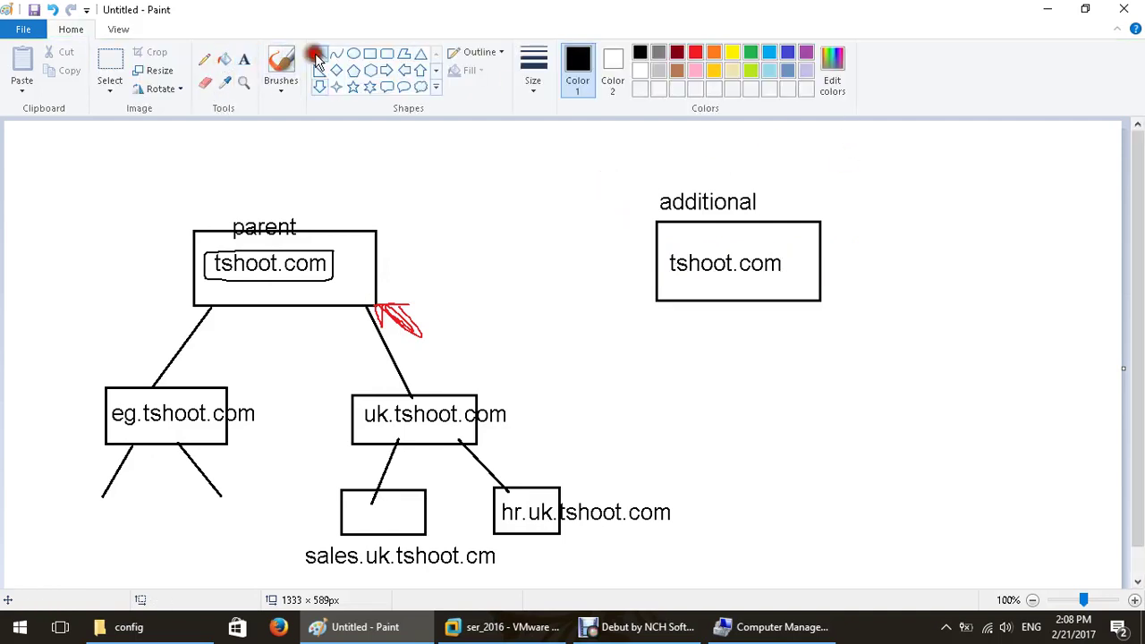
pyautogui.moveTo(373, 256); pyautogui.dragTo(655, 260)
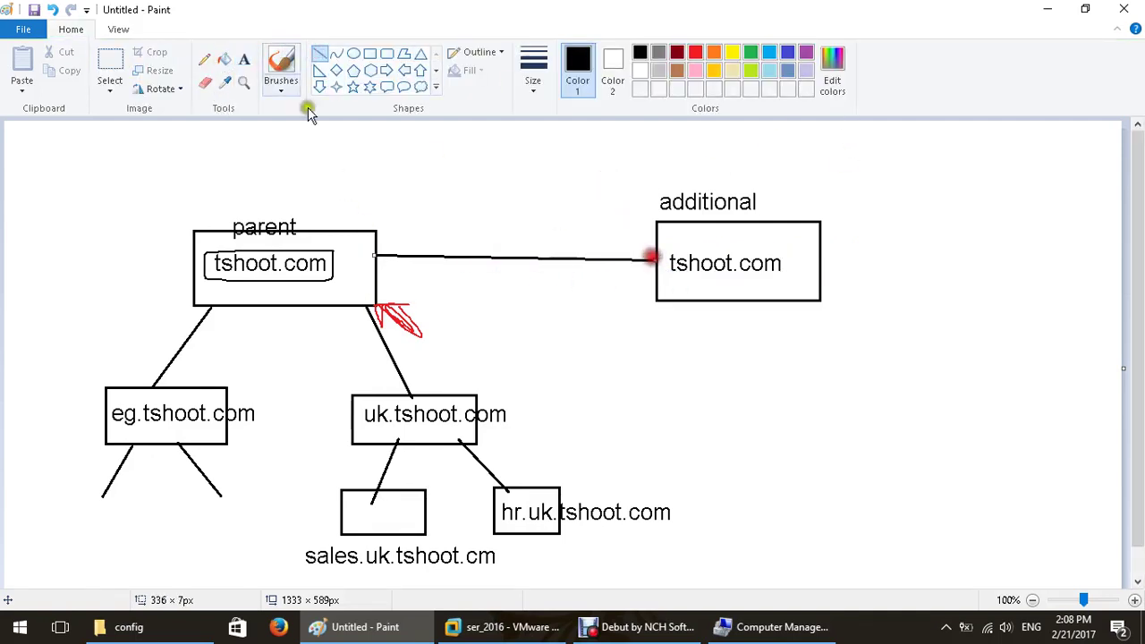
pyautogui.click(205, 59)
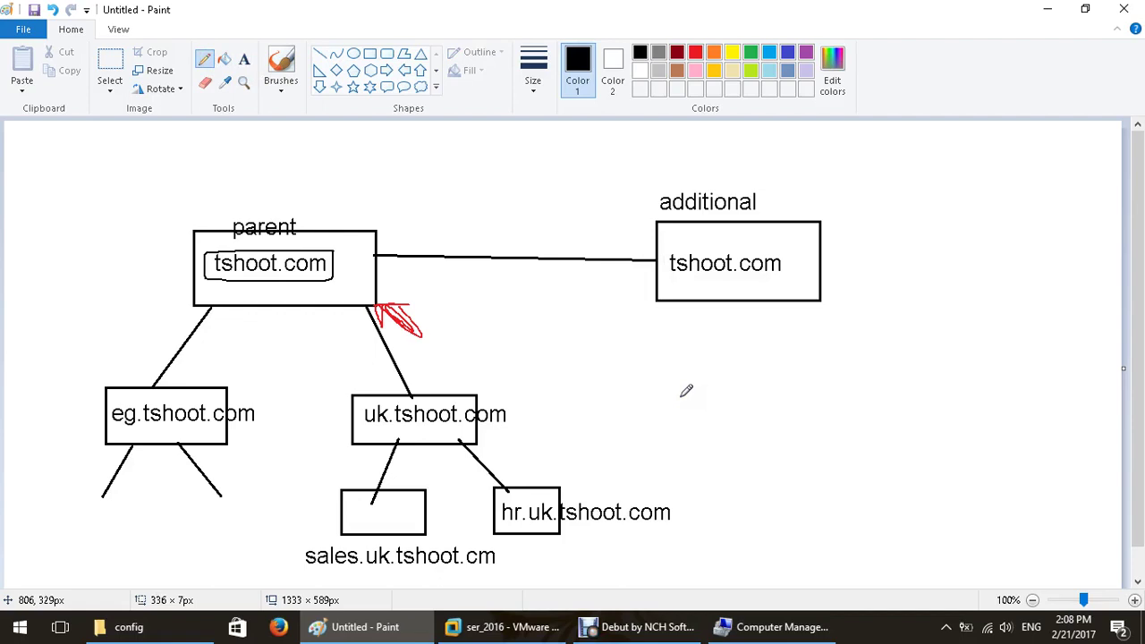
pyautogui.click(313, 226)
# Pencil a tick by 'parent' and a box arrowed to uk.tshoot.com, then return to the VM.
pyautogui.moveTo(313, 227); pyautogui.dragTo(341, 203)
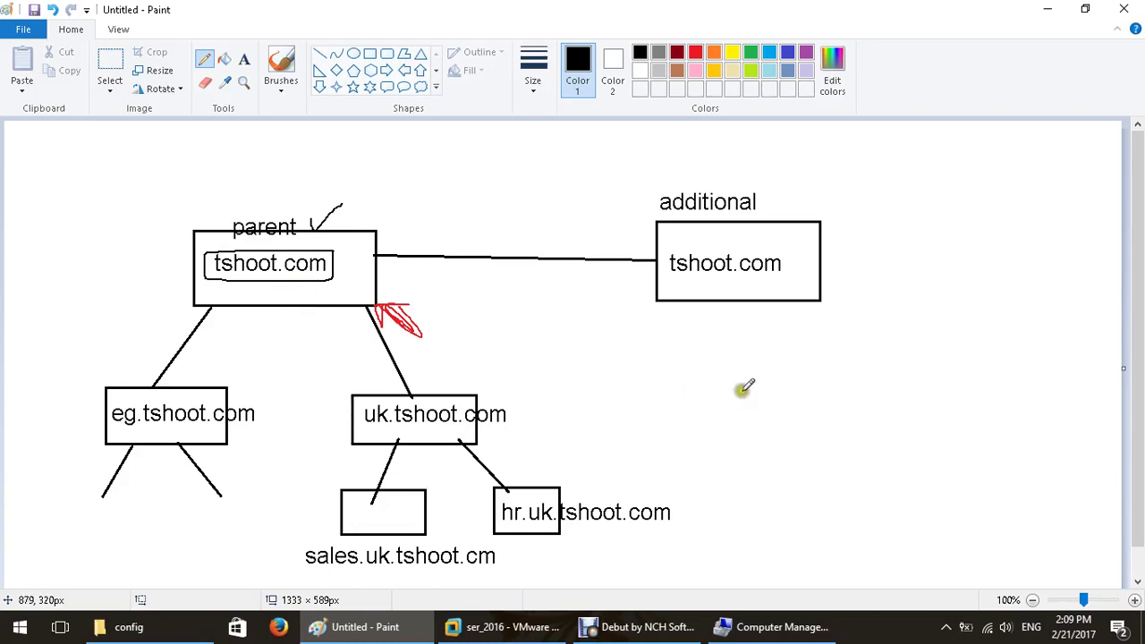
pyautogui.moveTo(741, 388)
pyautogui.mouseDown()
pyautogui.moveTo(641, 427)
pyautogui.moveTo(772, 421)
pyautogui.moveTo(747, 380)
pyautogui.mouseUp()
pyautogui.moveTo(639, 421)
pyautogui.mouseDown()
pyautogui.moveTo(511, 431)
pyautogui.moveTo(633, 420)
pyautogui.mouseUp()
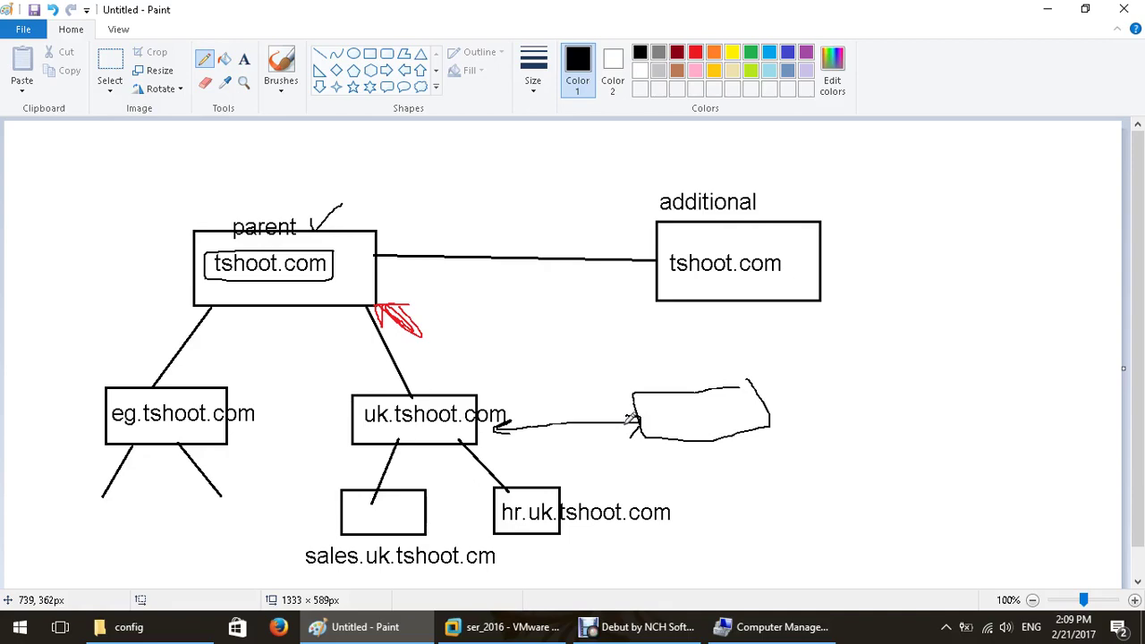
pyautogui.click(488, 626)
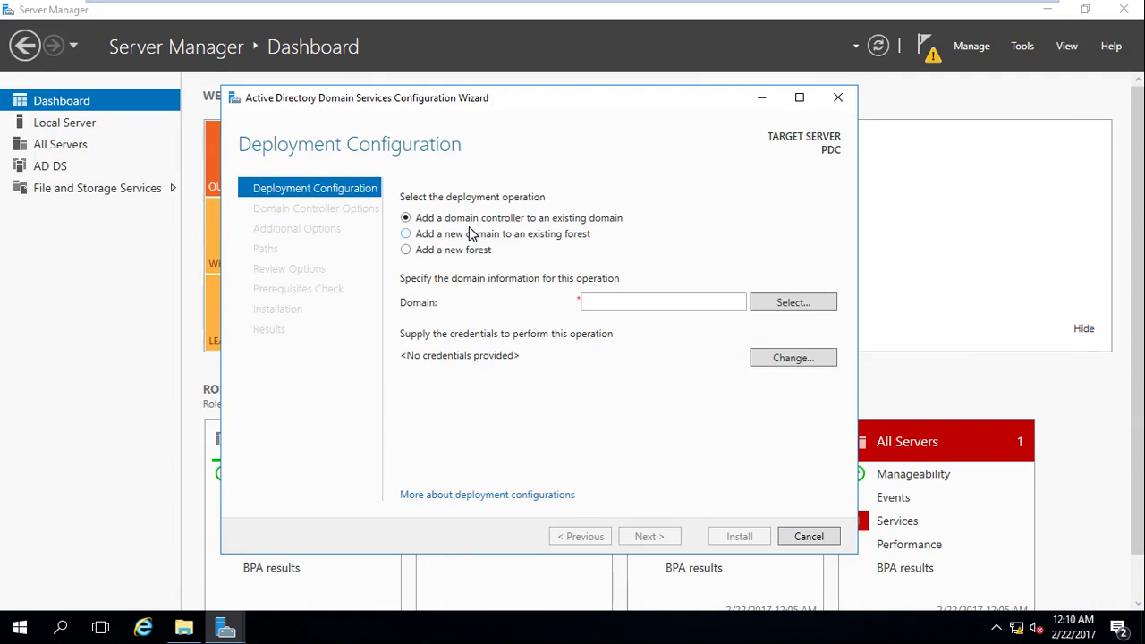
# Leave the wizard on 'Add a new domain to an existing forest', then return to Paint.
pyautogui.click(455, 231)
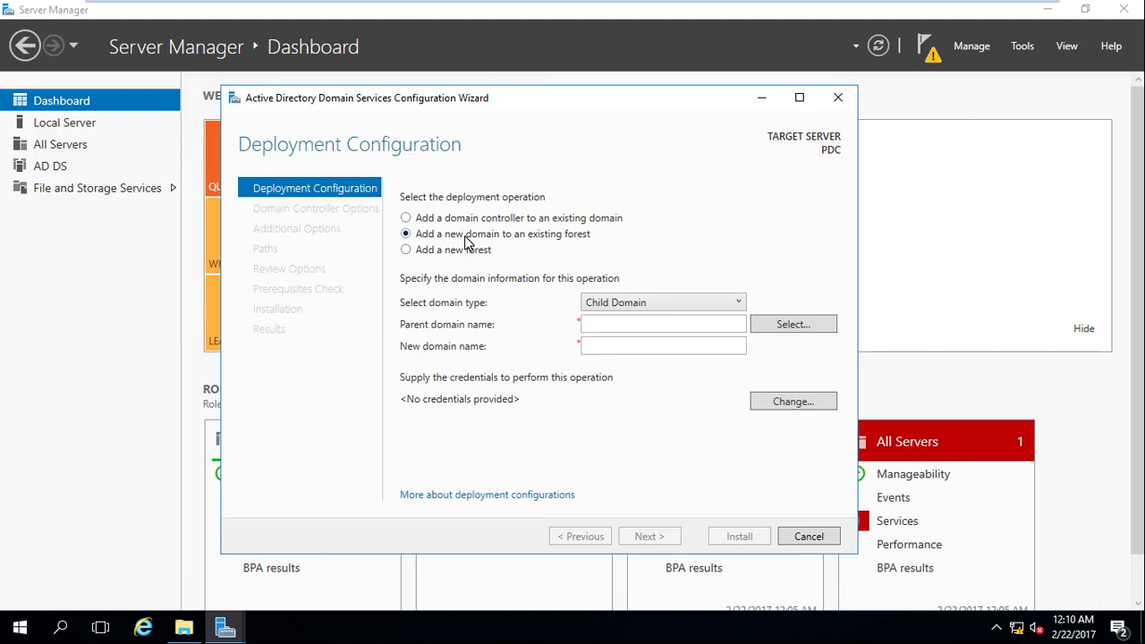
pyautogui.click(548, 219)
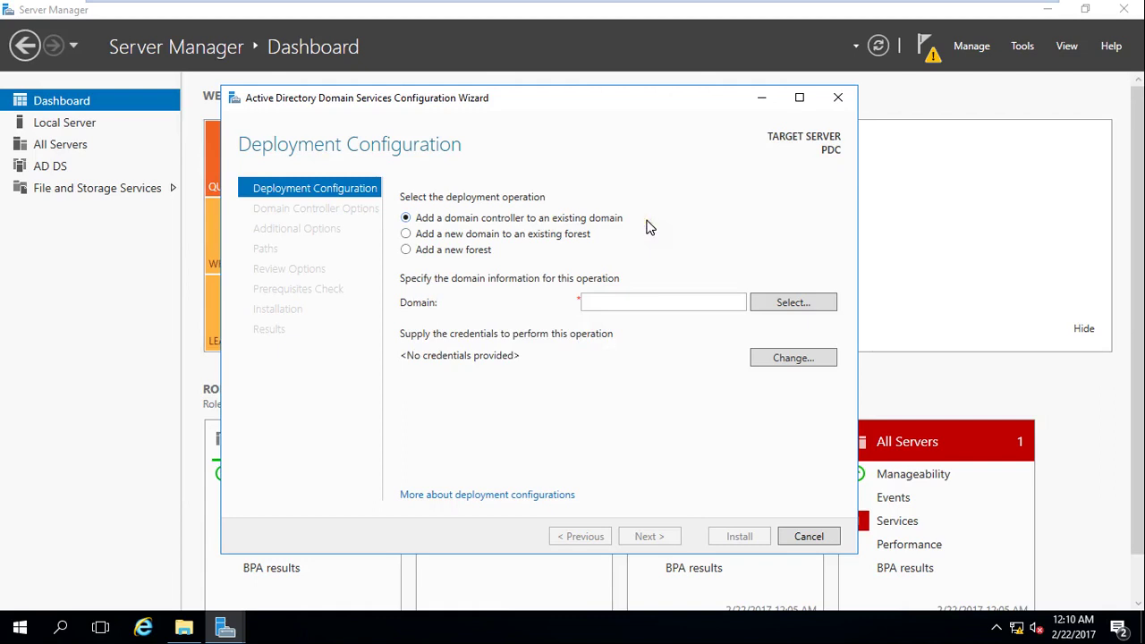
pyautogui.click(578, 234)
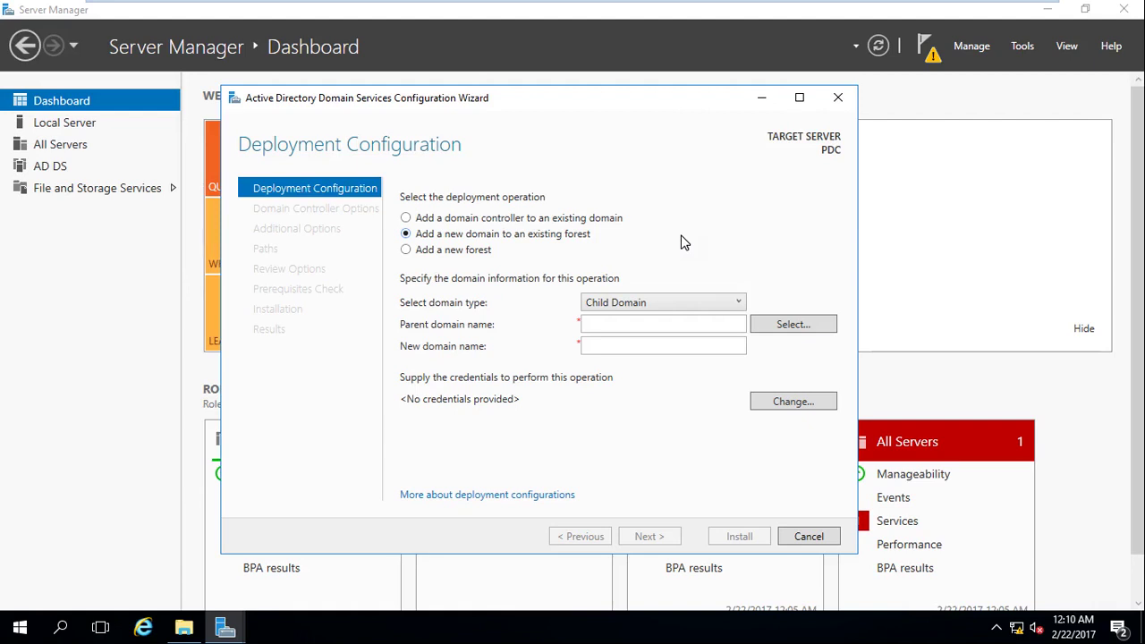
pyautogui.click(996, 12)
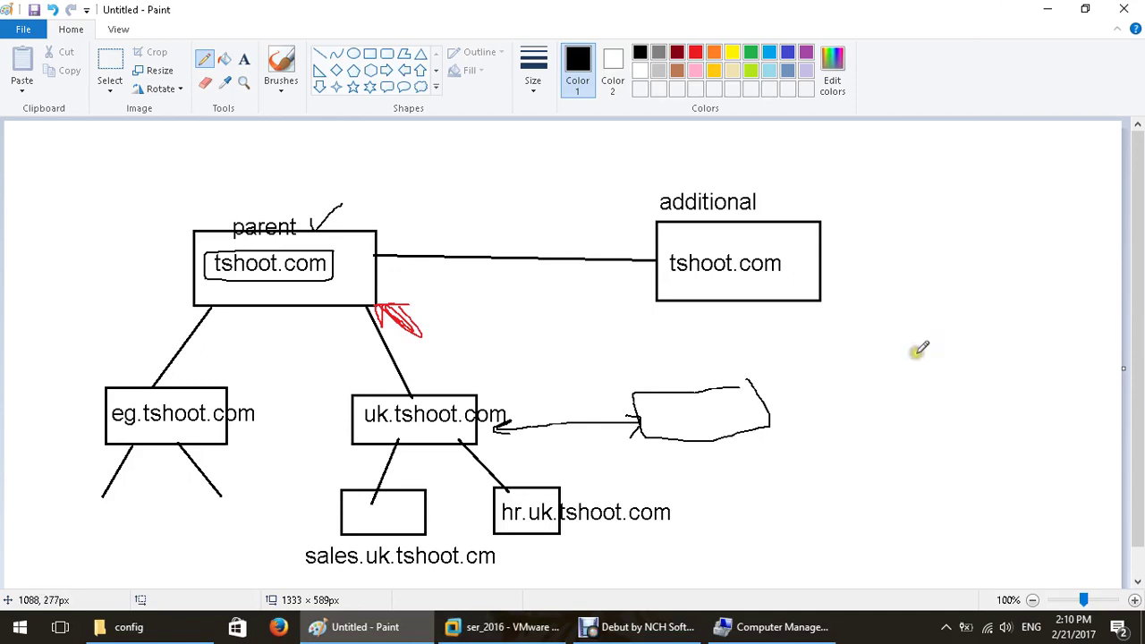
# Undo the last three annotations and underline tshoot.com in the parent box.
pyautogui.hotkey('ctrl', 'z')
pyautogui.hotkey('ctrl', 'z')
pyautogui.hotkey('ctrl', 'z')
pyautogui.hotkey('ctrl', 'z')
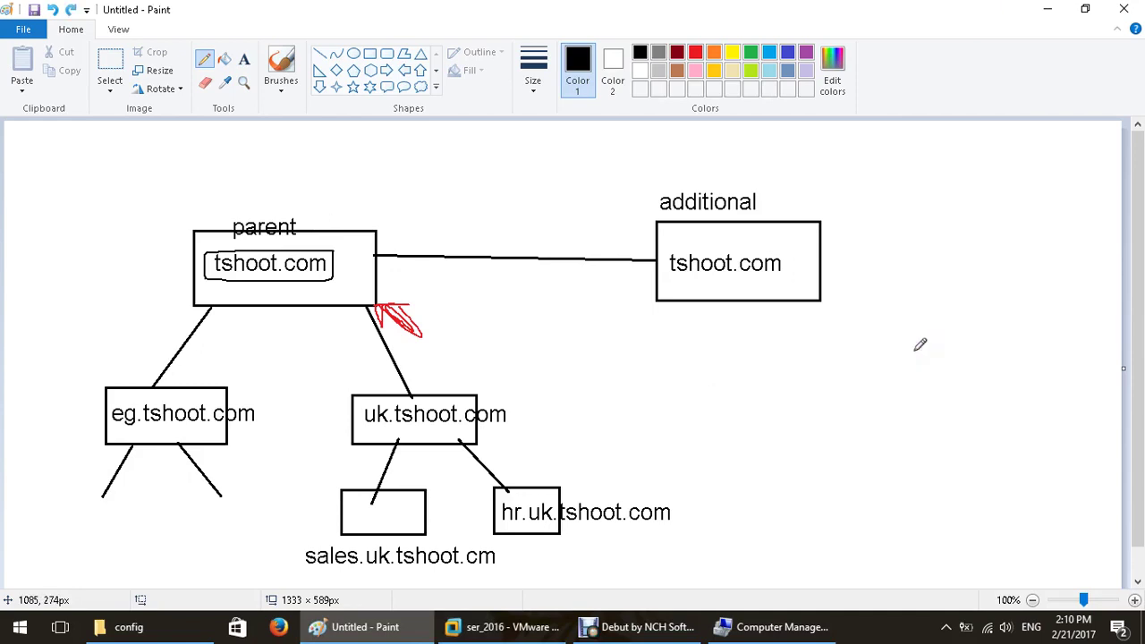
pyautogui.hotkey('ctrl', 'z')
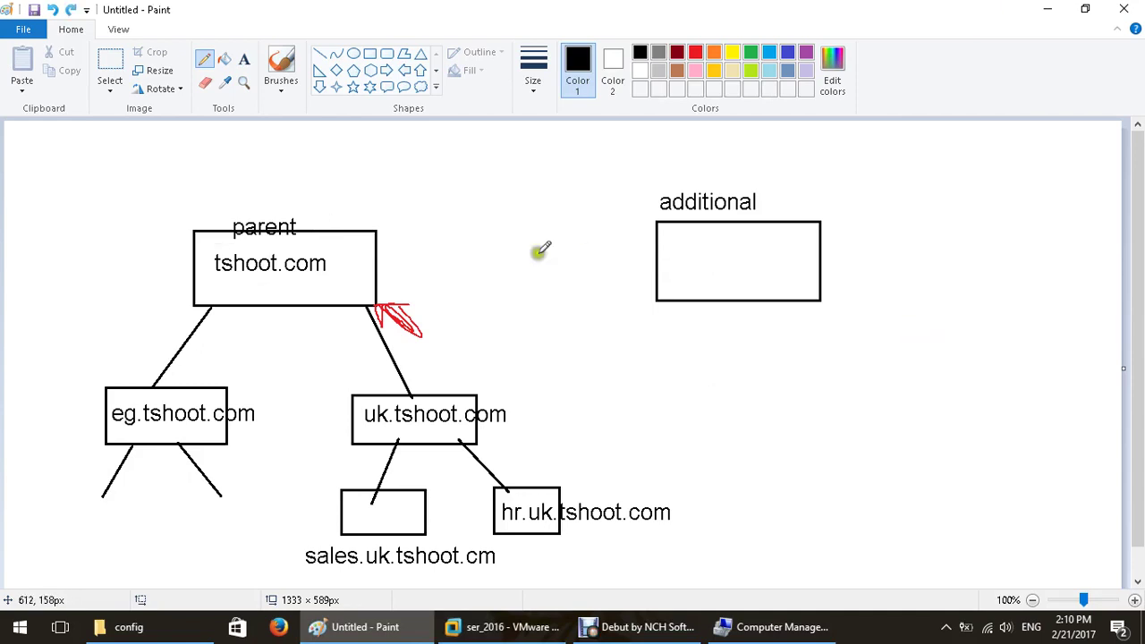
pyautogui.hotkey('ctrl', 'z')
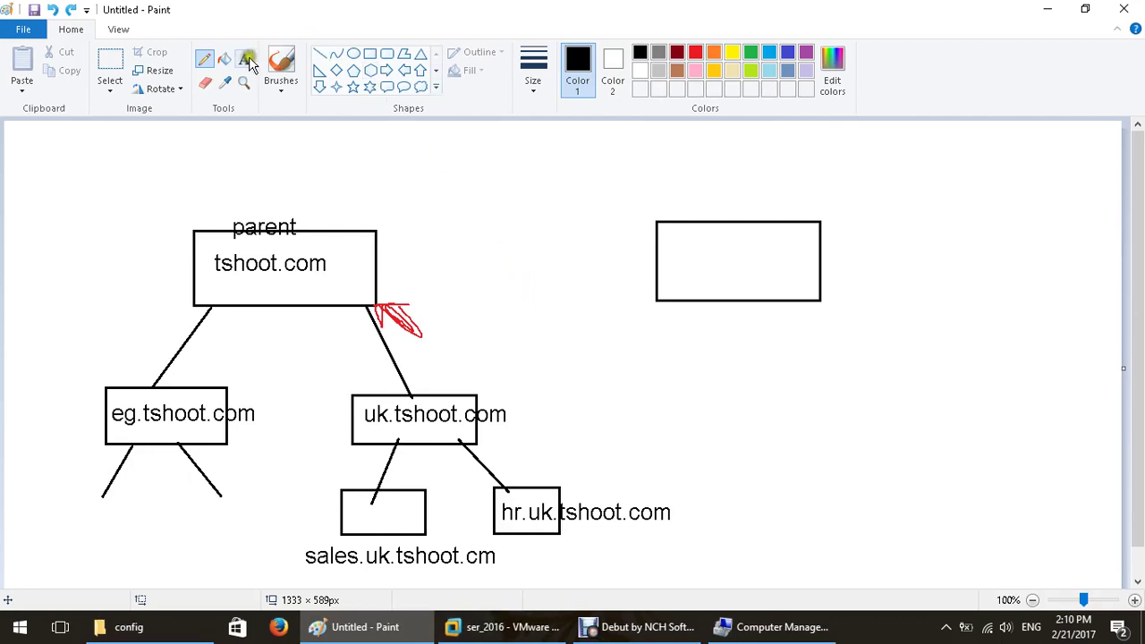
pyautogui.click(244, 59)
pyautogui.click(204, 59)
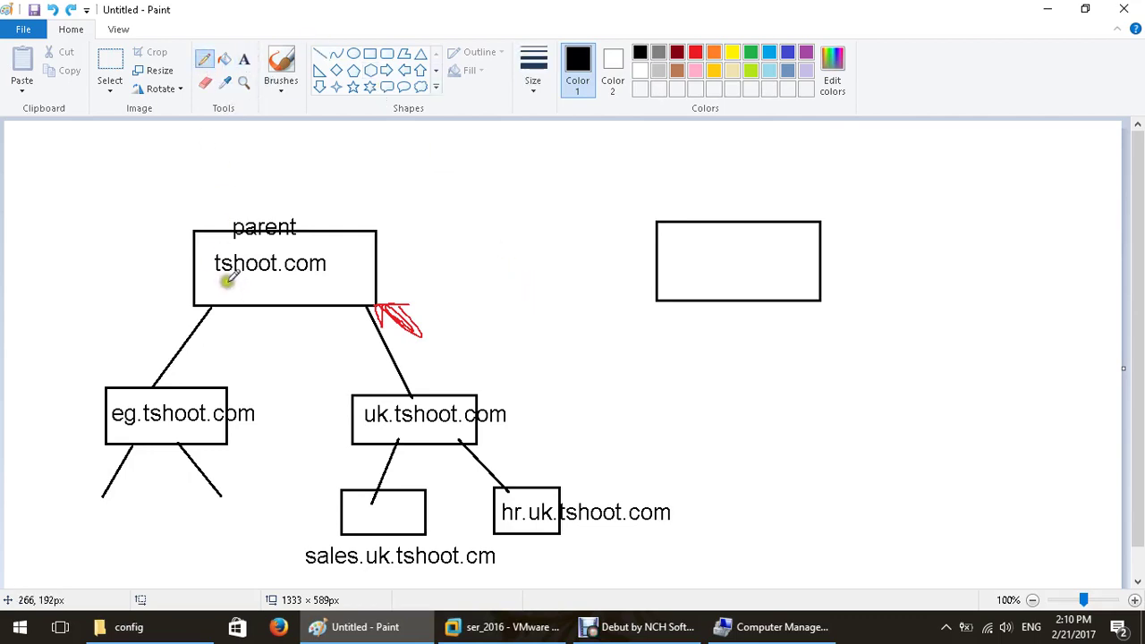
pyautogui.moveTo(226, 282); pyautogui.dragTo(307, 282)
# Label the right box ecst.com.
pyautogui.click(244, 59)
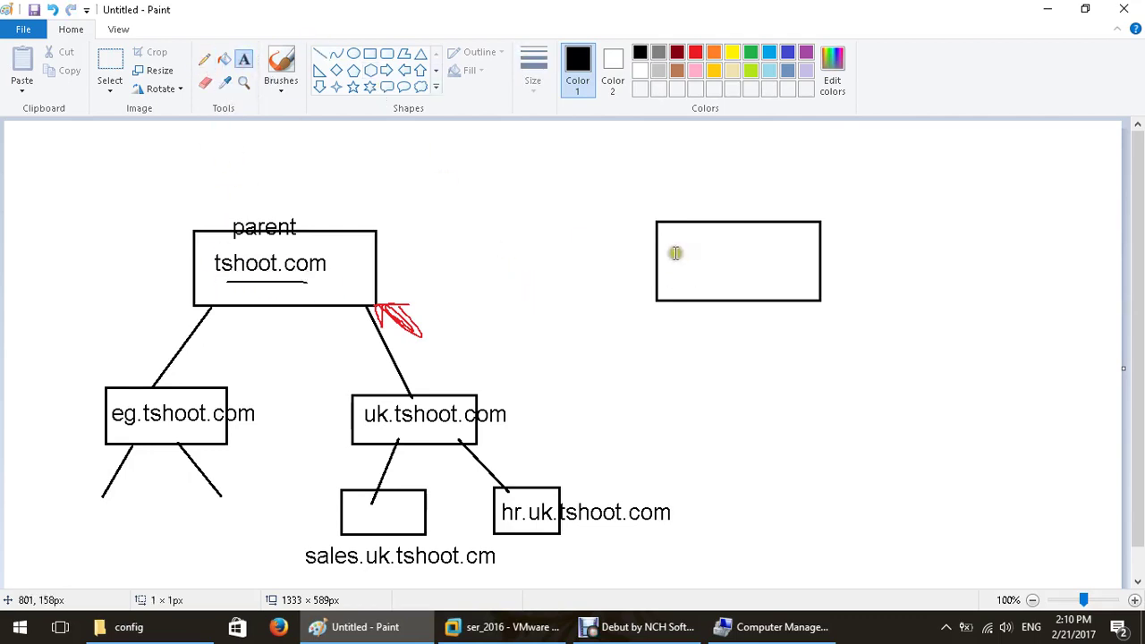
pyautogui.click(675, 243)
pyautogui.write('ecst.com')
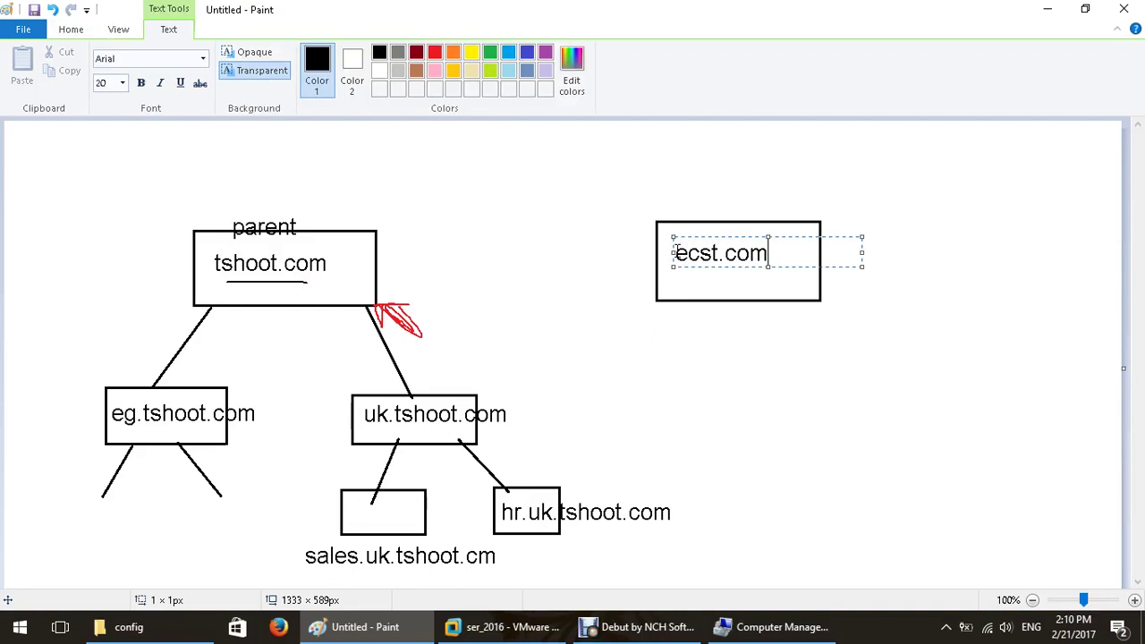
pyautogui.click(514, 182)
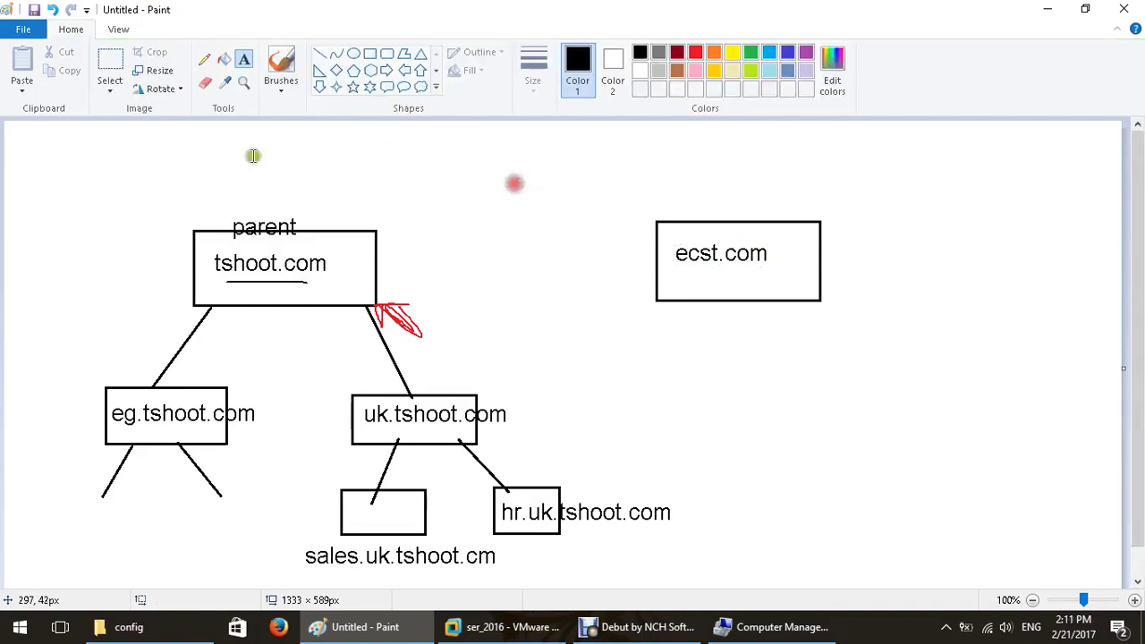
# Join the tshoot.com and ecst.com boxes with a straight line and sketch branch lines.
pyautogui.click(318, 56)
pyautogui.moveTo(380, 255); pyautogui.dragTo(662, 255)
pyautogui.click(207, 56)
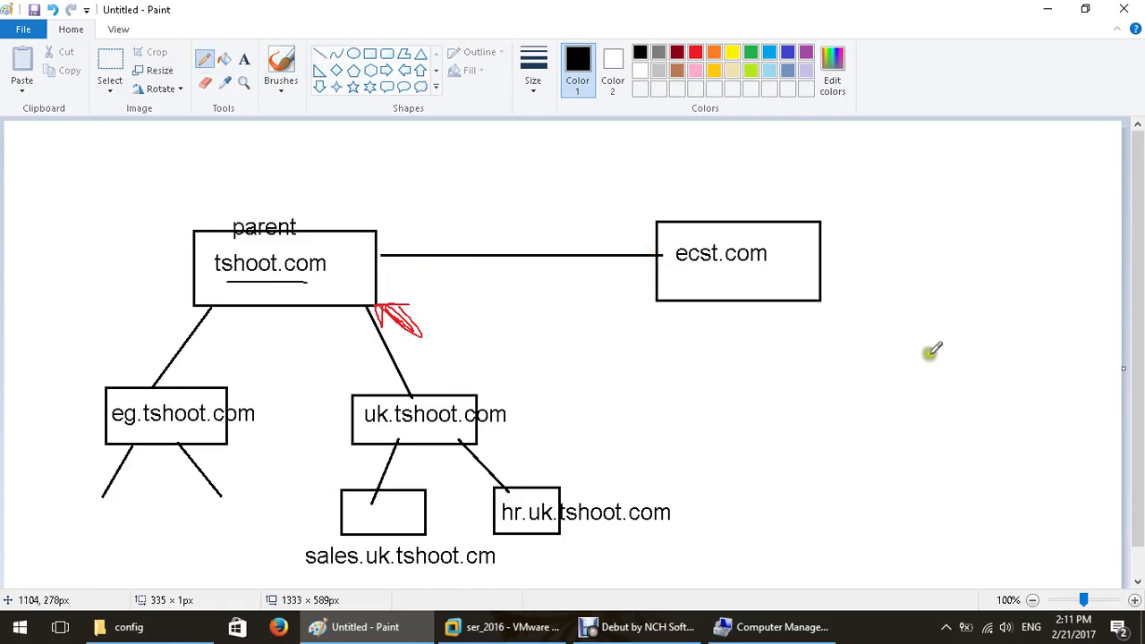
pyautogui.moveTo(821, 302); pyautogui.dragTo(948, 407)
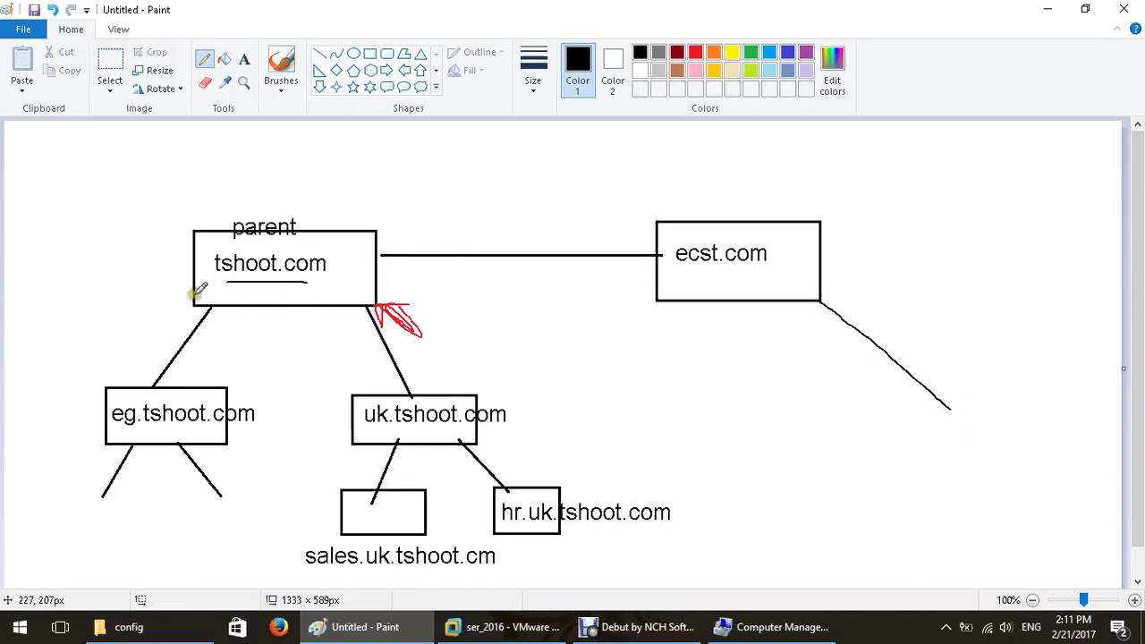
pyautogui.moveTo(195, 295); pyautogui.dragTo(11, 359)
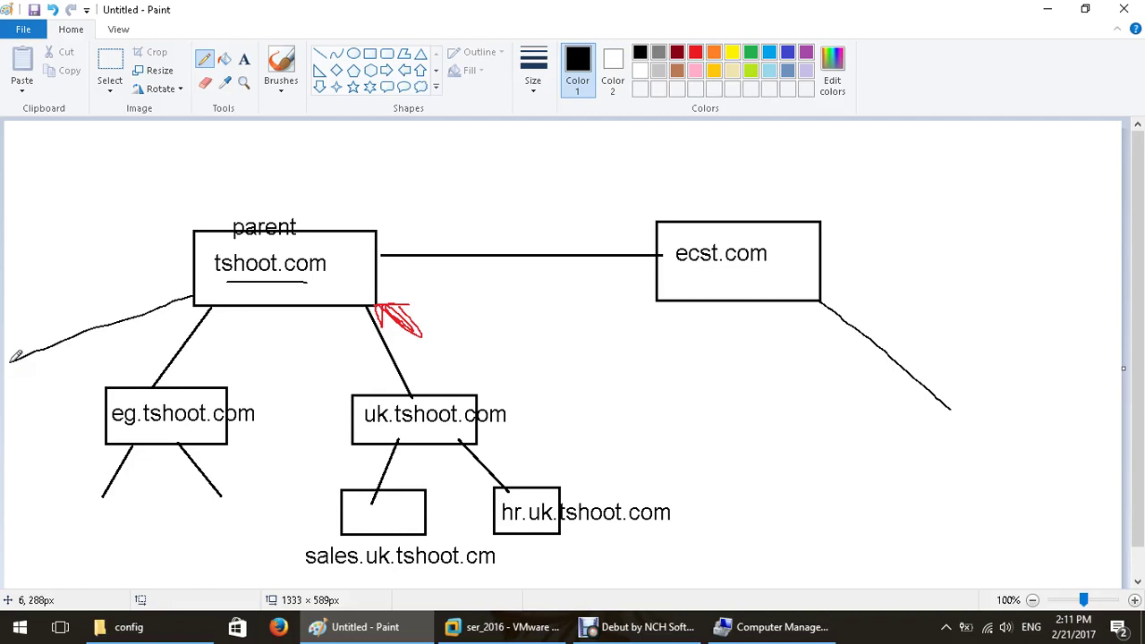
# Write 'trust' above the connecting line.
pyautogui.click(244, 59)
pyautogui.click(440, 218)
pyautogui.write('trust')
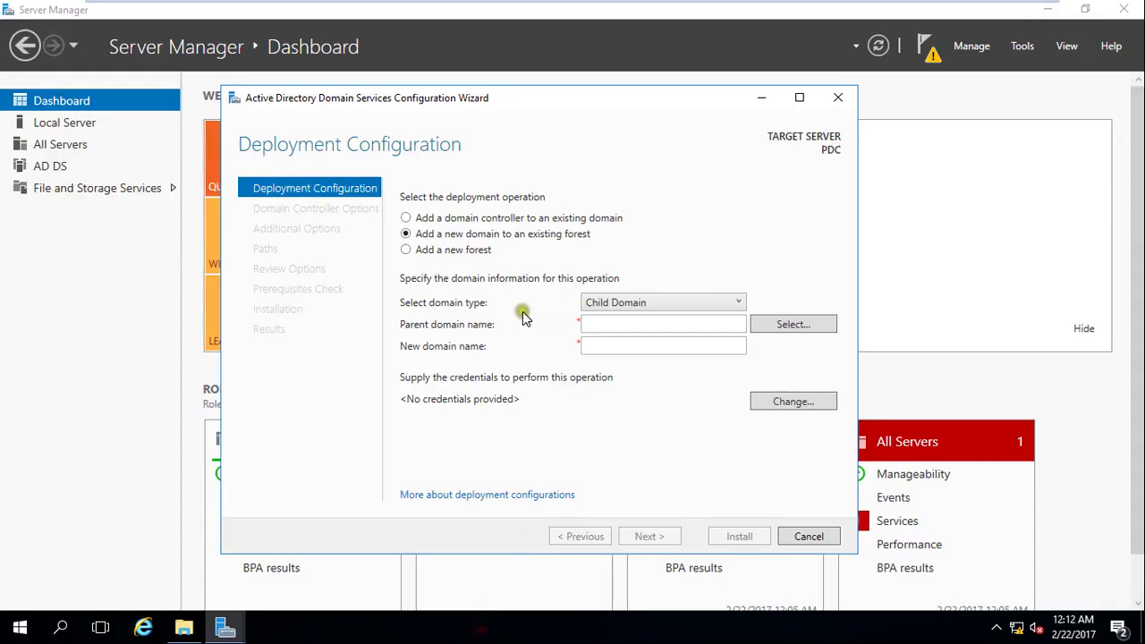
# Select 'Add a new forest' and type 'tshoo' as the start of the root domain name.
pyautogui.click(453, 253)
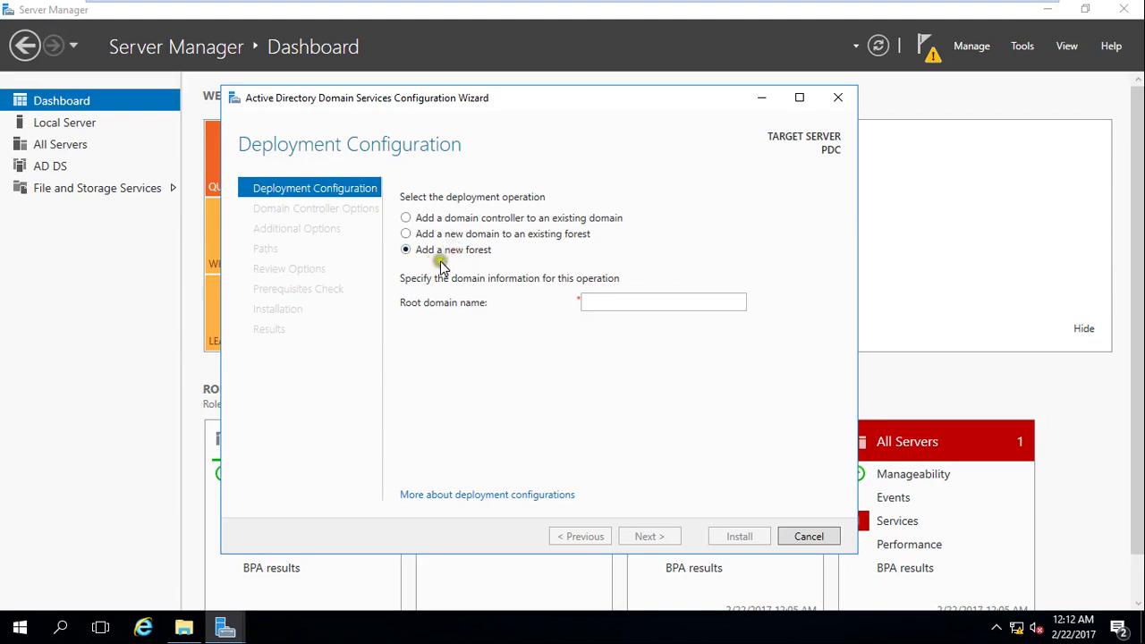
pyautogui.click(630, 300)
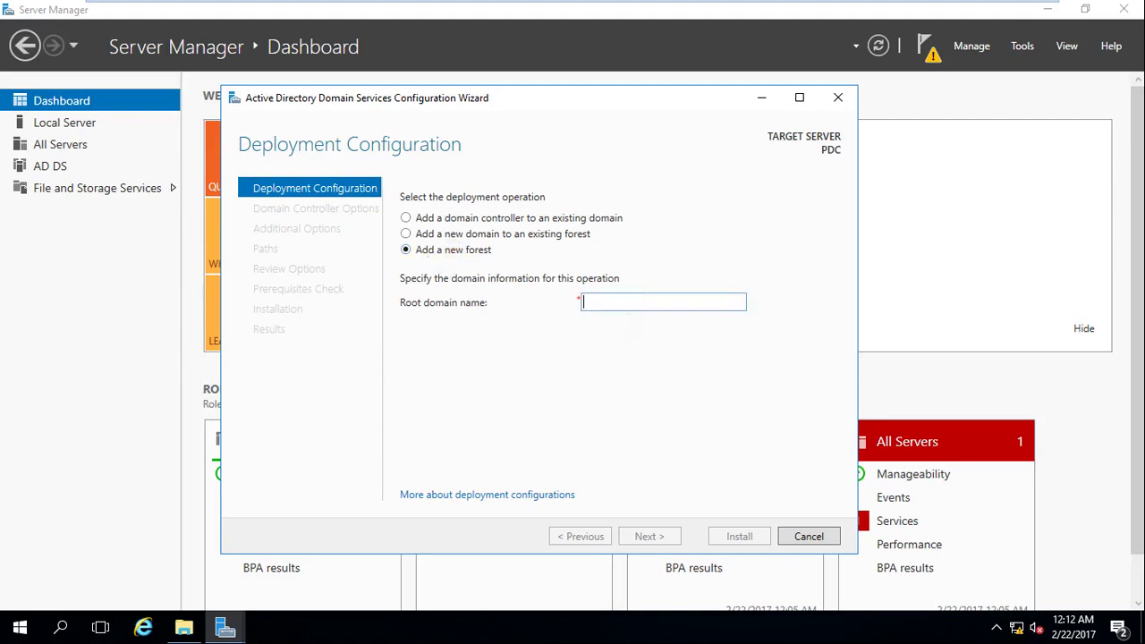
pyautogui.write('tshoot.com')
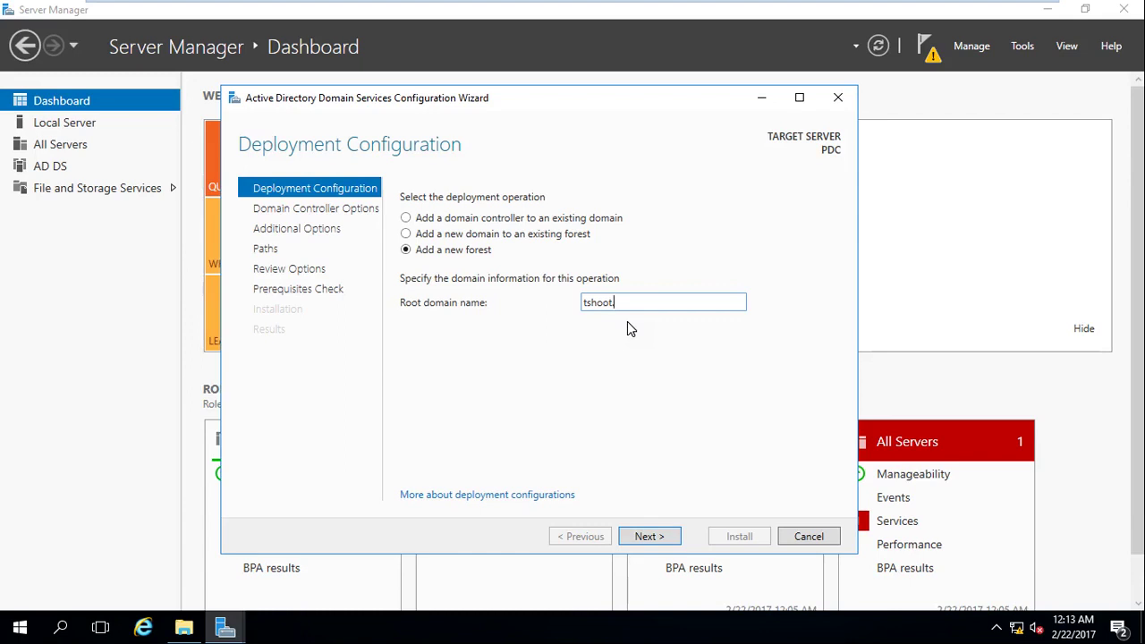
# Enter tshoot.com as the new forest's root domain name and proceed to Domain Controller Options.
pyautogui.write('.')
pyautogui.write('oca')
pyautogui.click(655, 536)
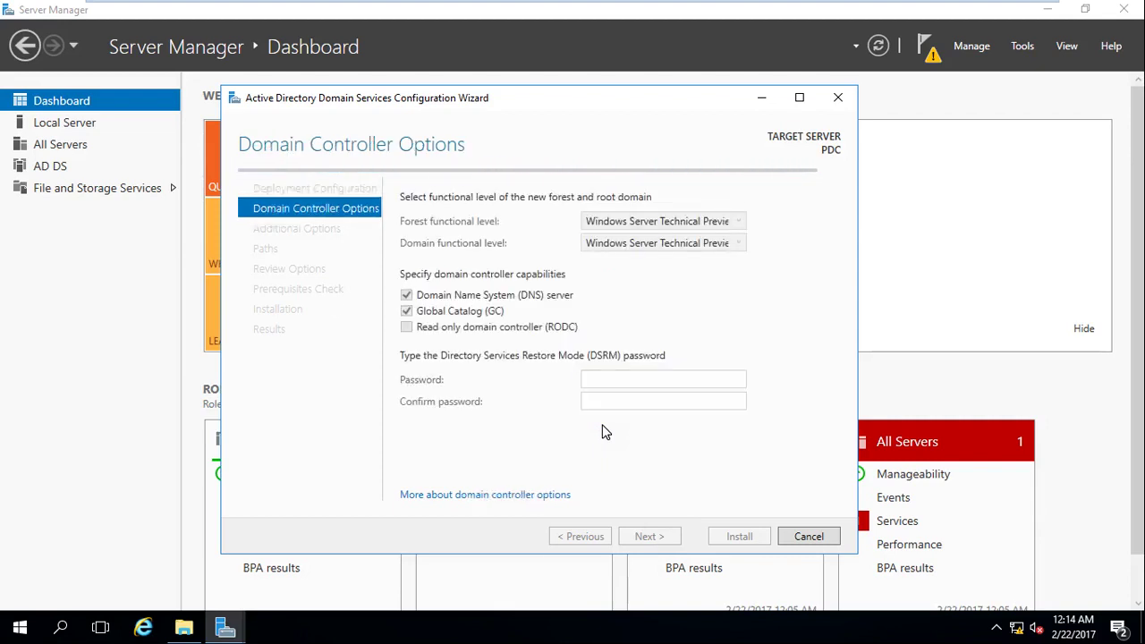
# Show the list of forest functional levels available for the tshoot.com forest.
pyautogui.click(668, 303)
pyautogui.click(711, 223)
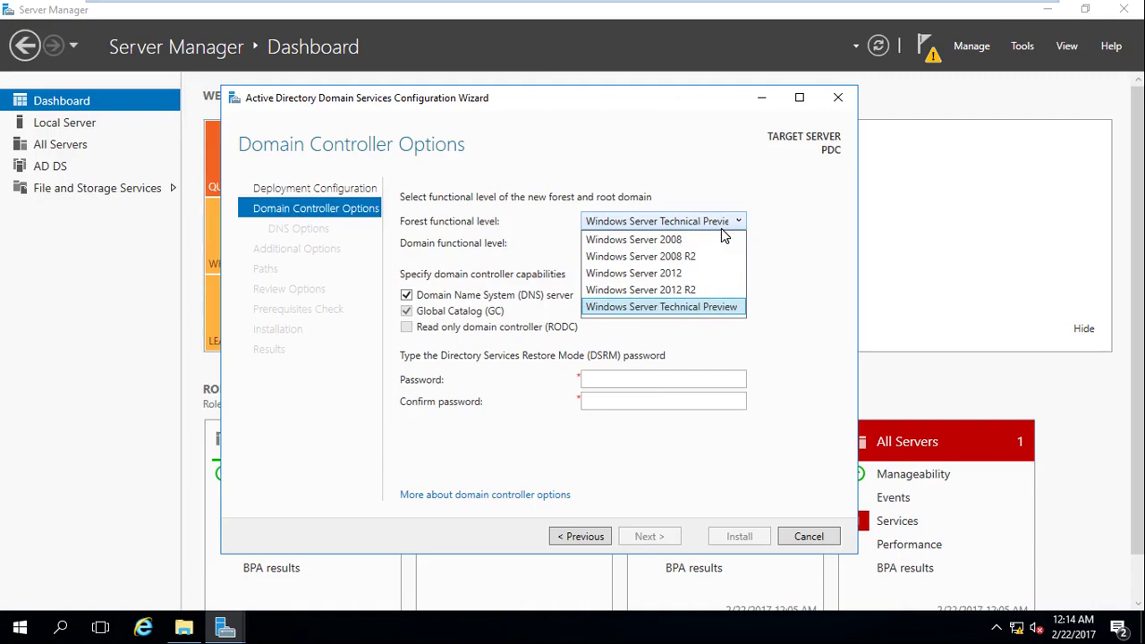
# Undo the ecst.com trust strokes and right-hand box in the Paint domain diagram.
pyautogui.click(1020, 11)
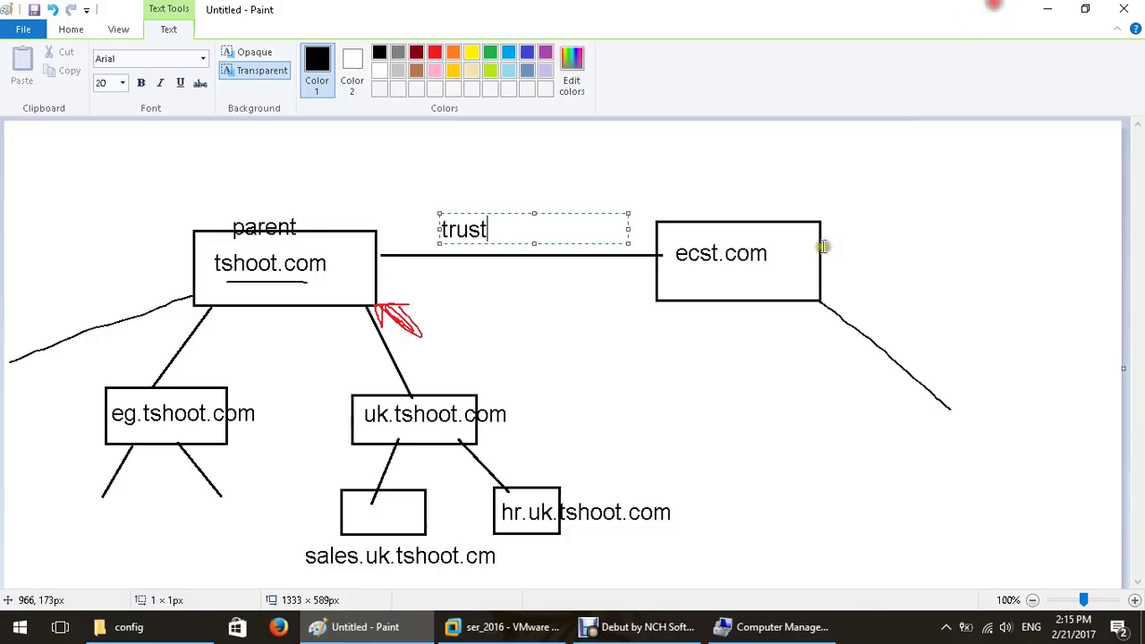
pyautogui.hotkey('ctrl', 'z')
pyautogui.hotkey('ctrl', 'z')
pyautogui.hotkey('ctrl', 'z')
pyautogui.hotkey('ctrl', 'z')
pyautogui.hotkey('ctrl', 'z')
pyautogui.hotkey('ctrl', 'z')
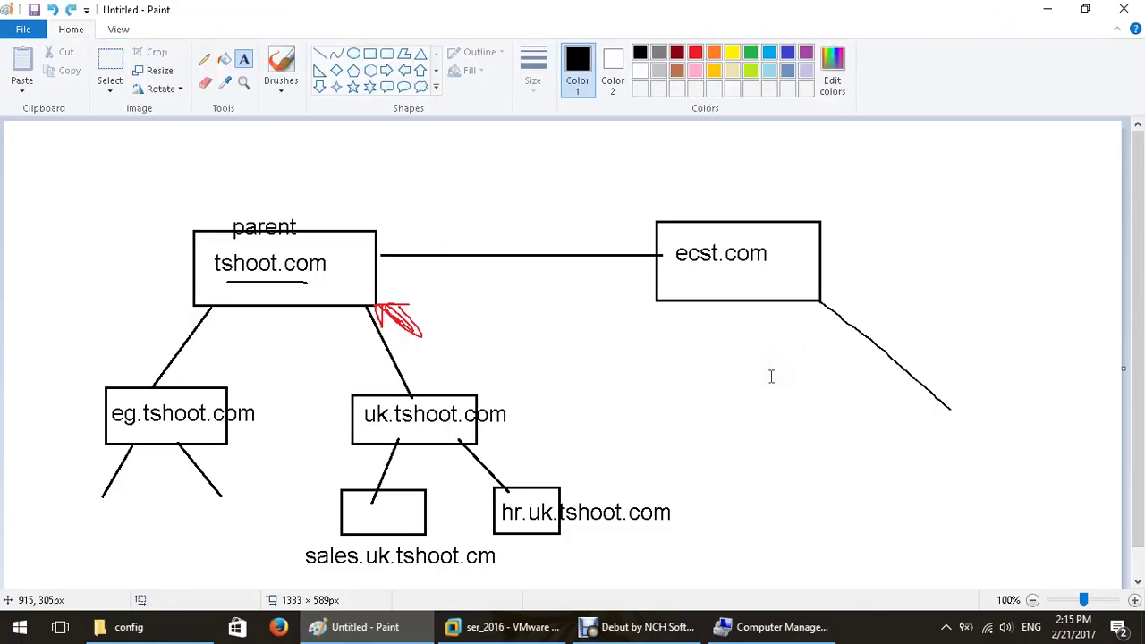
pyautogui.hotkey('ctrl', 'z')
pyautogui.hotkey('ctrl', 'z')
pyautogui.hotkey('ctrl', 'z')
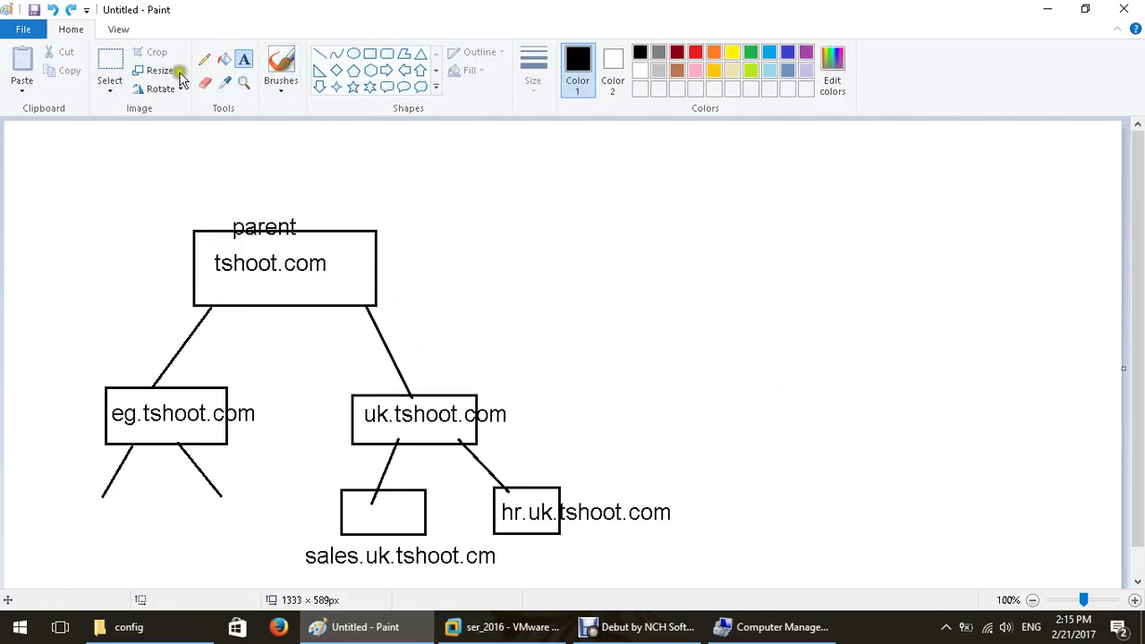
# Draw a line from tshoot.com to a new right-hand box labelled tshoot.com.
pyautogui.click(204, 59)
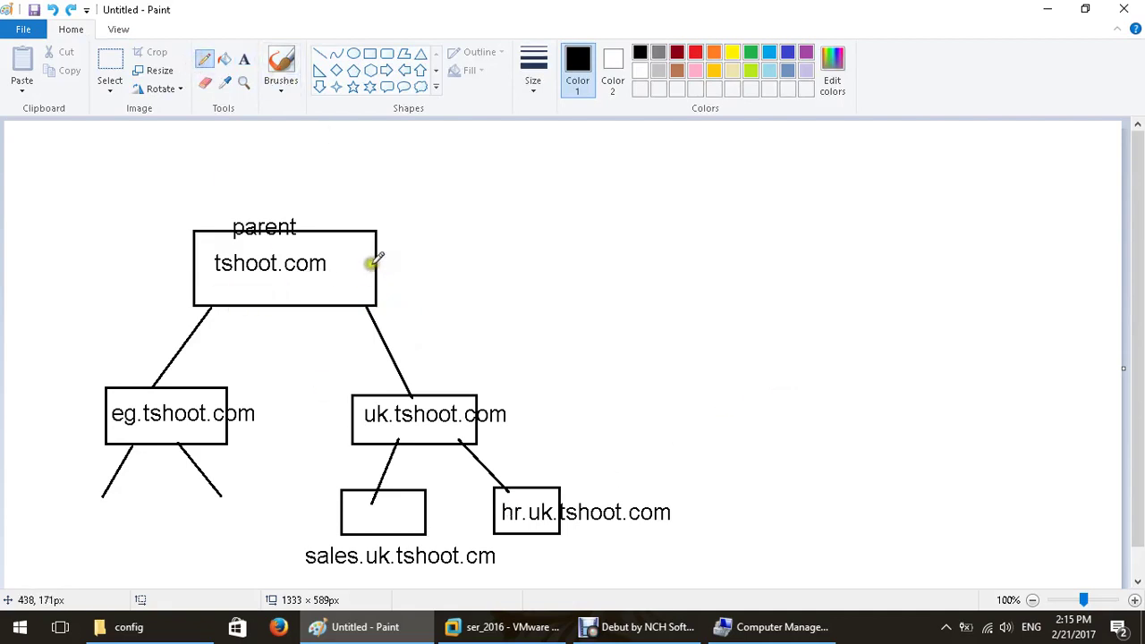
pyautogui.moveTo(374, 263); pyautogui.dragTo(671, 257)
pyautogui.moveTo(875, 228)
pyautogui.mouseDown()
pyautogui.moveTo(705, 231)
pyautogui.moveTo(792, 301)
pyautogui.moveTo(853, 233)
pyautogui.mouseUp()
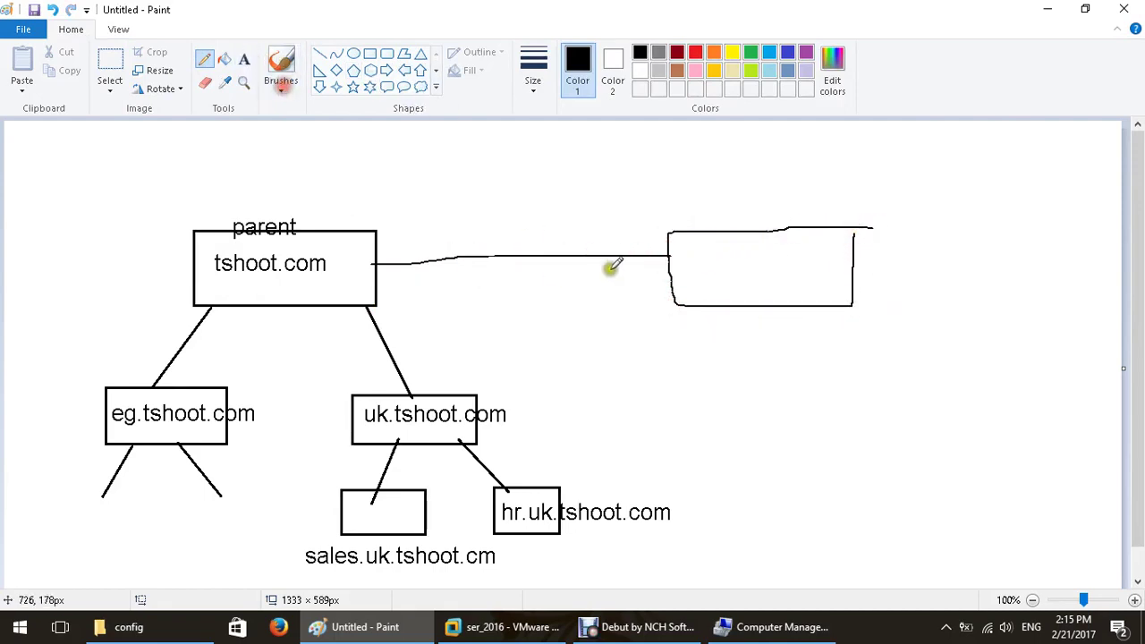
pyautogui.click(244, 60)
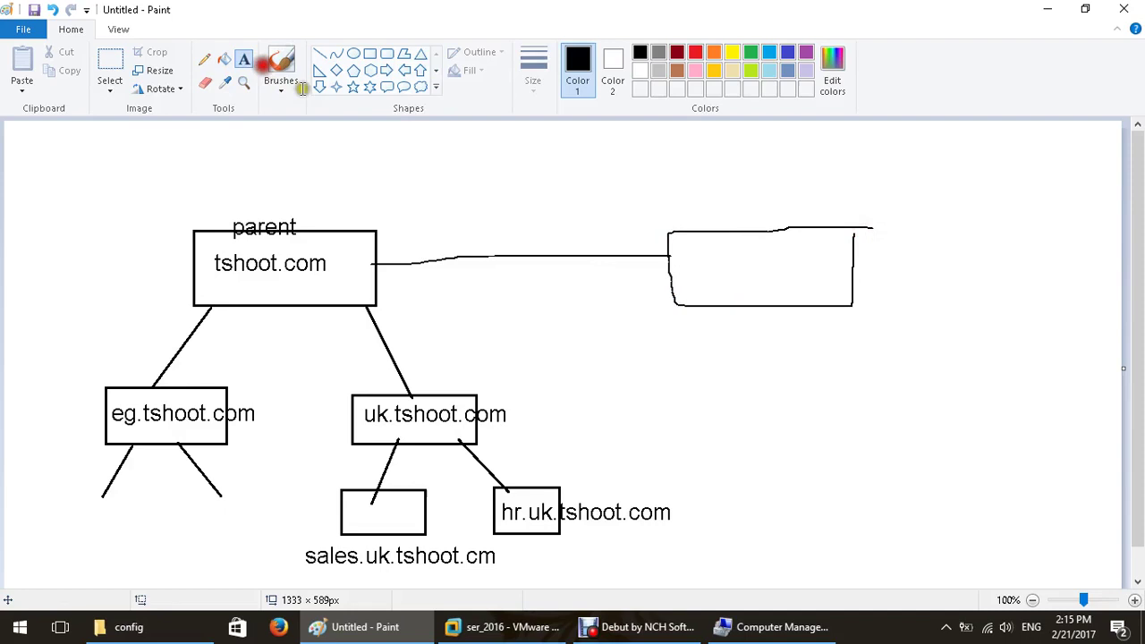
pyautogui.click(680, 252)
pyautogui.write('tshoot.com')
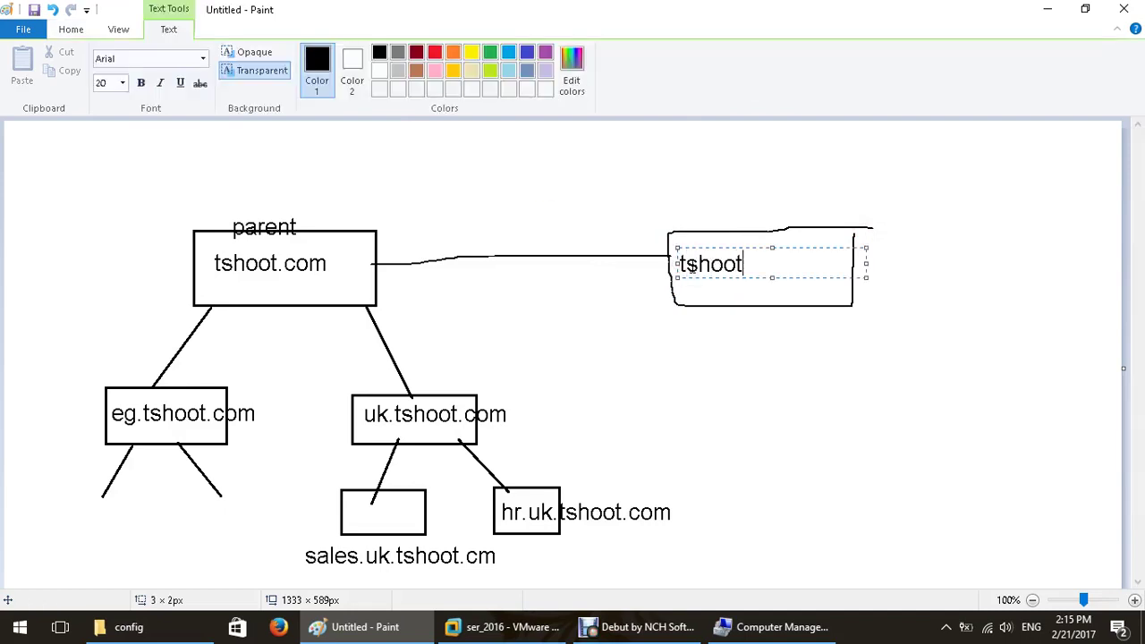
pyautogui.click(649, 221)
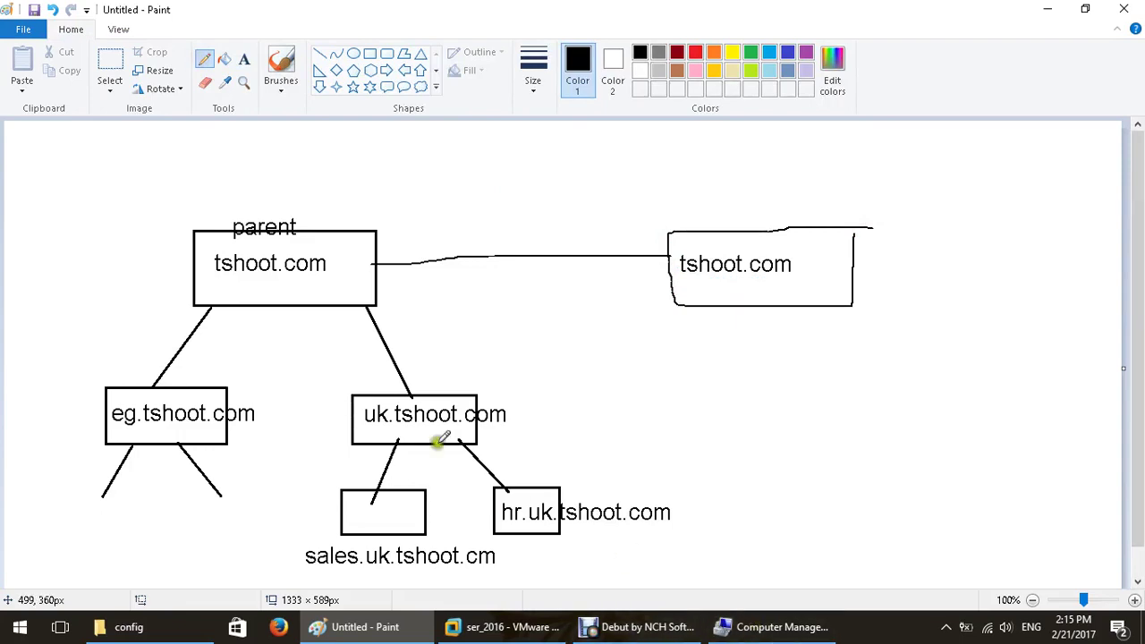
pyautogui.click(243, 59)
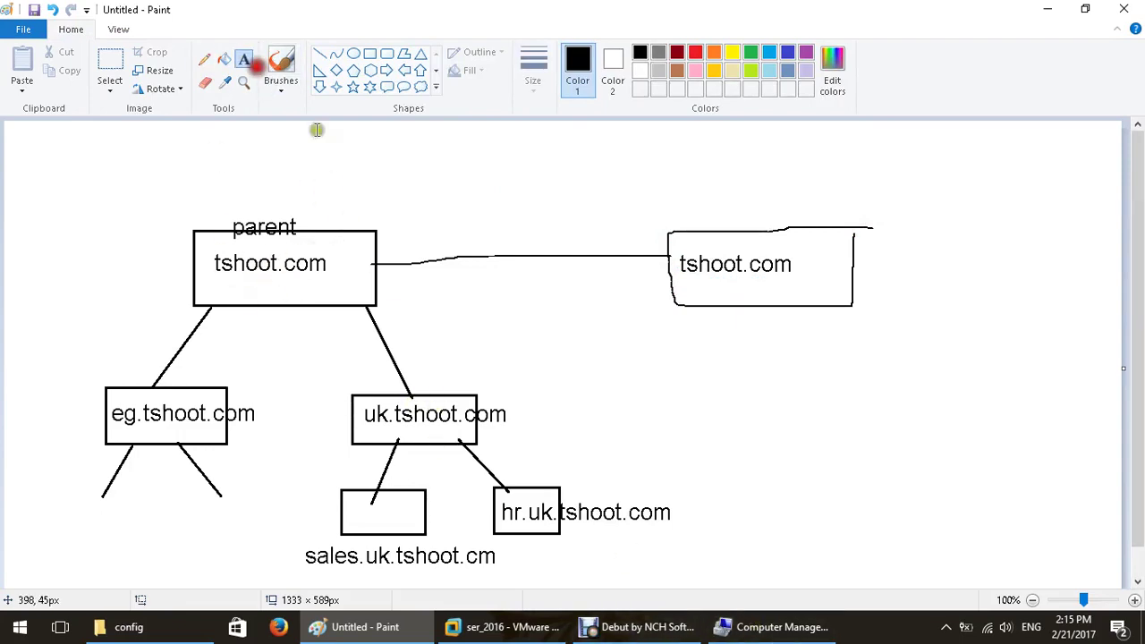
# Label the parent tshoot.com box 2016 and the uk.tshoot.com box 2008.
pyautogui.click(347, 220)
pyautogui.write('2008')
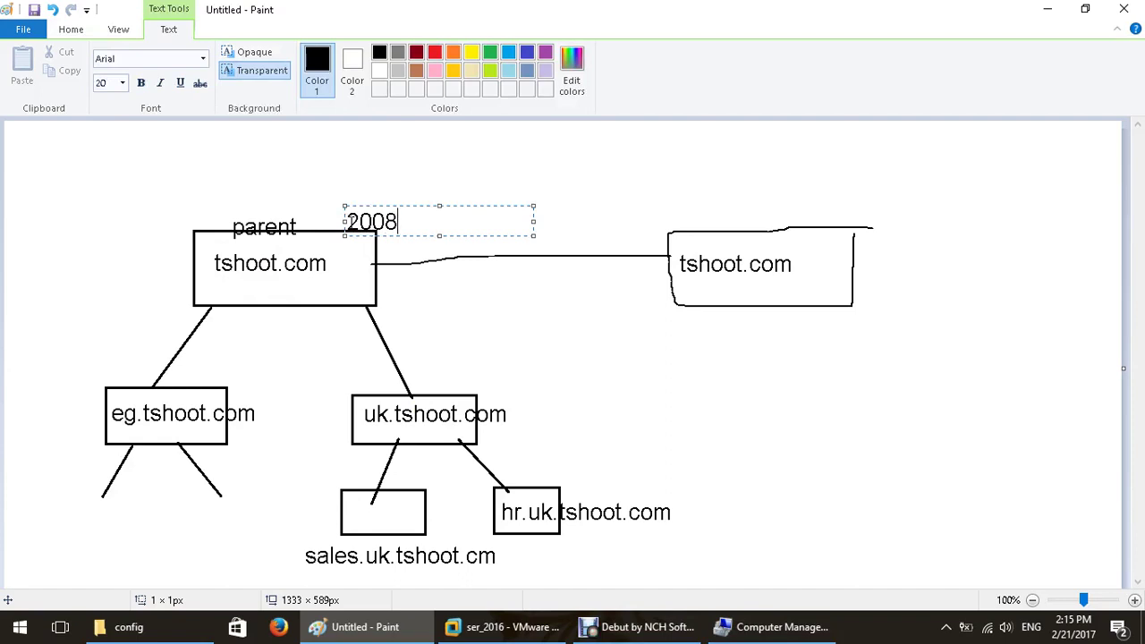
pyautogui.press('BackSpace')
pyautogui.press('BackSpace')
pyautogui.write('16')
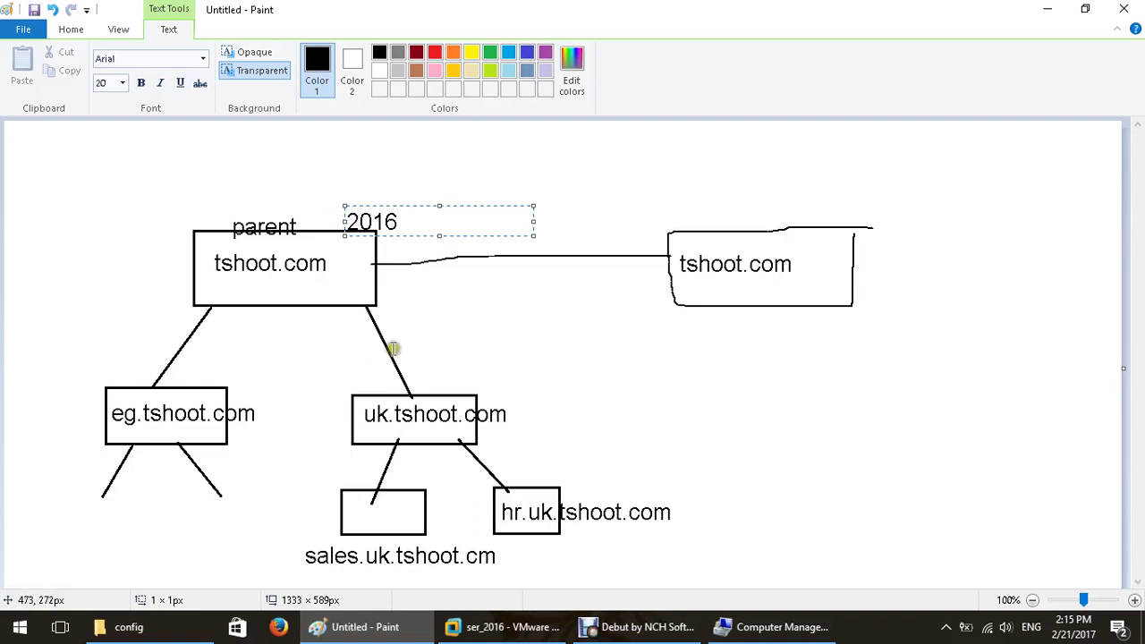
pyautogui.click(435, 380)
pyautogui.click(436, 380)
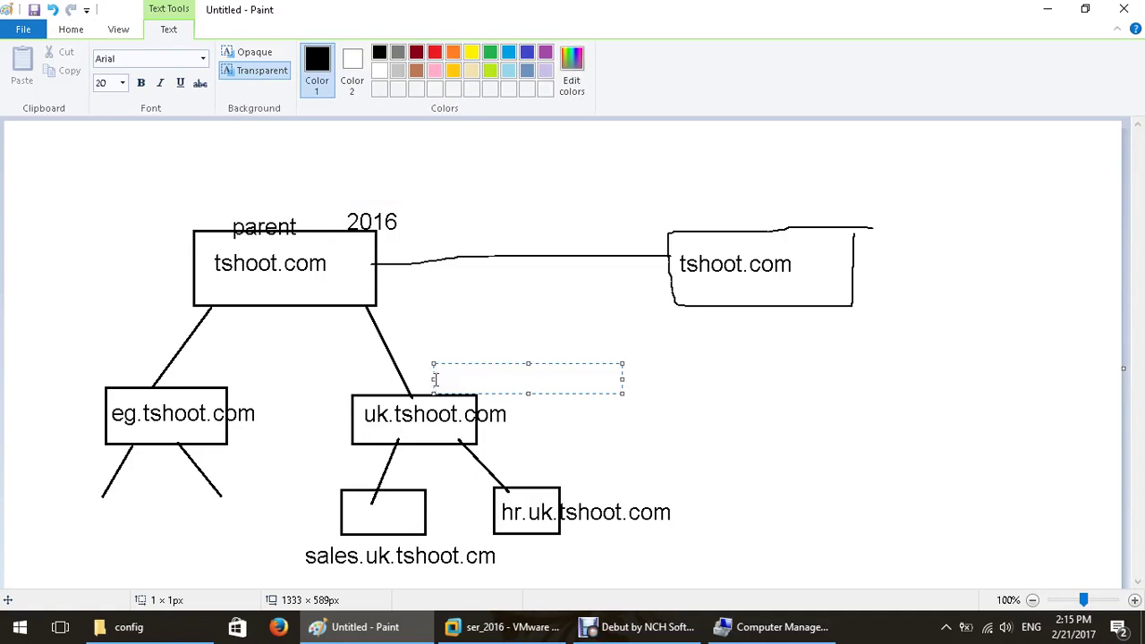
pyautogui.write('2008')
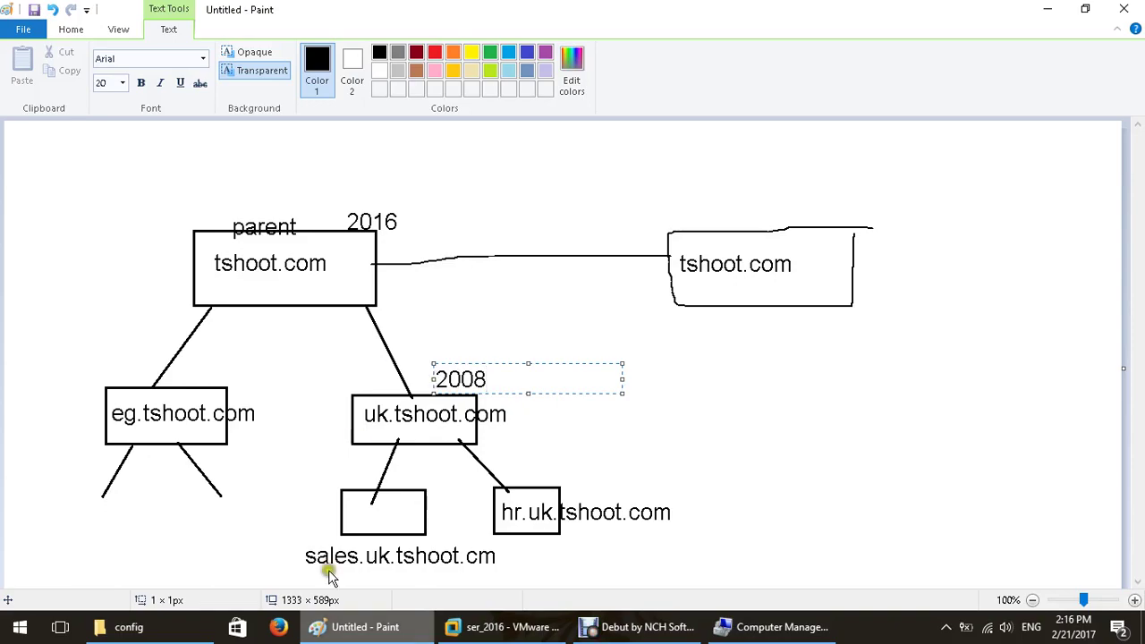
pyautogui.click(548, 628)
# Change the forest functional level to Windows Server 2012.
pyautogui.click(806, 260)
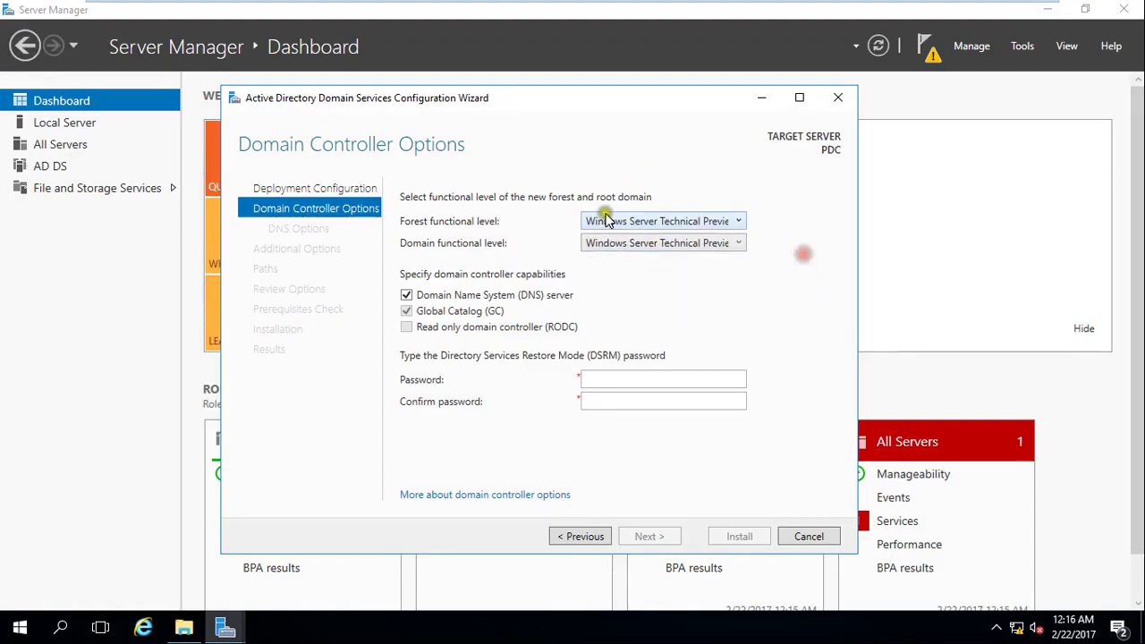
pyautogui.click(650, 225)
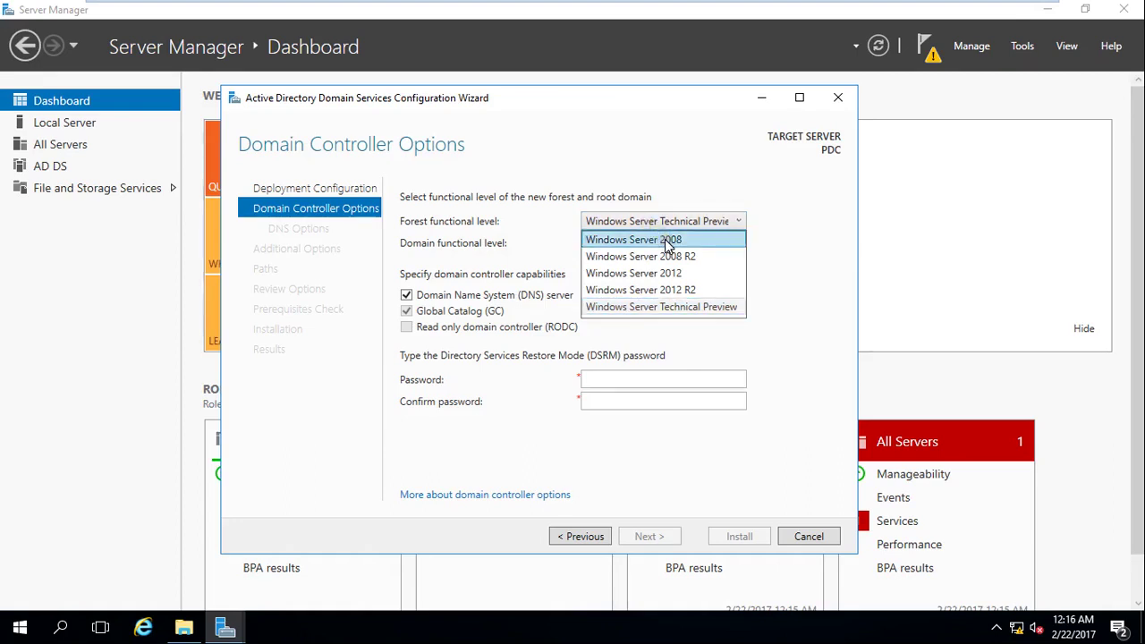
pyautogui.click(709, 274)
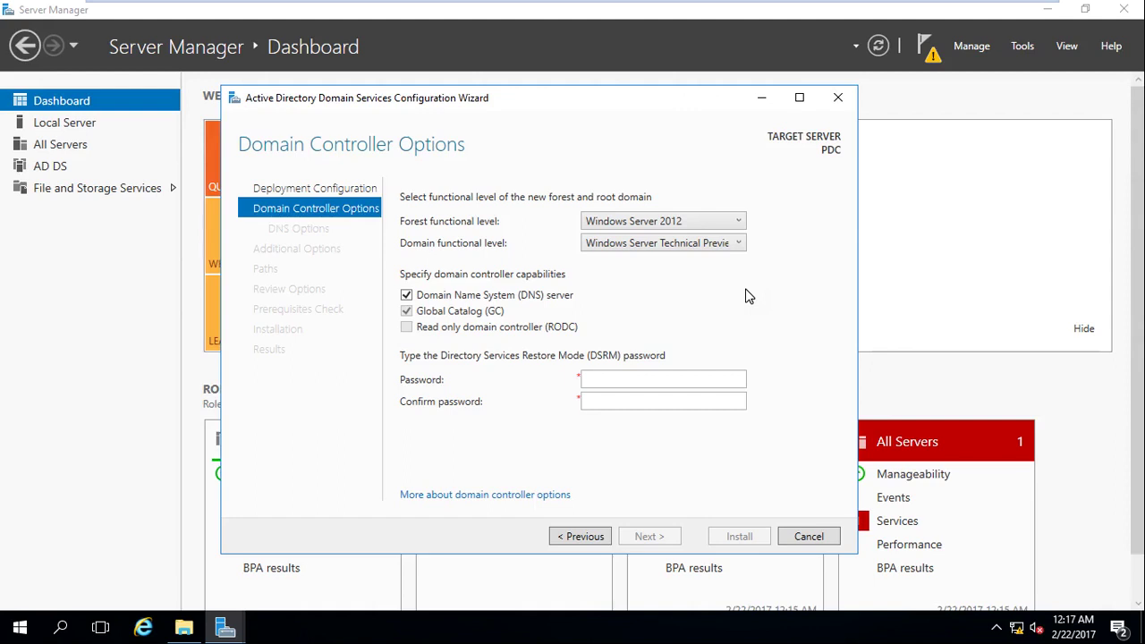
# Try Windows Server 2008, then set the forest functional level to Windows Server Technical Preview.
pyautogui.click(715, 221)
pyautogui.click(721, 243)
pyautogui.click(735, 222)
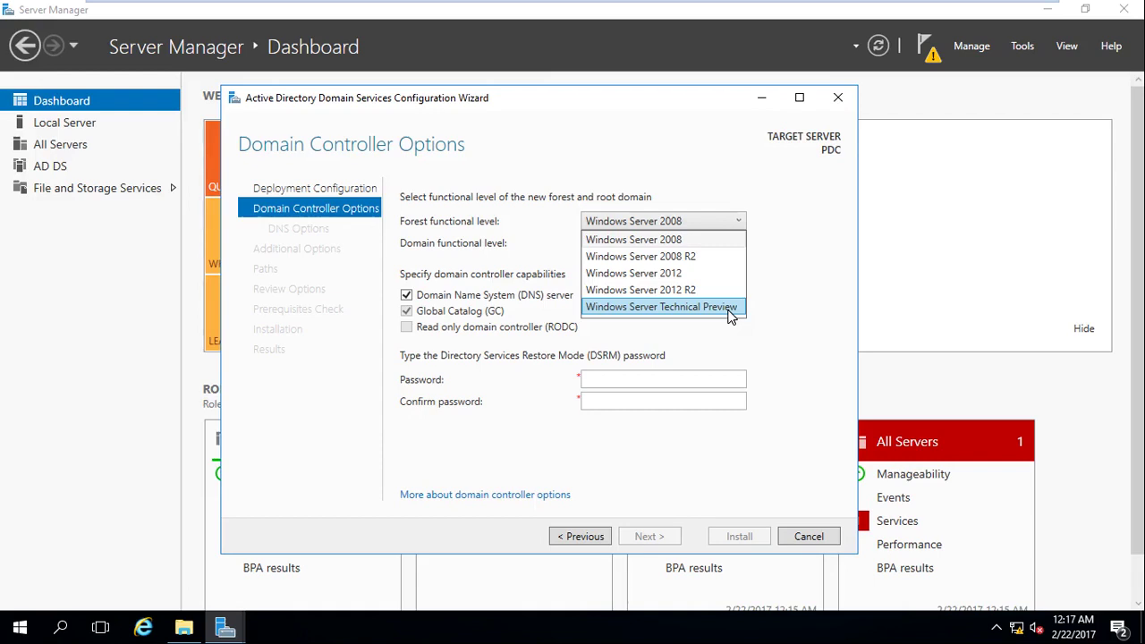
pyautogui.click(789, 265)
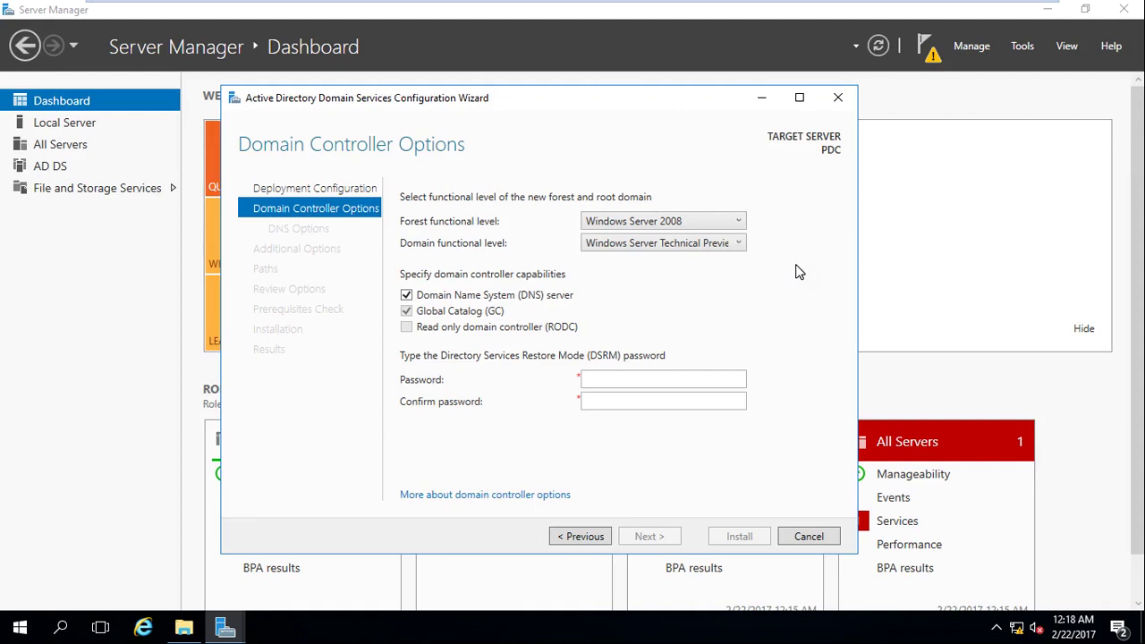
pyautogui.click(739, 222)
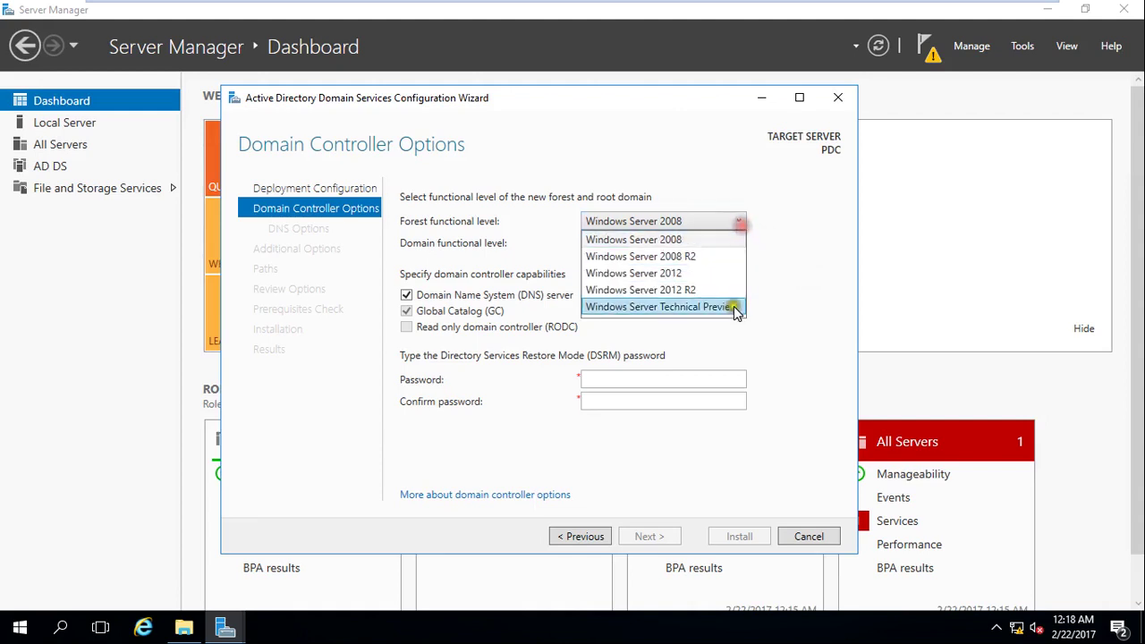
pyautogui.click(730, 305)
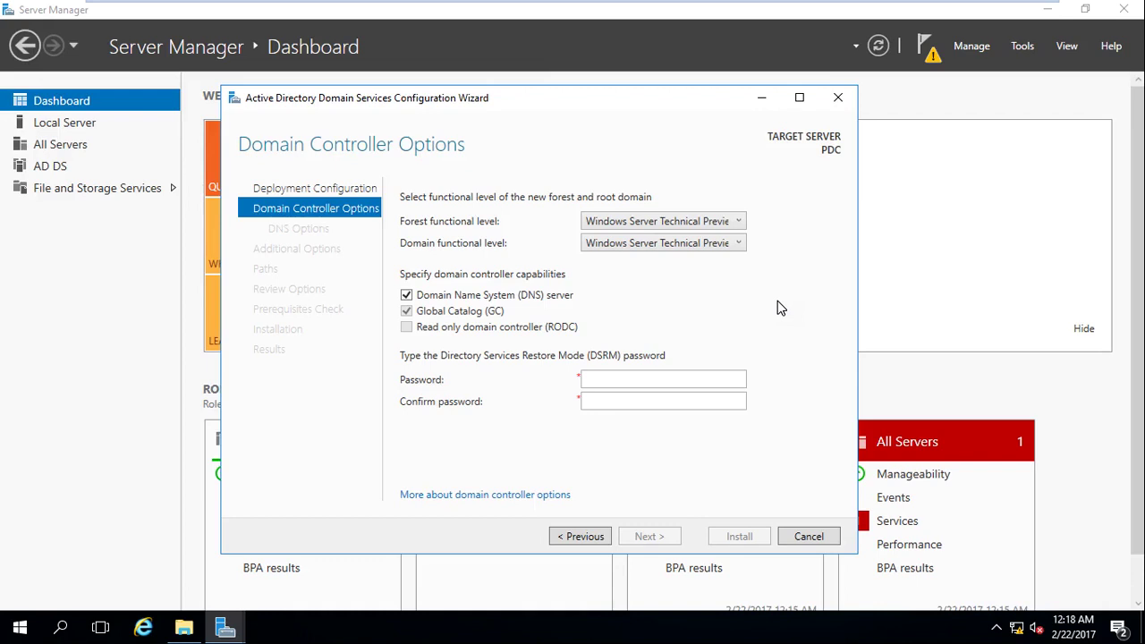
pyautogui.click(729, 227)
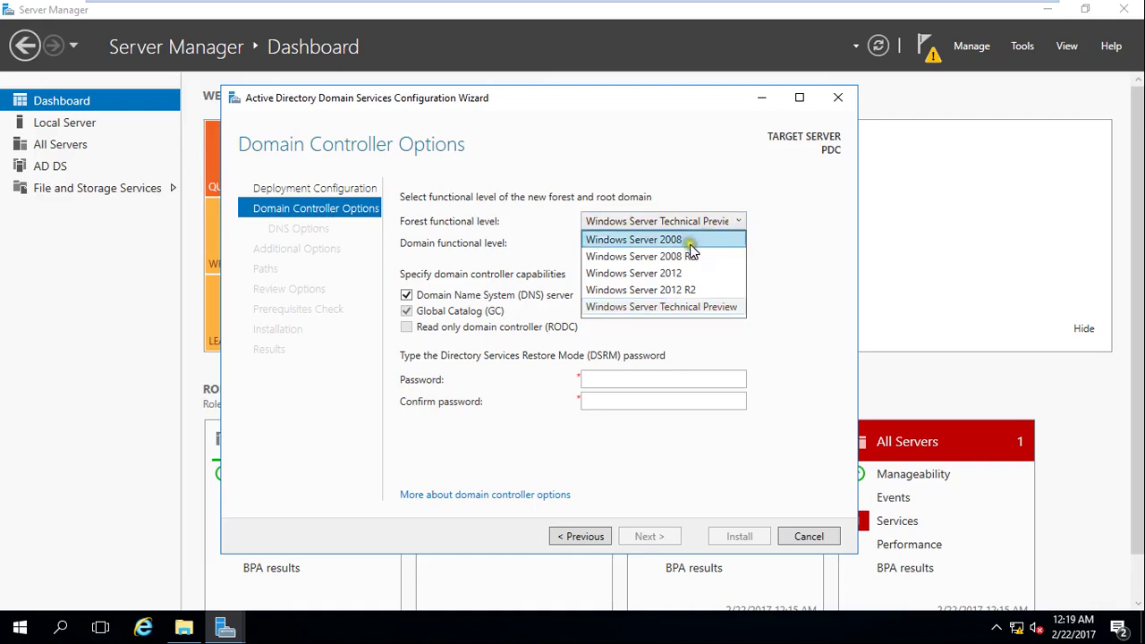
# Select Windows Server 2008 as the forest functional level.
pyautogui.click(691, 241)
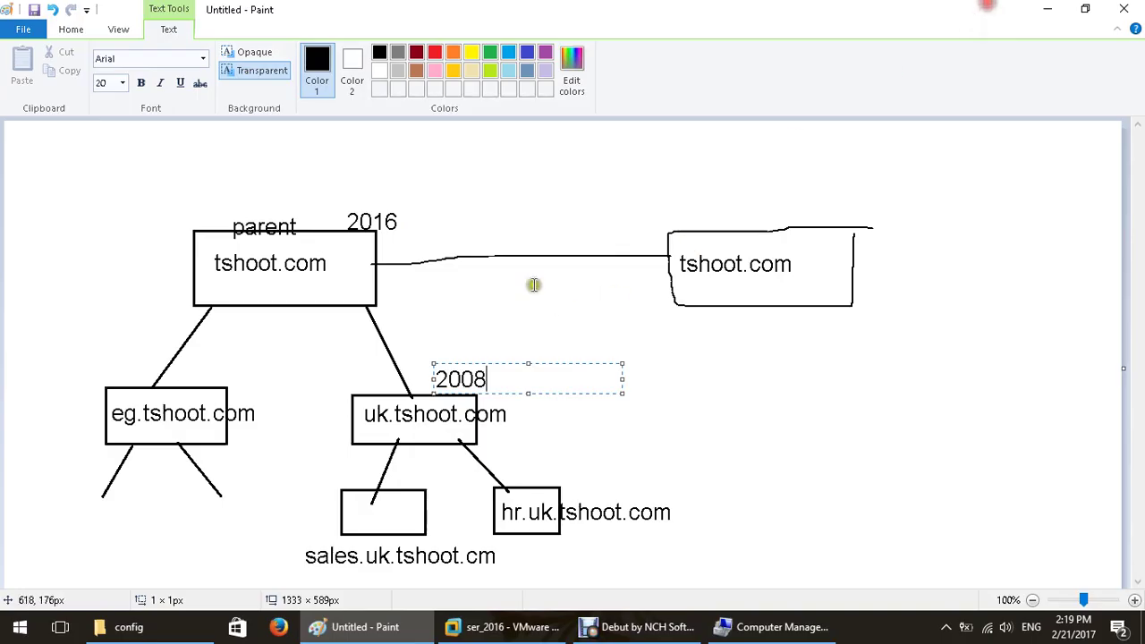
# Underline both tshoot.com labels, mark beside the left box, and write 2 in the right box.
pyautogui.click(1012, 27)
pyautogui.click(268, 174)
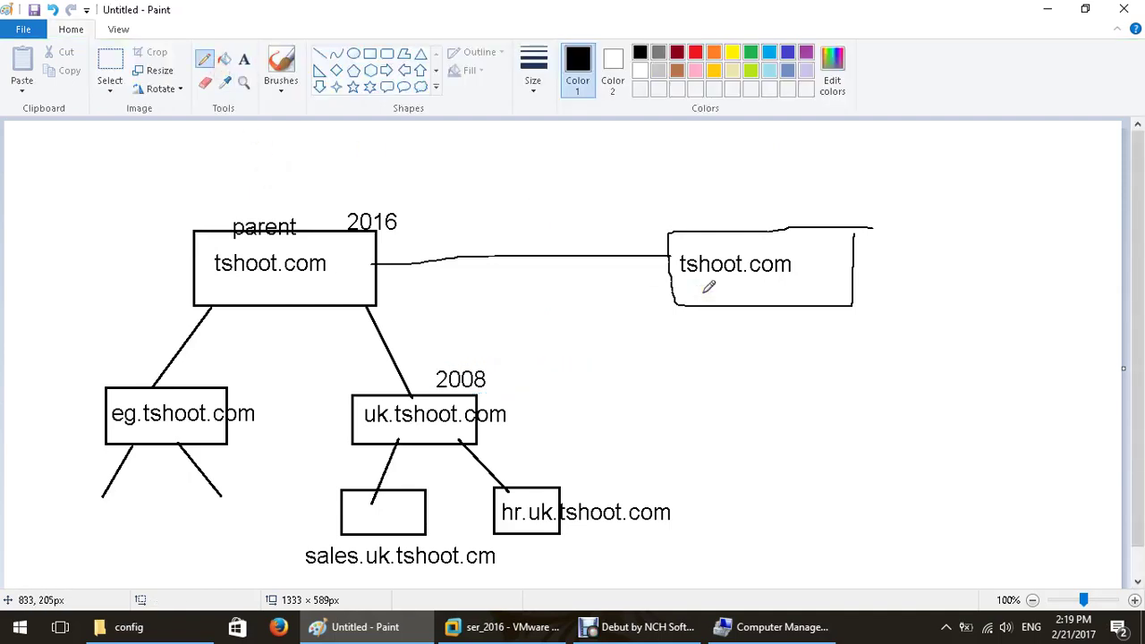
pyautogui.moveTo(705, 286); pyautogui.dragTo(756, 286)
pyautogui.moveTo(258, 278); pyautogui.dragTo(331, 283)
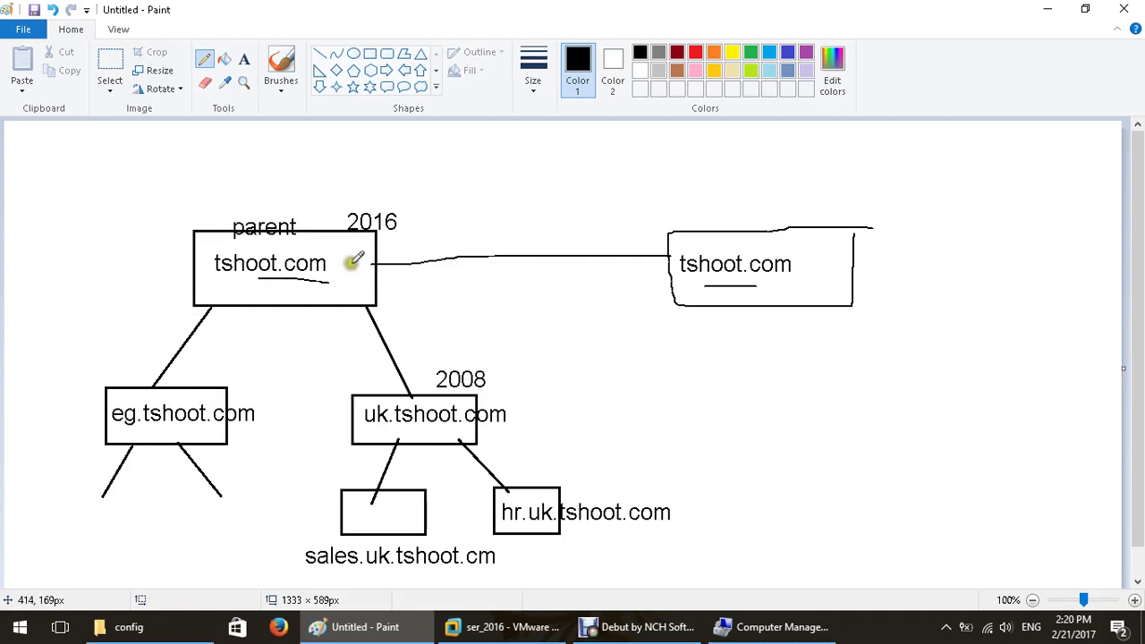
pyautogui.moveTo(349, 258); pyautogui.dragTo(376, 279)
pyautogui.moveTo(811, 271); pyautogui.dragTo(845, 274)
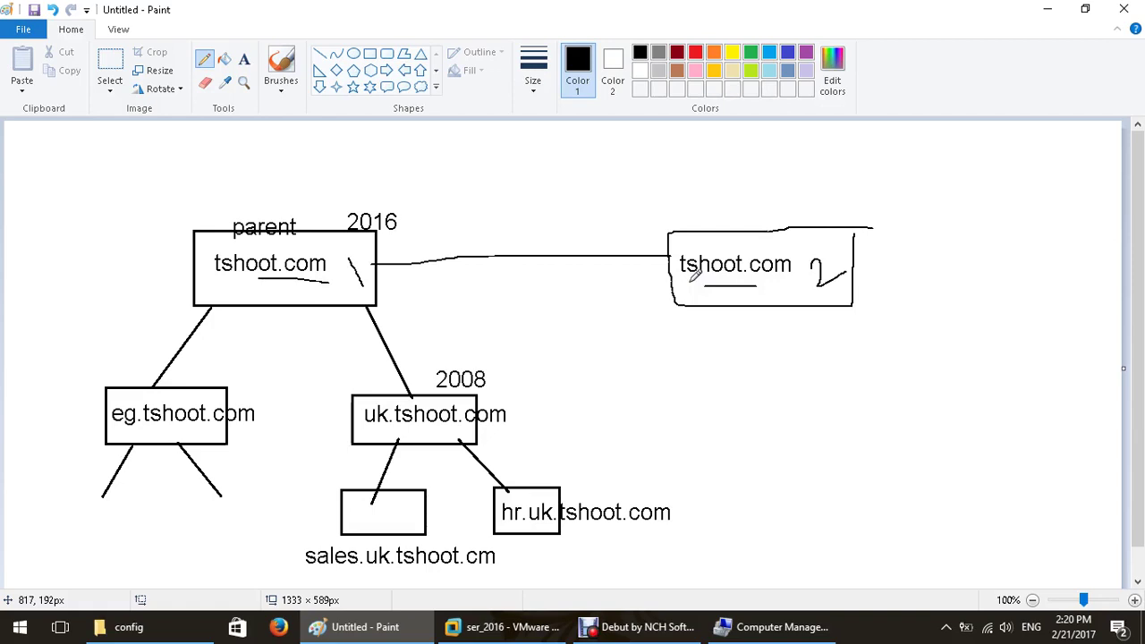
# Set the forest functional level to Windows Server Technical Preview, leaving the domain level unchanged.
pyautogui.click(492, 626)
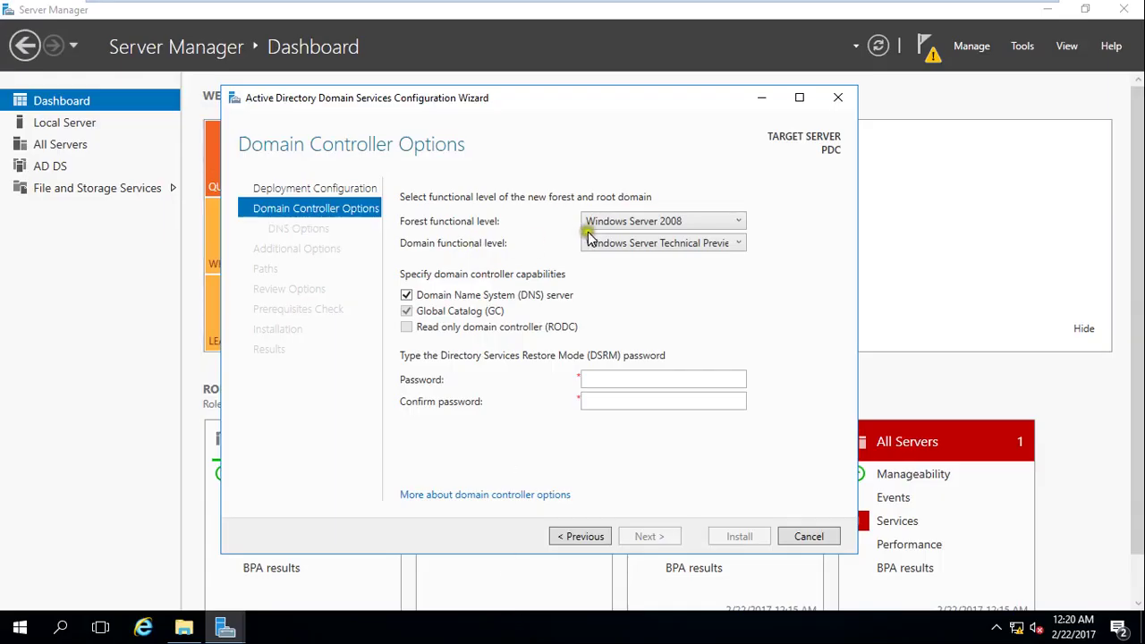
pyautogui.click(616, 245)
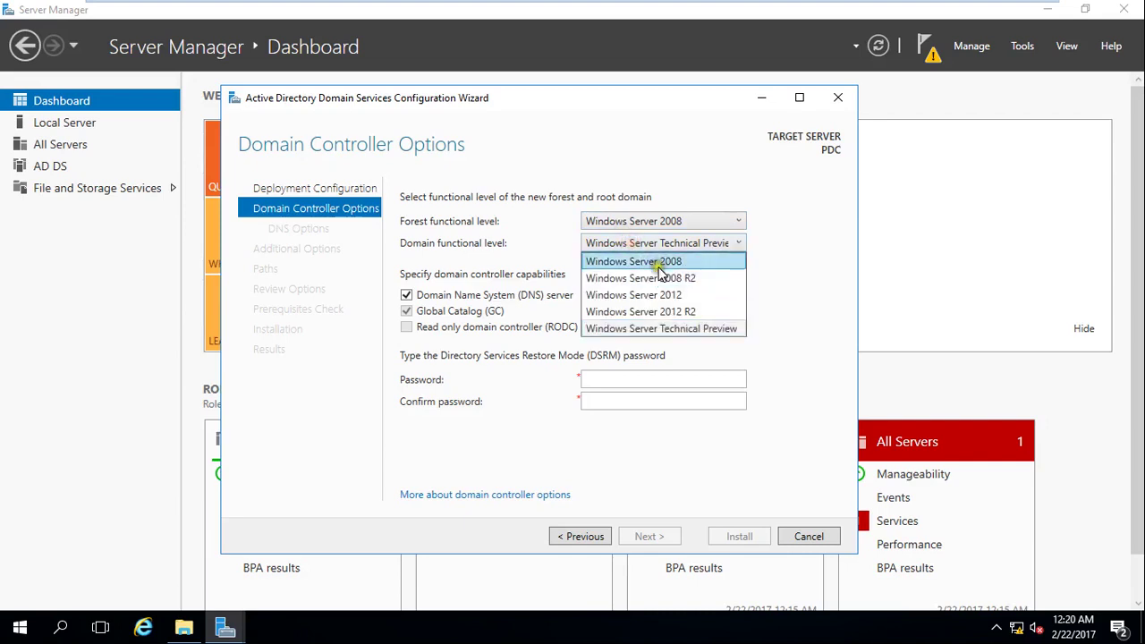
pyautogui.click(665, 223)
pyautogui.click(665, 222)
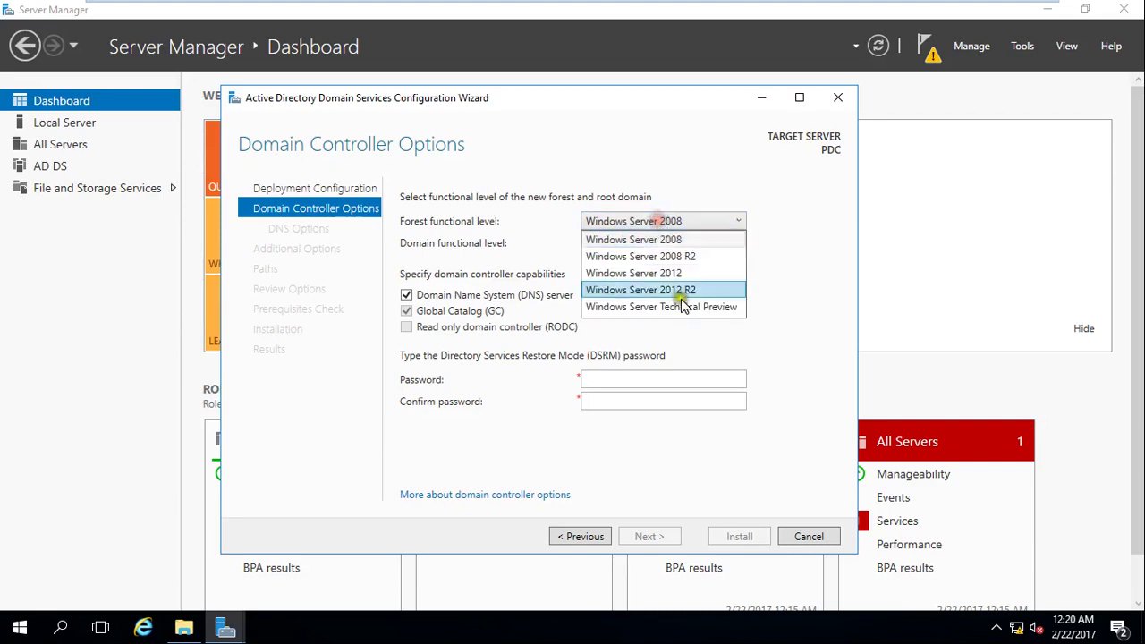
pyautogui.click(685, 307)
pyautogui.click(693, 244)
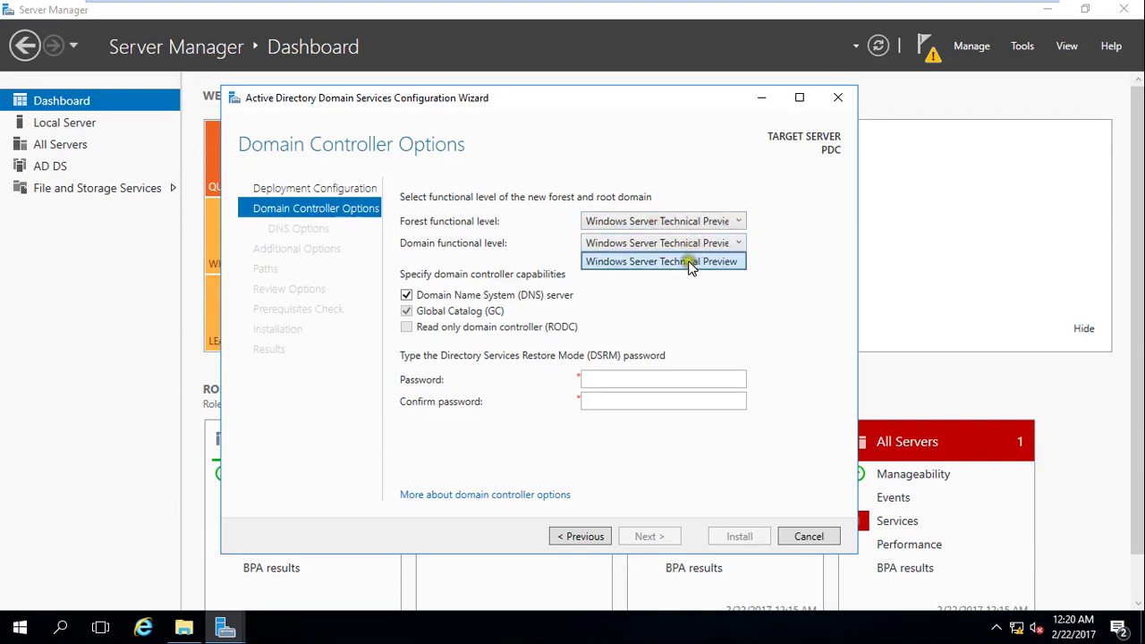
pyautogui.click(685, 245)
pyautogui.click(686, 246)
pyautogui.click(685, 250)
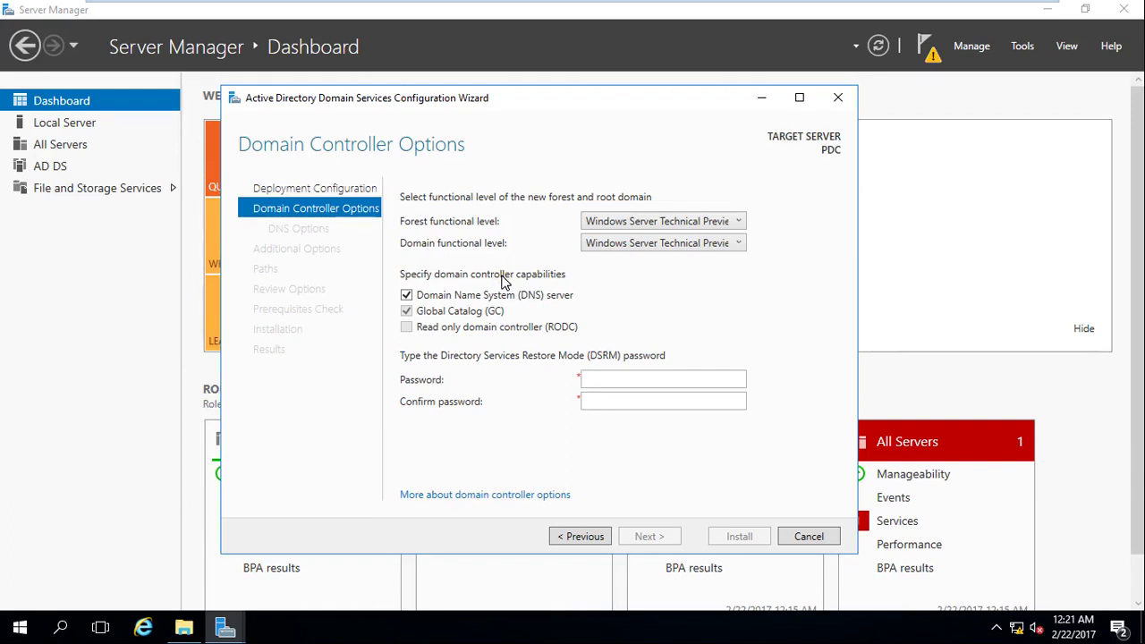
# Set both forest and domain functional levels to Windows Server 2012, keeping DNS and Global Catalog.
pyautogui.click(738, 221)
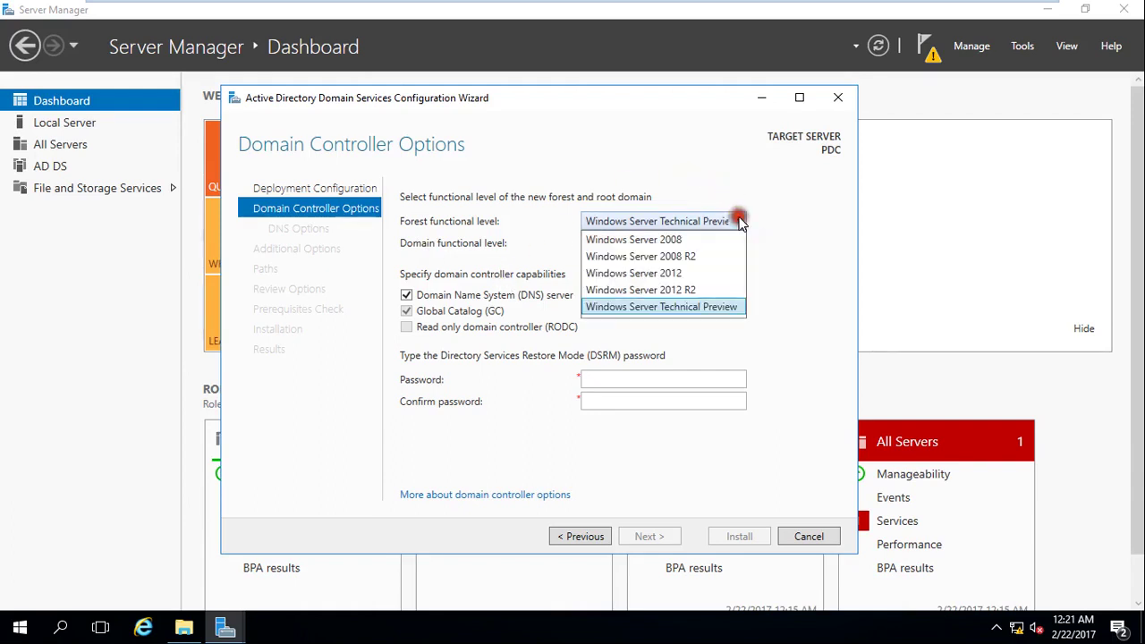
pyautogui.click(690, 307)
pyautogui.click(705, 242)
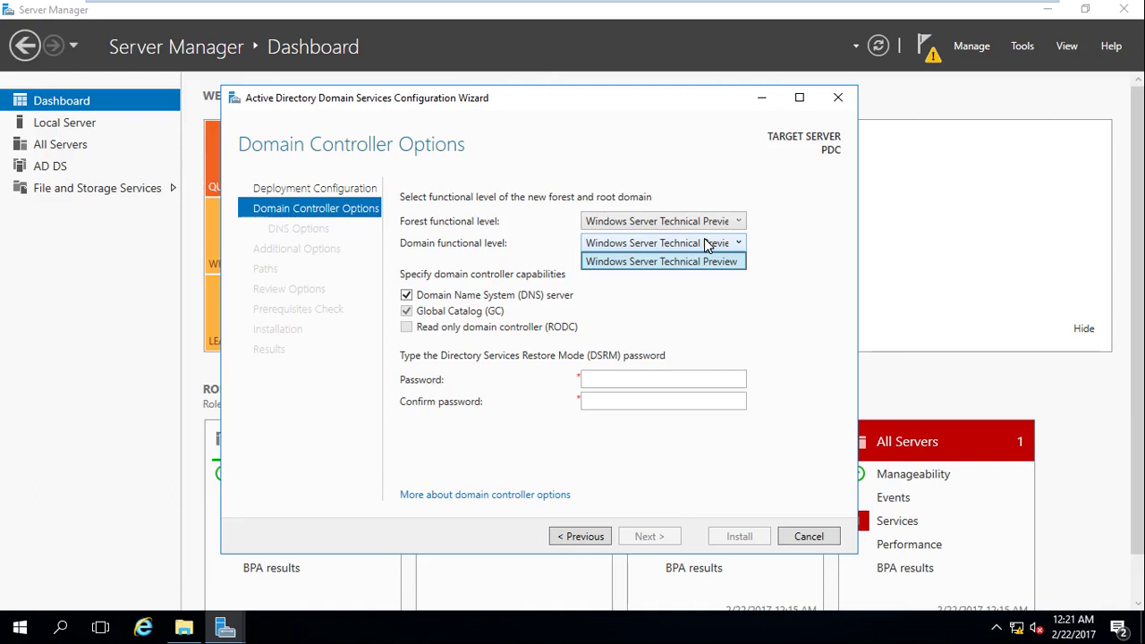
pyautogui.click(691, 221)
pyautogui.click(691, 221)
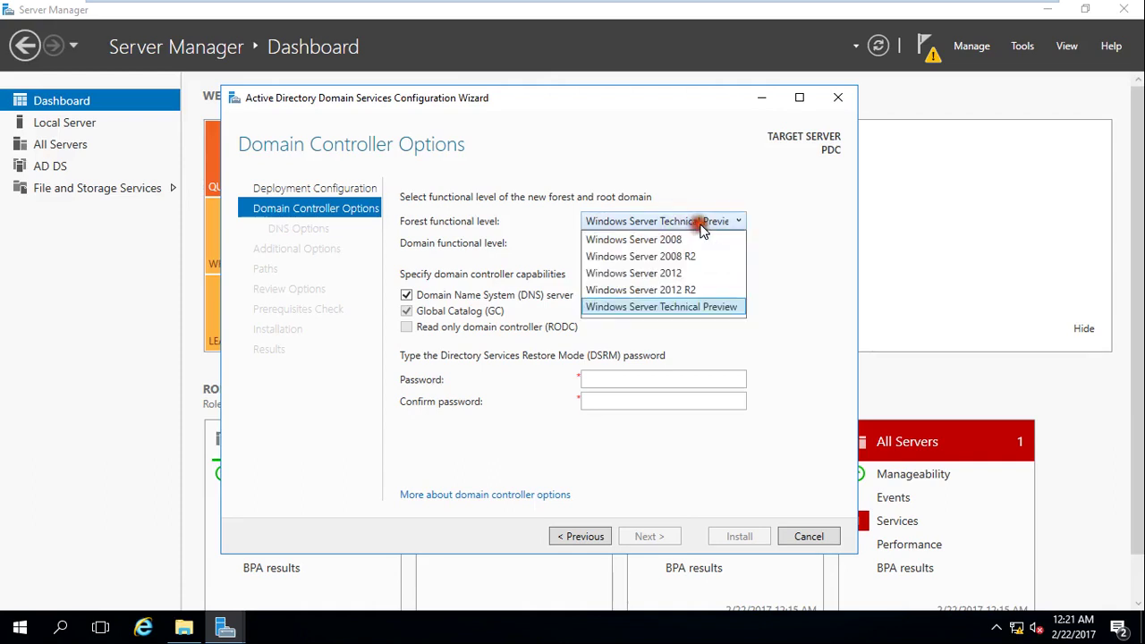
pyautogui.click(685, 273)
pyautogui.click(711, 243)
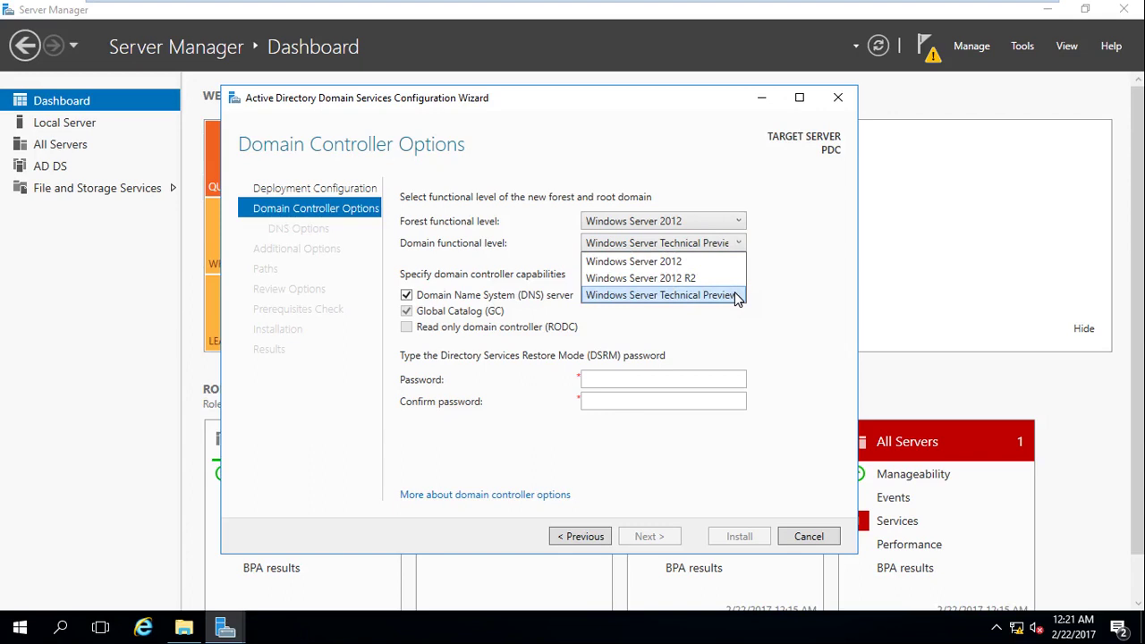
pyautogui.click(665, 260)
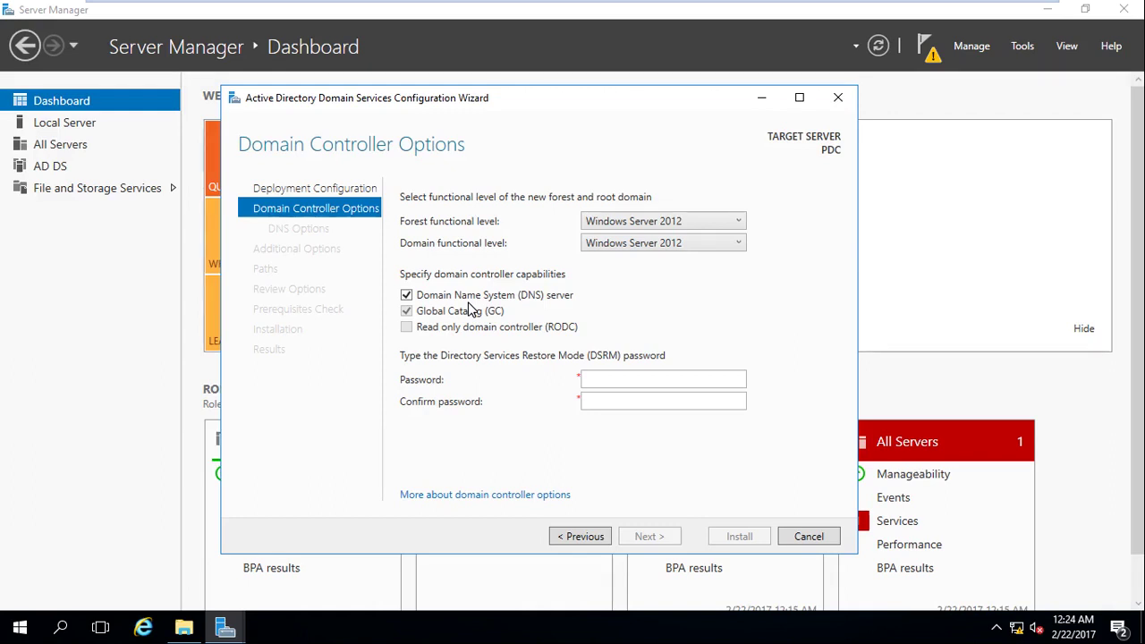
# Minimize the VM and pause the Debut screen recording from the host taskbar.
pyautogui.click(1020, 10)
pyautogui.click(635, 626)
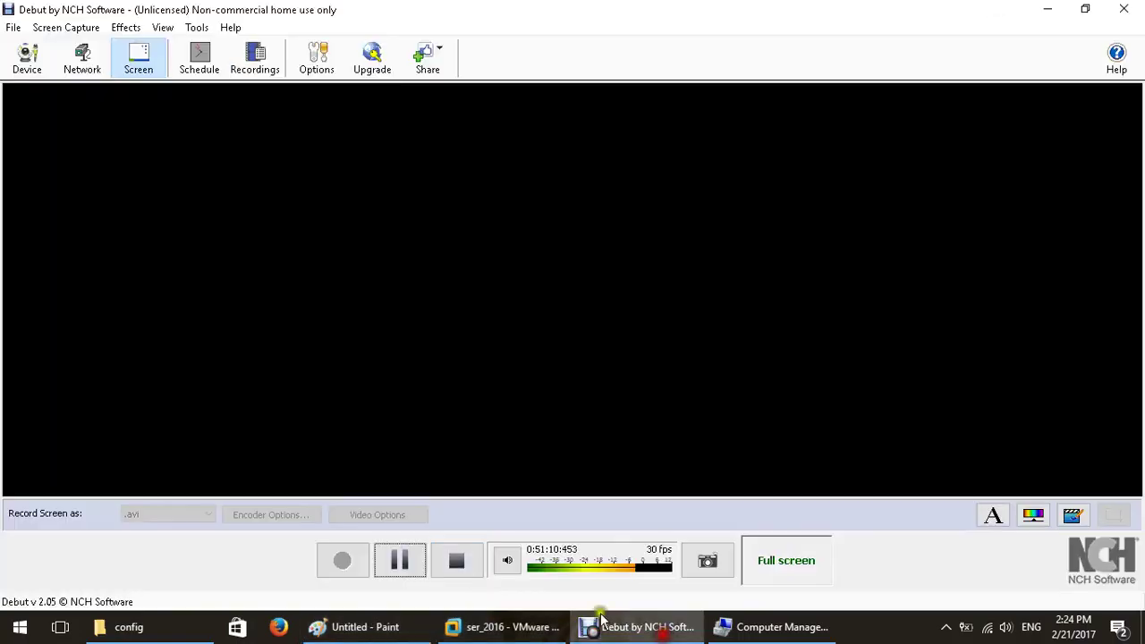
pyautogui.click(402, 561)
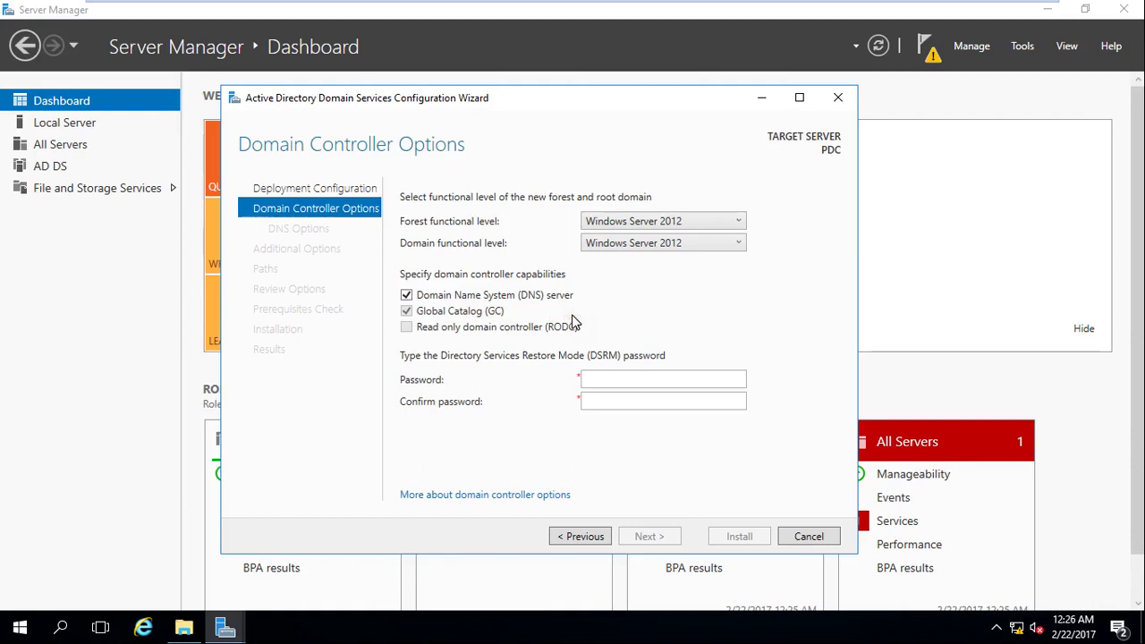
pyautogui.click(407, 311)
# Try toggling the read-only domain controller (RODC) option on Domain Controller Options.
pyautogui.click(406, 329)
# Enter and confirm the DSRM password, then continue to DNS Options.
pyautogui.click(596, 380)
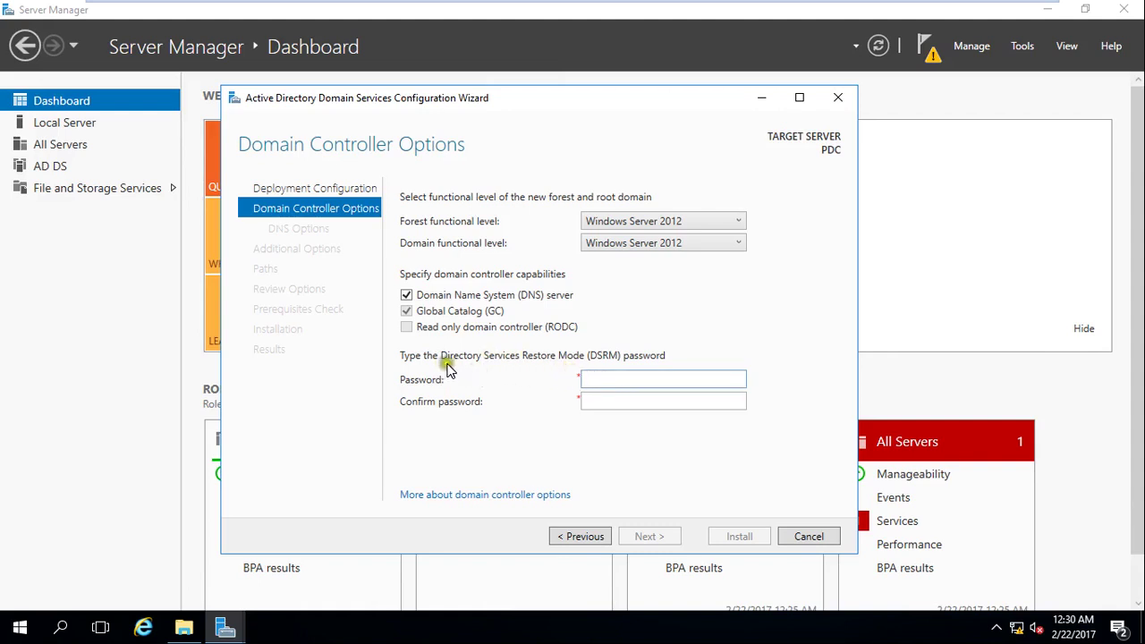
pyautogui.click(616, 380)
pyautogui.write('•••••••')
pyautogui.press('Tab')
pyautogui.write('•••••••')
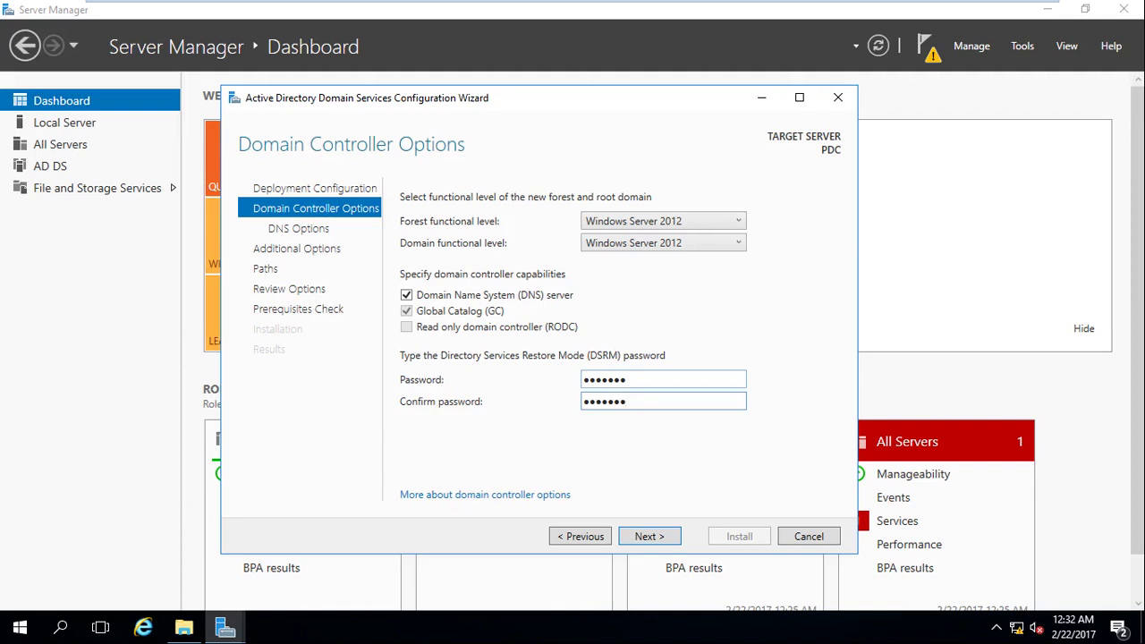
pyautogui.click(649, 536)
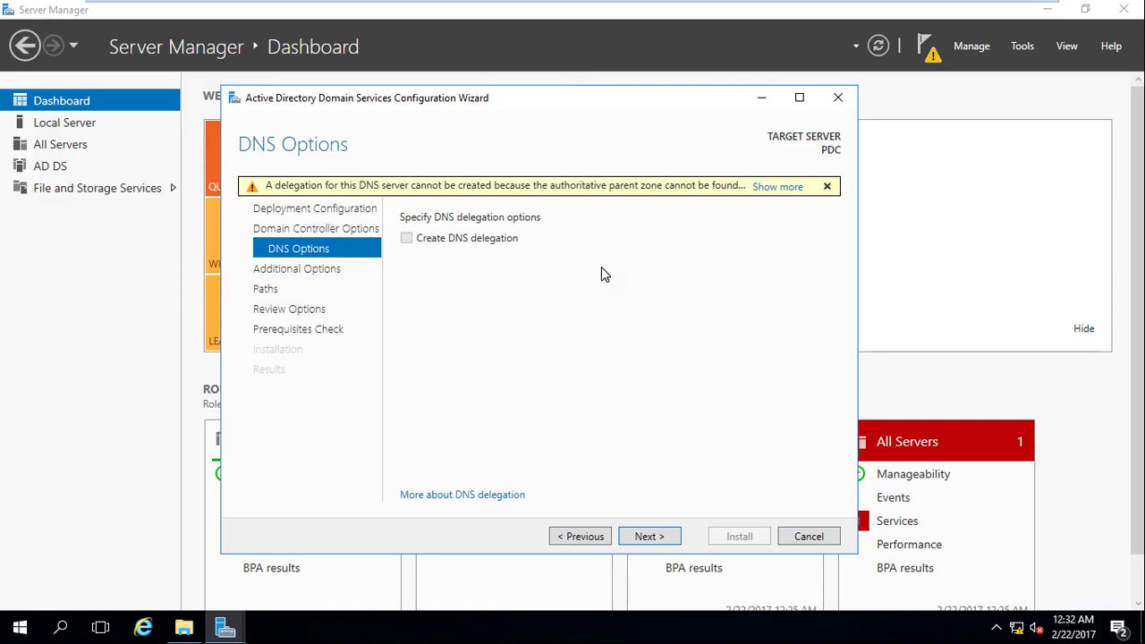
# Continue to Additional Options, highlight the NetBIOS name TSHOOT, and minimize the VM.
pyautogui.click(652, 536)
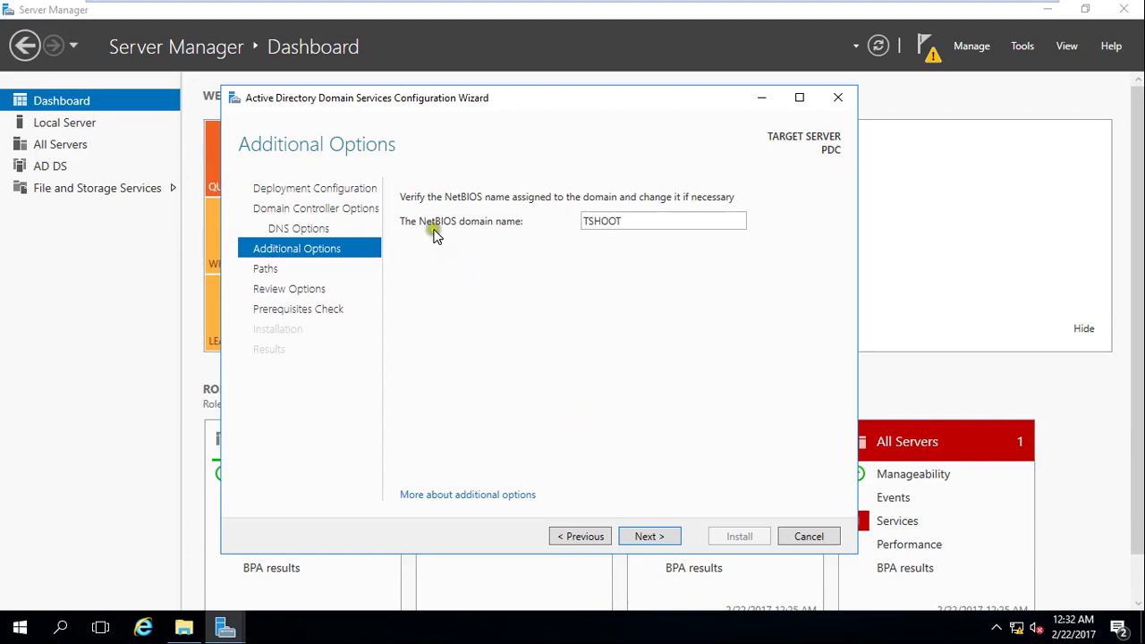
pyautogui.moveTo(625, 222); pyautogui.dragTo(553, 217)
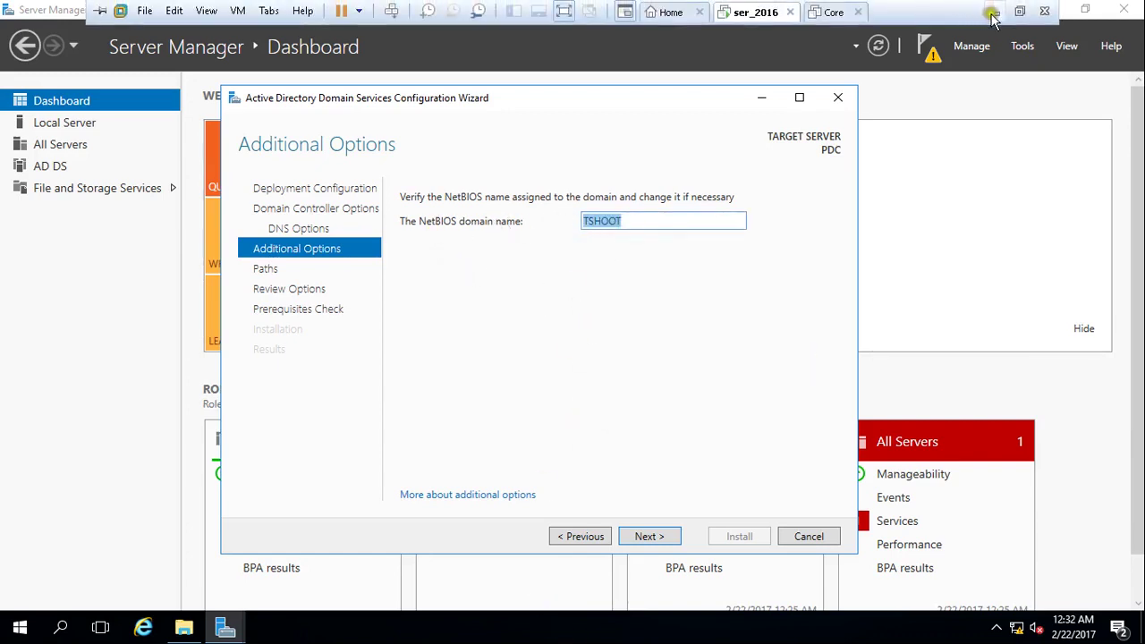
pyautogui.click(993, 12)
# Clear the old diagram and draw a vertical and a horizontal table divider line.
pyautogui.hotkey('ctrl', 'a')
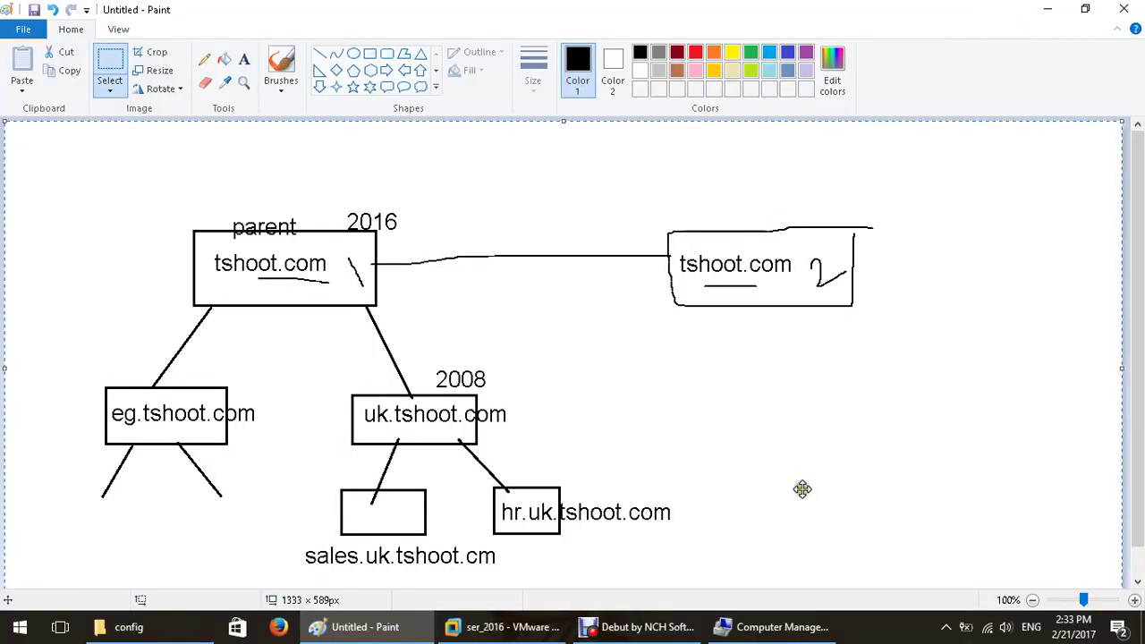
pyautogui.press('Delete')
pyautogui.click(319, 54)
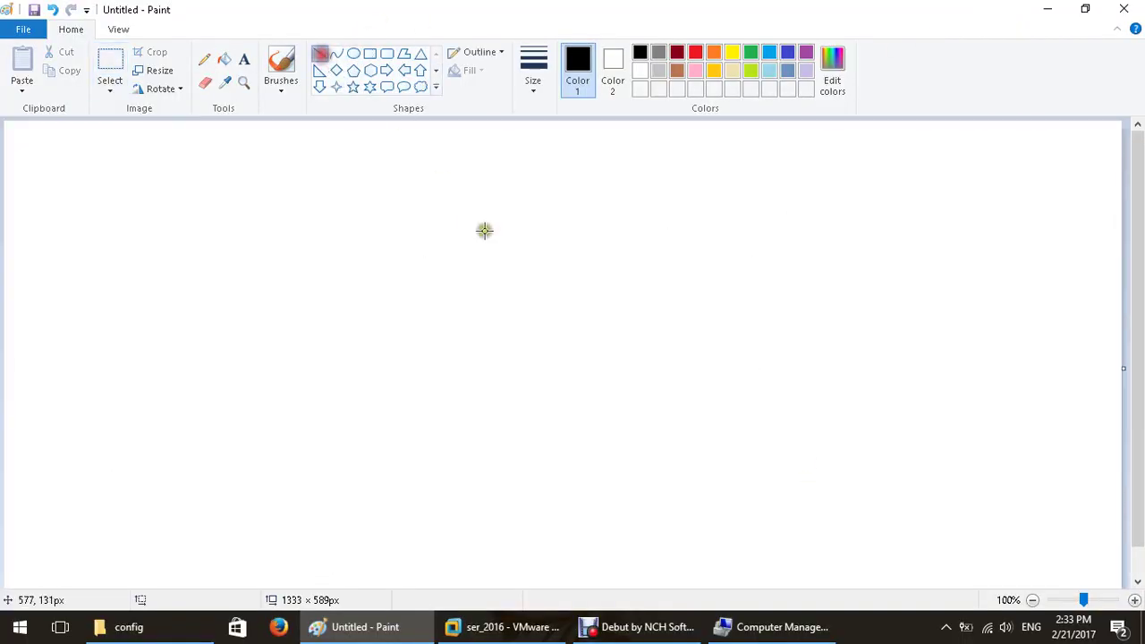
pyautogui.moveTo(461, 185); pyautogui.dragTo(462, 510)
pyautogui.moveTo(98, 247); pyautogui.dragTo(943, 248)
# Add the column headings 'hostname' and 'netbios name' above the dividers.
pyautogui.click(243, 60)
pyautogui.click(153, 194)
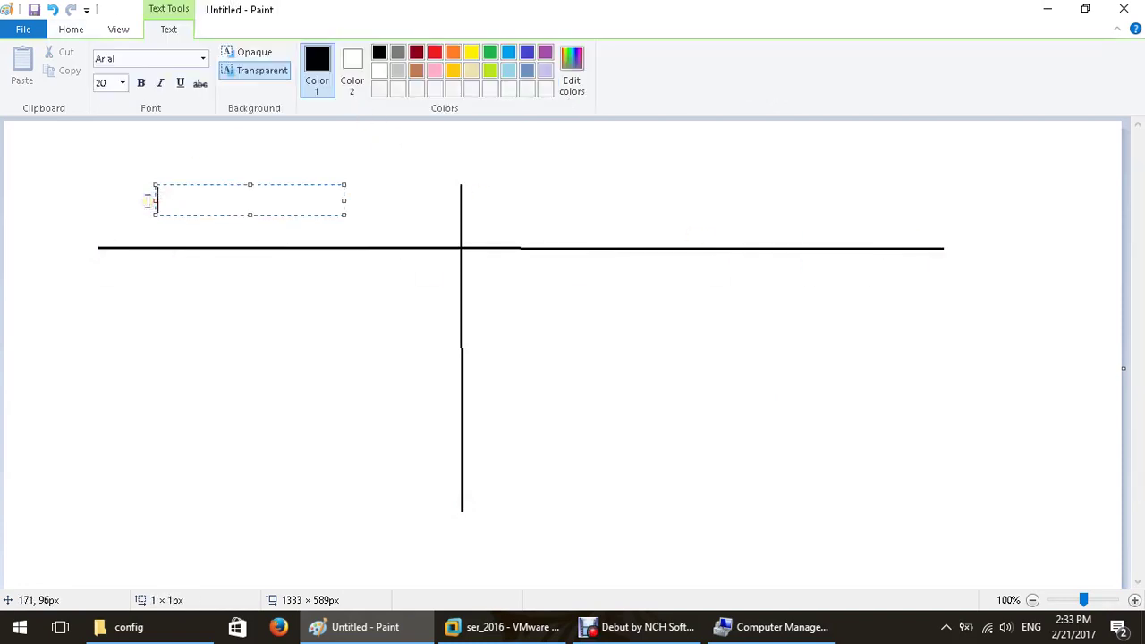
pyautogui.write('hostname')
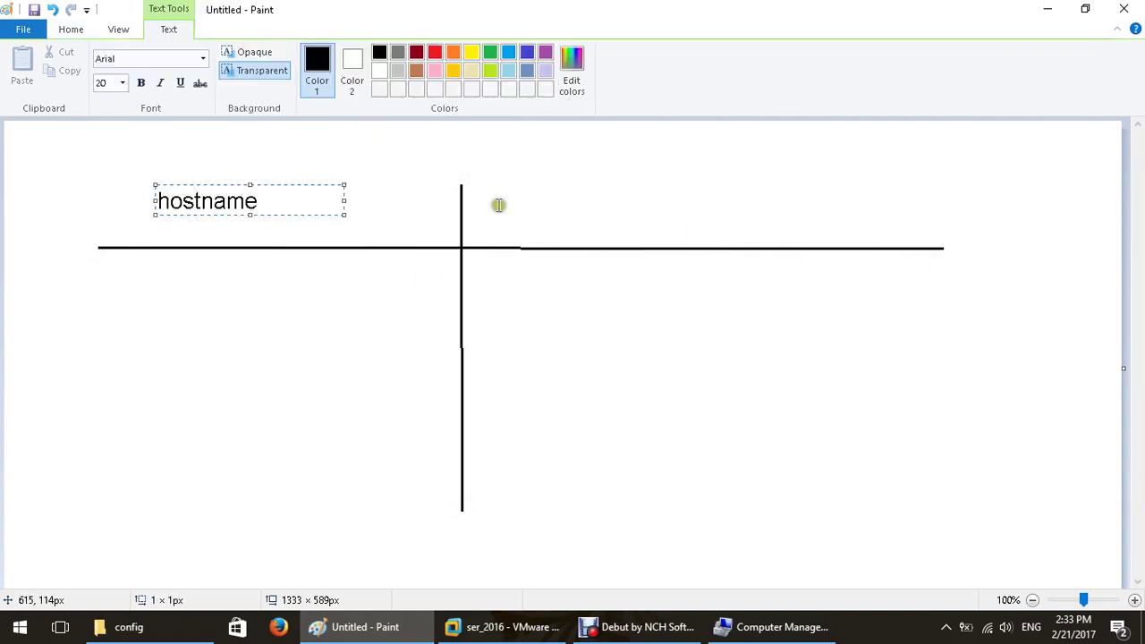
pyautogui.click(540, 190)
pyautogui.click(541, 188)
pyautogui.write('netbios name')
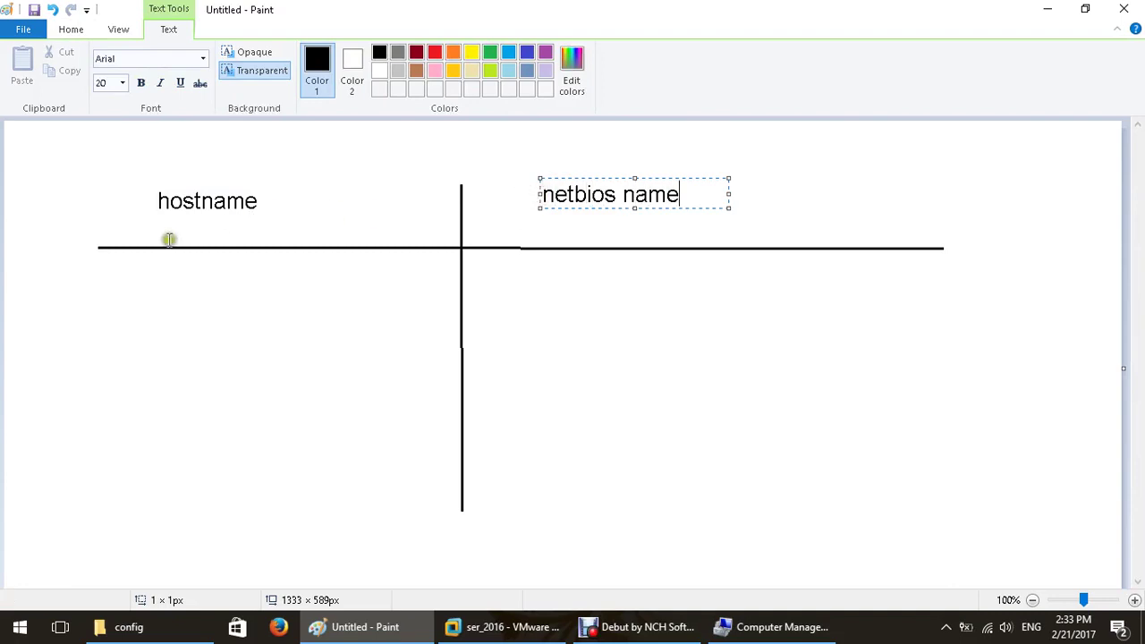
pyautogui.click(532, 280)
pyautogui.click(530, 282)
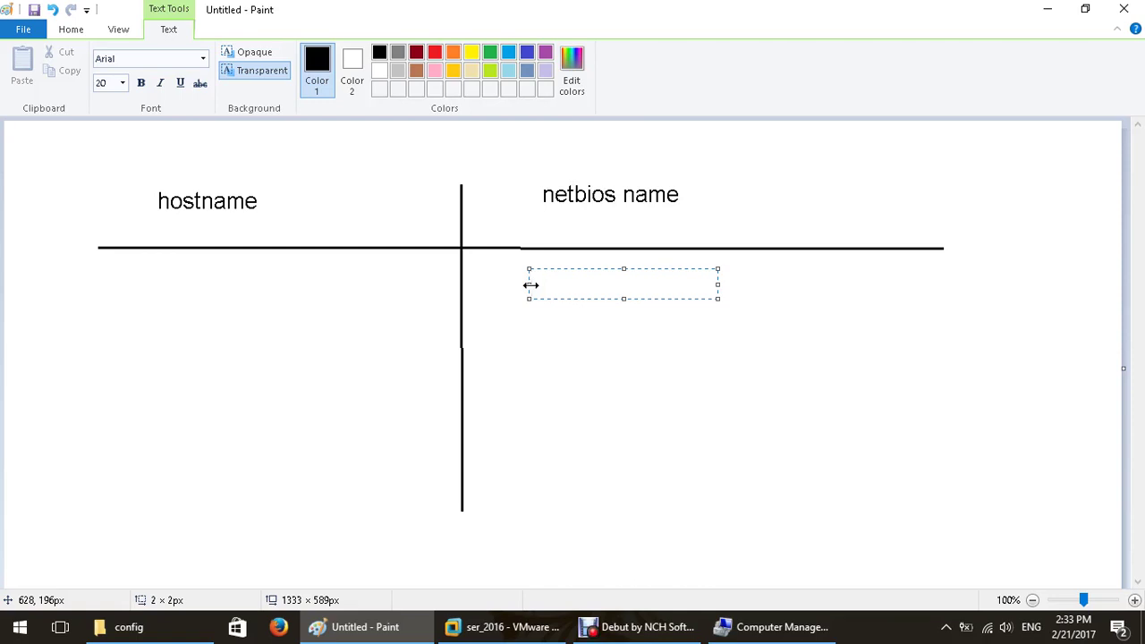
# Enter pc1 under netbios name and list pc1, pc2, pc1 under hostname.
pyautogui.write('pc1')
pyautogui.click(127, 300)
pyautogui.click(126, 300)
pyautogui.write('pc1')
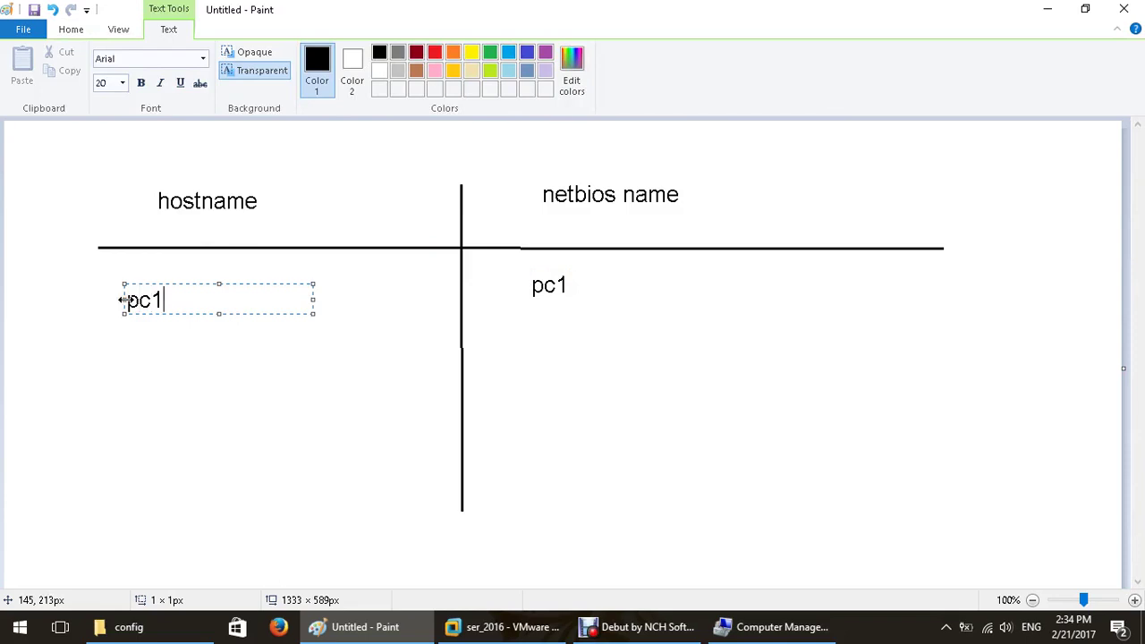
pyautogui.press('Return')
pyautogui.write('pc2')
pyautogui.press('Return')
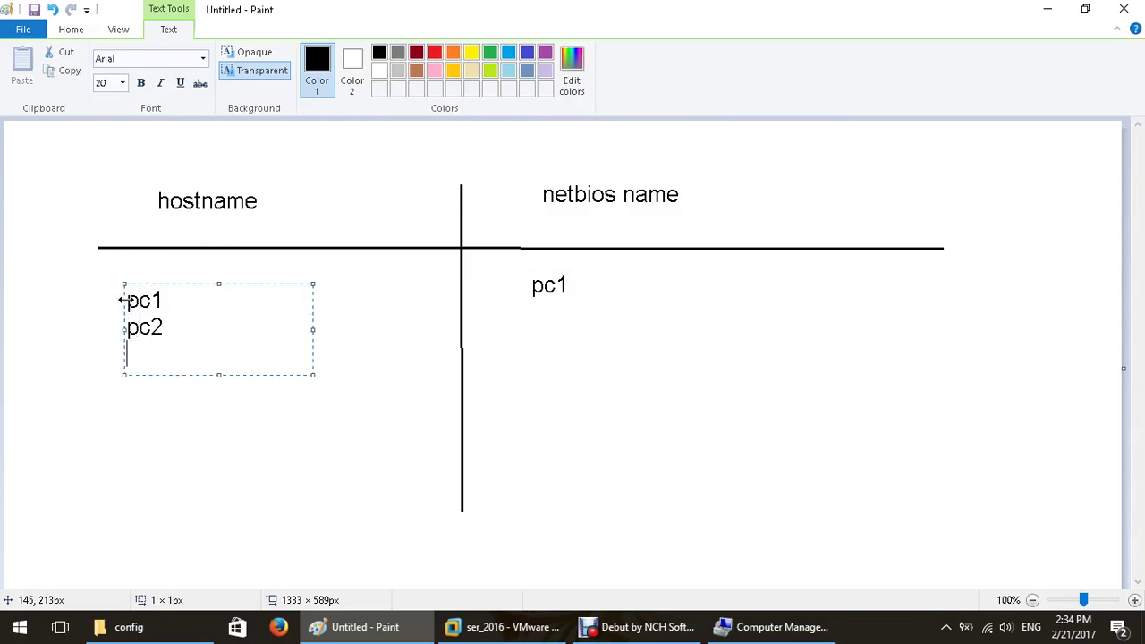
pyautogui.write('pc1')
# Extend the hostname entries to pc1.tshoot.com and pc1.ecst.com.
pyautogui.click(177, 301)
pyautogui.write('.tshoot.com')
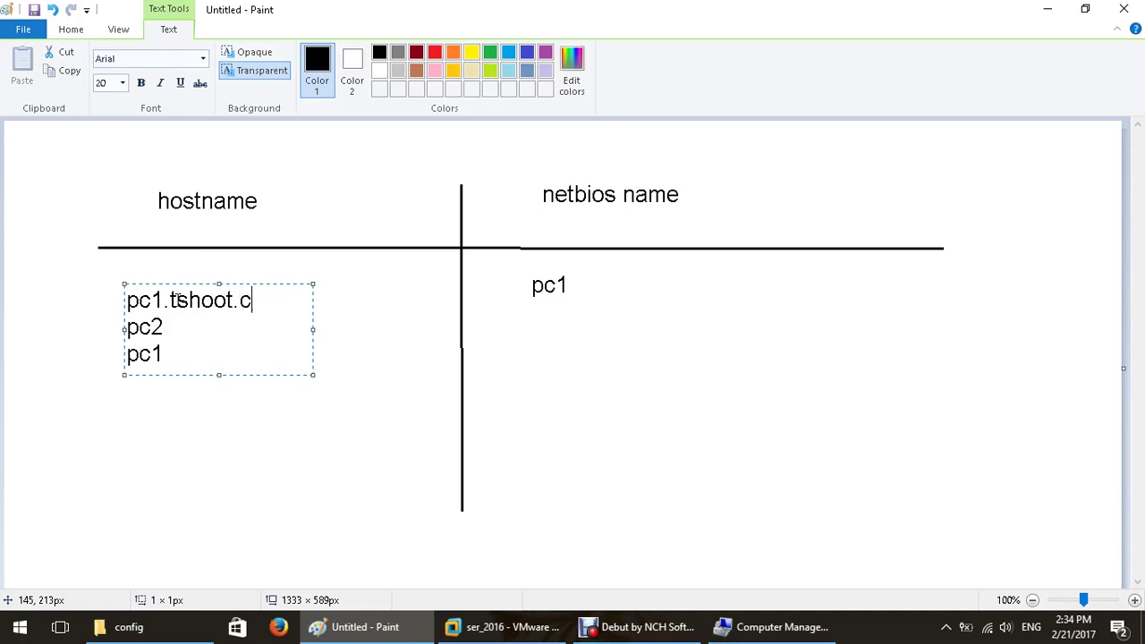
pyautogui.click(195, 349)
pyautogui.write('.ecst.com')
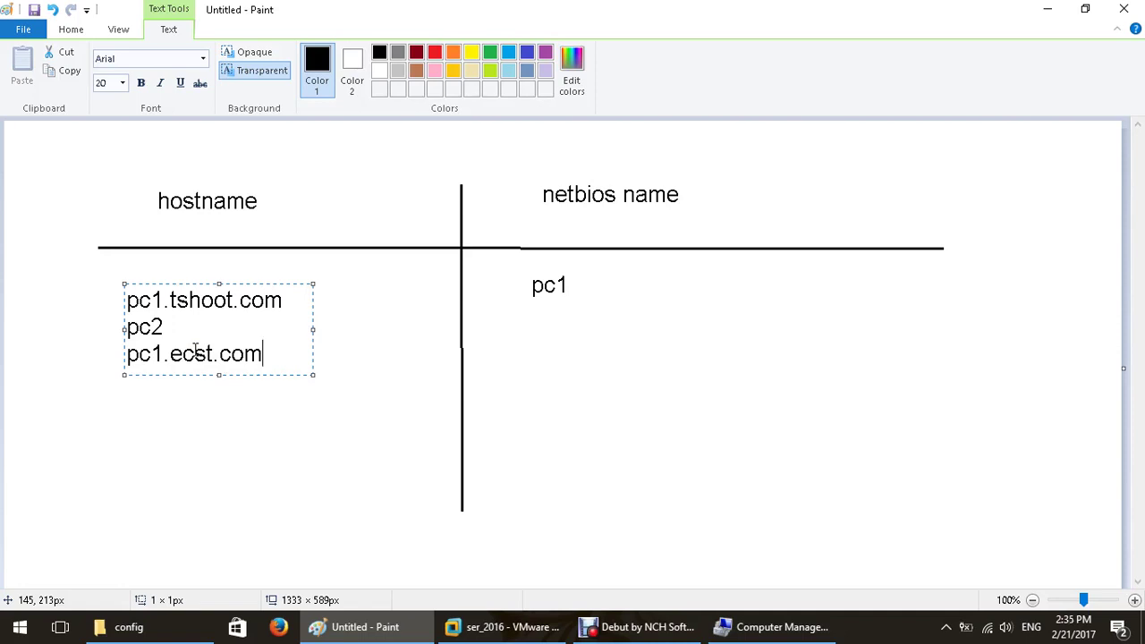
pyautogui.click(304, 446)
# Draw a brace under pc1 of pc1.ecst.com and label it 'hostname'.
pyautogui.click(204, 60)
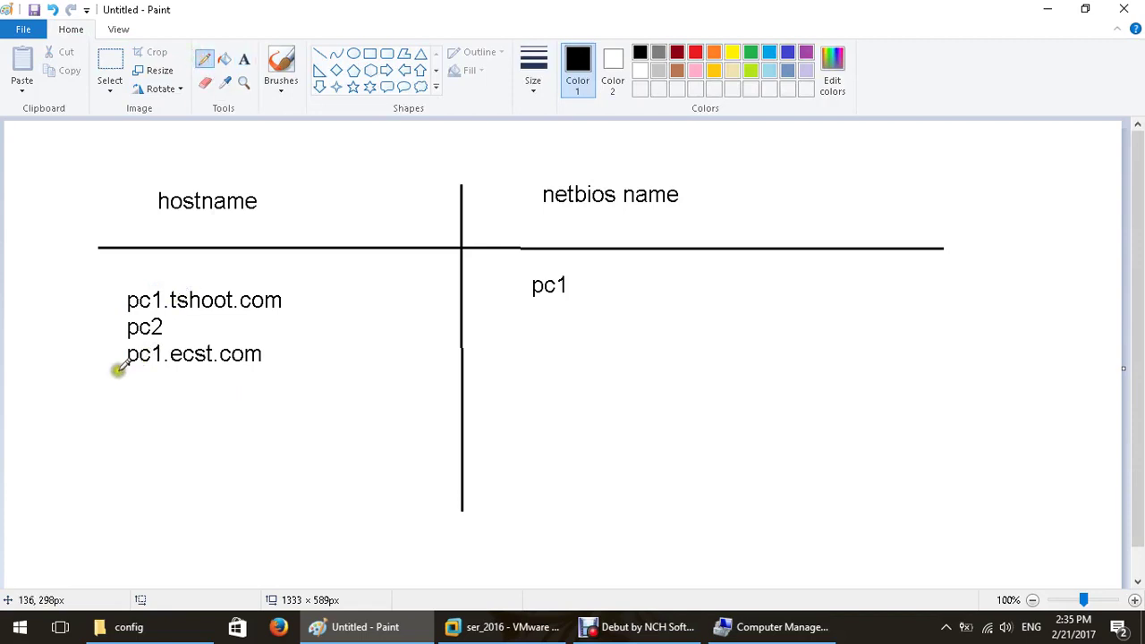
pyautogui.moveTo(116, 367)
pyautogui.mouseDown()
pyautogui.moveTo(159, 376)
pyautogui.moveTo(161, 366)
pyautogui.mouseUp()
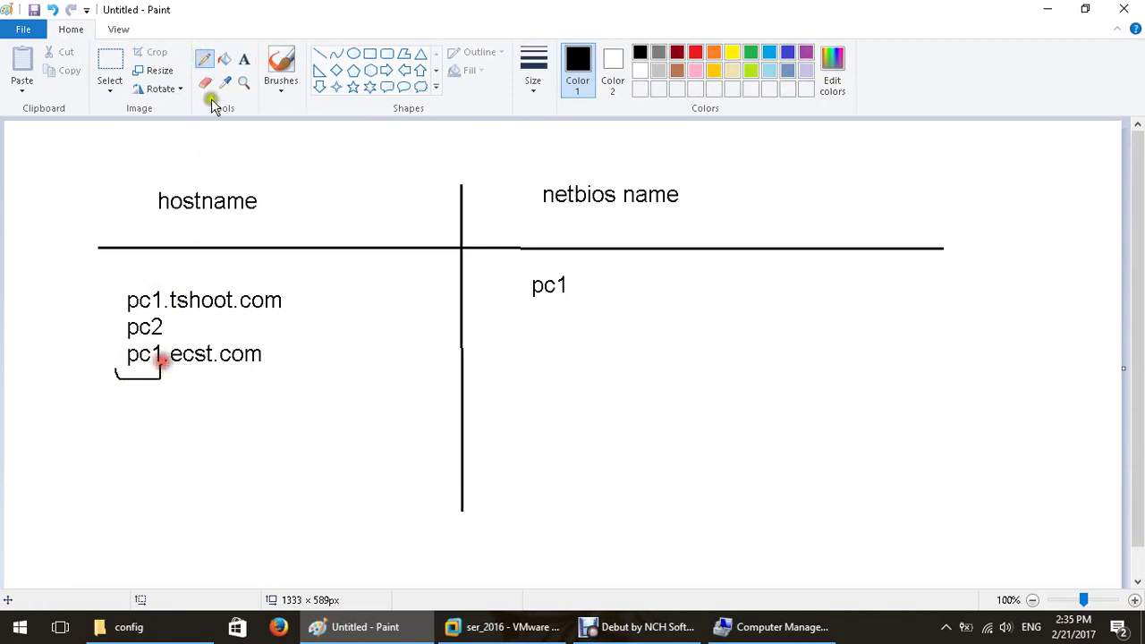
pyautogui.click(243, 59)
pyautogui.click(75, 380)
pyautogui.write('hosy')
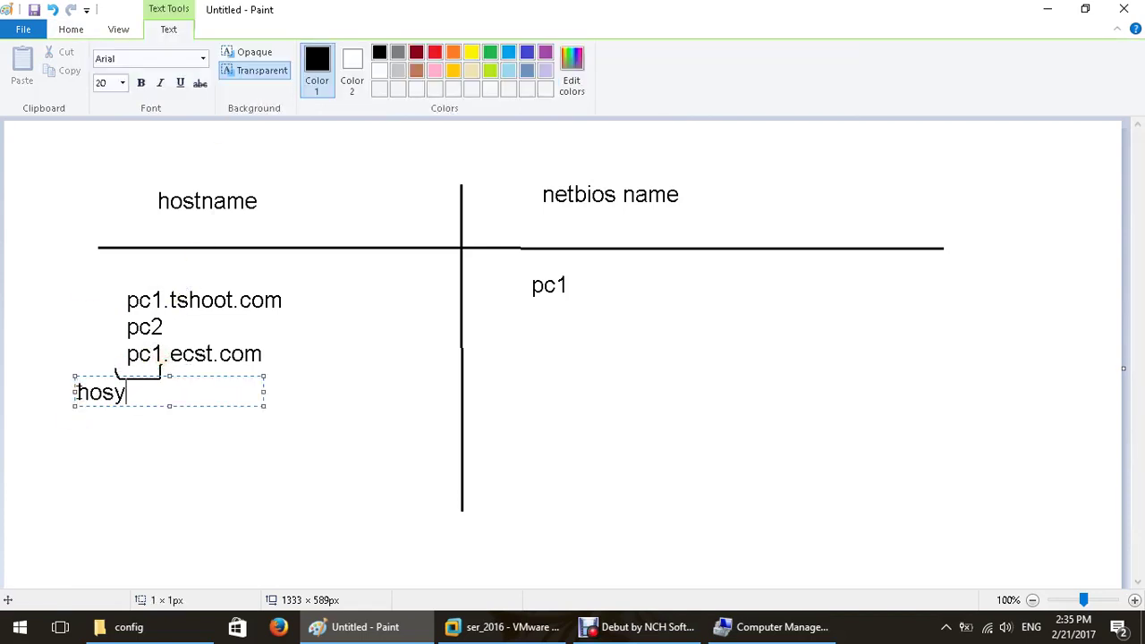
pyautogui.press('BackSpace')
pyautogui.write('tname')
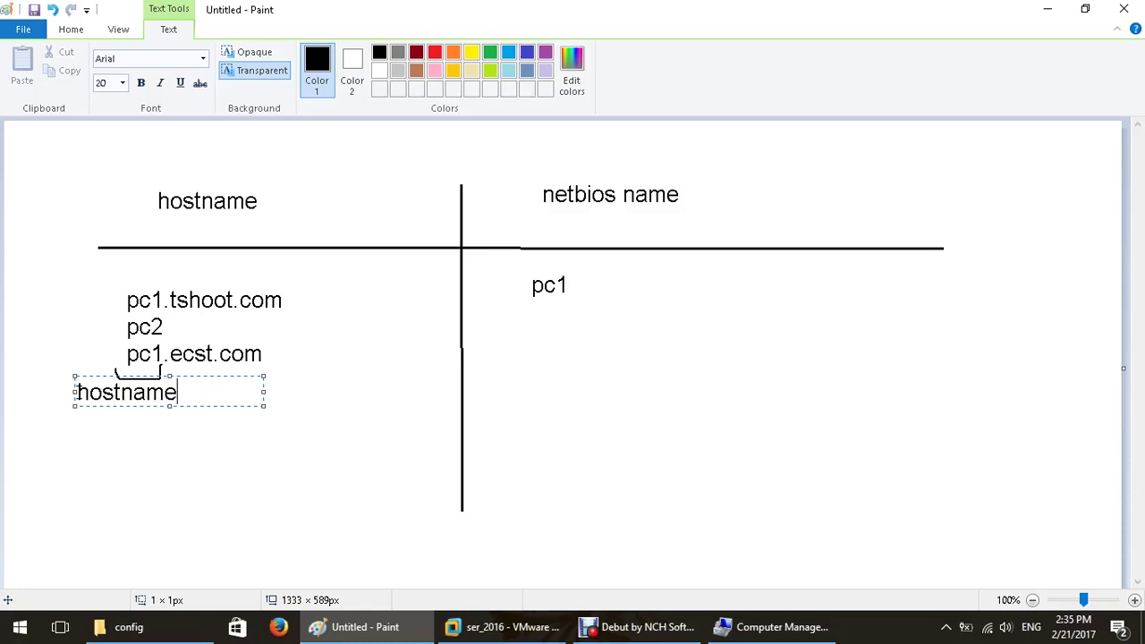
pyautogui.click(231, 494)
# Draw a brace under ecst.com and label it 'domain name'.
pyautogui.click(204, 59)
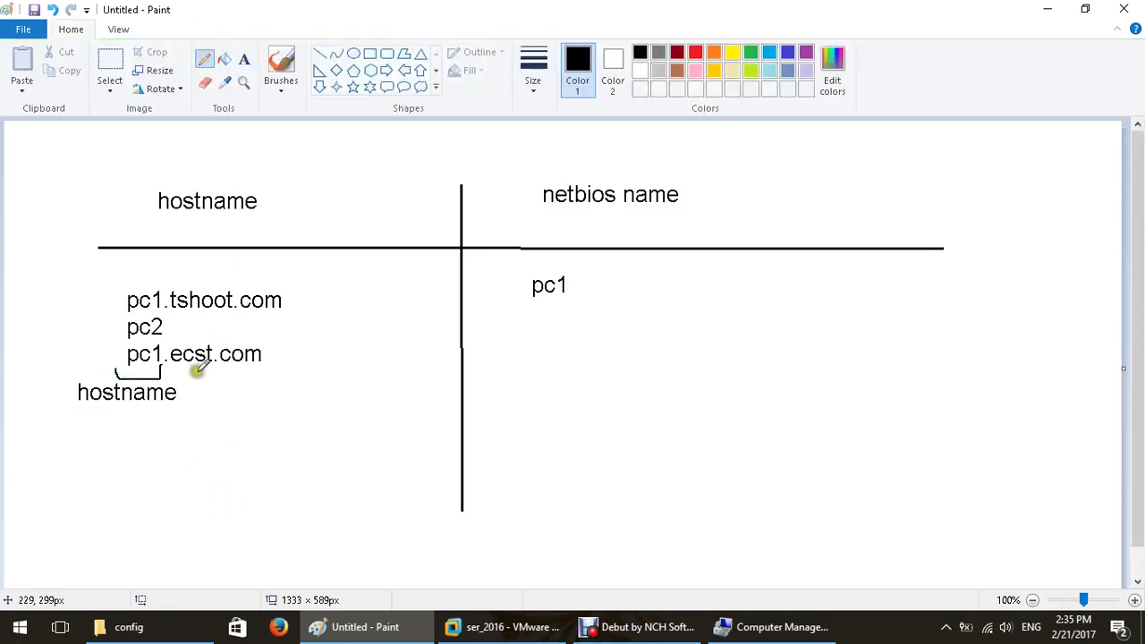
pyautogui.moveTo(190, 367)
pyautogui.mouseDown()
pyautogui.moveTo(198, 379)
pyautogui.moveTo(293, 356)
pyautogui.mouseUp()
pyautogui.click(244, 59)
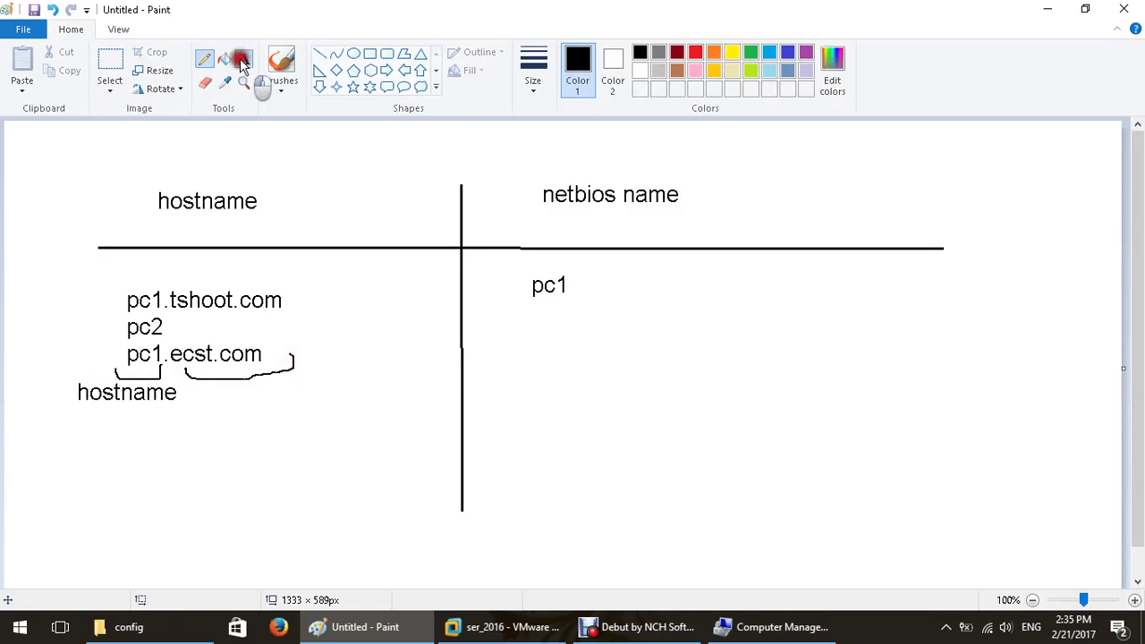
pyautogui.click(241, 394)
pyautogui.write('domai')
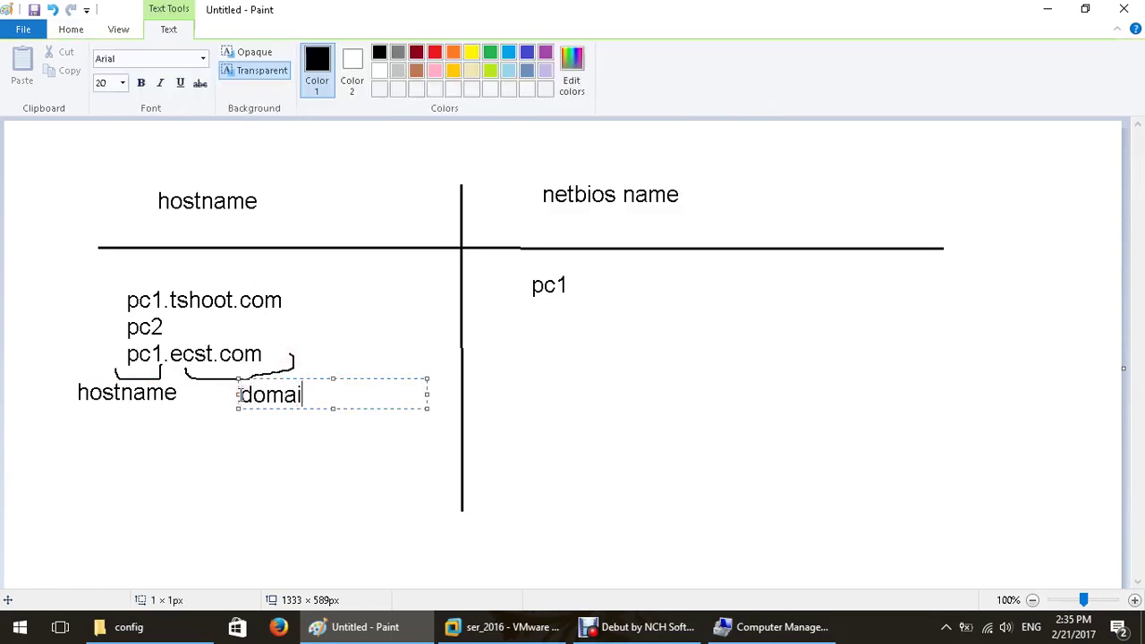
pyautogui.write('n name')
pyautogui.click(320, 177)
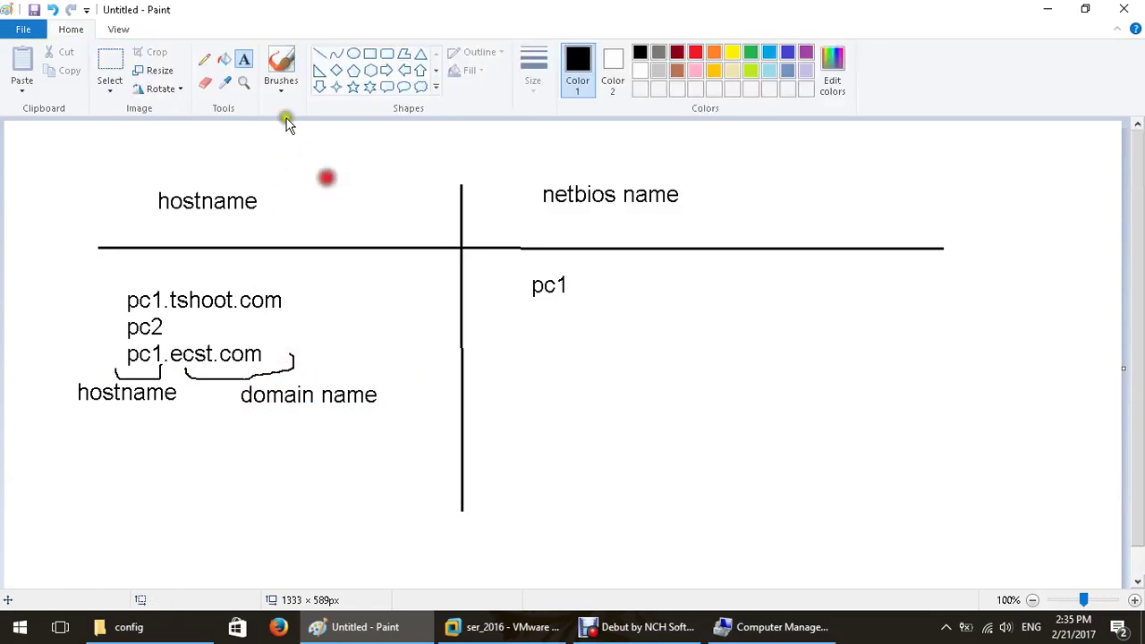
# Draw a long brace under both parts labelled 'FQDN' / 'fully qualified domain name'.
pyautogui.click(205, 59)
pyautogui.moveTo(84, 416)
pyautogui.mouseDown()
pyautogui.moveTo(99, 429)
pyautogui.moveTo(356, 410)
pyautogui.mouseUp()
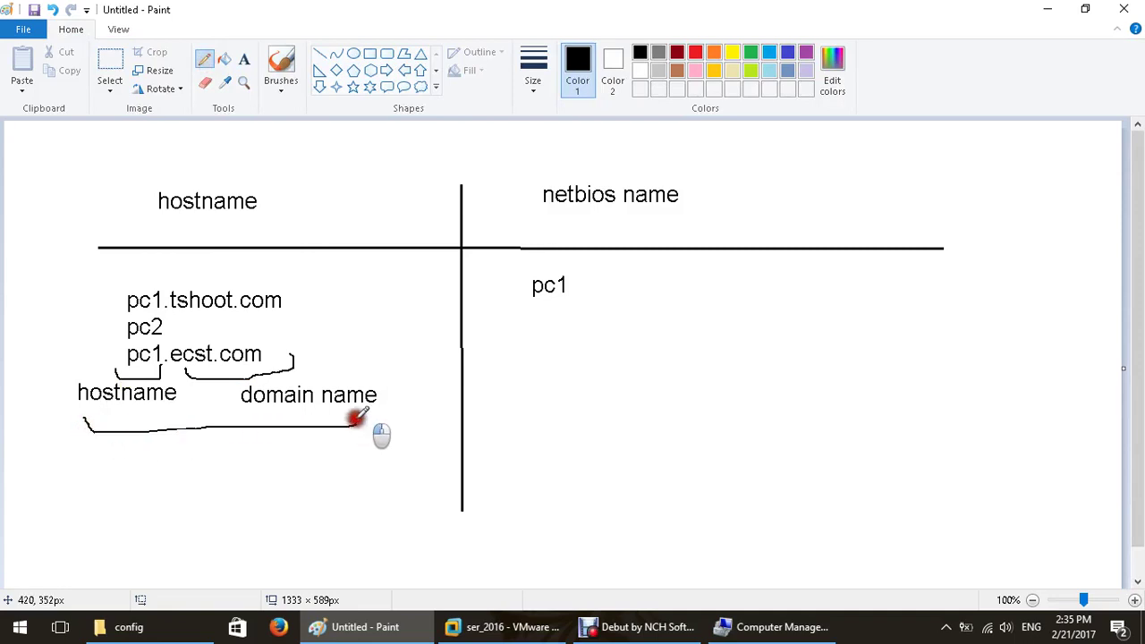
pyautogui.click(244, 60)
pyautogui.click(99, 458)
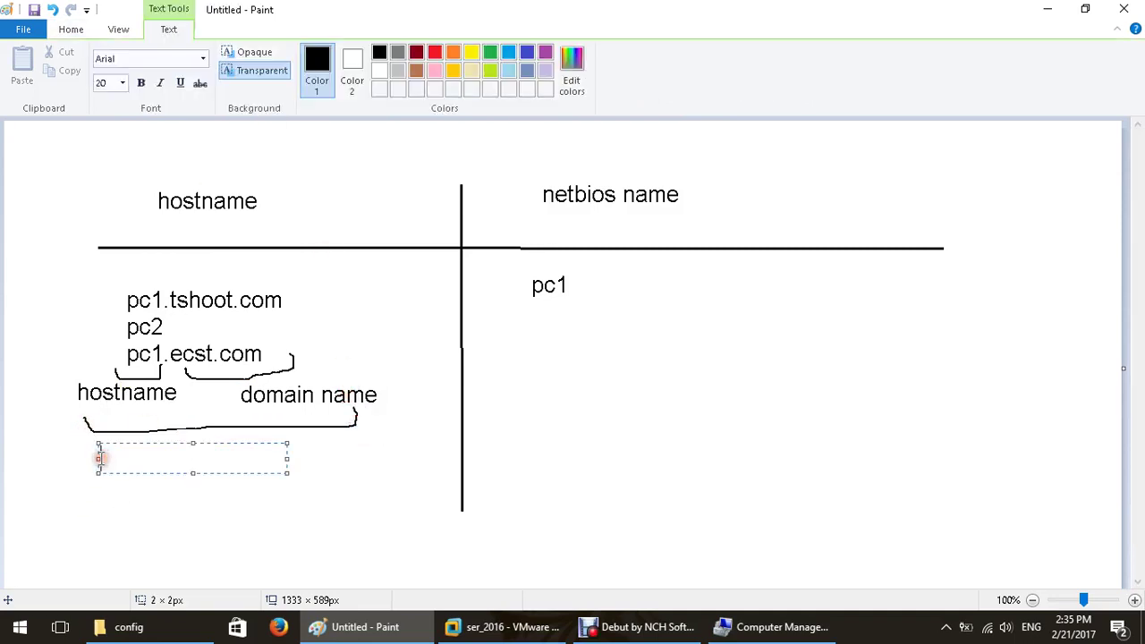
pyautogui.write('FQDN')
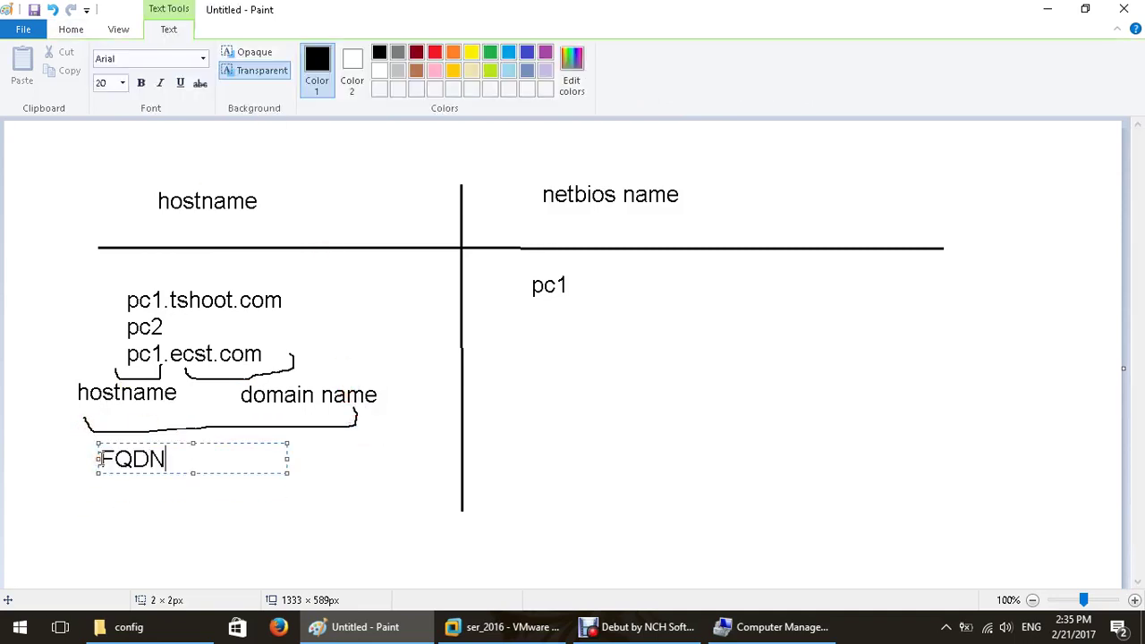
pyautogui.press('Return')
pyautogui.write('fully ')
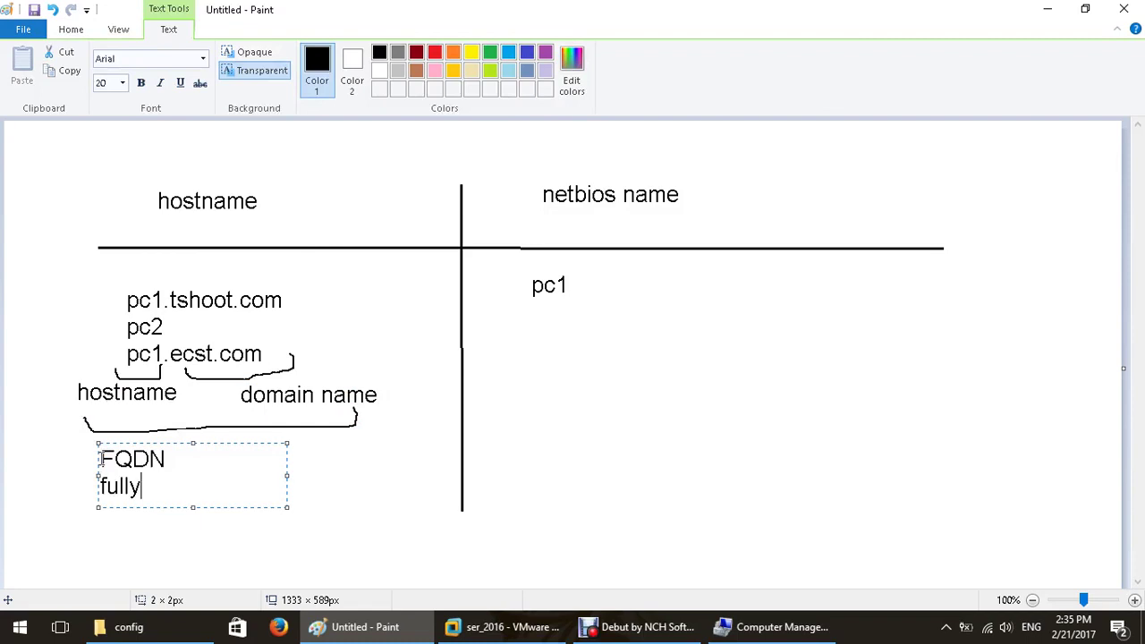
pyautogui.write('qualified ')
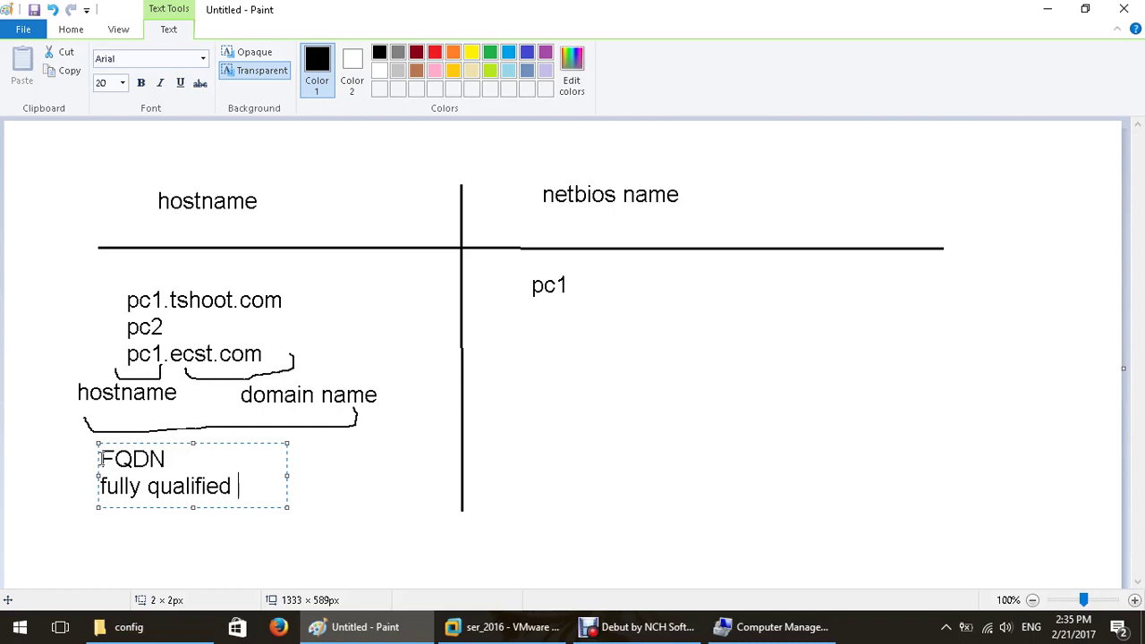
pyautogui.write('domain name')
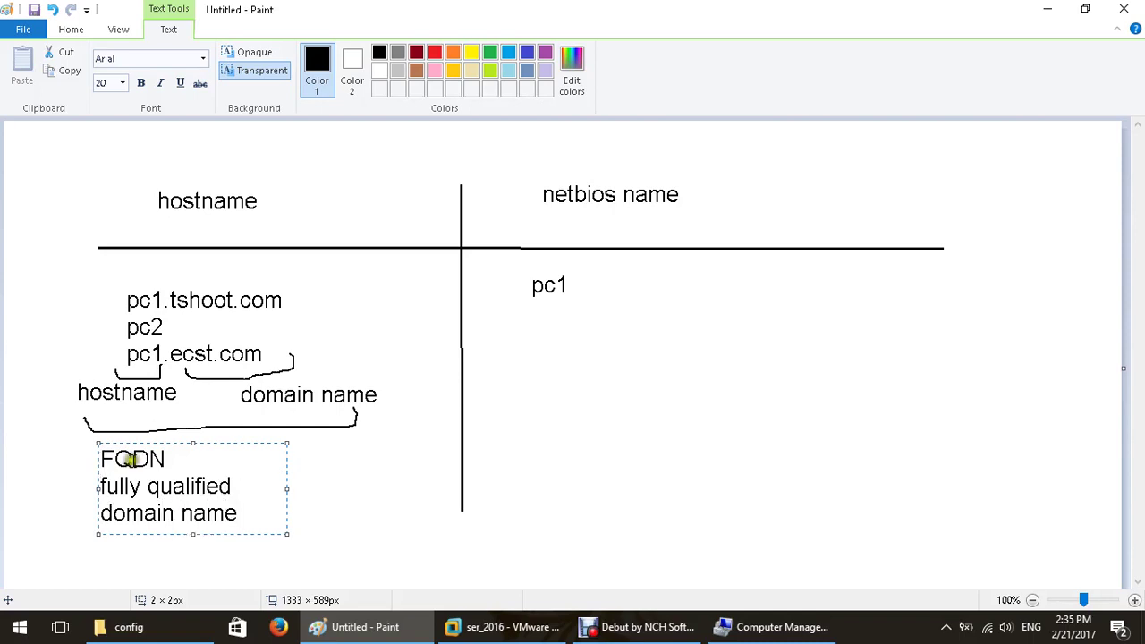
pyautogui.click(389, 489)
# Underline pc1 in the netbios name column and minimize Paint.
pyautogui.click(204, 59)
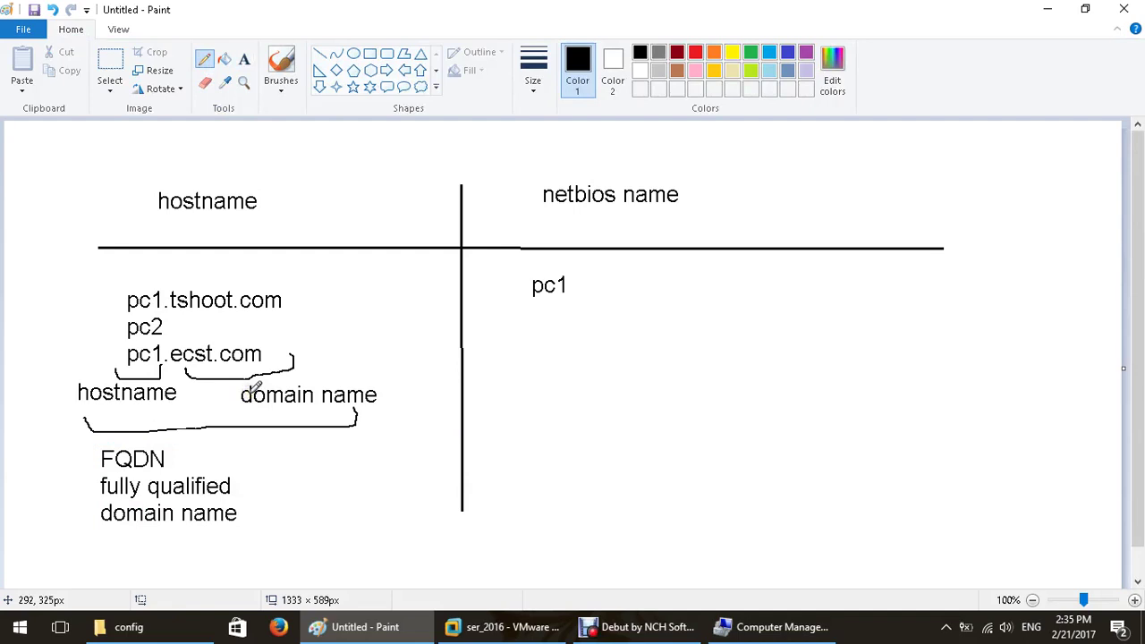
pyautogui.moveTo(524, 306); pyautogui.dragTo(591, 306)
pyautogui.click(1048, 9)
pyautogui.press('super+x')
pyautogui.click(69, 571)
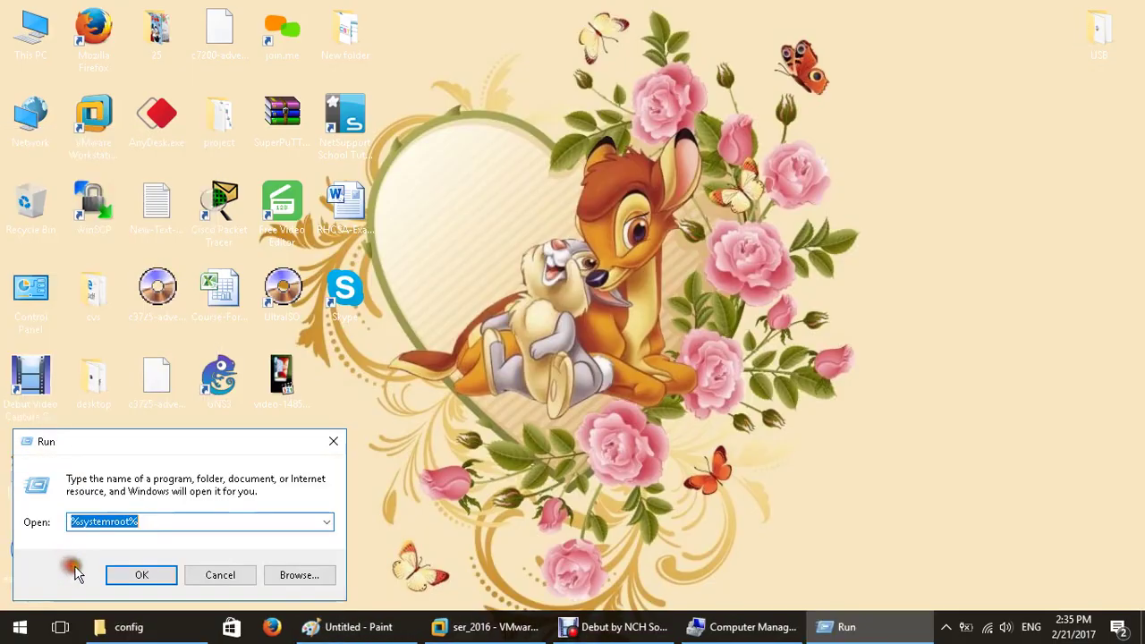
pyautogui.write('cmd')
pyautogui.click(169, 573)
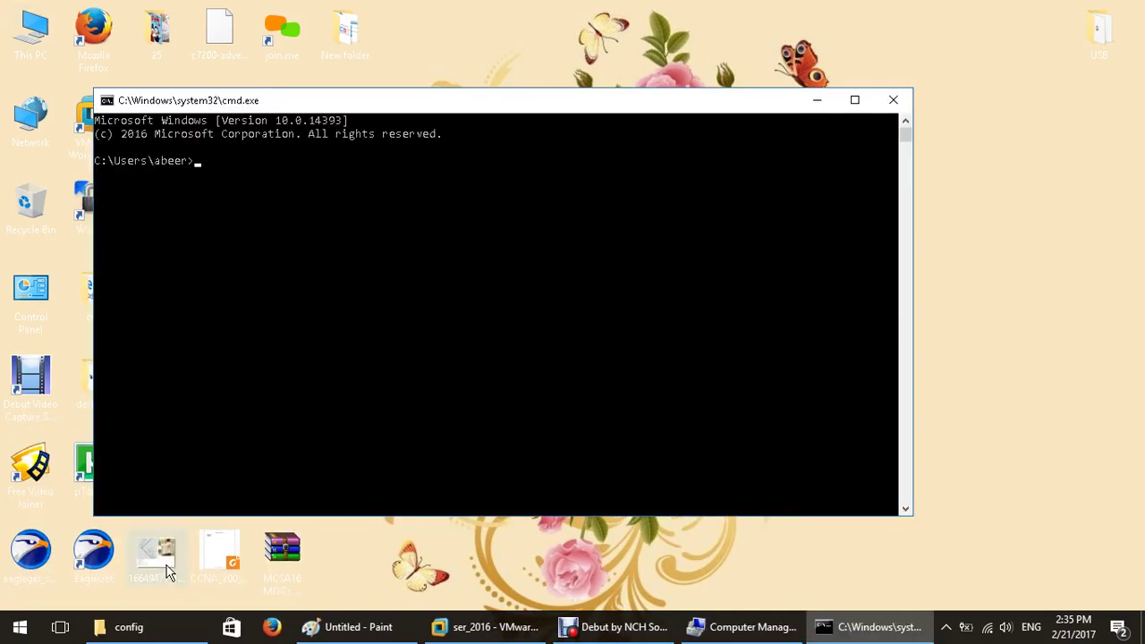
pyautogui.click(272, 417)
pyautogui.write('hostname')
pyautogui.press('Return')
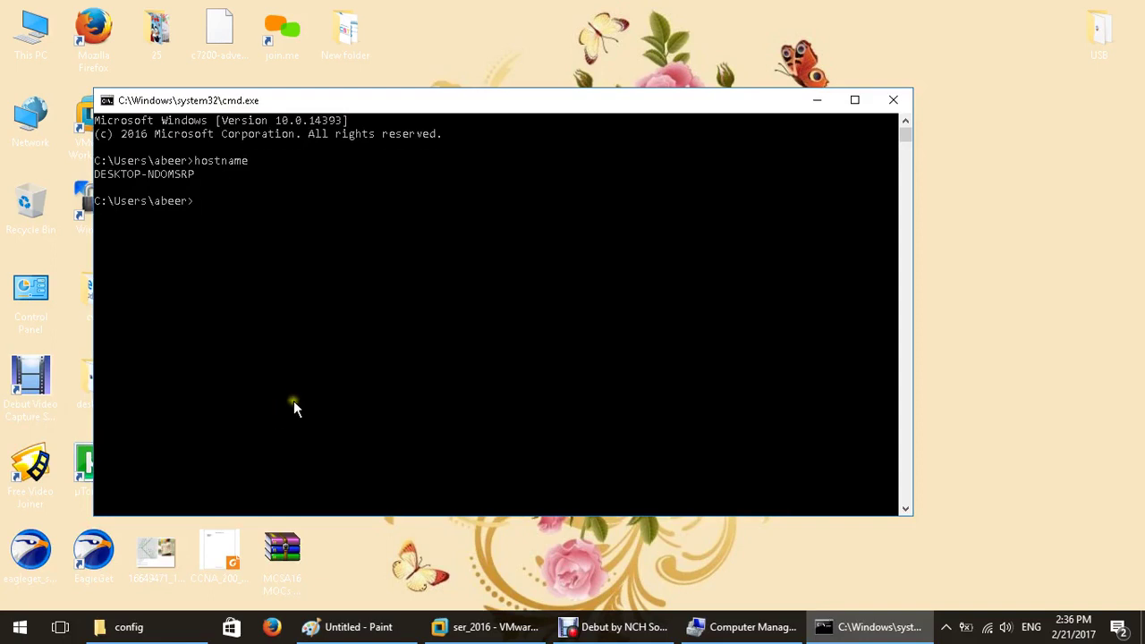
pyautogui.moveTo(416, 101); pyautogui.dragTo(499, 127)
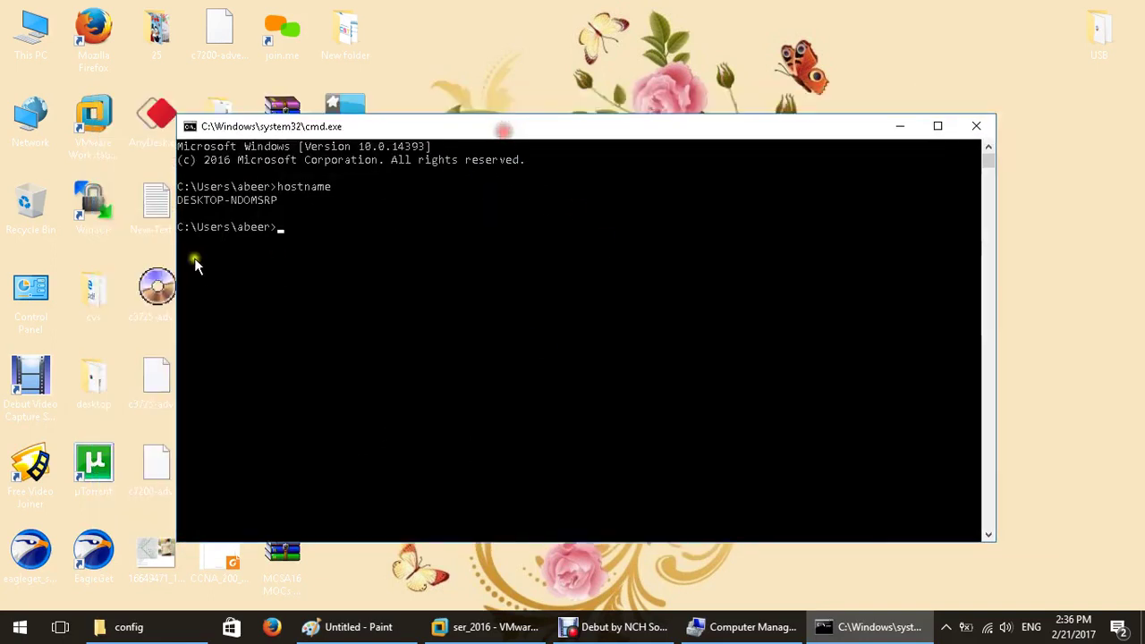
pyautogui.moveTo(180, 201); pyautogui.dragTo(278, 203)
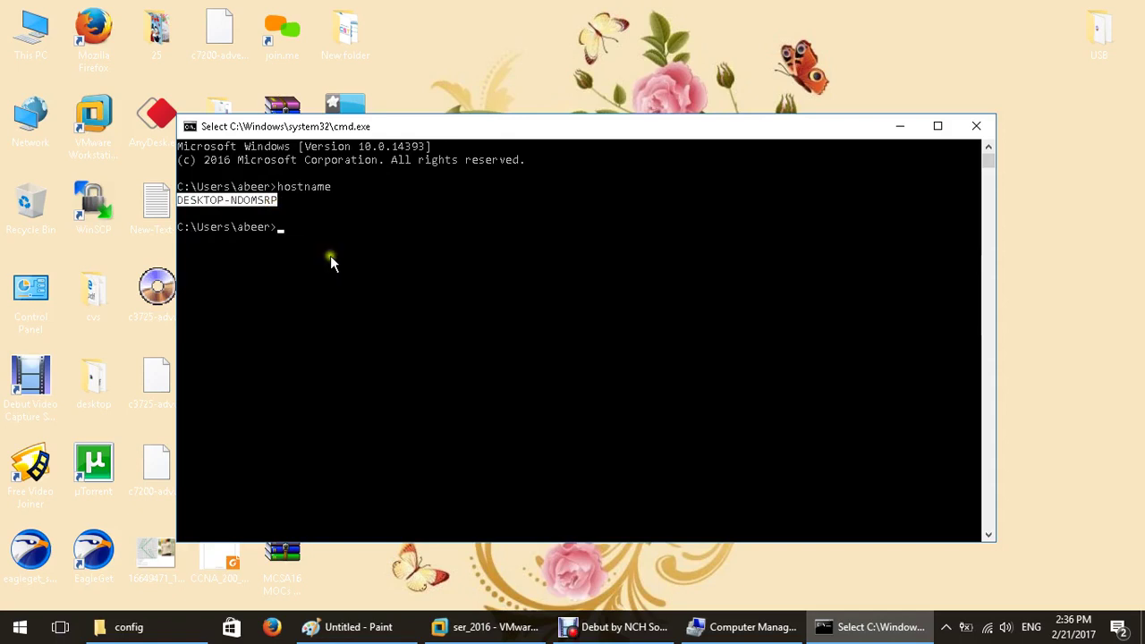
pyautogui.click(331, 255)
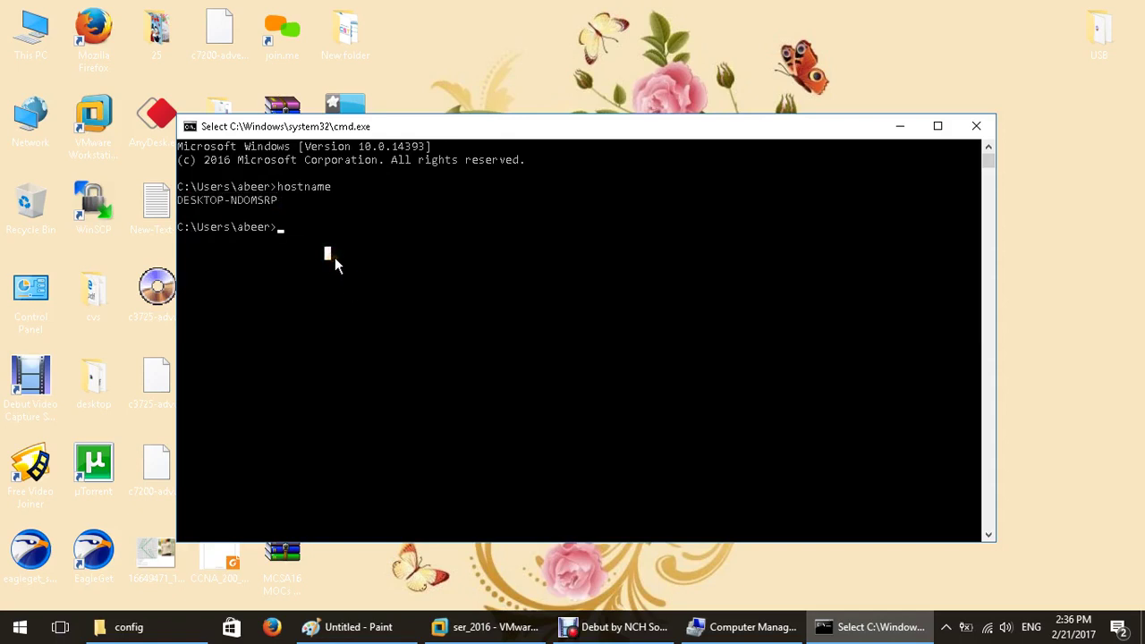
pyautogui.rightClick(363, 361)
pyautogui.write('nb')
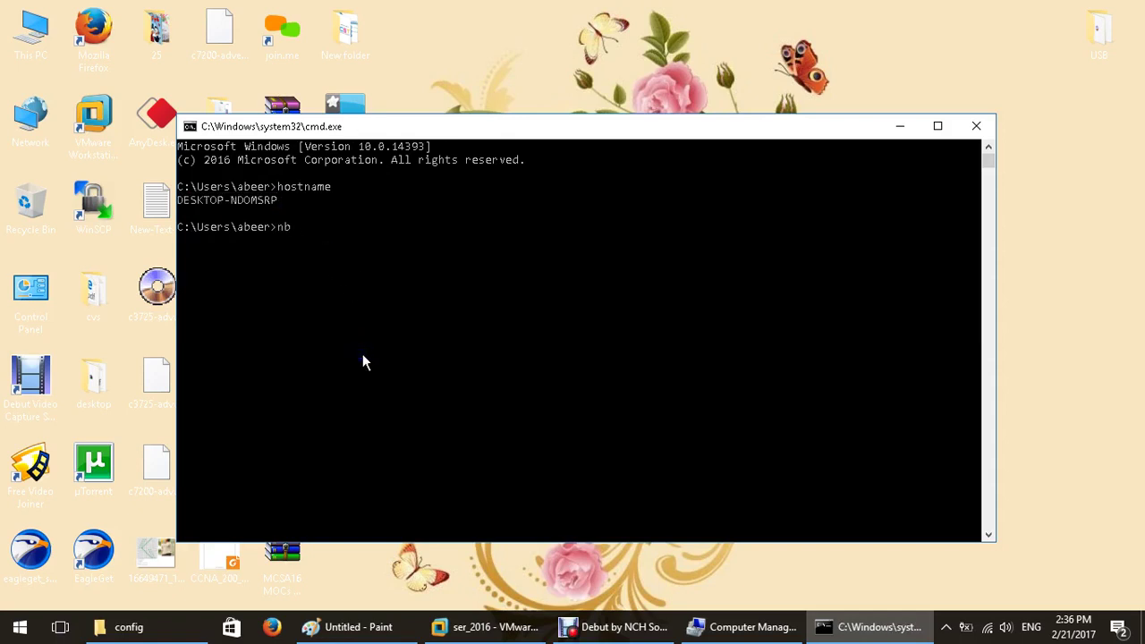
pyautogui.write('tstat')
pyautogui.press('Return')
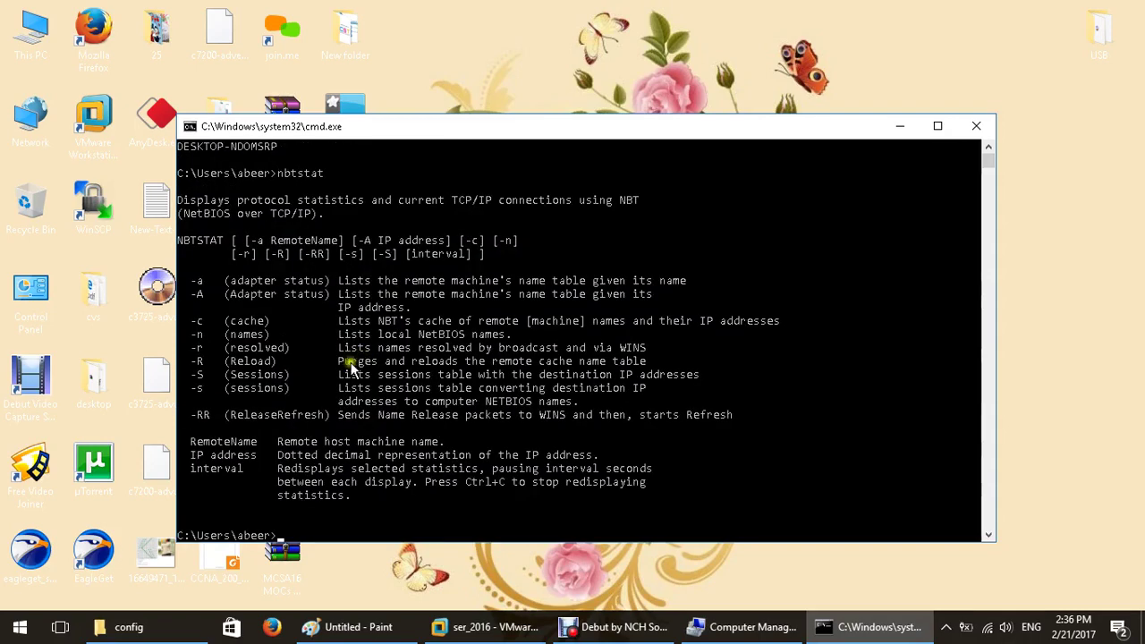
pyautogui.press('Up')
pyautogui.write('-')
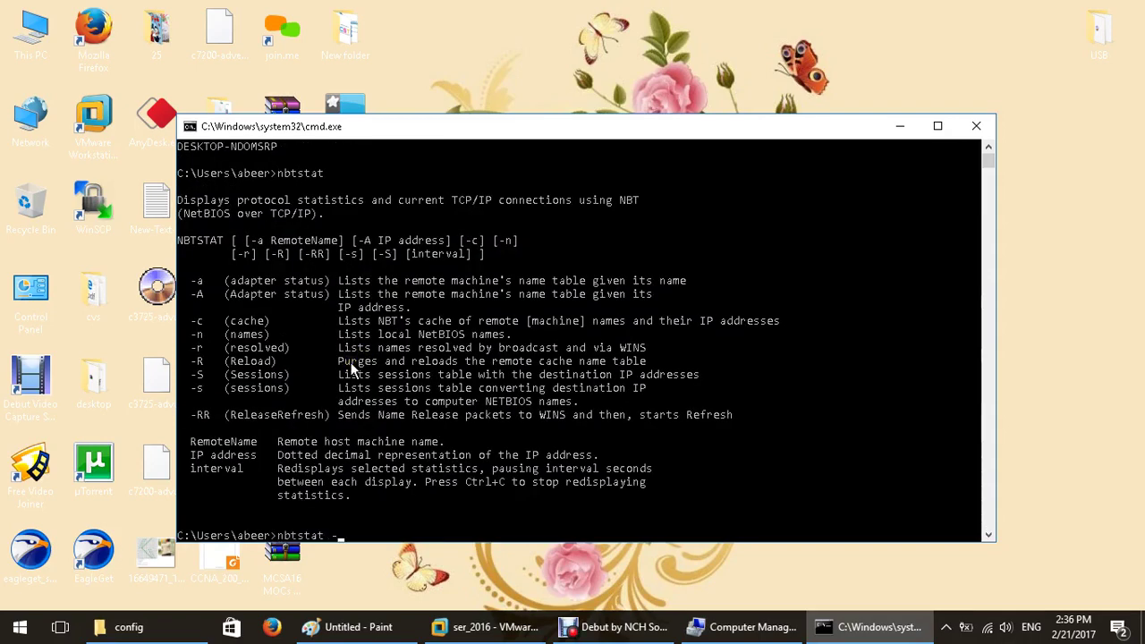
pyautogui.write('n')
pyautogui.press('Return')
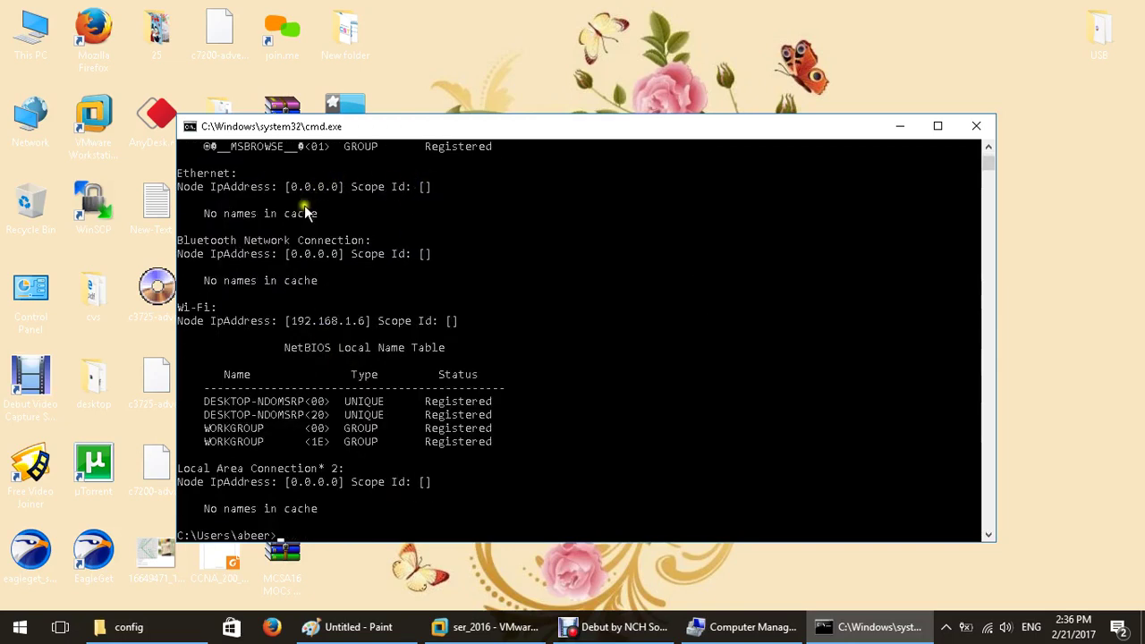
pyautogui.scroll(4, 308, 349)
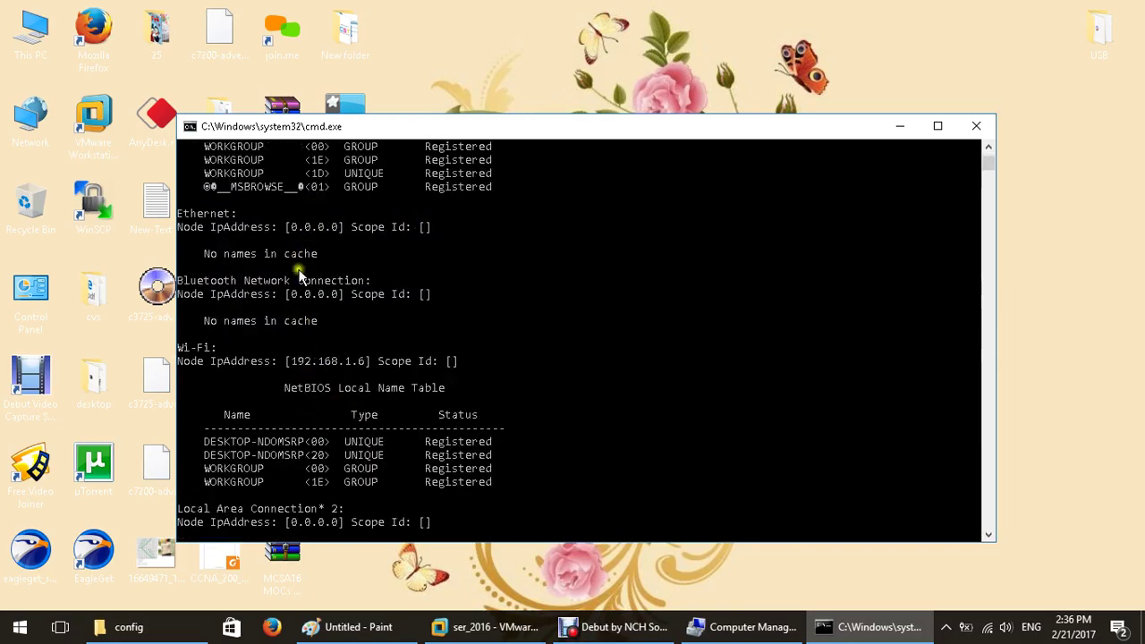
pyautogui.scroll(10, 272, 225)
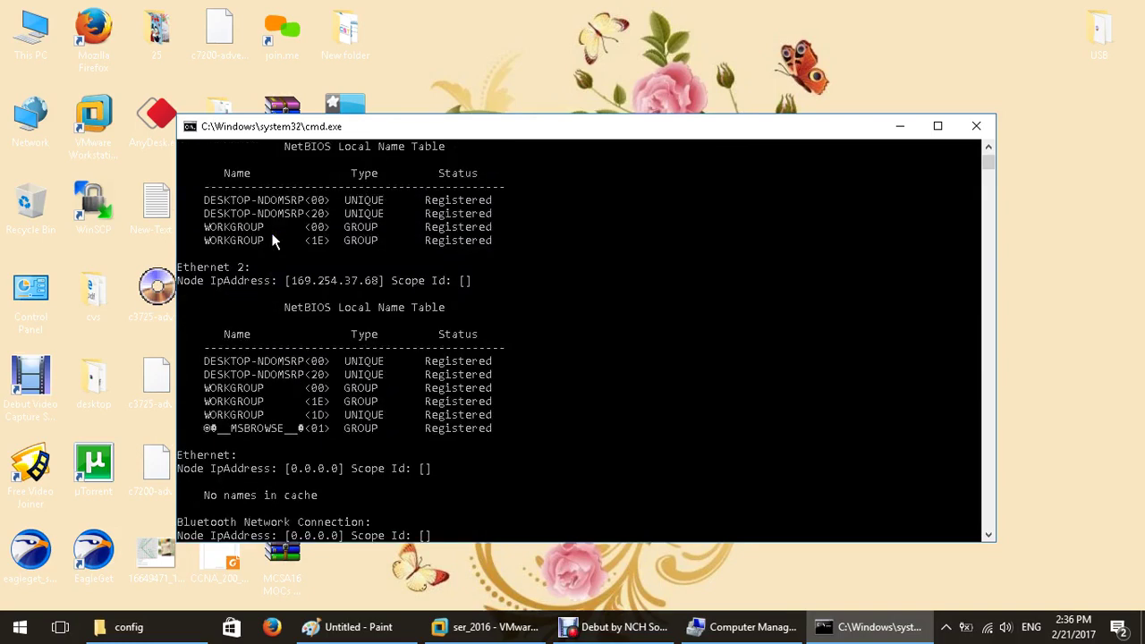
pyautogui.scroll(6, 273, 242)
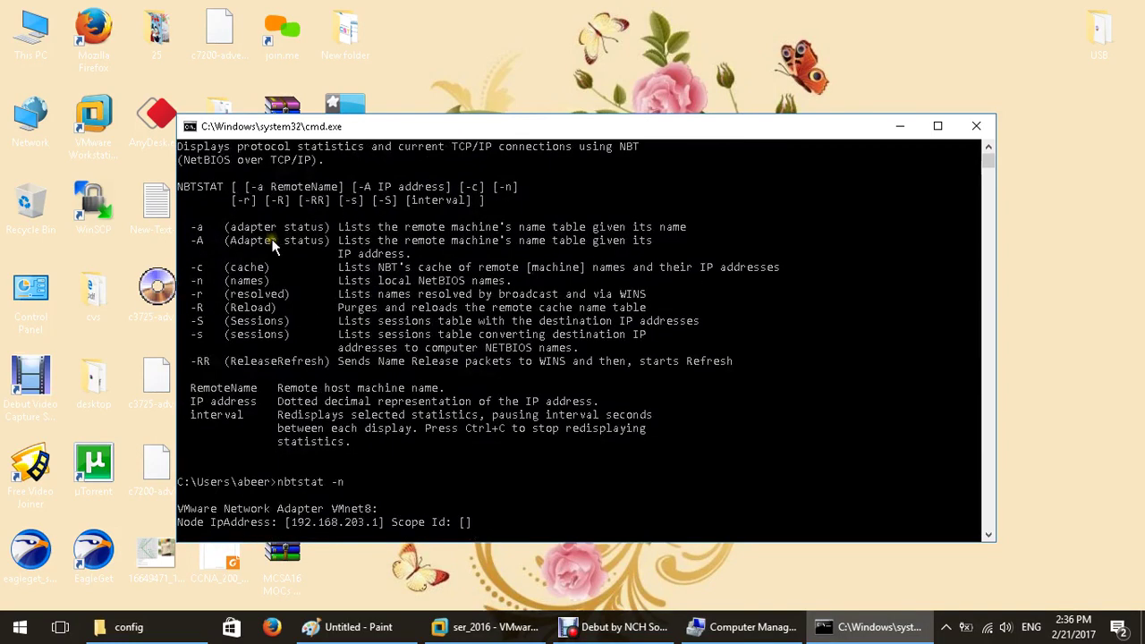
pyautogui.moveTo(270, 481); pyautogui.dragTo(378, 481)
pyautogui.scroll(-5, 556, 442)
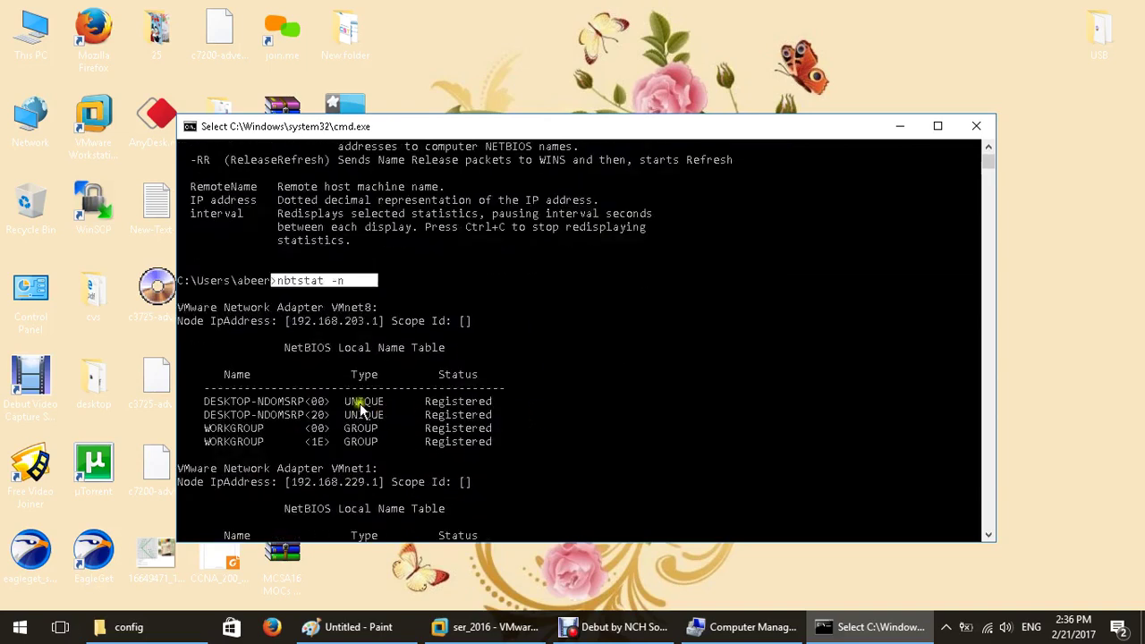
pyautogui.scroll(-2, 354, 416)
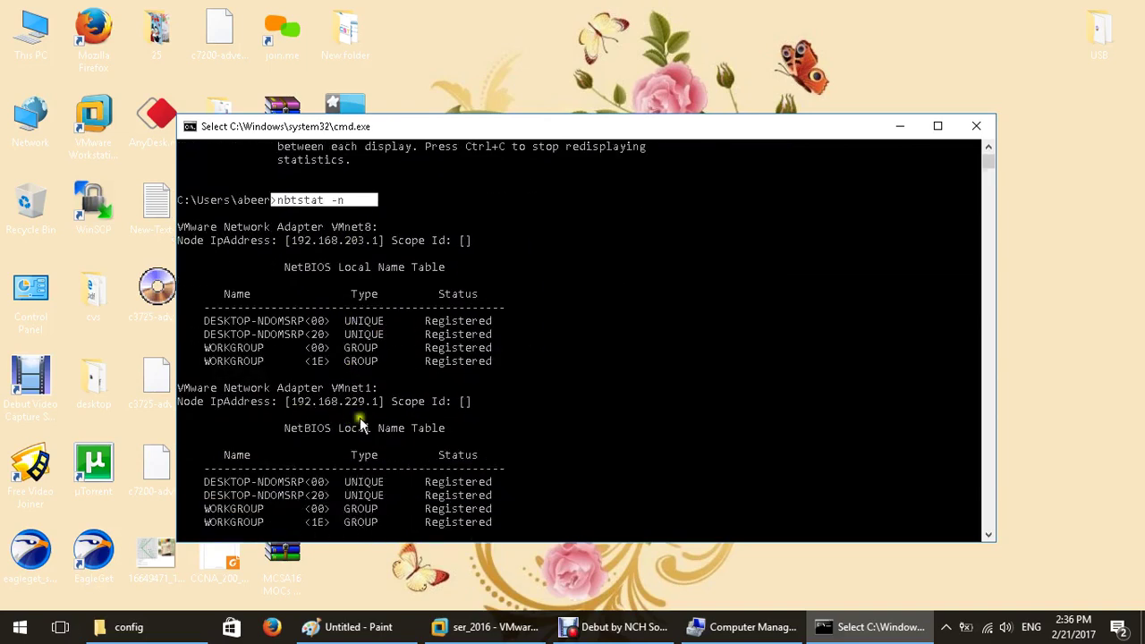
pyautogui.scroll(-3, 360, 424)
pyautogui.scroll(-6, 309, 450)
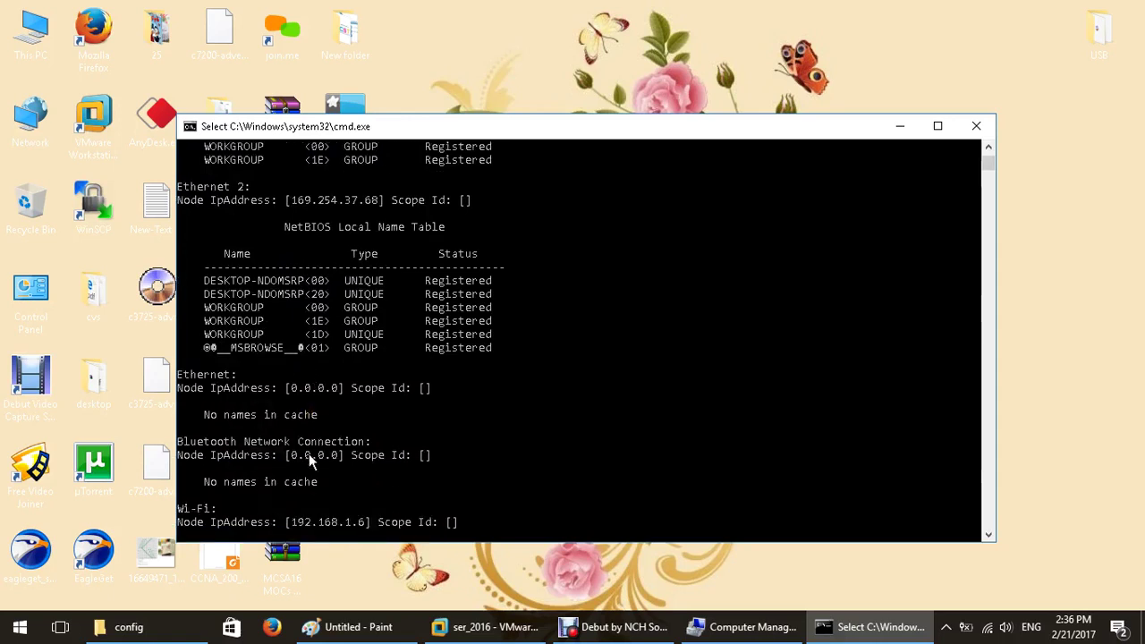
pyautogui.scroll(-4, 308, 454)
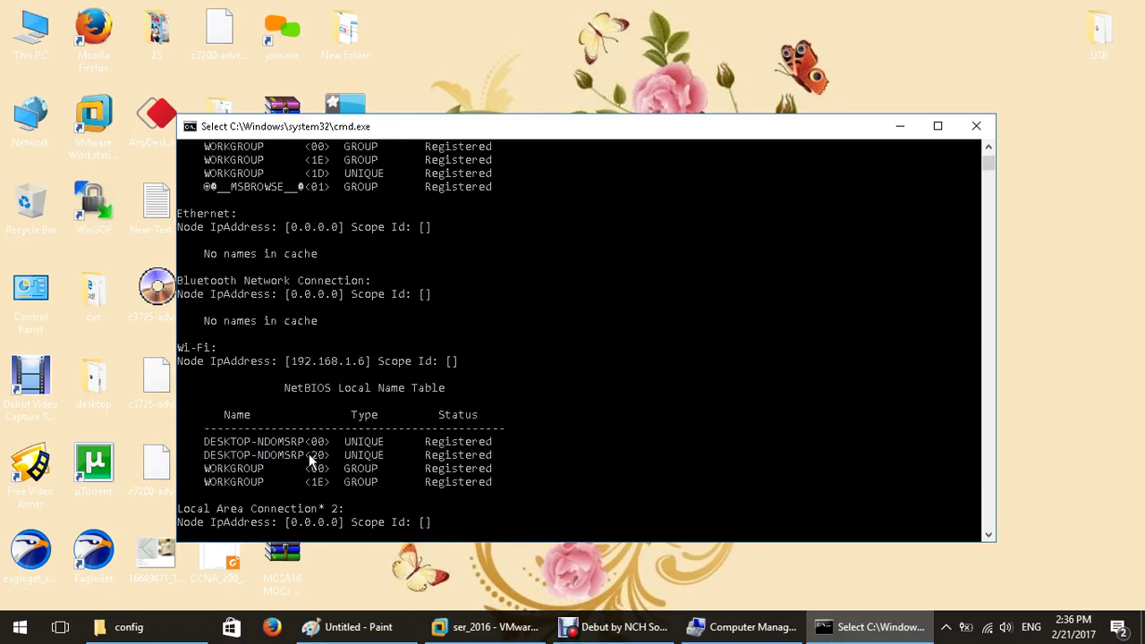
pyautogui.moveTo(211, 362); pyautogui.dragTo(445, 368)
pyautogui.scroll(-1, 440, 380)
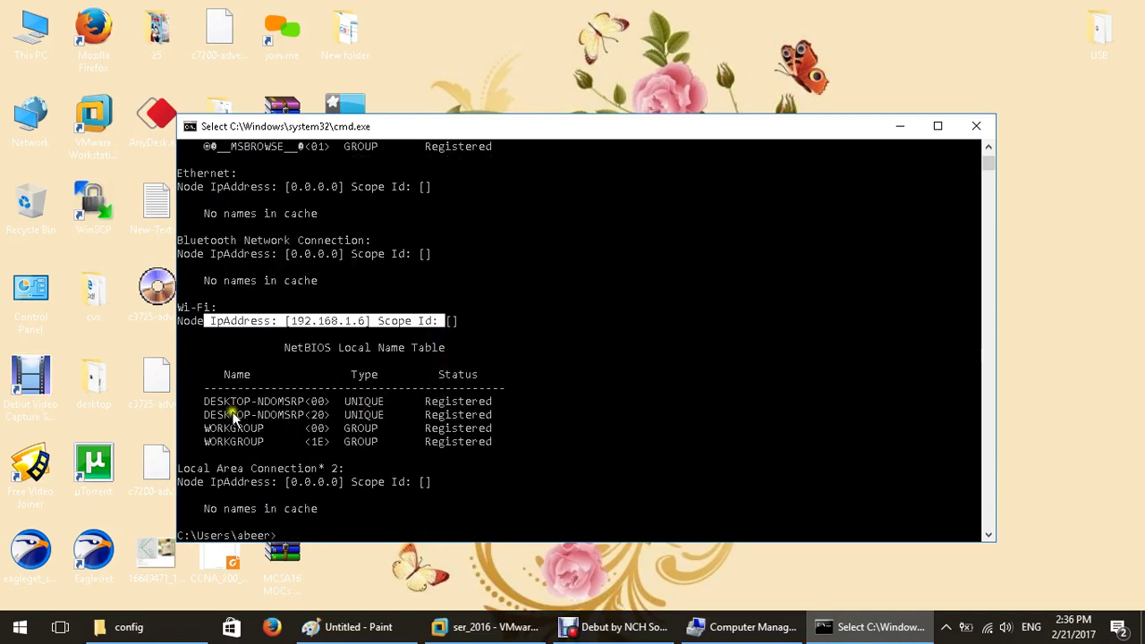
pyautogui.moveTo(201, 402); pyautogui.dragTo(504, 438)
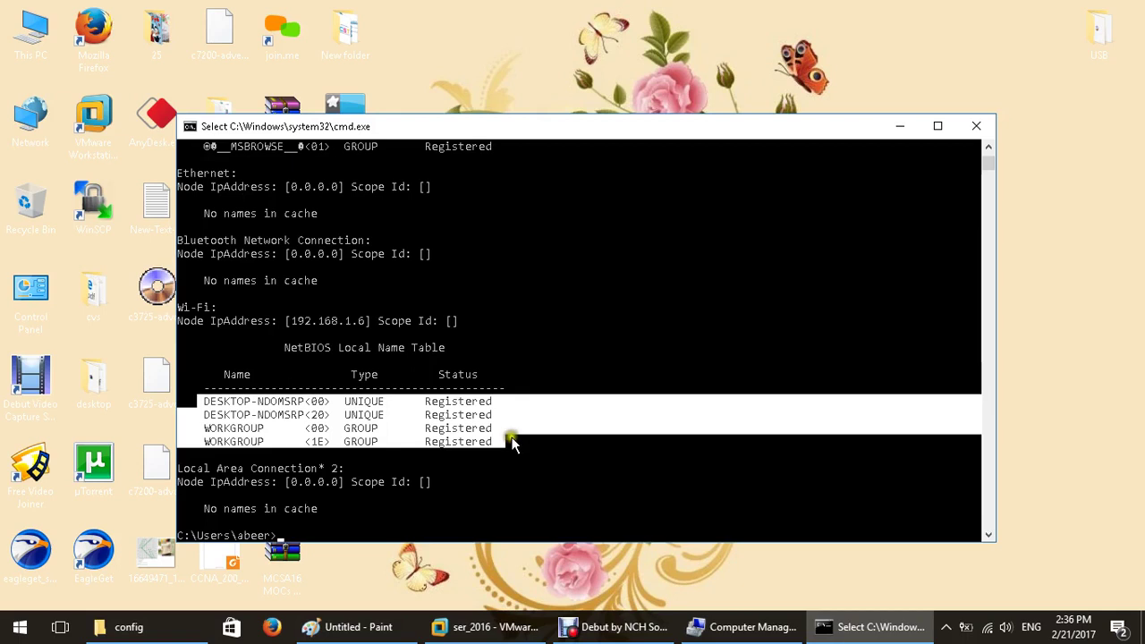
pyautogui.click(379, 442)
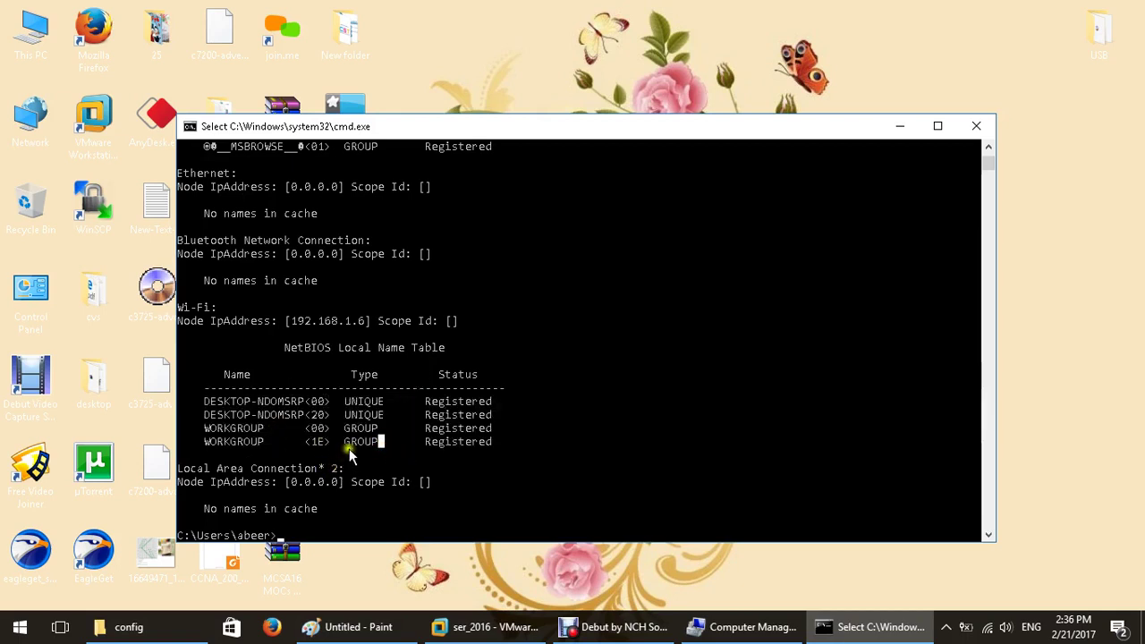
pyautogui.moveTo(346, 442); pyautogui.dragTo(378, 433)
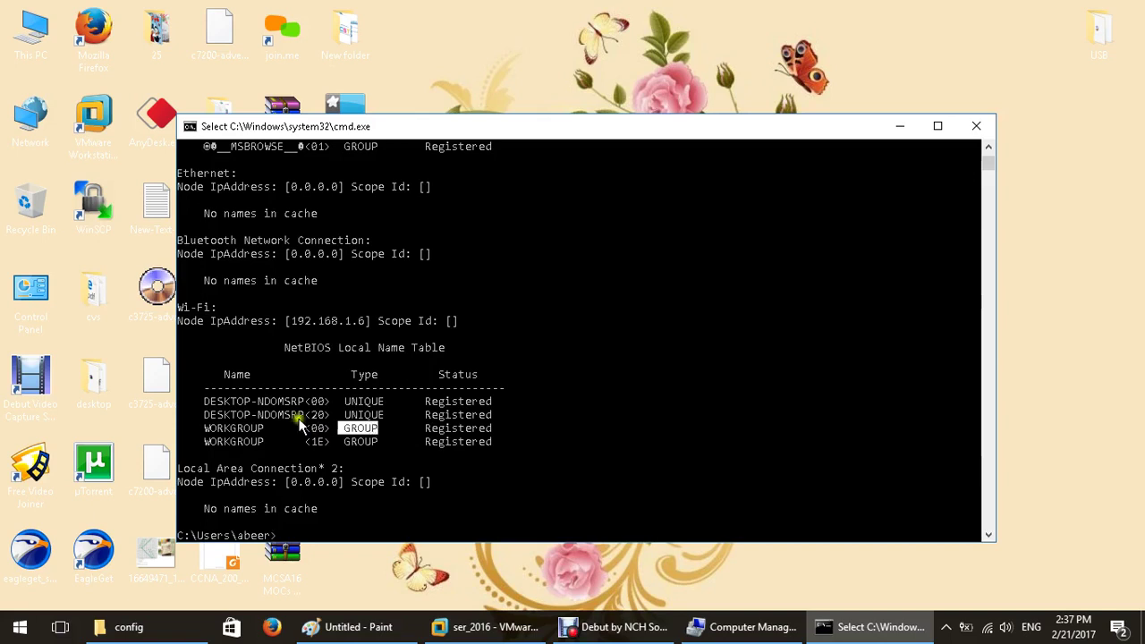
pyautogui.click(207, 441)
pyautogui.moveTo(219, 444); pyautogui.dragTo(300, 454)
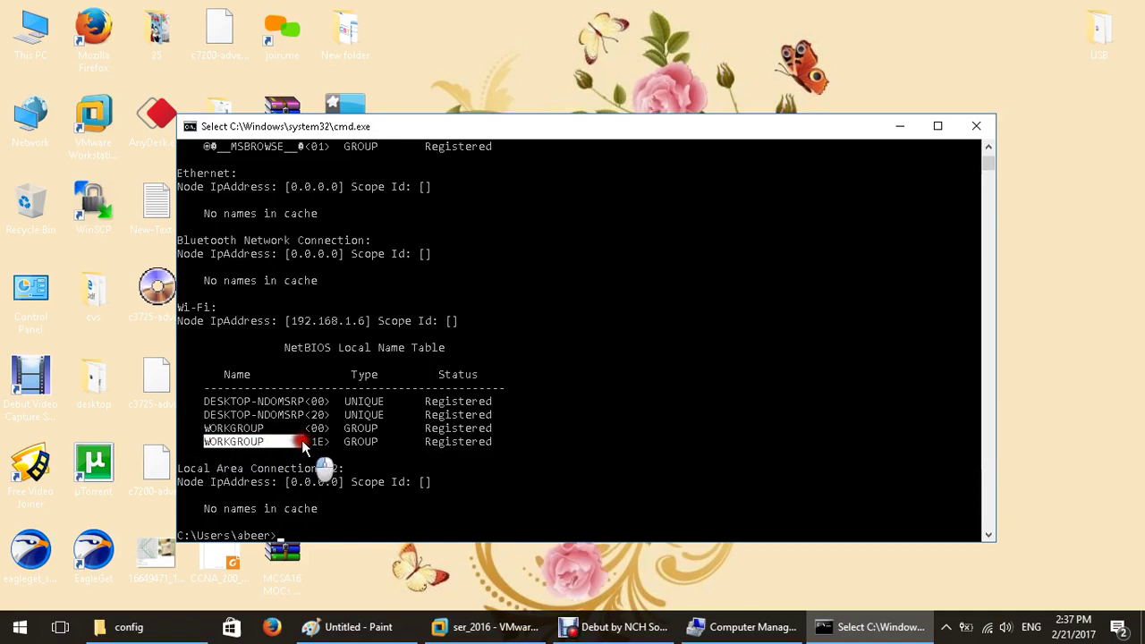
pyautogui.click(318, 452)
pyautogui.moveTo(319, 452); pyautogui.dragTo(335, 450)
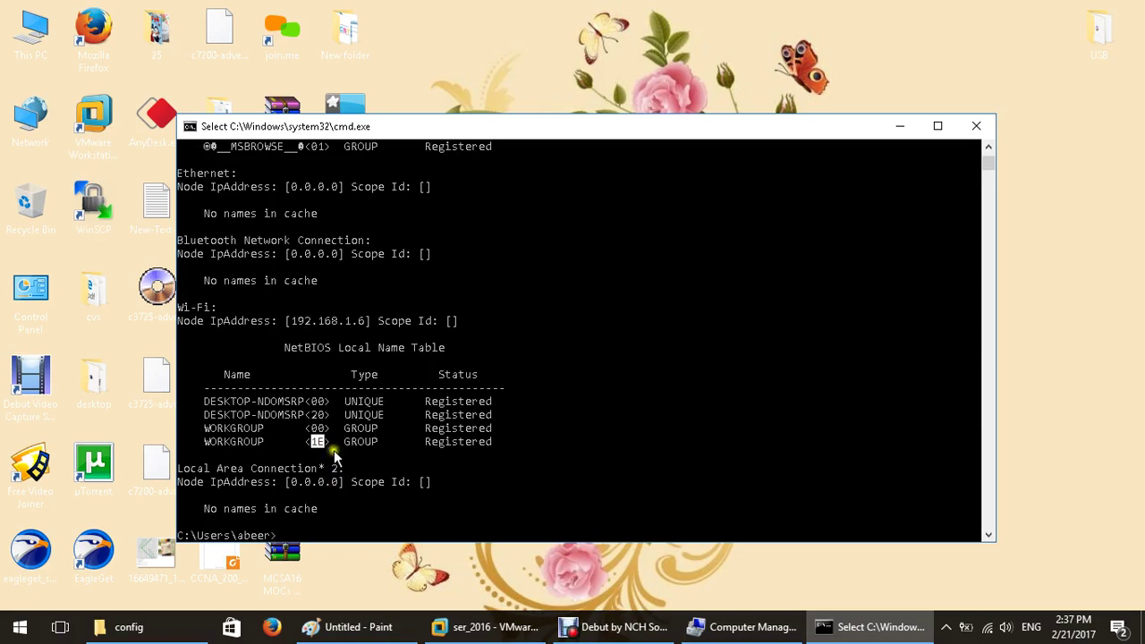
pyautogui.moveTo(204, 442); pyautogui.dragTo(303, 447)
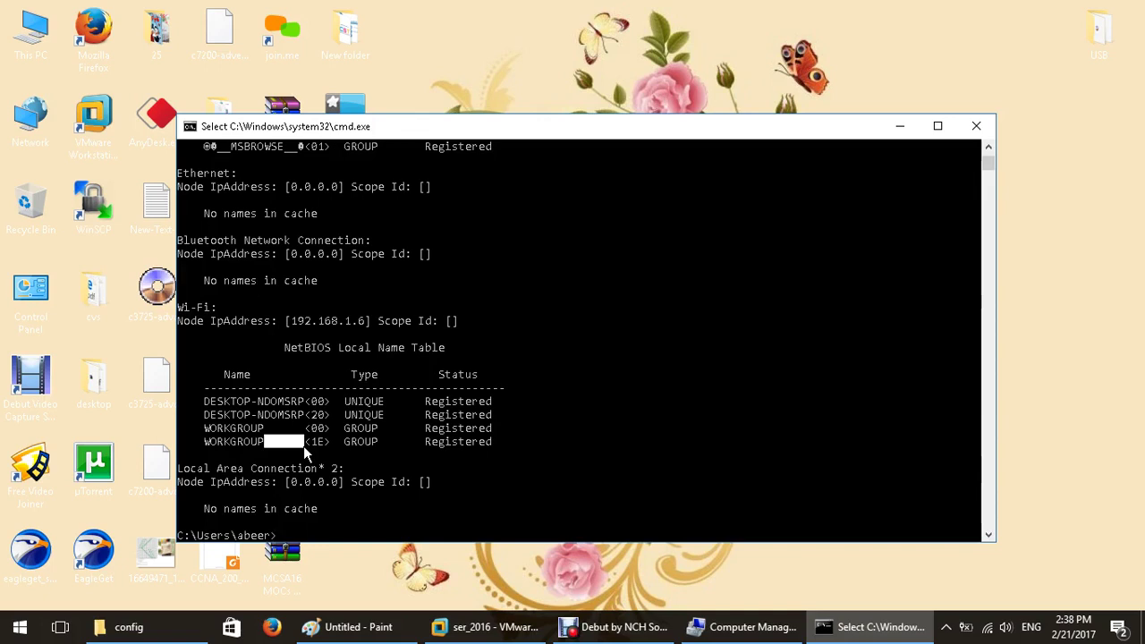
# Move the wizard past NetBIOS name TSHOOT to Paths and highlight NTDS in the Database folder.
pyautogui.click(488, 626)
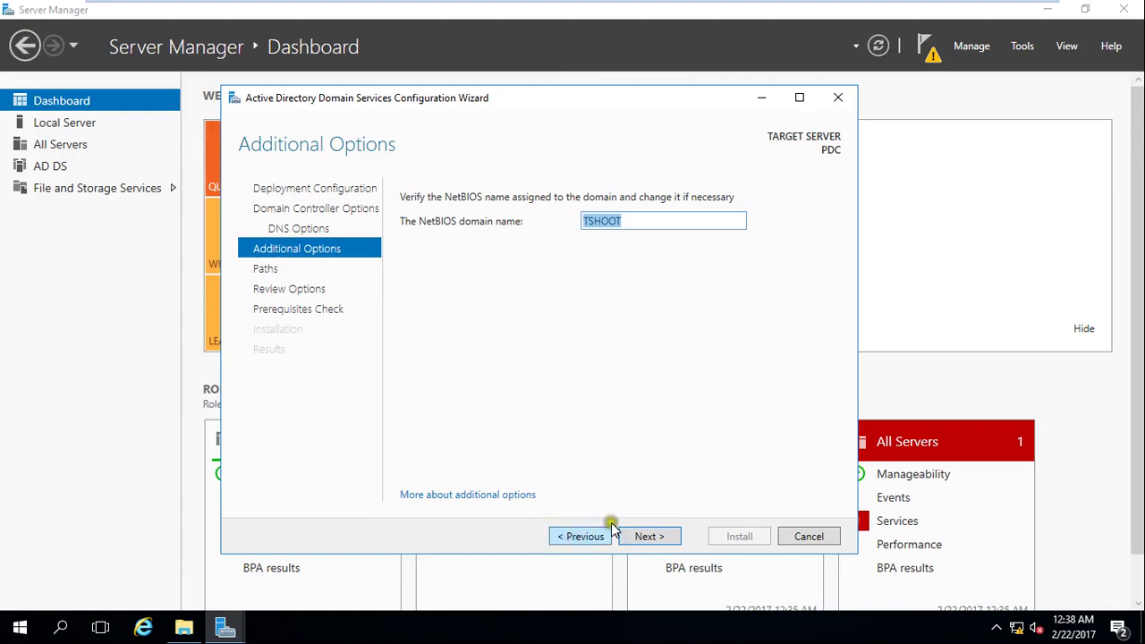
pyautogui.click(586, 539)
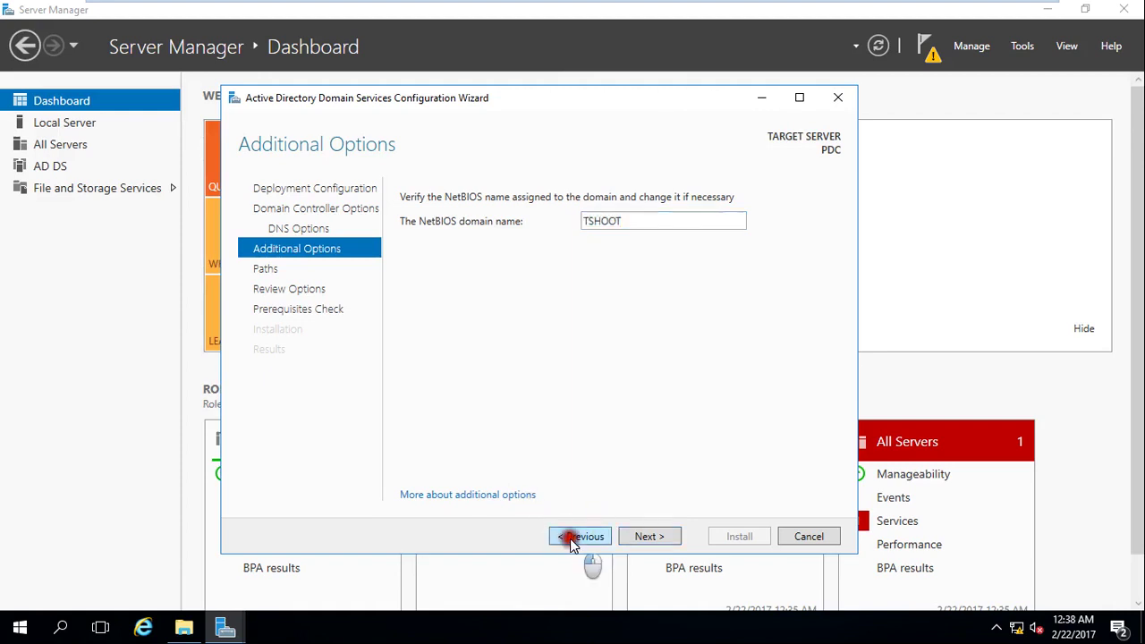
pyautogui.click(640, 539)
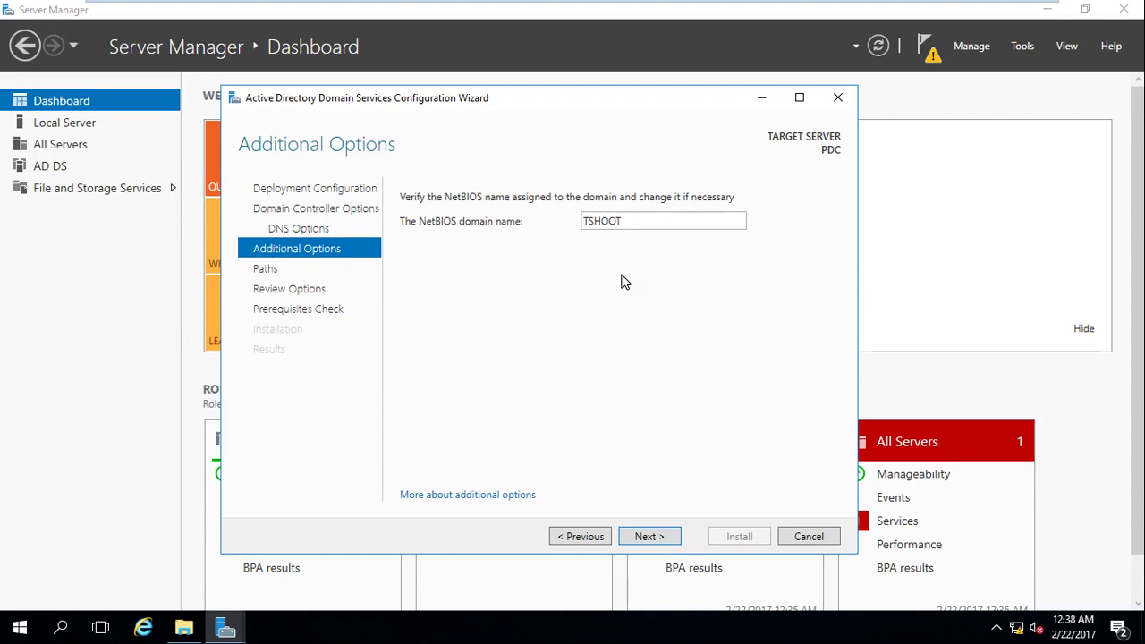
pyautogui.click(658, 537)
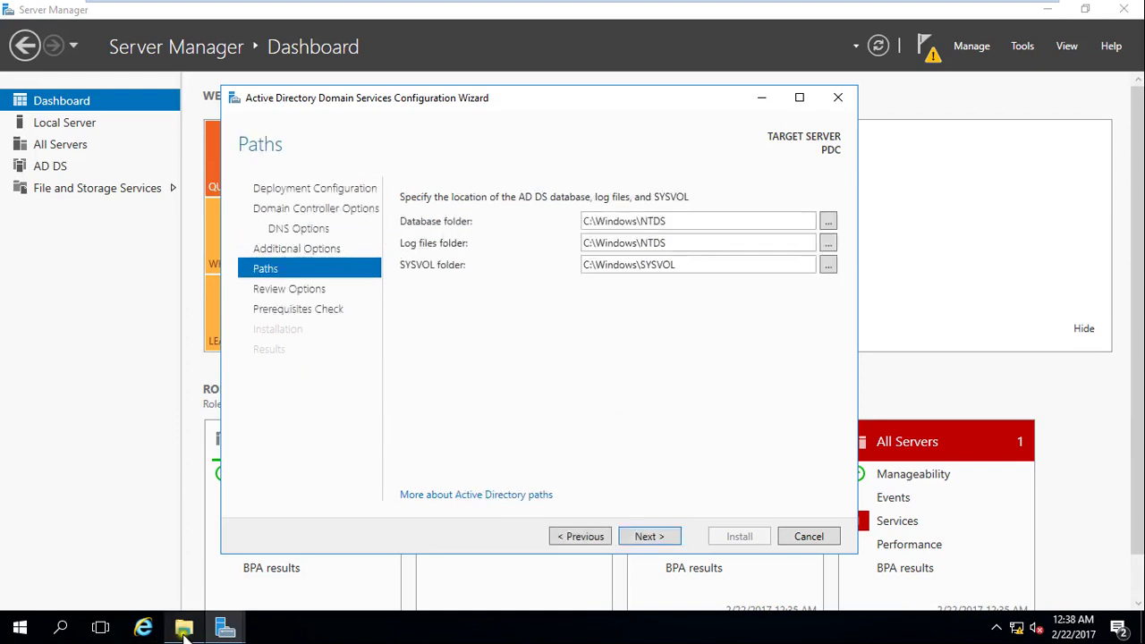
pyautogui.click(605, 221)
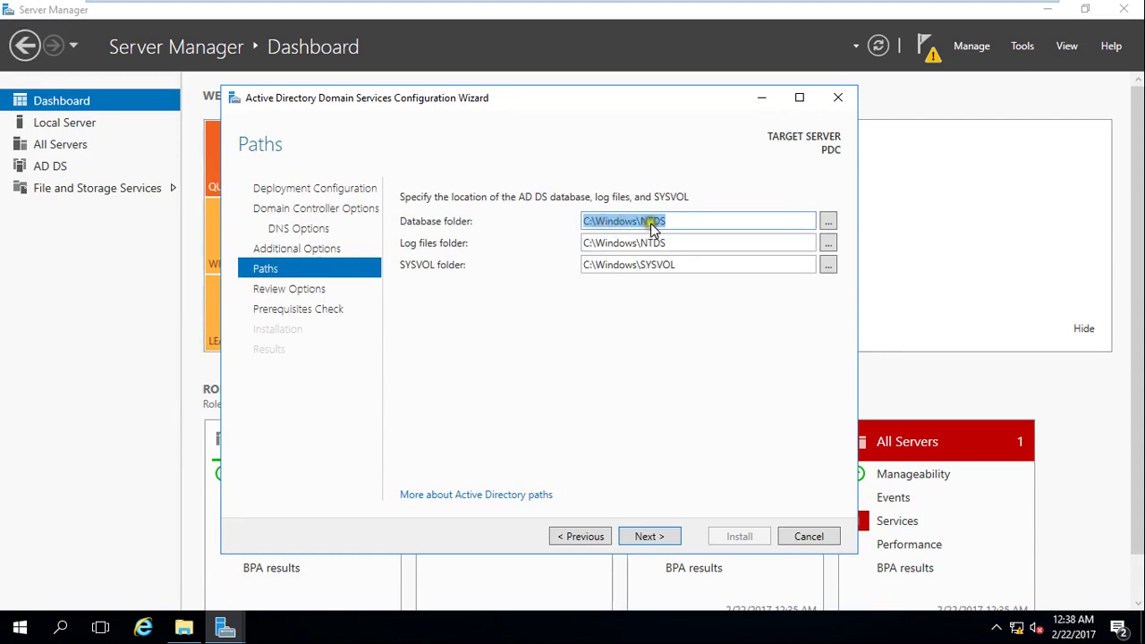
pyautogui.doubleClick(643, 221)
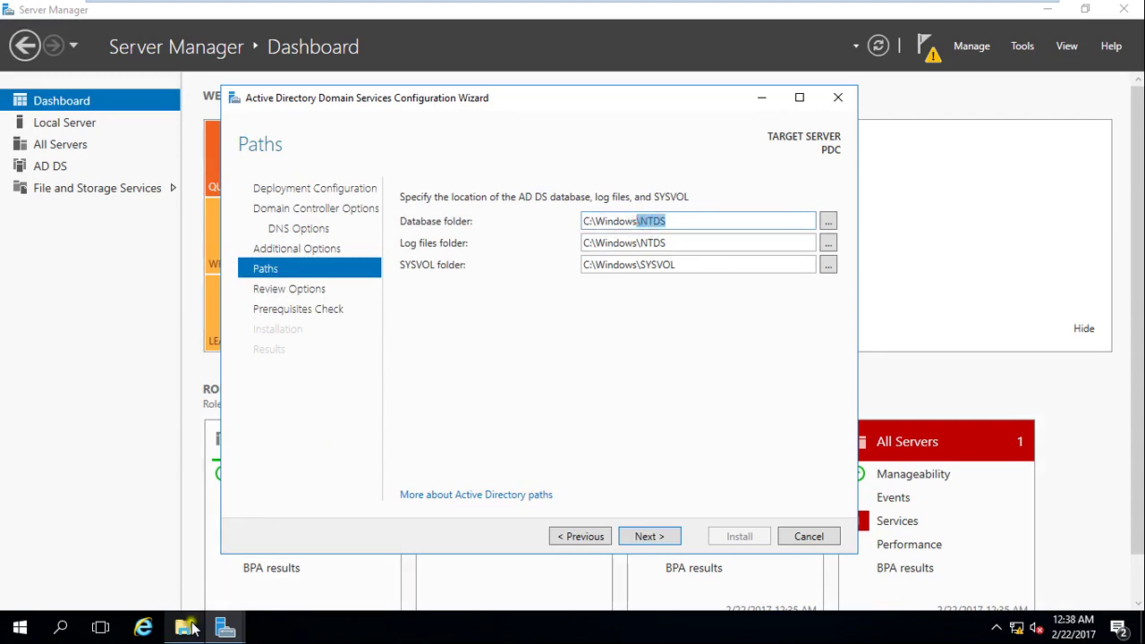
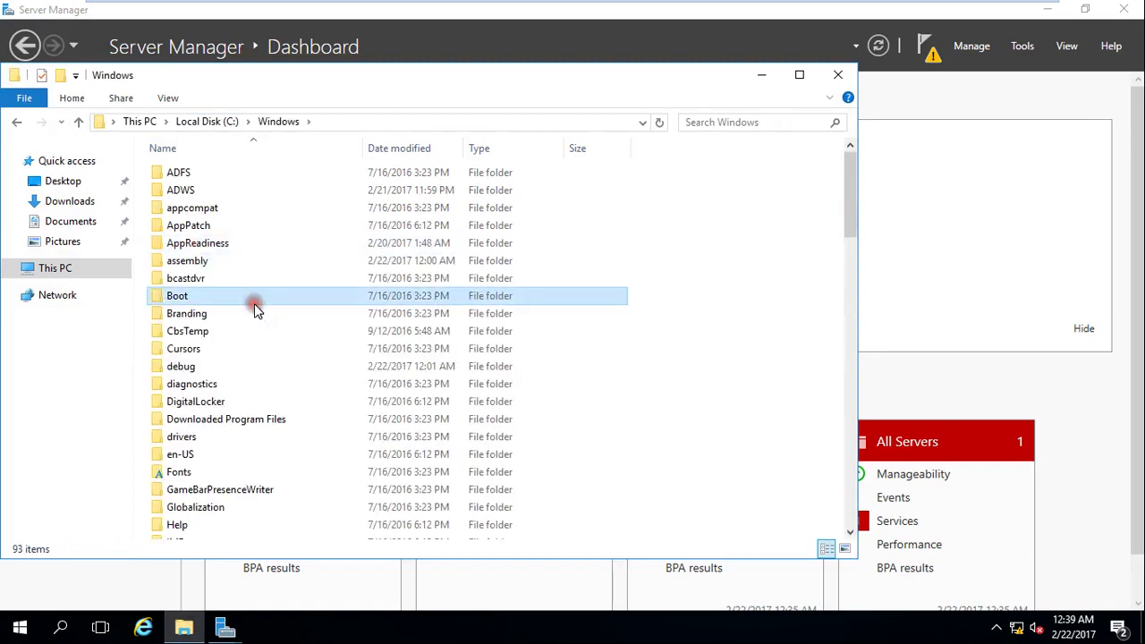
# Browse the contents of the C:\Windows folder in File Explorer.
pyautogui.scroll(-20, 255, 309)
pyautogui.click(255, 313)
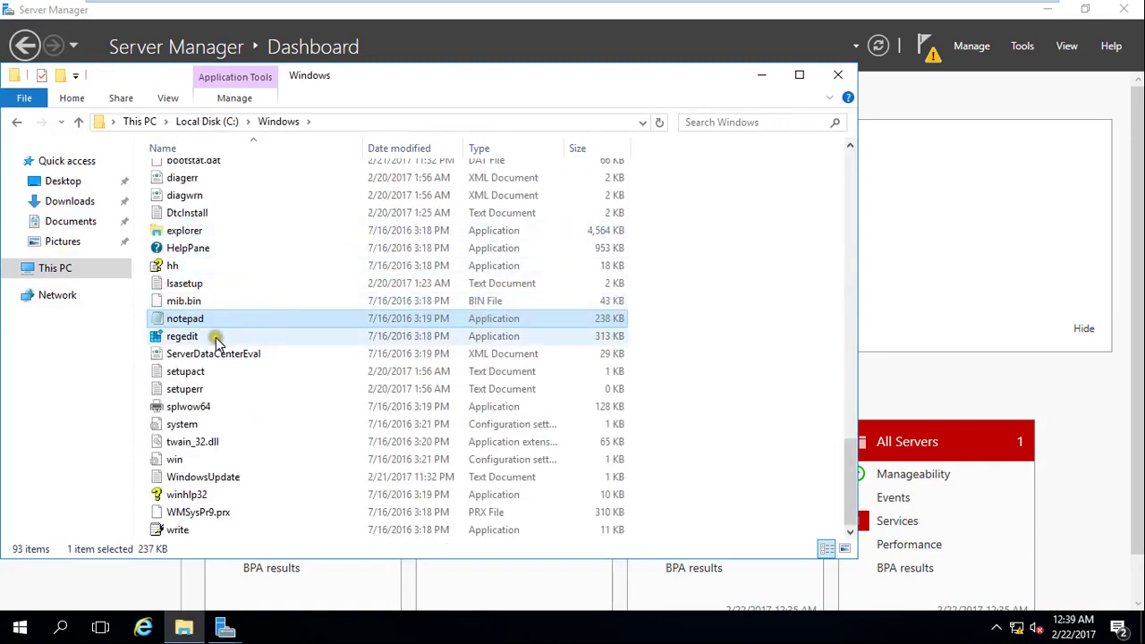
pyautogui.scroll(8, 217, 332)
pyautogui.click(228, 395)
pyautogui.scroll(-1, 233, 505)
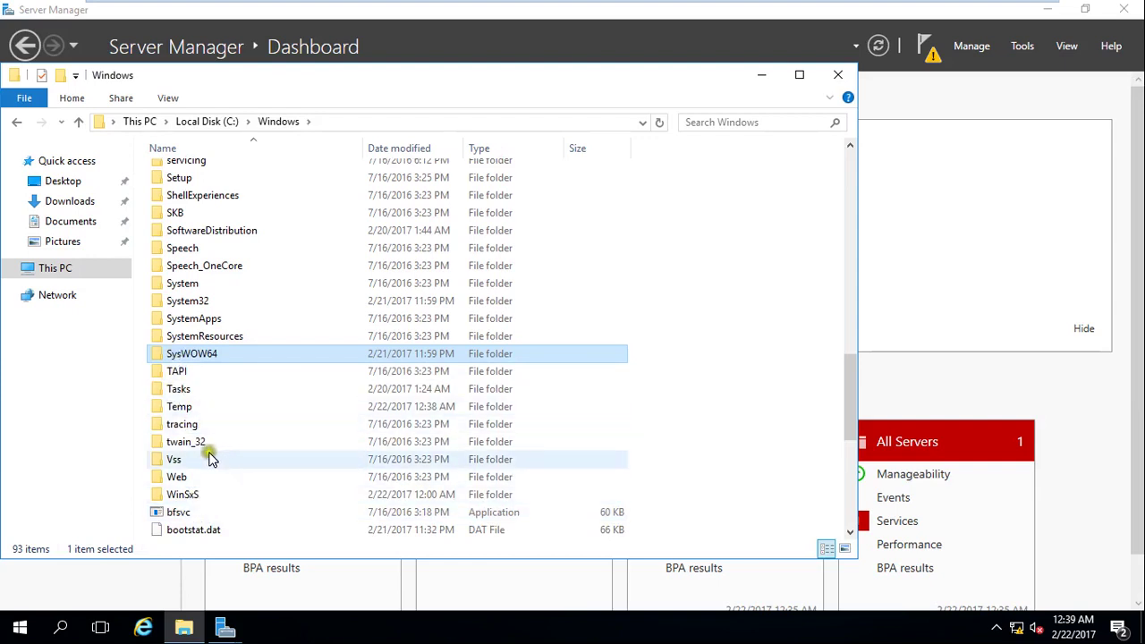
# Minimize Explorer and check the wizard's database folder path, C:\Windows\NTDS.
pyautogui.click(756, 78)
pyautogui.click(755, 83)
pyautogui.click(682, 221)
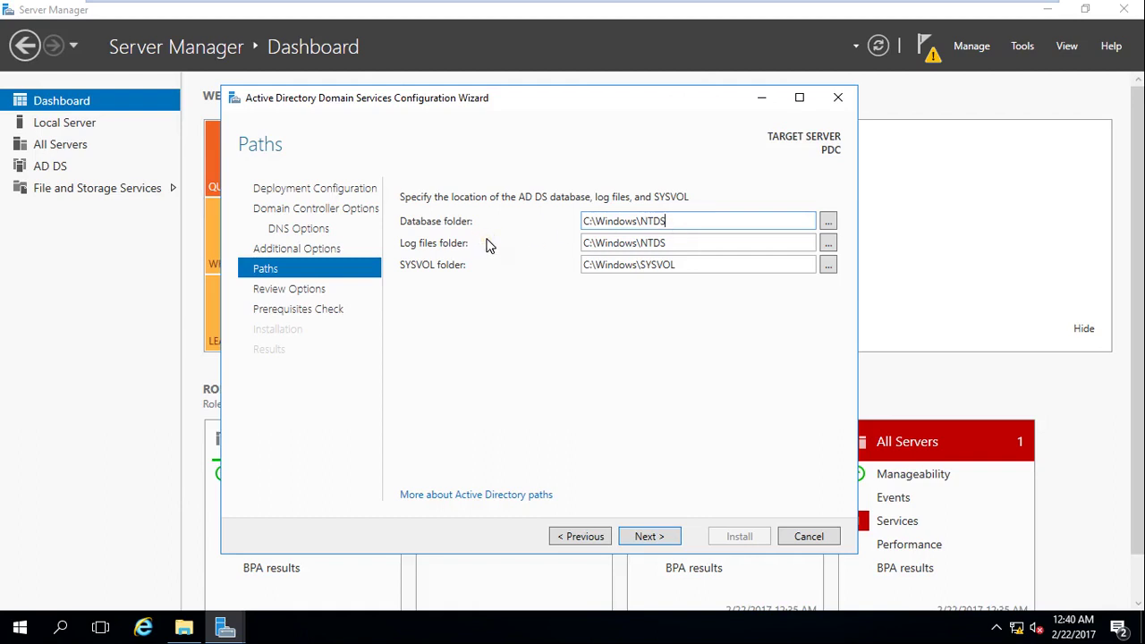
pyautogui.click(664, 221)
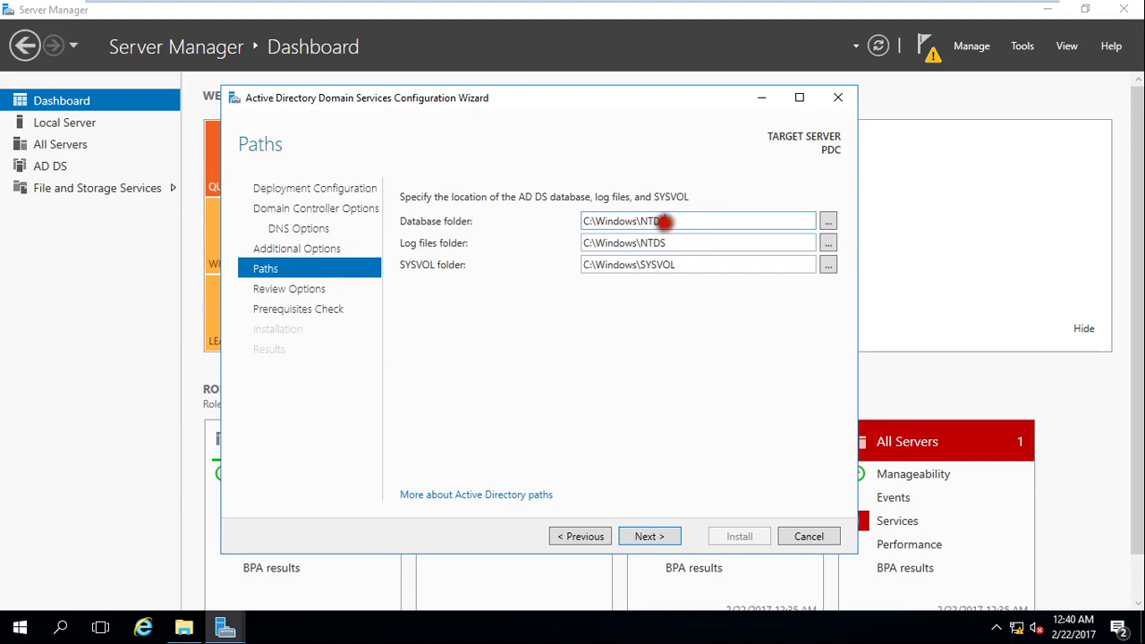
pyautogui.moveTo(664, 221); pyautogui.dragTo(642, 218)
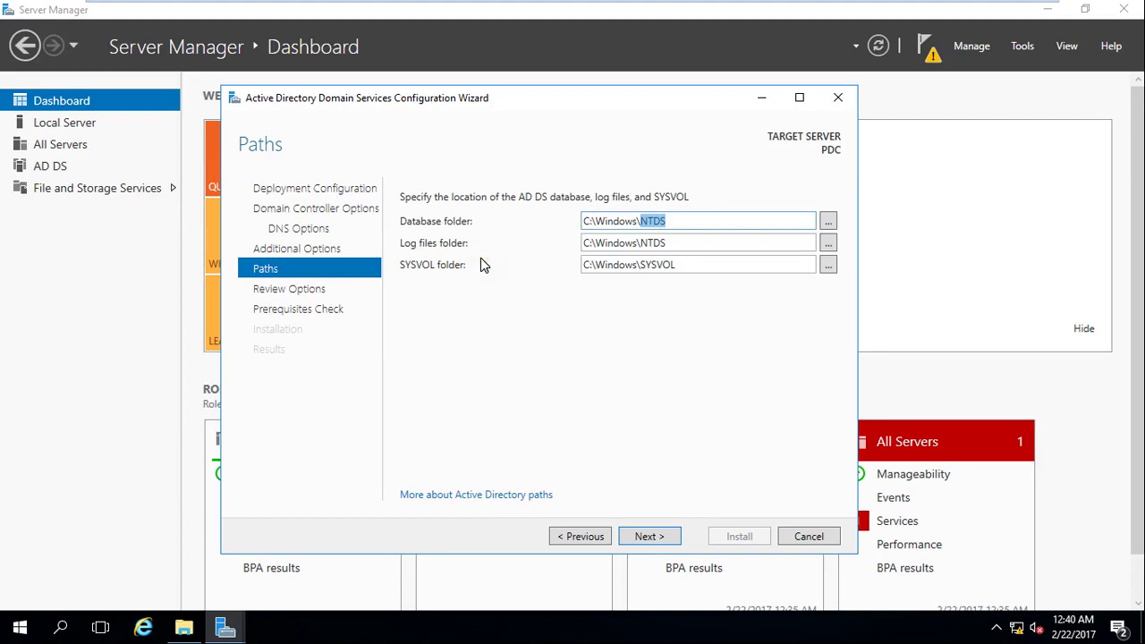
pyautogui.tripleClick(678, 245)
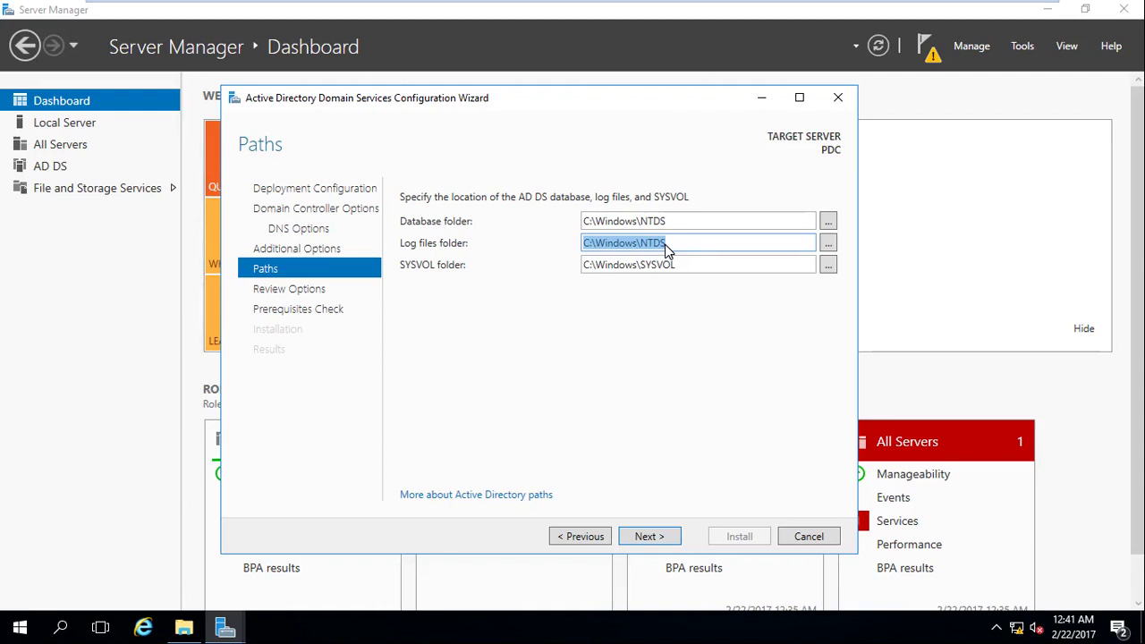
pyautogui.doubleClick(594, 225)
pyautogui.doubleClick(587, 242)
pyautogui.doubleClick(628, 265)
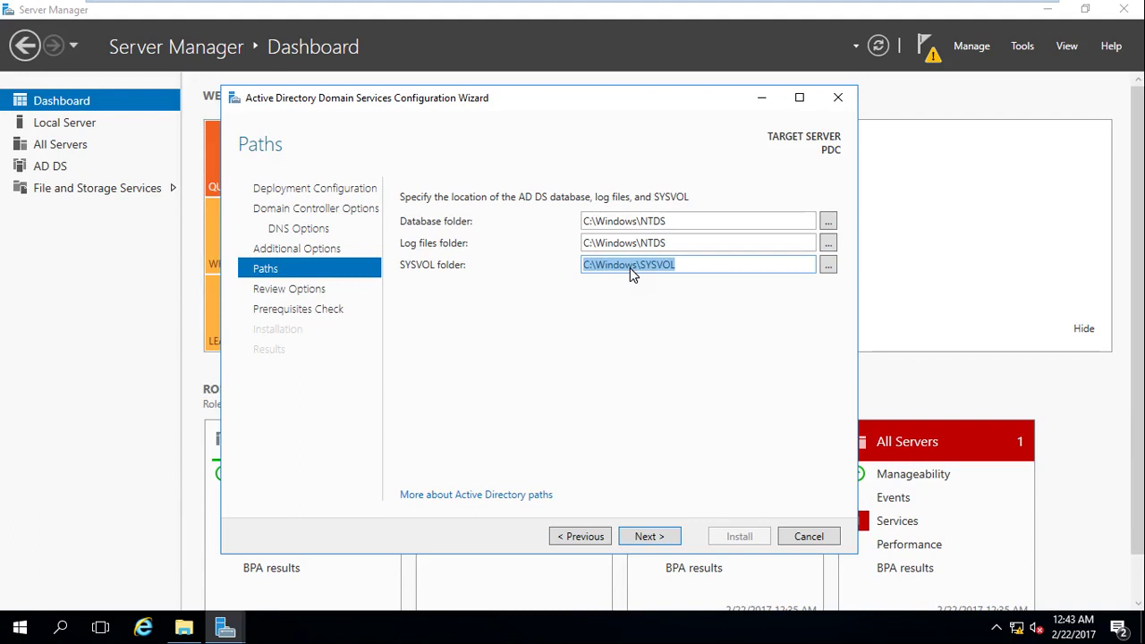
# Review the options (global catalog, DNS Server yes, no delegation, 2012 levels), then view the script.
pyautogui.click(647, 535)
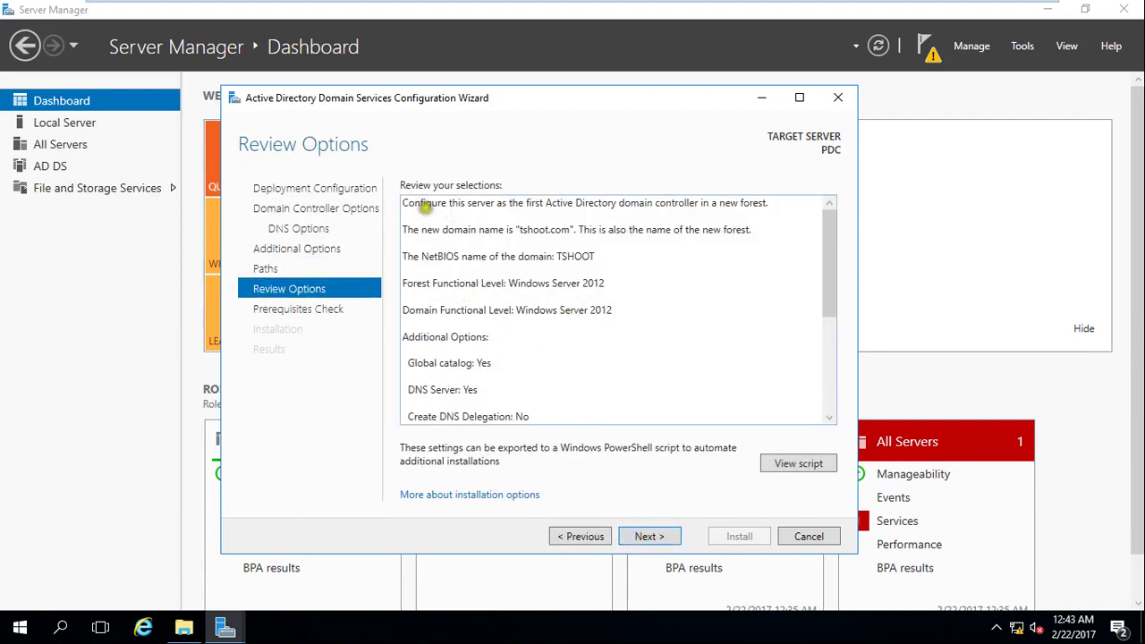
pyautogui.click(411, 207)
pyautogui.hotkey('ctrl', 'a')
pyautogui.doubleClick(454, 363)
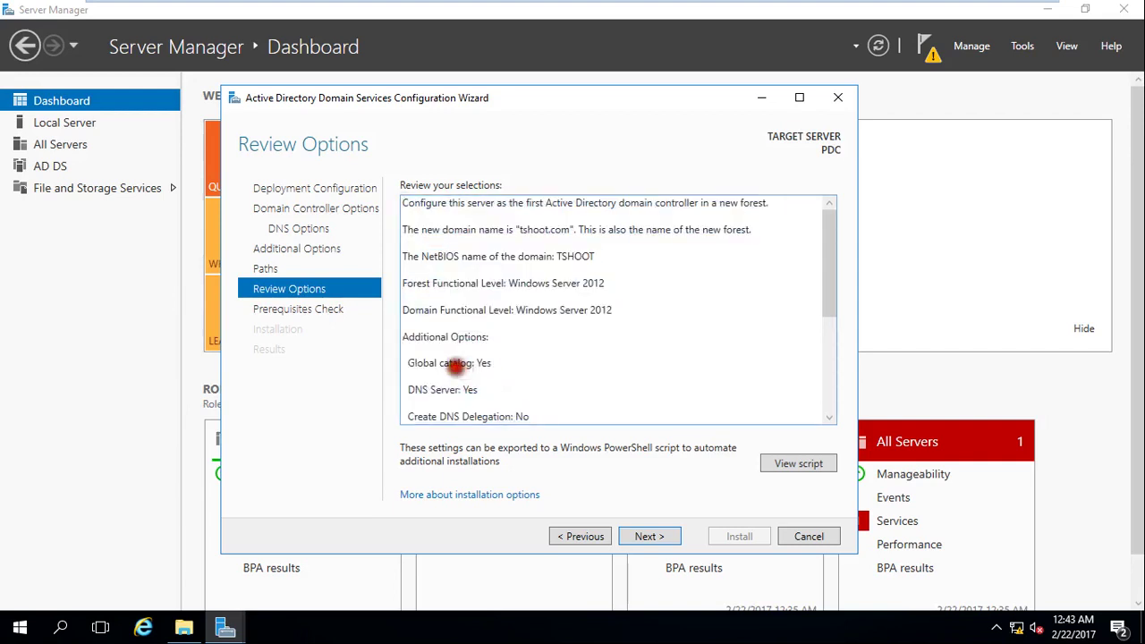
pyautogui.doubleClick(469, 391)
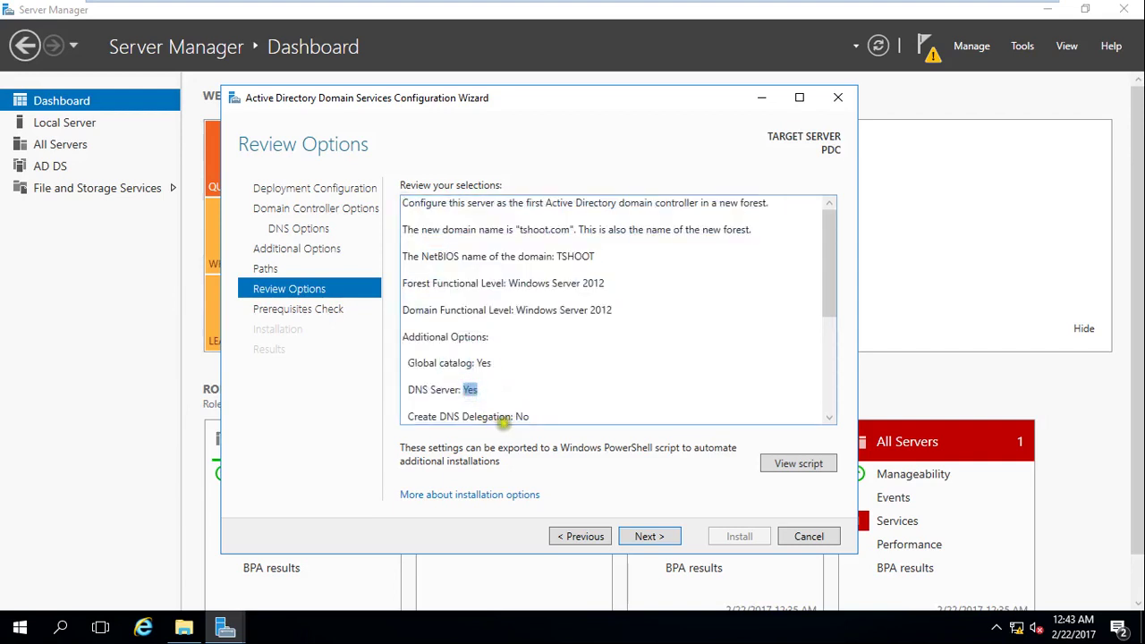
pyautogui.doubleClick(488, 417)
pyautogui.doubleClick(522, 417)
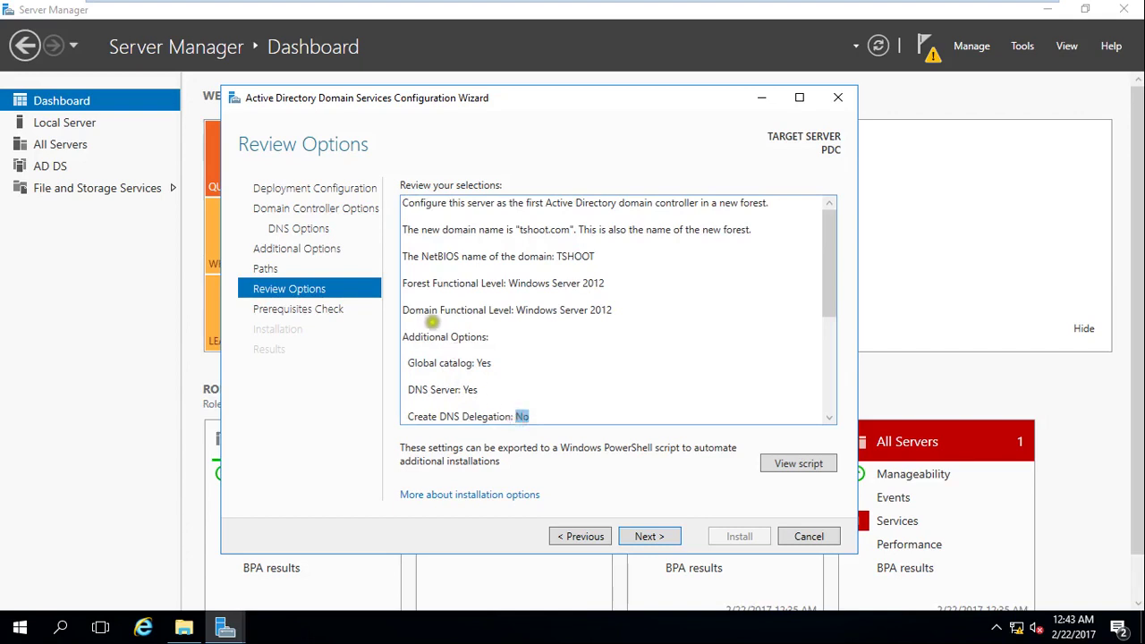
pyautogui.doubleClick(595, 283)
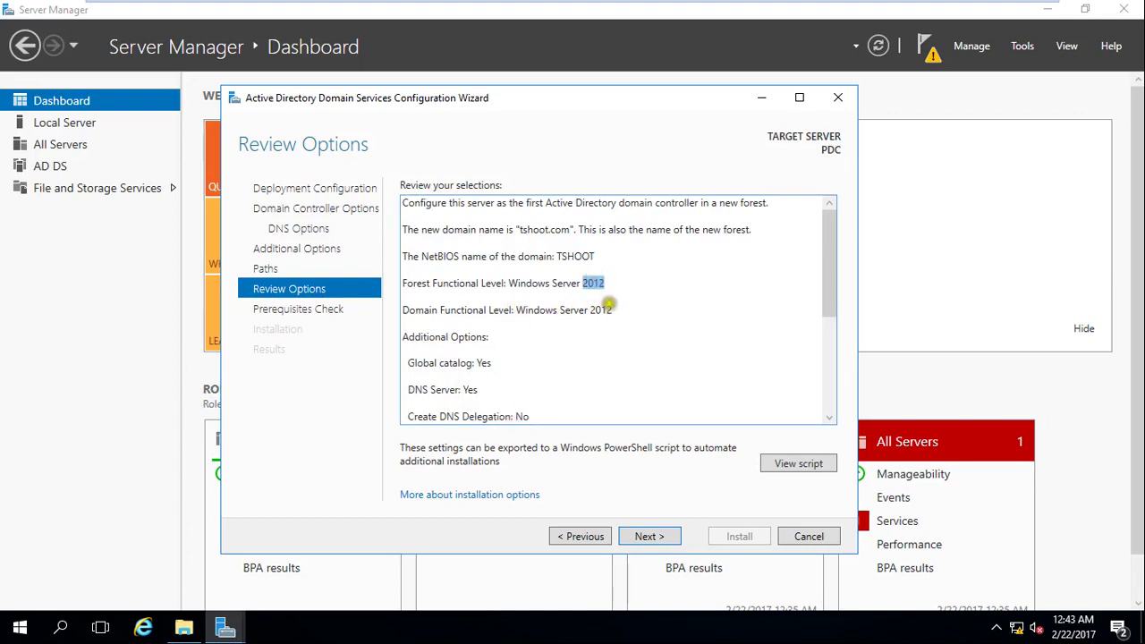
pyautogui.doubleClick(614, 310)
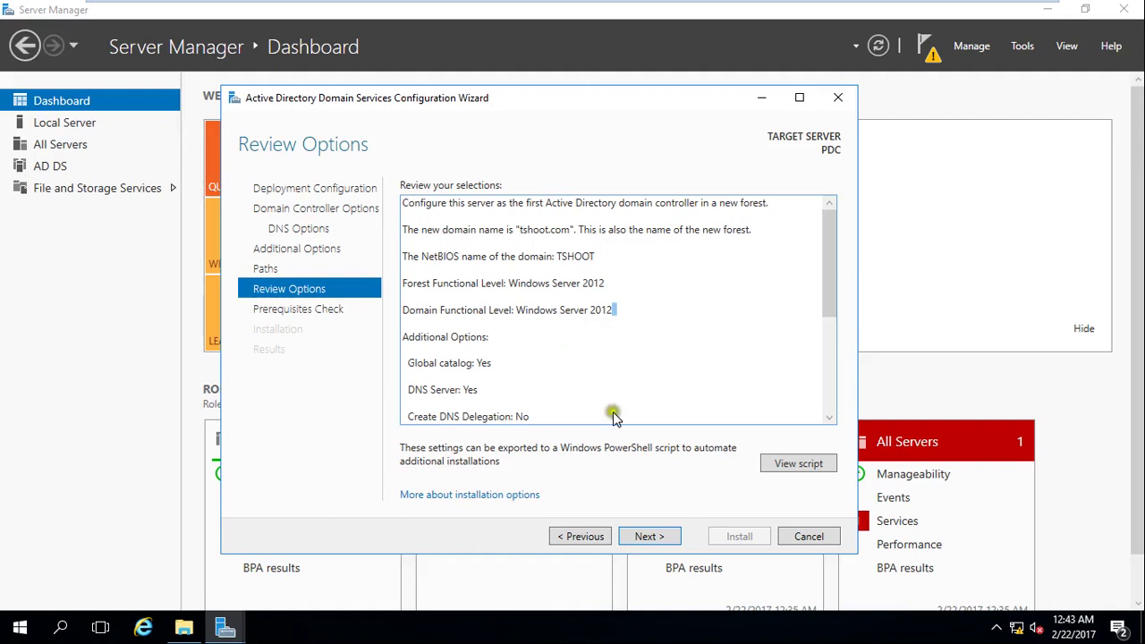
pyautogui.click(790, 463)
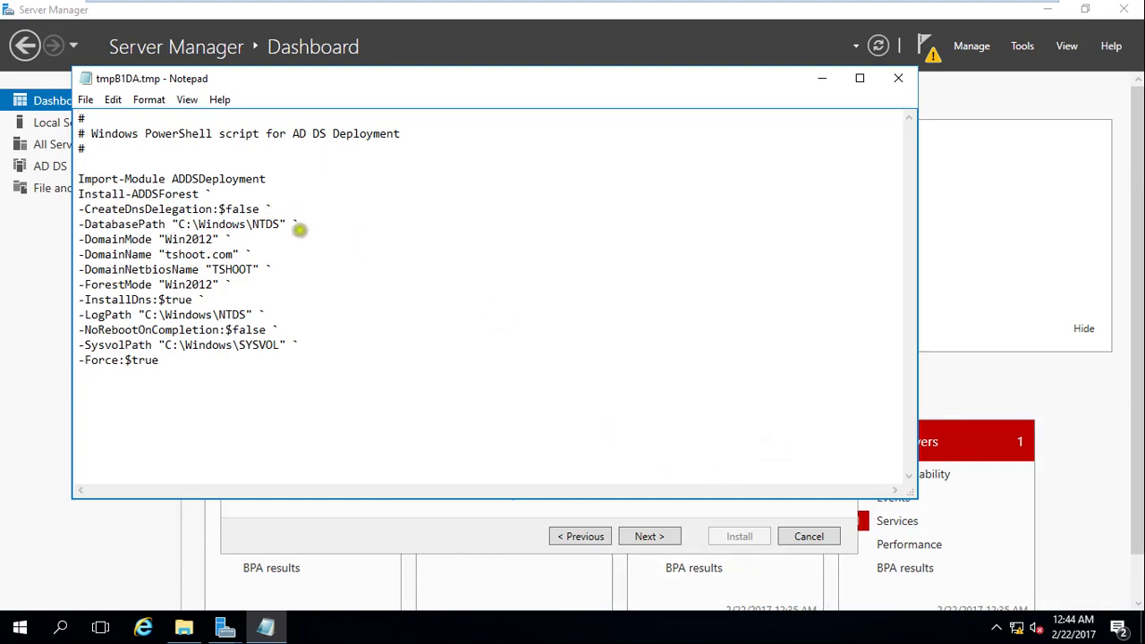
pyautogui.moveTo(252, 225); pyautogui.dragTo(274, 224)
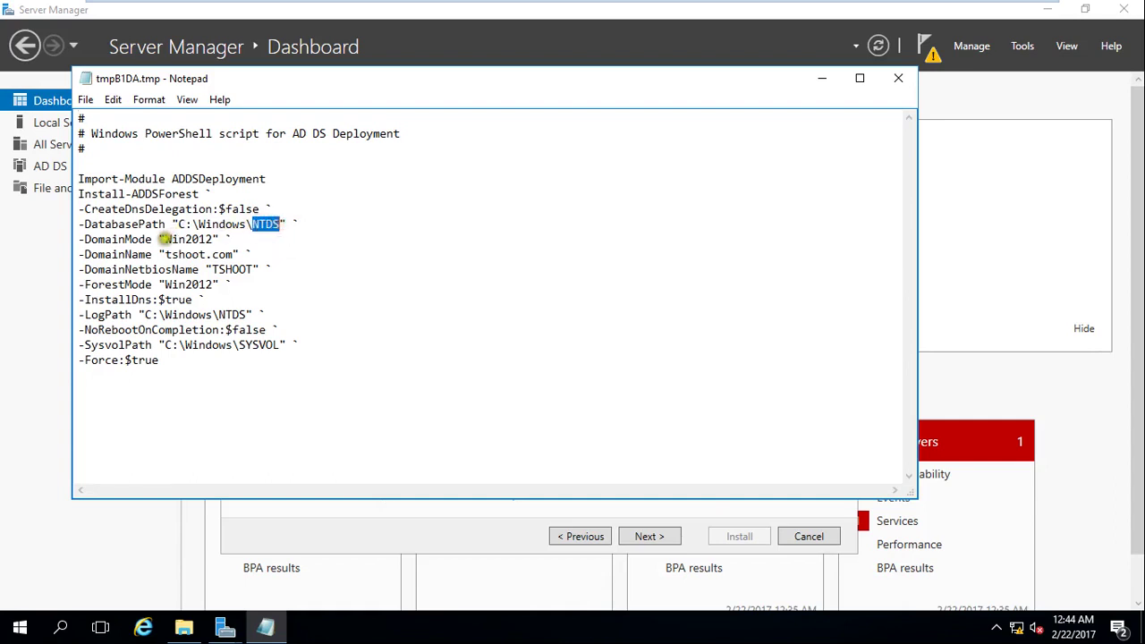
pyautogui.moveTo(165, 239); pyautogui.dragTo(256, 270)
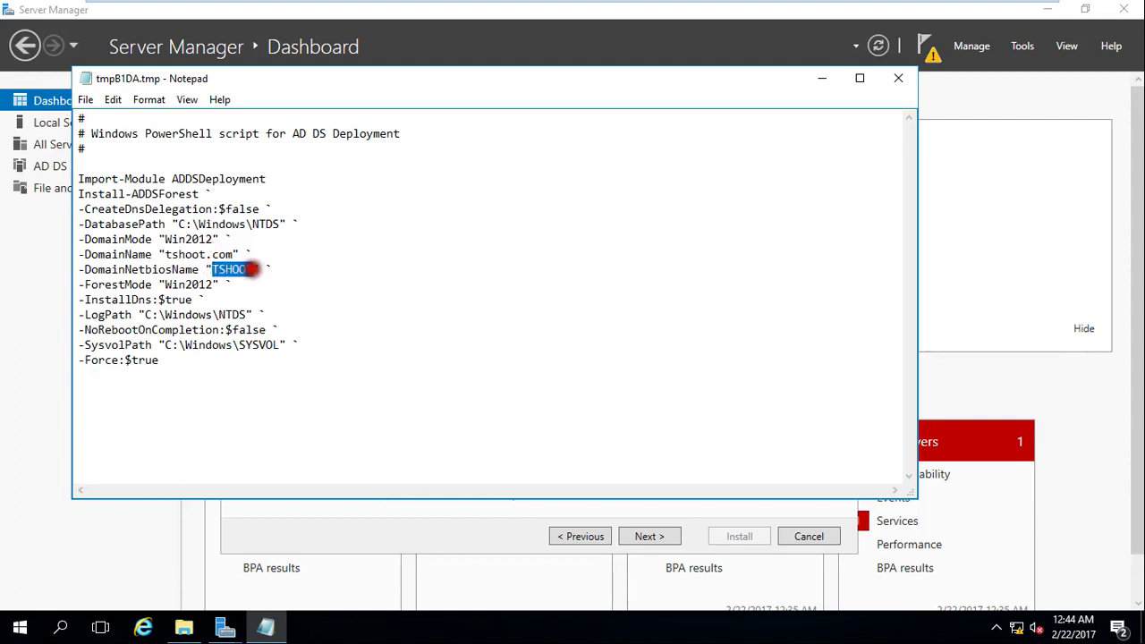
pyautogui.moveTo(161, 285); pyautogui.dragTo(240, 314)
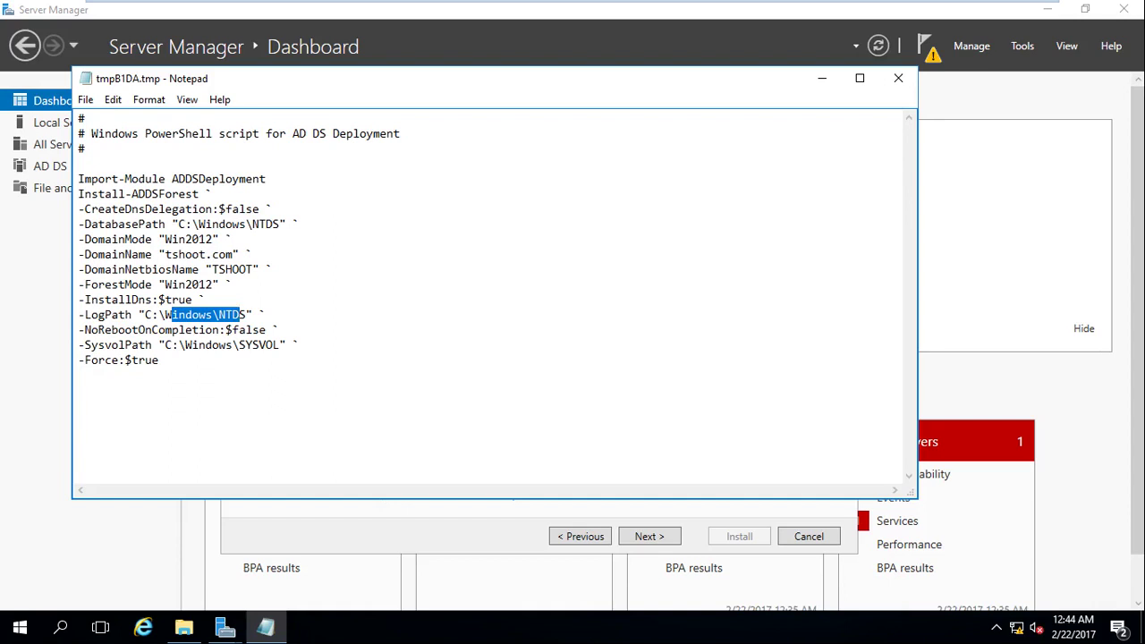
# Use Save As to store the PowerShell script on the Desktop named answer_file.
pyautogui.click(85, 99)
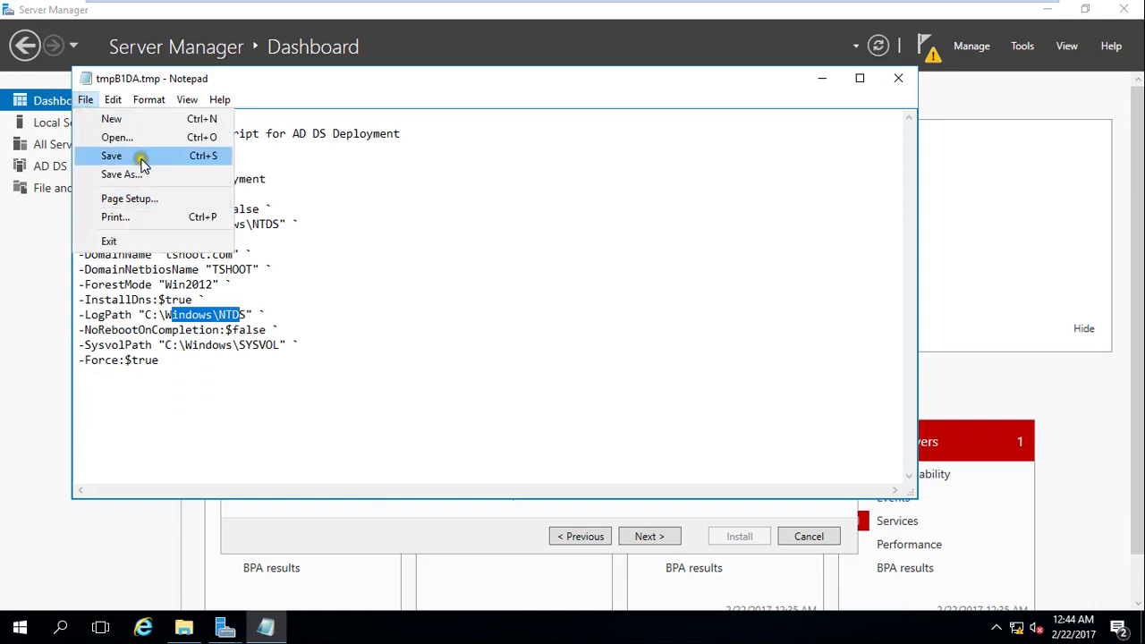
pyautogui.click(141, 157)
pyautogui.click(85, 100)
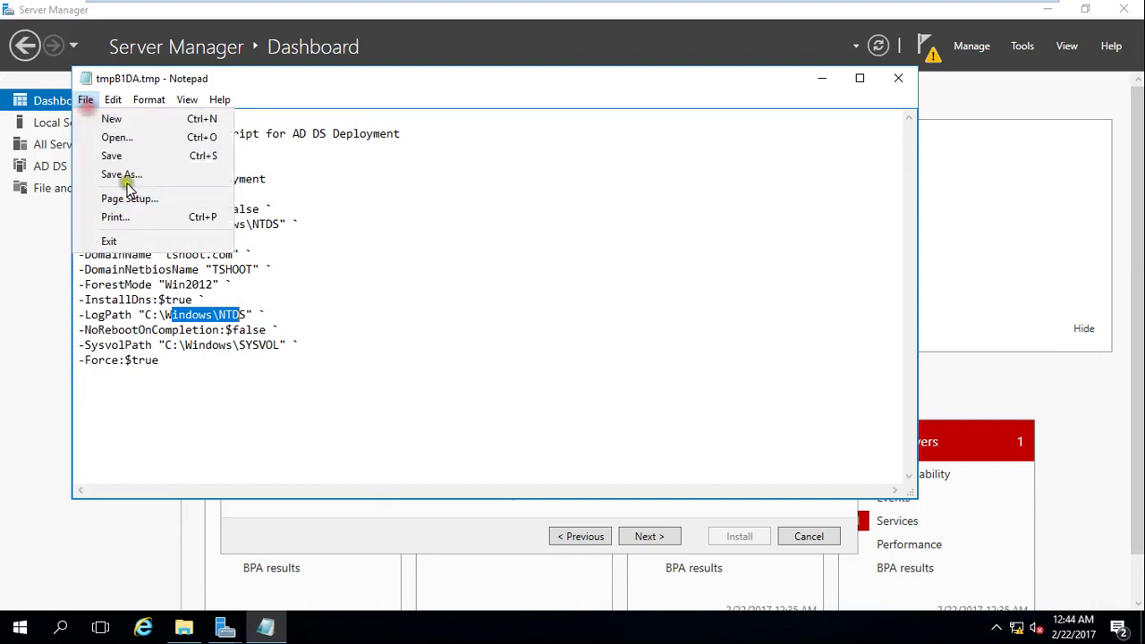
pyautogui.click(123, 176)
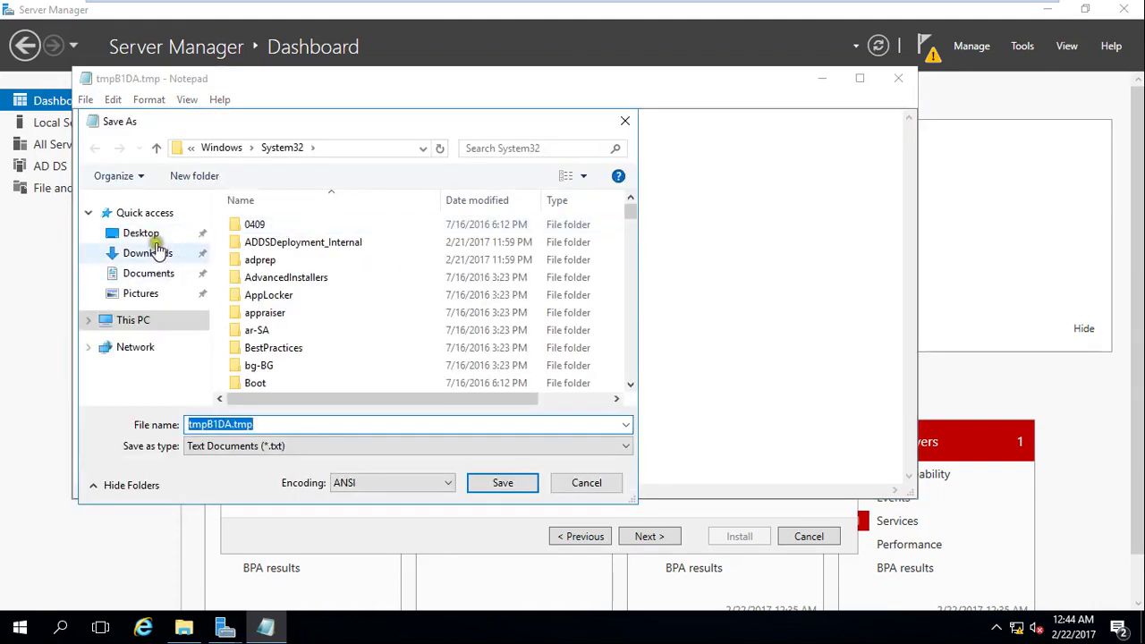
pyautogui.click(143, 235)
pyautogui.doubleClick(276, 424)
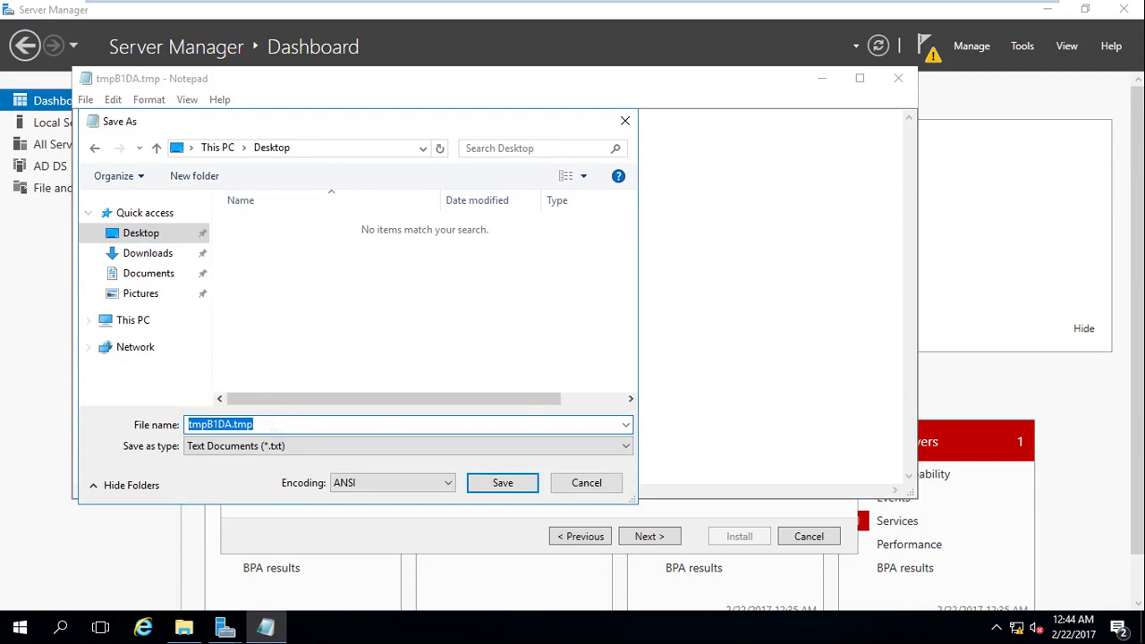
pyautogui.write('answer_')
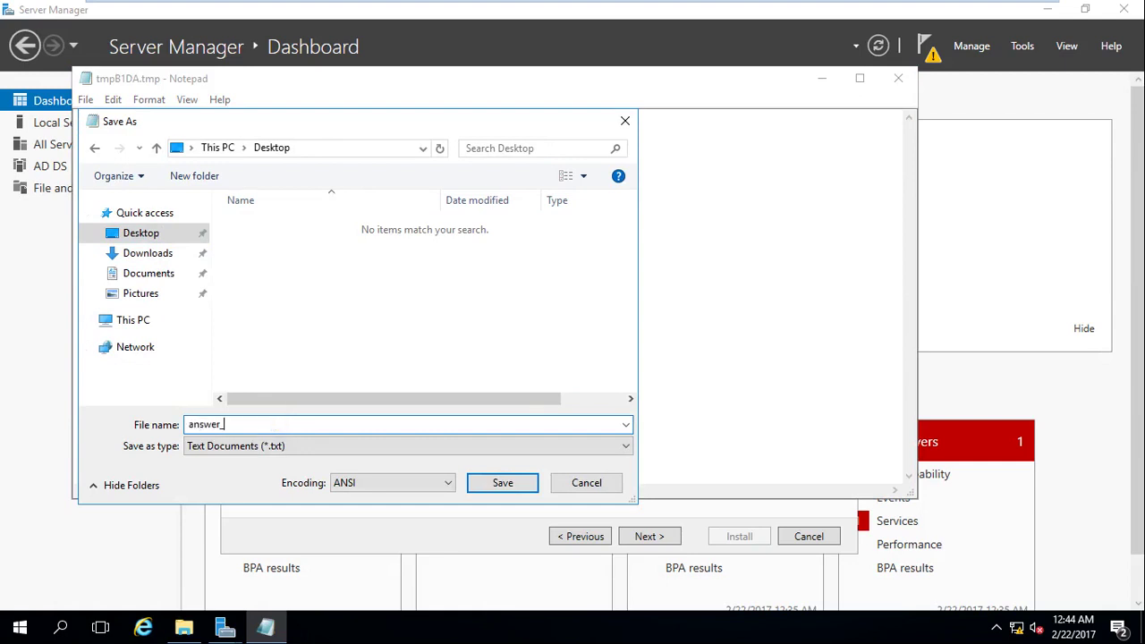
pyautogui.write('file')
pyautogui.click(489, 484)
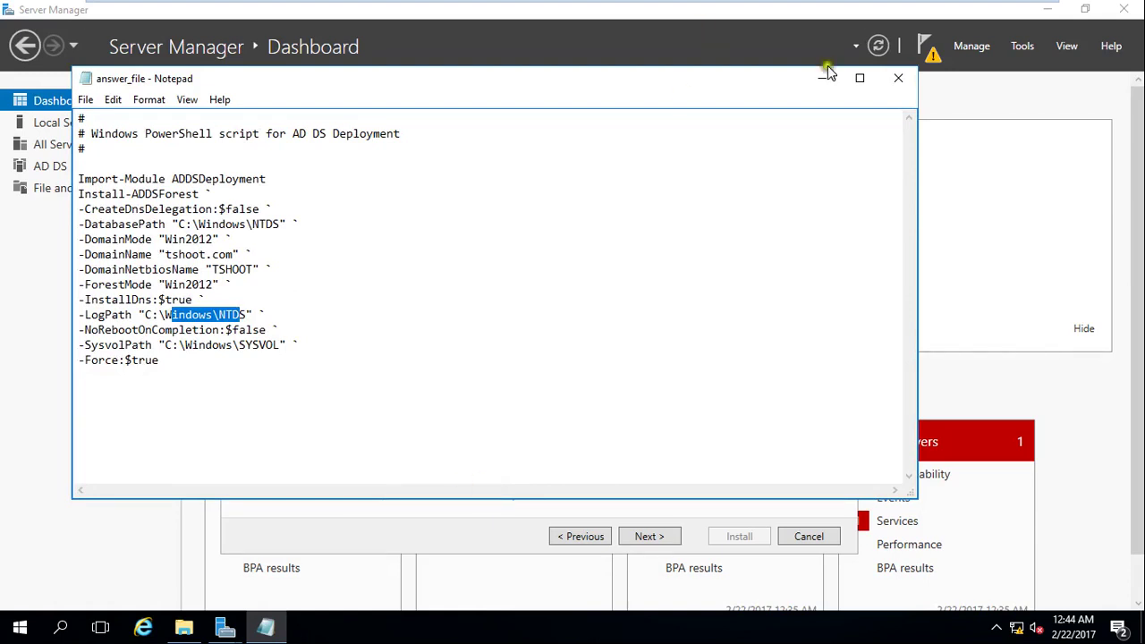
# Close the answer_file Notepad window, returning to the Review Options page.
pyautogui.click(898, 78)
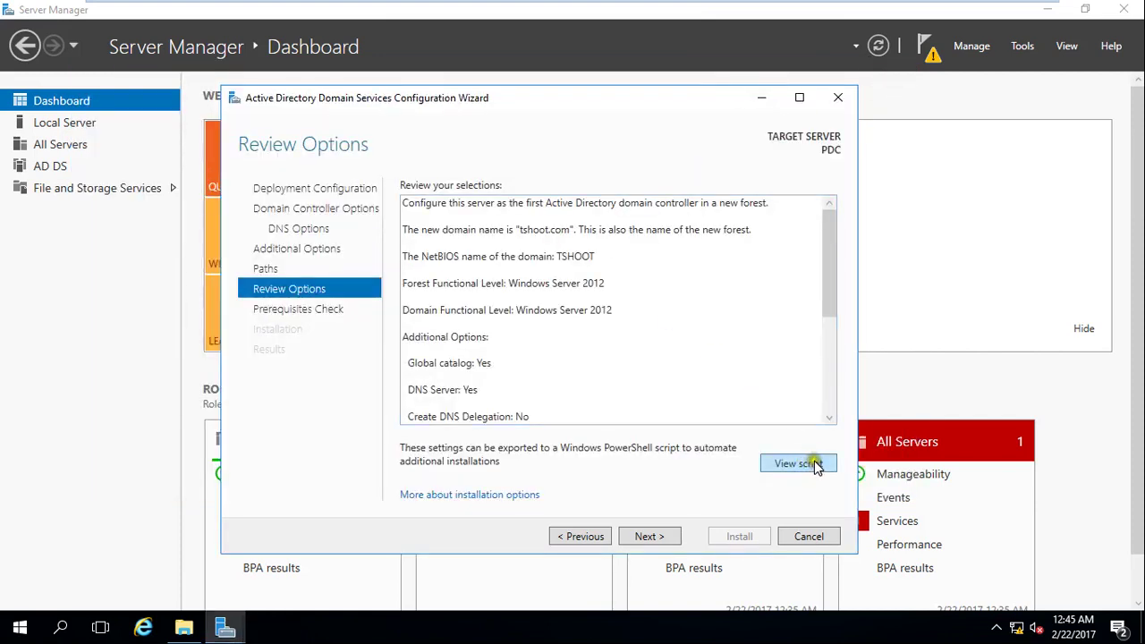
# Advance from Review Options to the Prerequisites Check, where all checks pass.
pyautogui.click(660, 538)
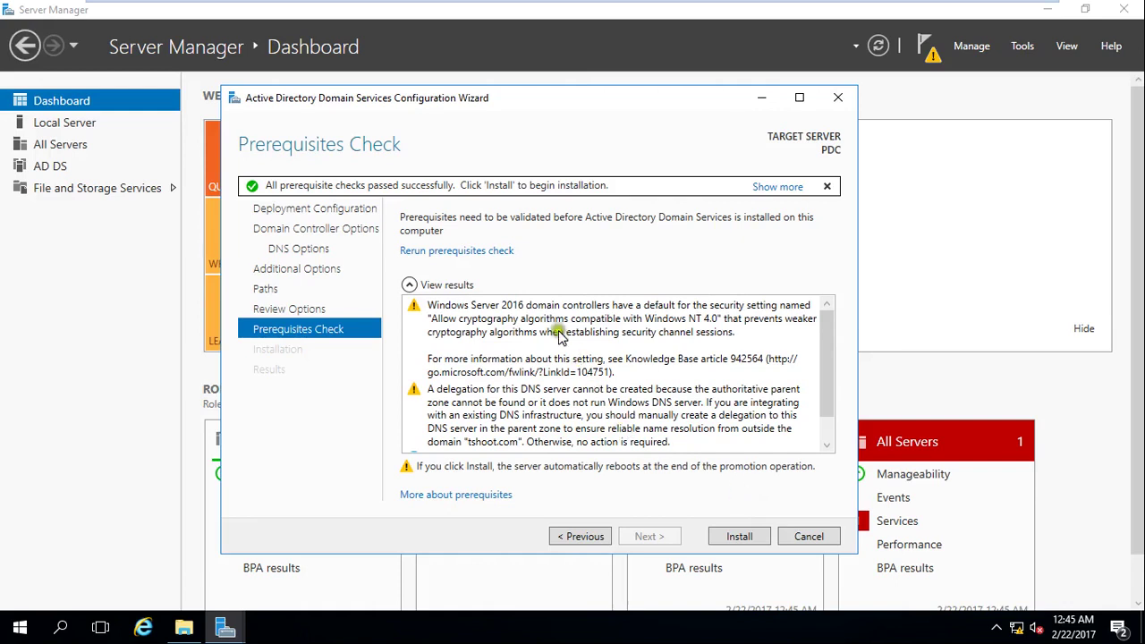
# Read the DNS delegation and cryptography warnings, then start the domain controller installation.
pyautogui.click(491, 391)
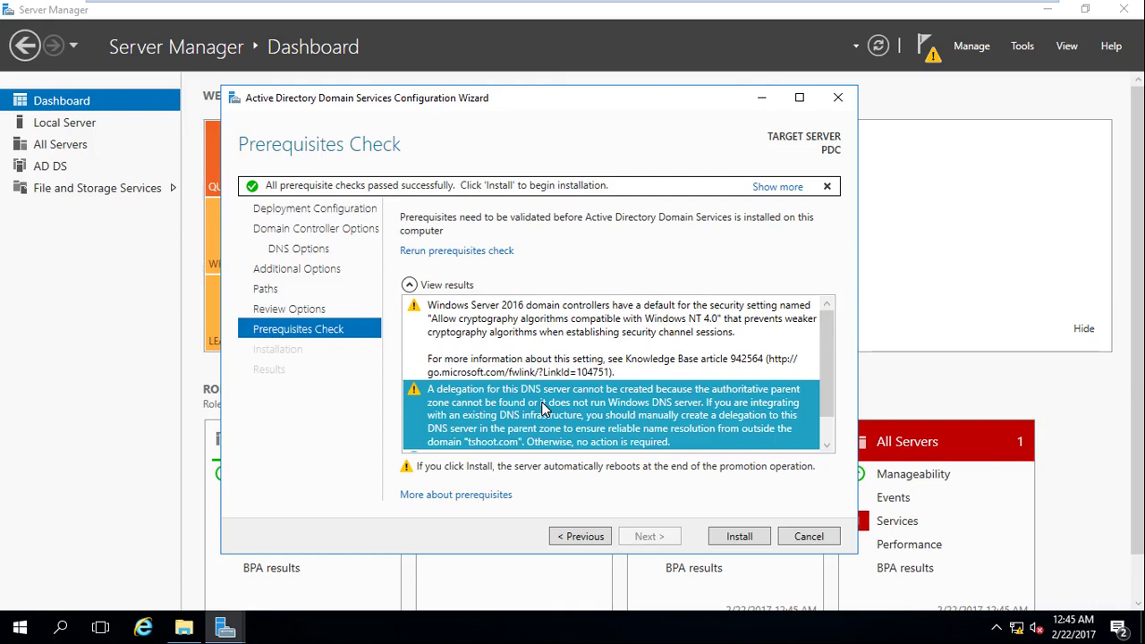
pyautogui.click(555, 342)
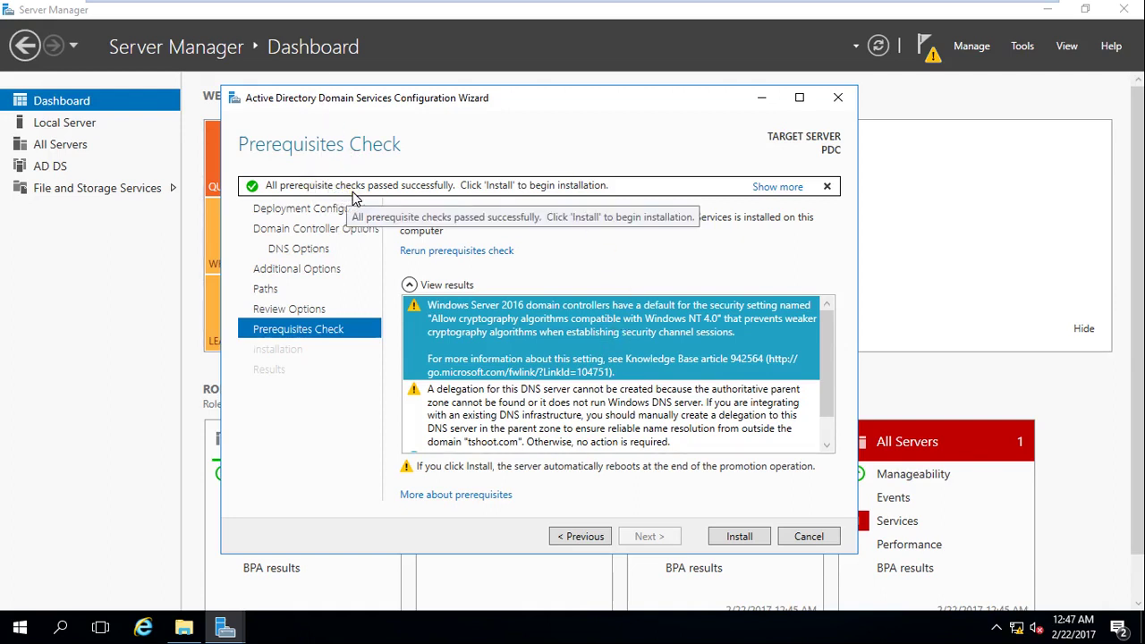
pyautogui.click(736, 539)
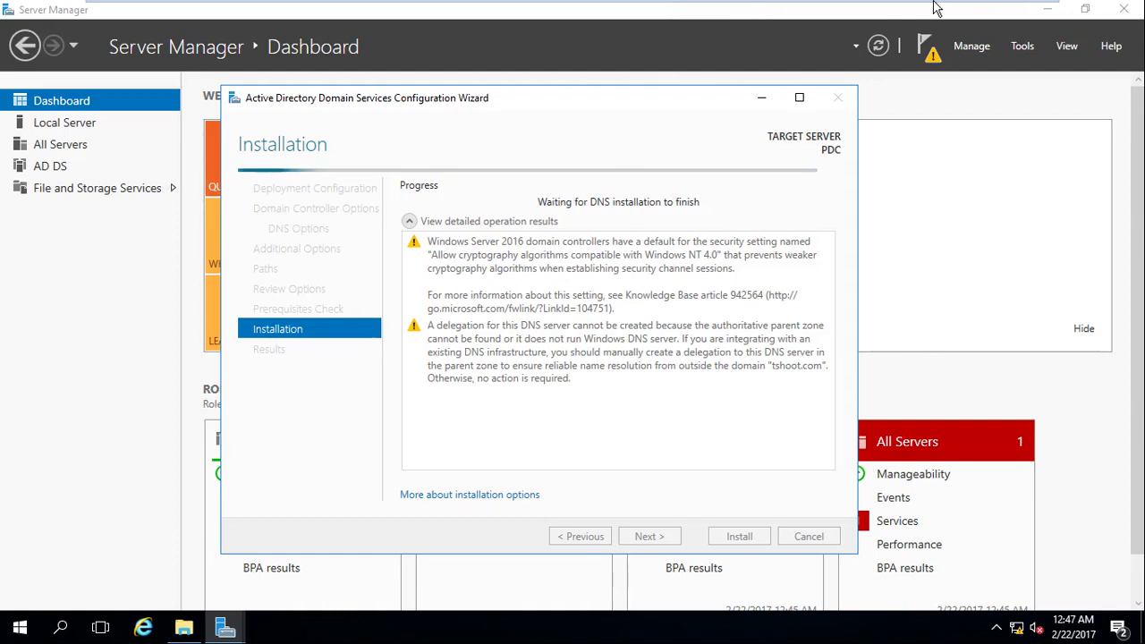
# Exit and re-enter VMware full screen to show the ser_2016 lock screen.
pyautogui.moveTo(933, 8)
pyautogui.click(1020, 17)
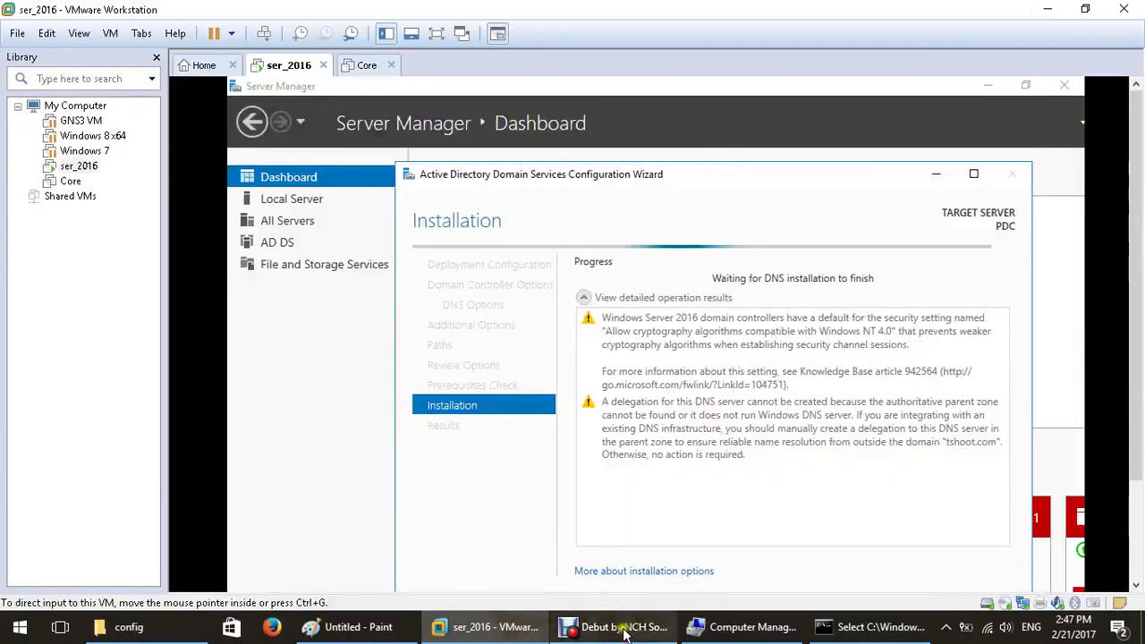
pyautogui.click(624, 627)
pyautogui.click(399, 557)
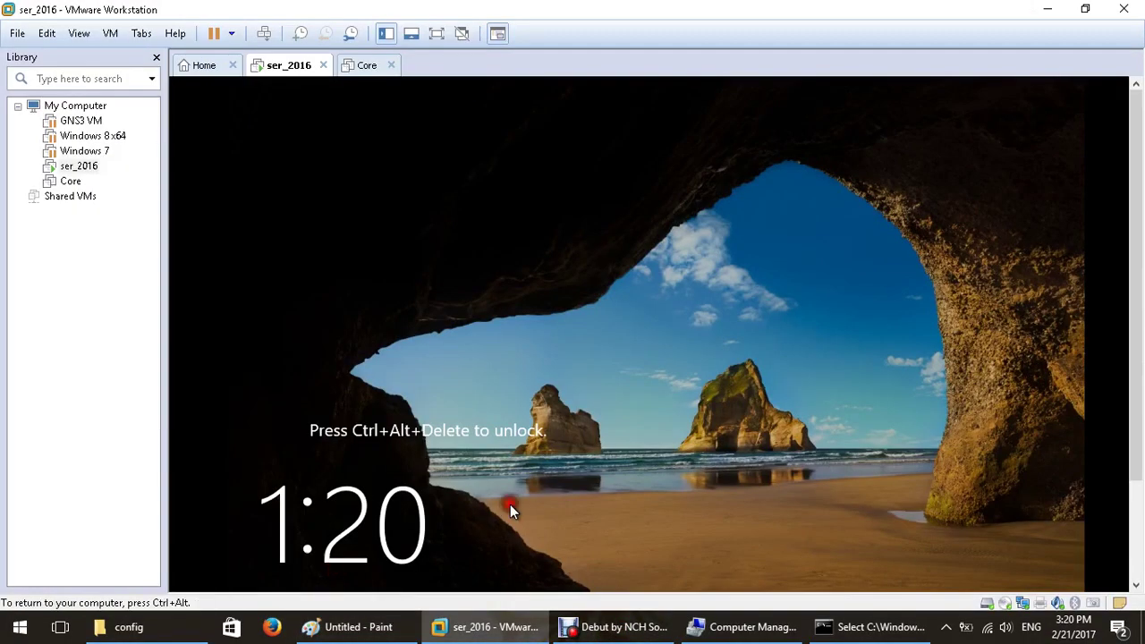
pyautogui.hotkey('ctrl', 'alt', 'Return')
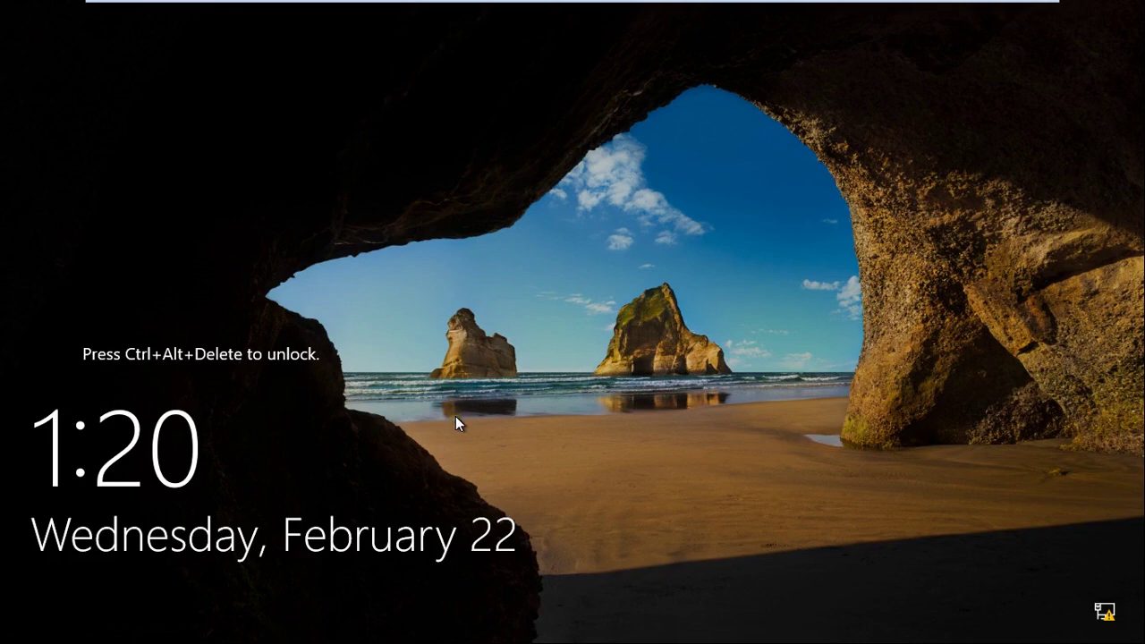
# Sign in as TSHOOT\Administrator using Ctrl+Alt+Delete and the account password.
pyautogui.press('ctrl+alt+Insert')
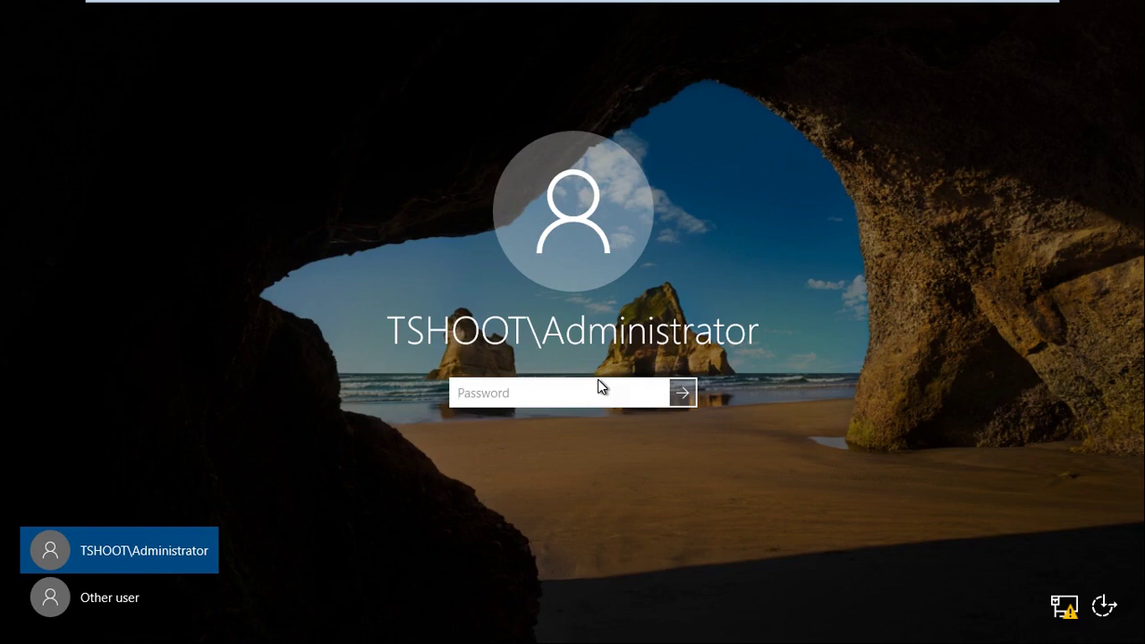
pyautogui.write('•••••••')
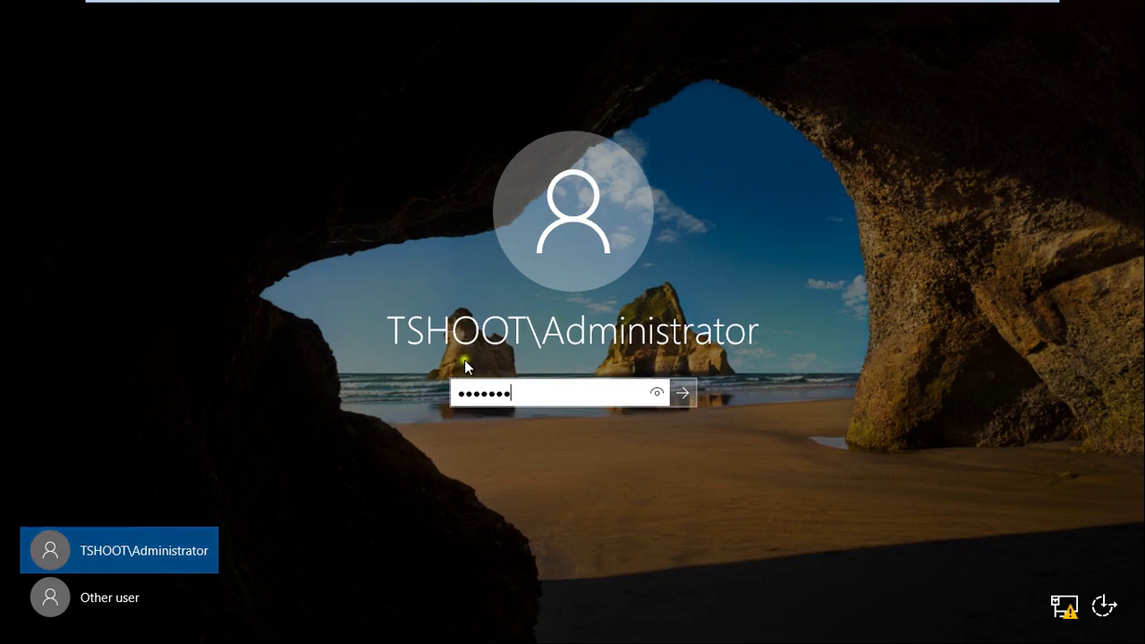
pyautogui.press('Return')
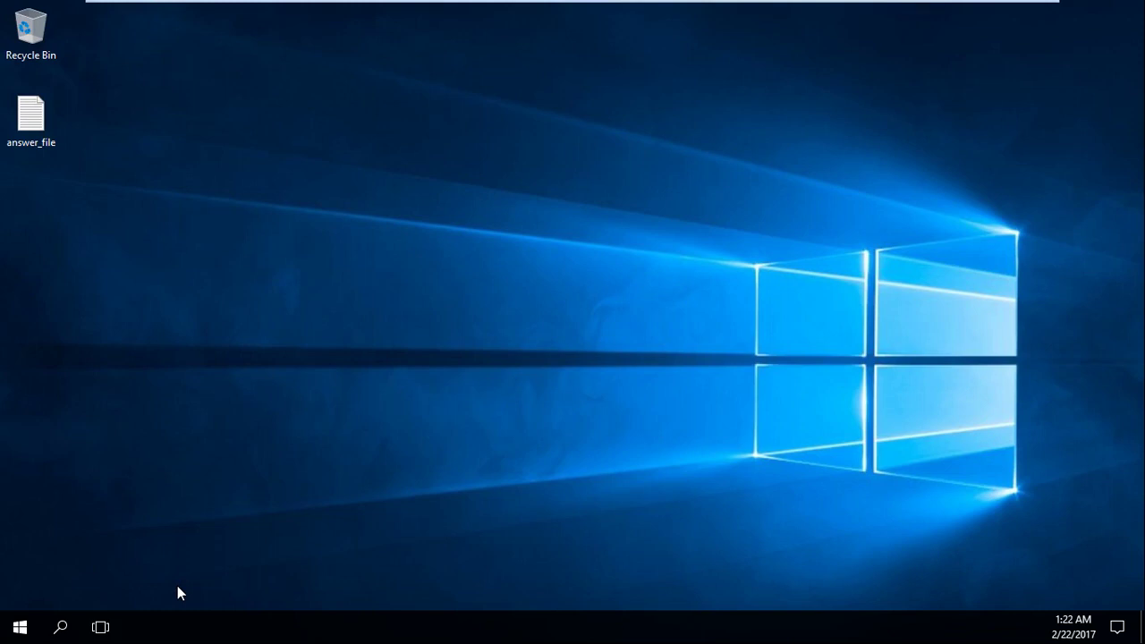
# Refresh the desktop twice from its right-click menu while Server Manager loads.
pyautogui.click(203, 590)
pyautogui.rightClick(204, 586)
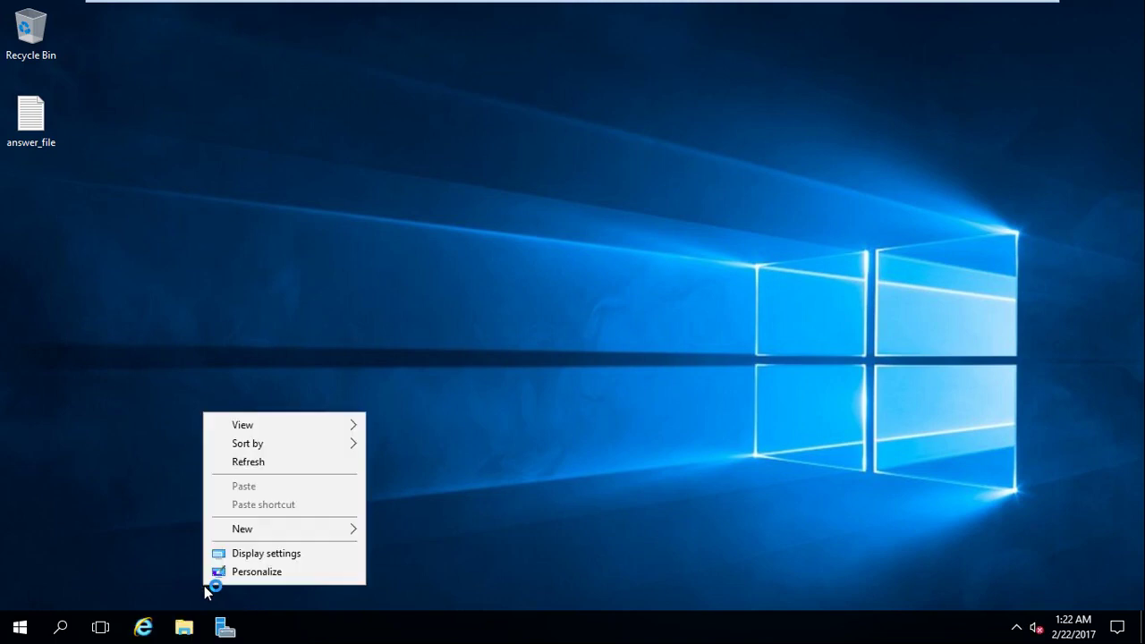
pyautogui.click(240, 463)
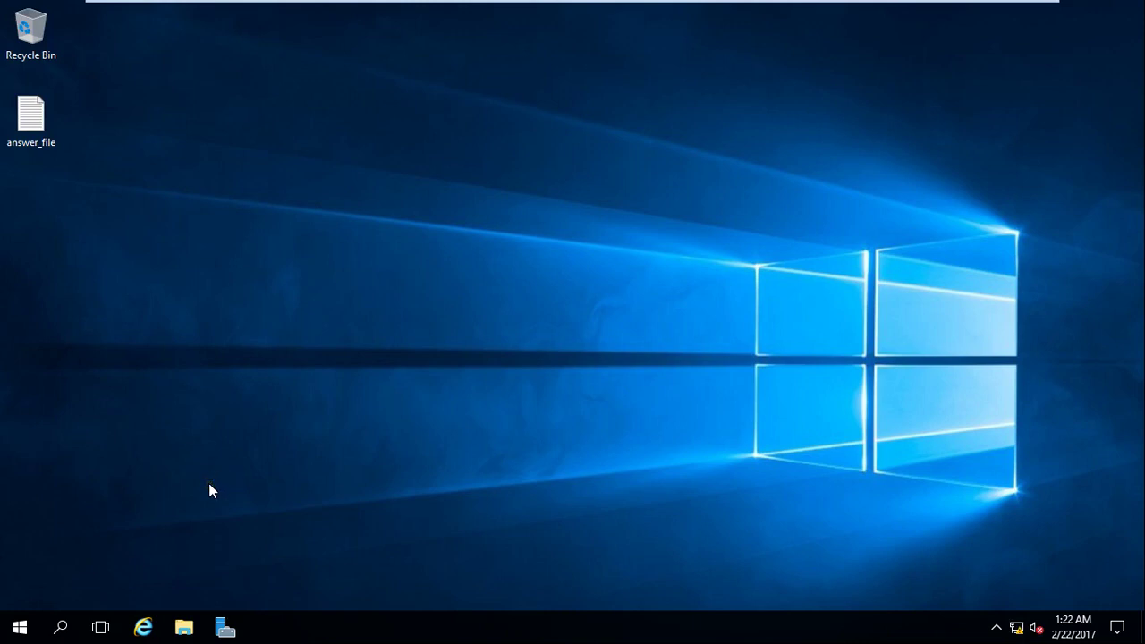
pyautogui.rightClick(161, 458)
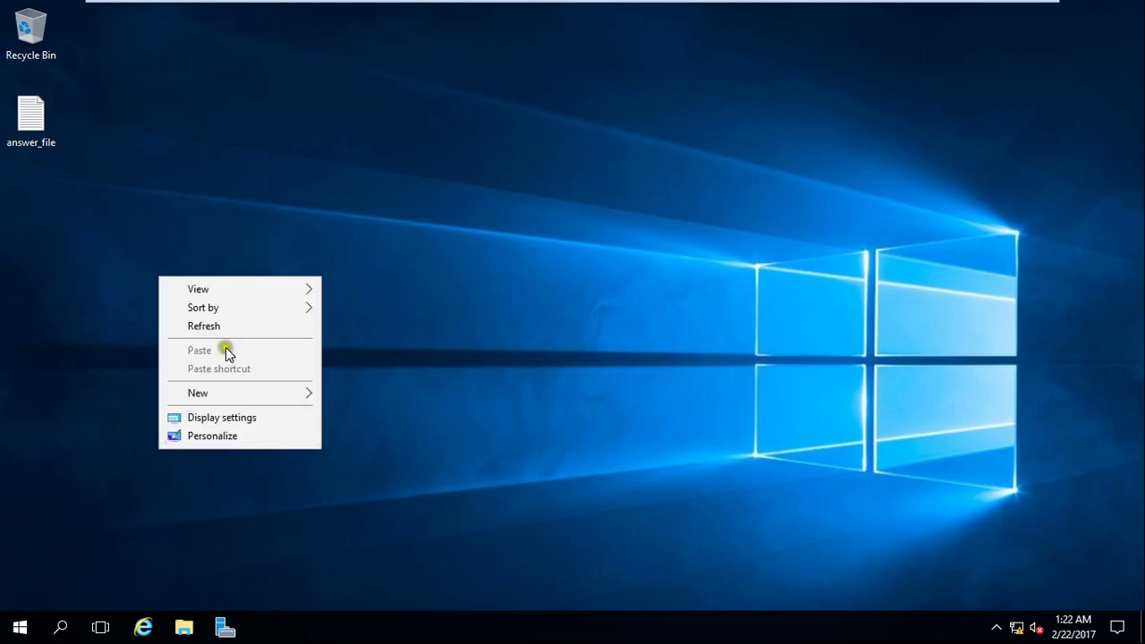
pyautogui.click(231, 328)
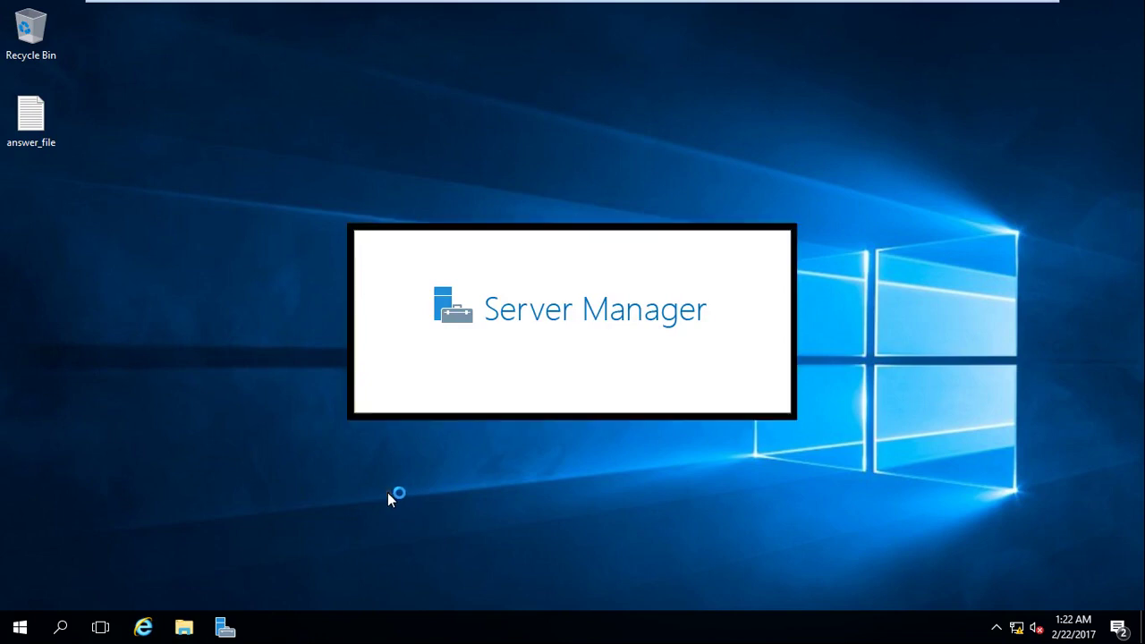
# Browse to C:\Windows\NTDS to confirm ntds.dit and the edb log files exist.
pyautogui.press('super+e')
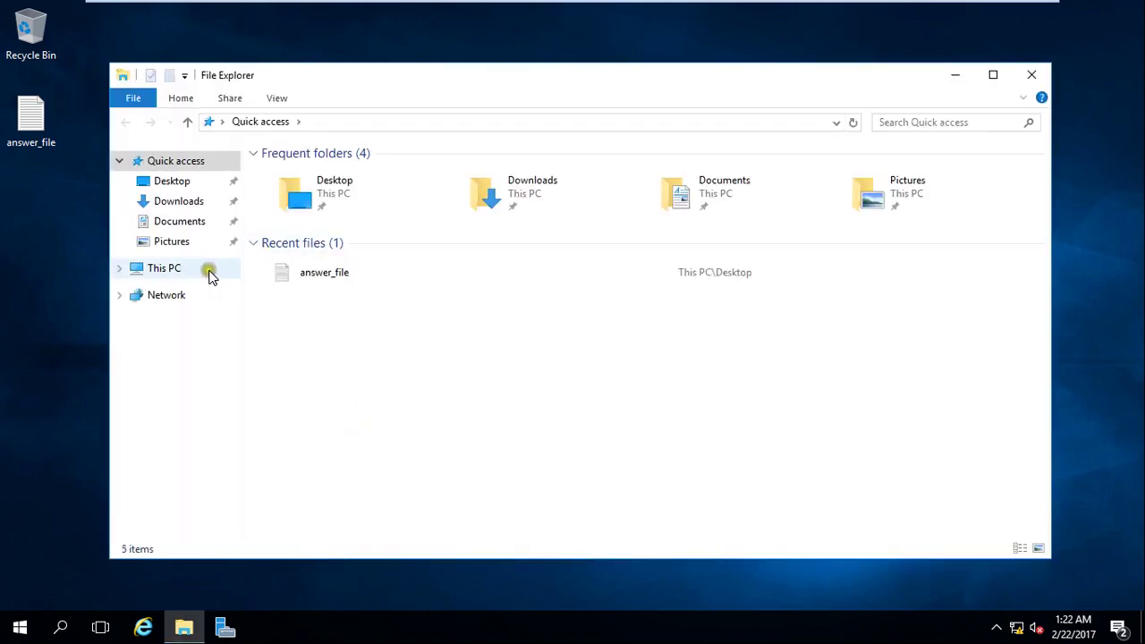
pyautogui.click(178, 271)
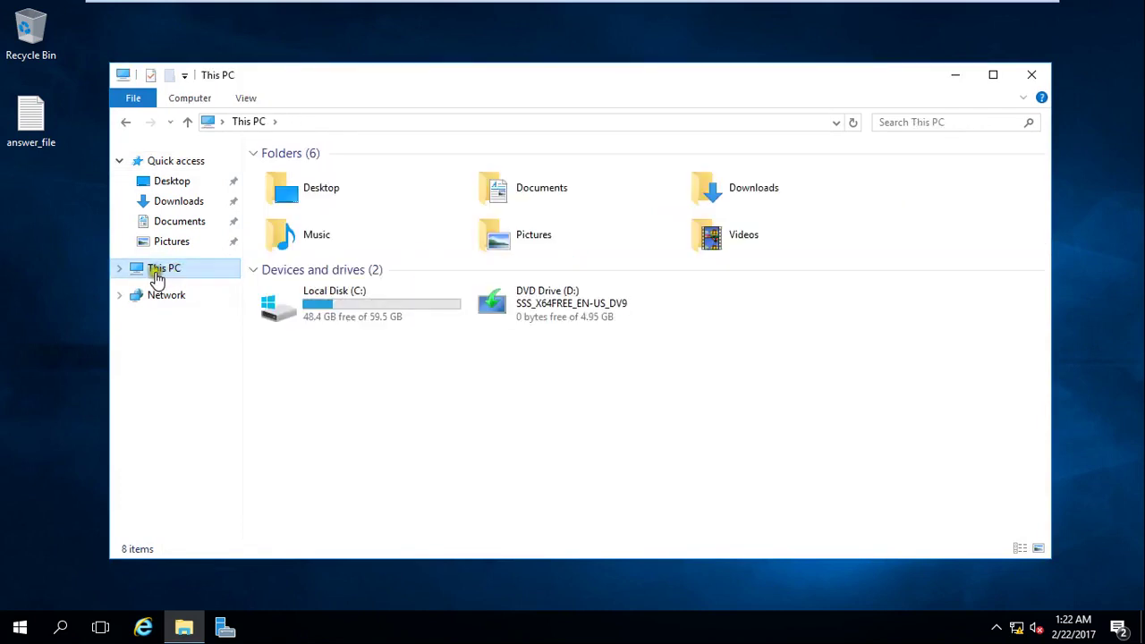
pyautogui.doubleClick(333, 324)
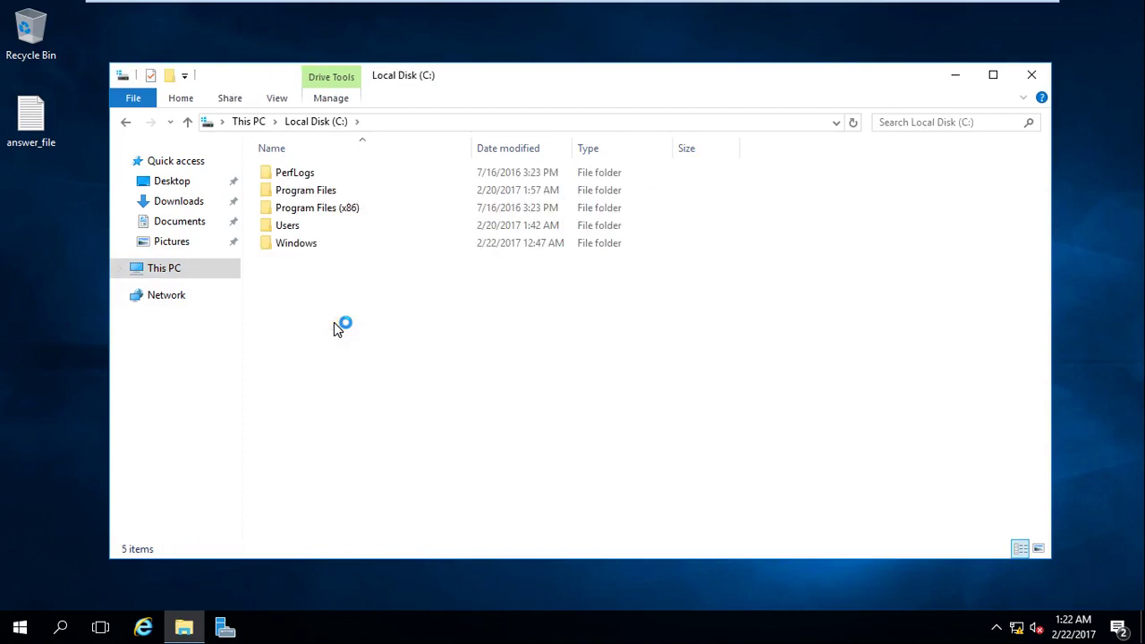
pyautogui.doubleClick(310, 245)
pyautogui.click(354, 358)
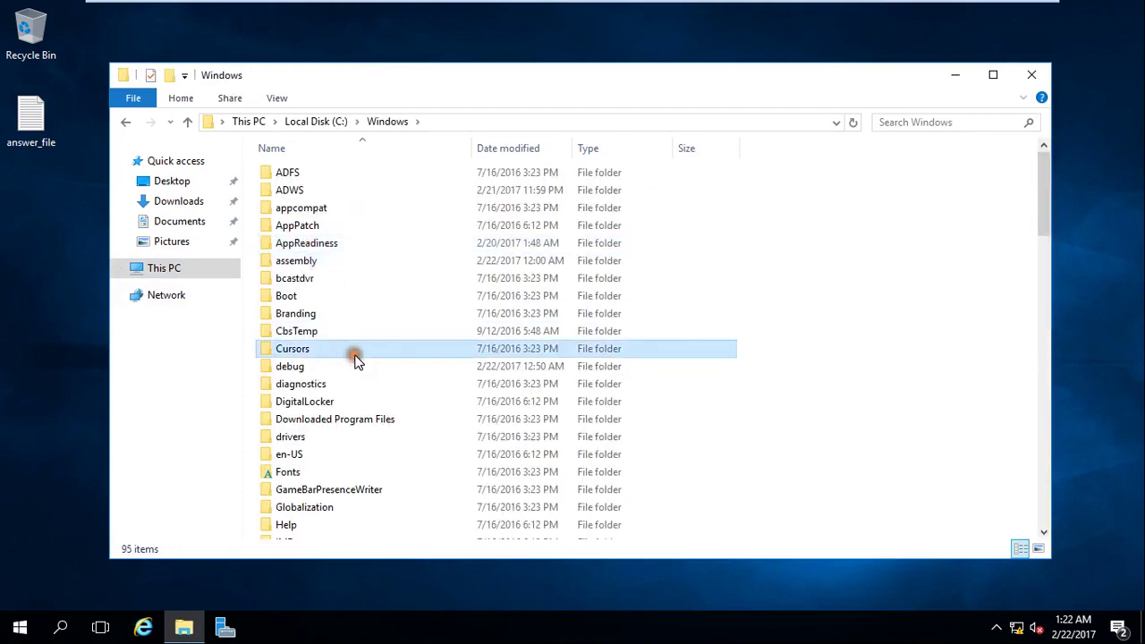
pyautogui.press('n')
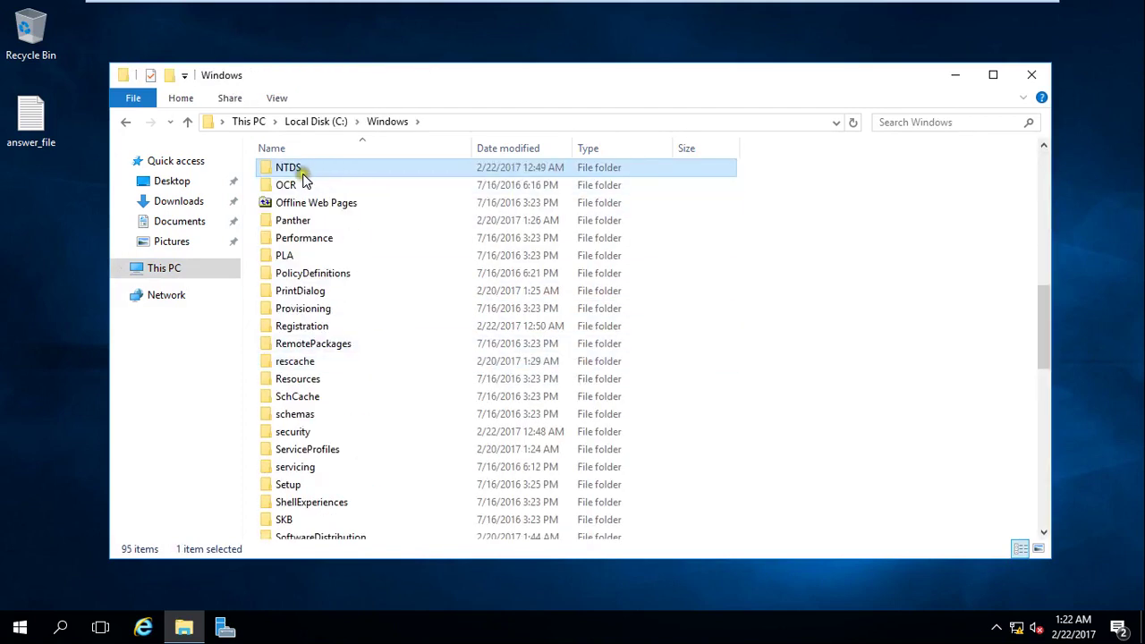
pyautogui.doubleClick(301, 178)
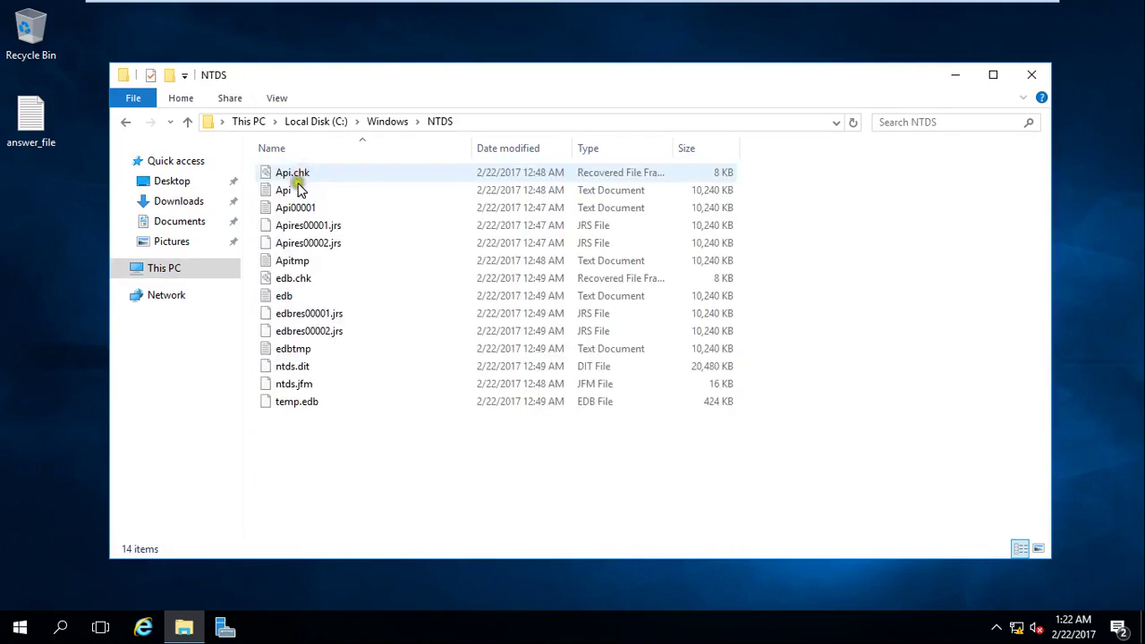
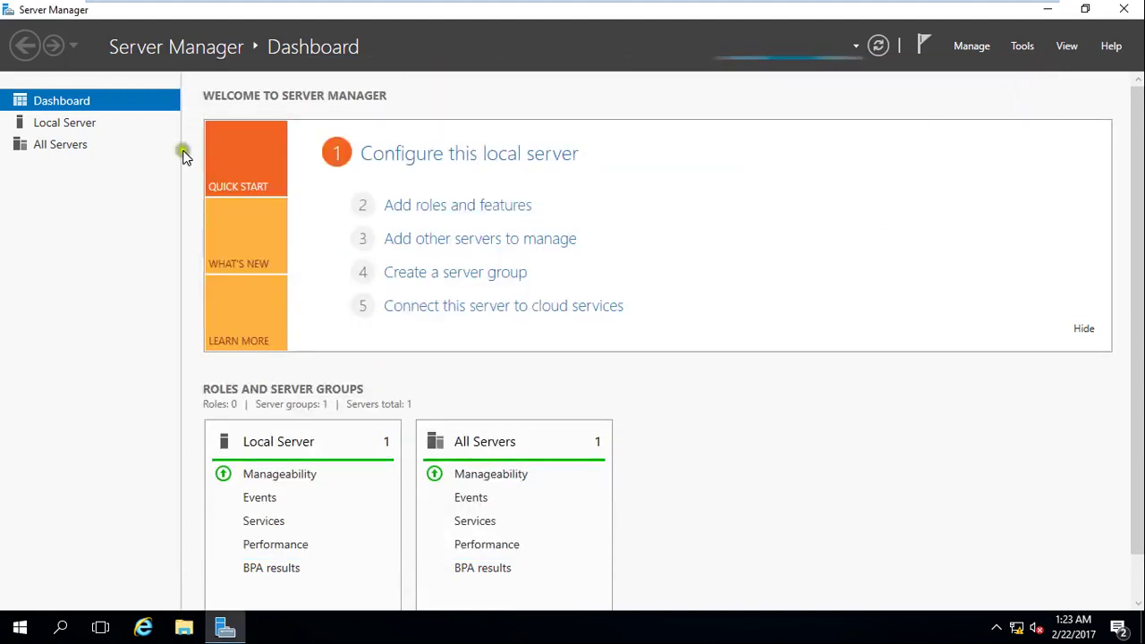
# Review the Tools menu, then view the dashboard's AD DS, DNS and File and Storage Services tiles.
pyautogui.click(1024, 48)
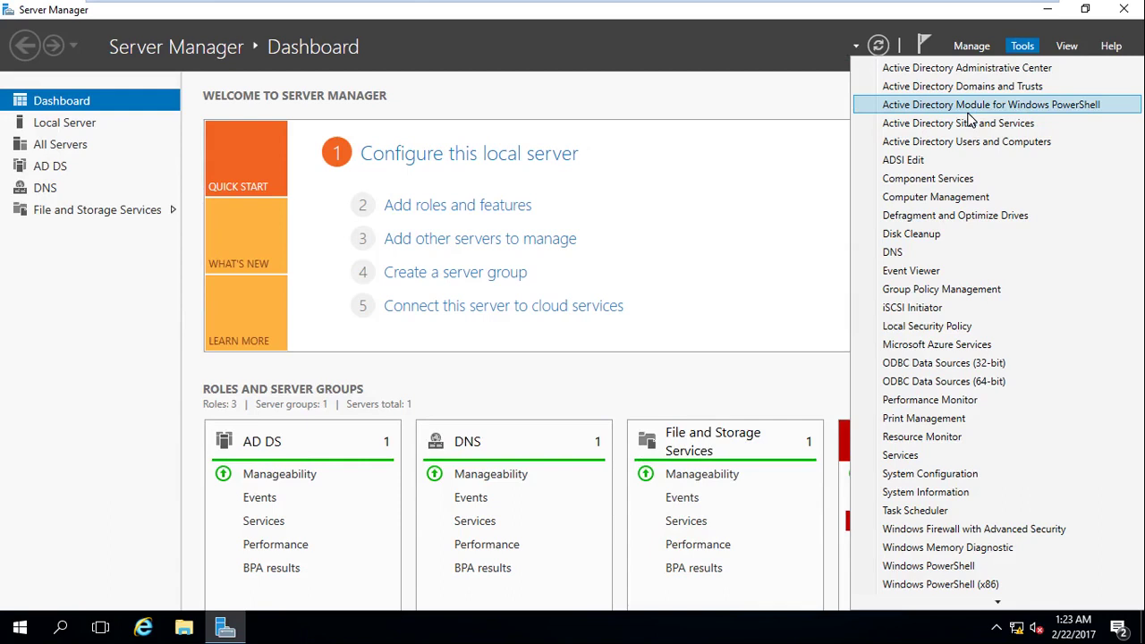
pyautogui.click(817, 100)
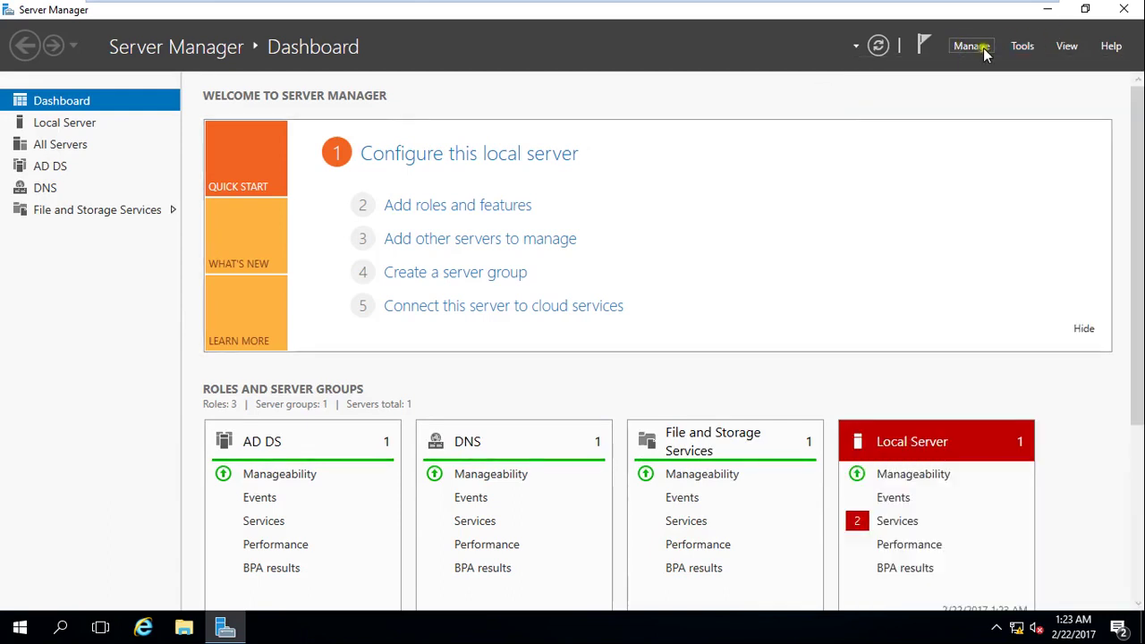
pyautogui.click(1022, 46)
pyautogui.click(984, 195)
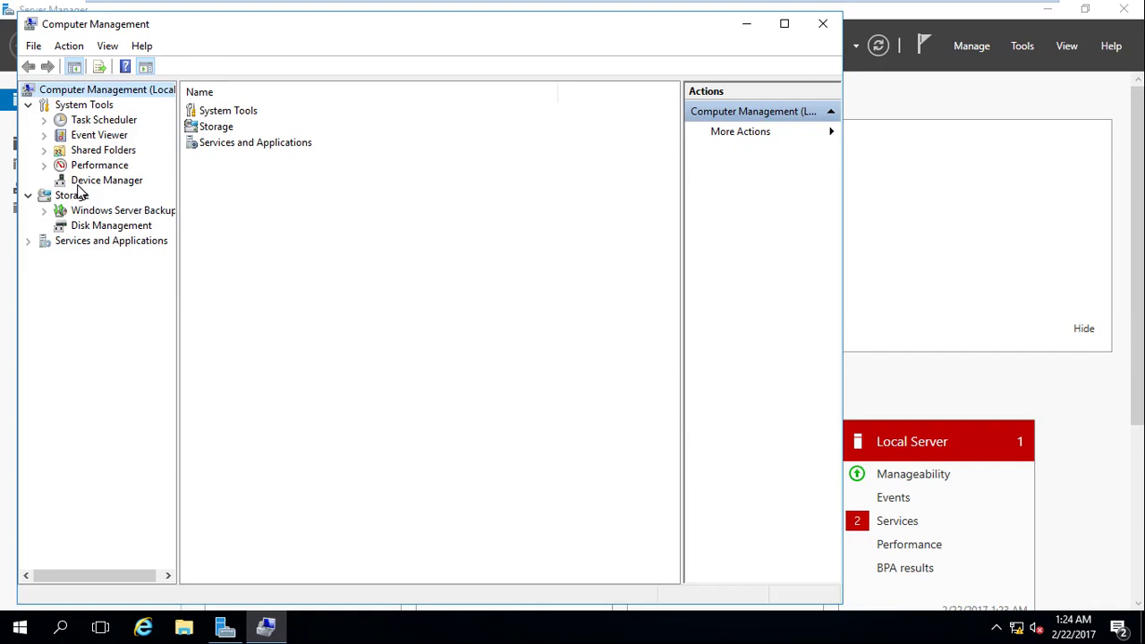
pyautogui.click(817, 29)
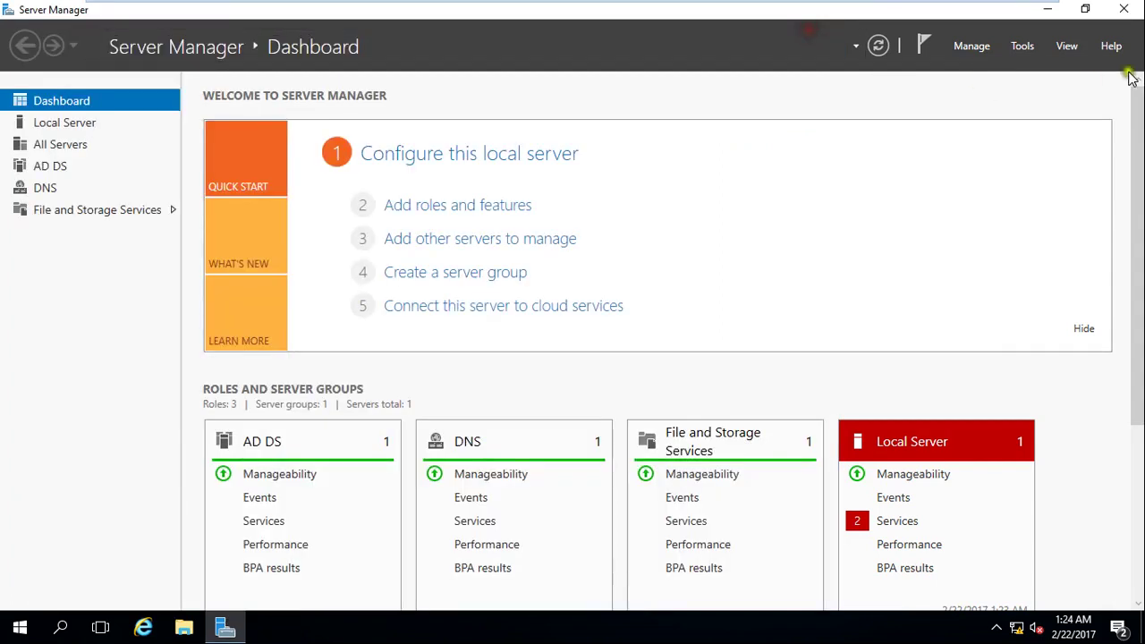
# Launch File Explorer from the taskbar so it shows Quick access over the dashboard.
pyautogui.click(1023, 46)
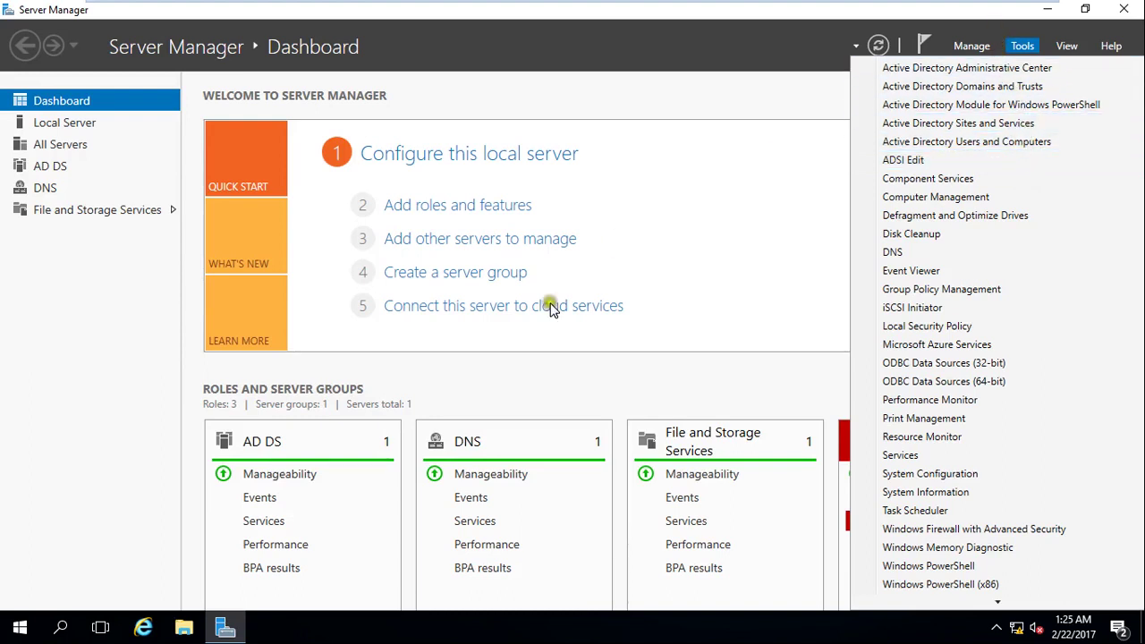
pyautogui.click(183, 627)
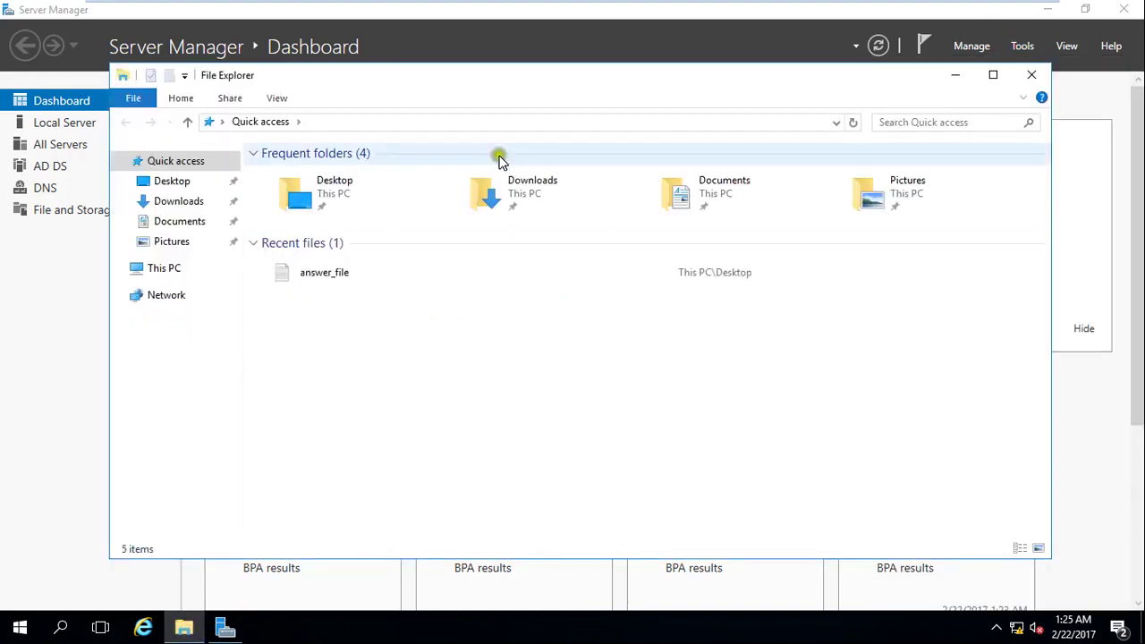
# Browse to C:\Windows and open the NTDS folder showing ntds.dit and edb.chk.
pyautogui.click(158, 267)
pyautogui.doubleClick(349, 310)
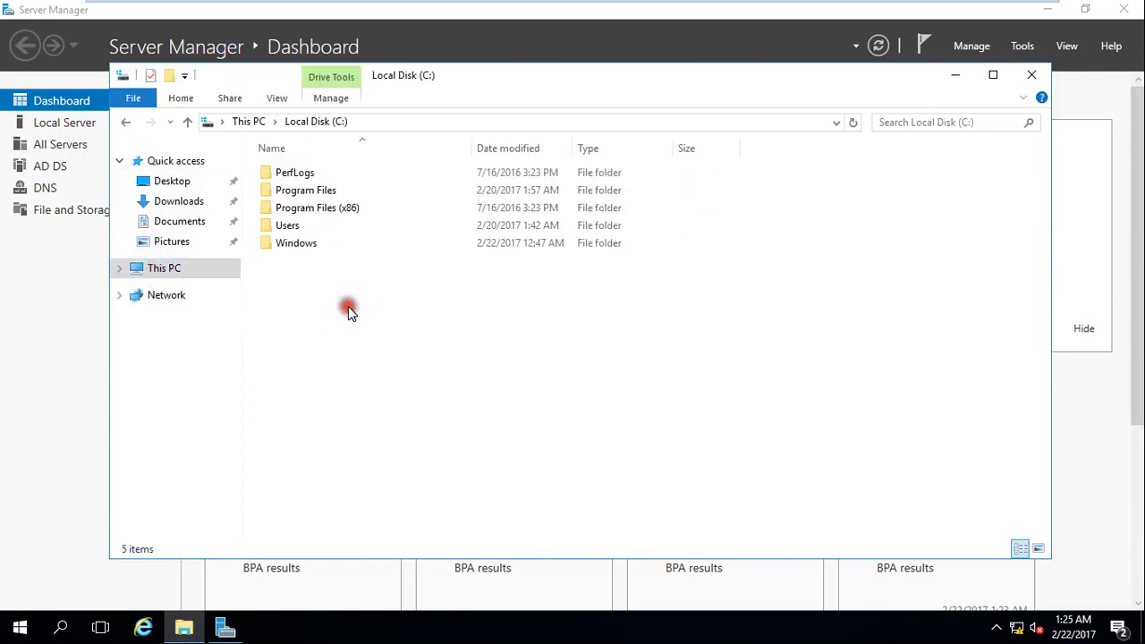
pyautogui.doubleClick(304, 243)
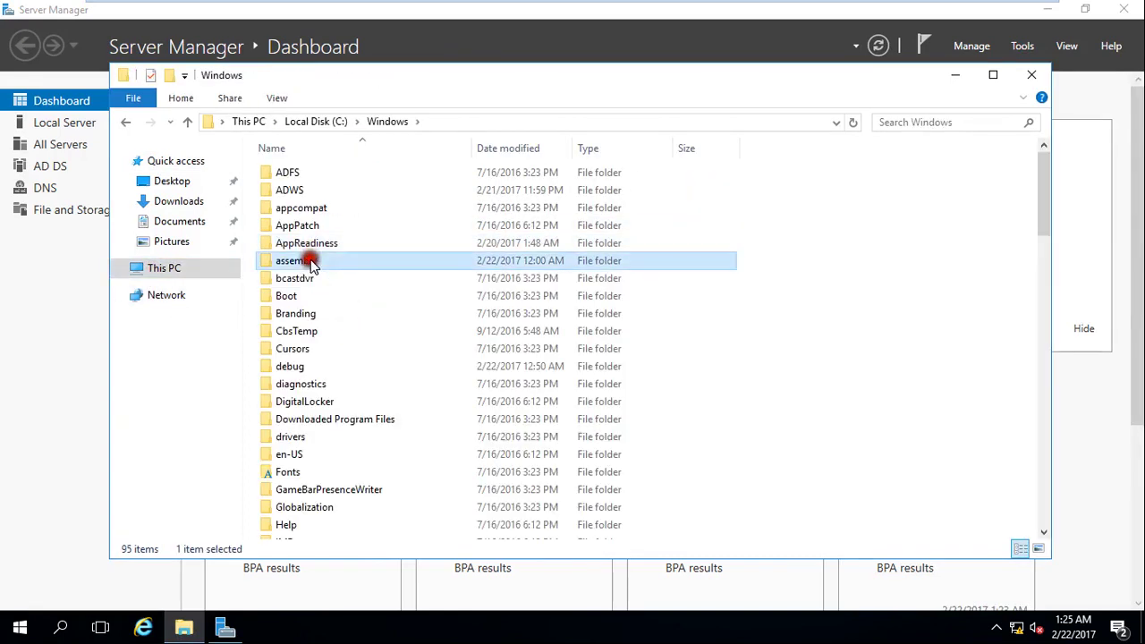
pyautogui.write('ntds')
pyautogui.doubleClick(289, 170)
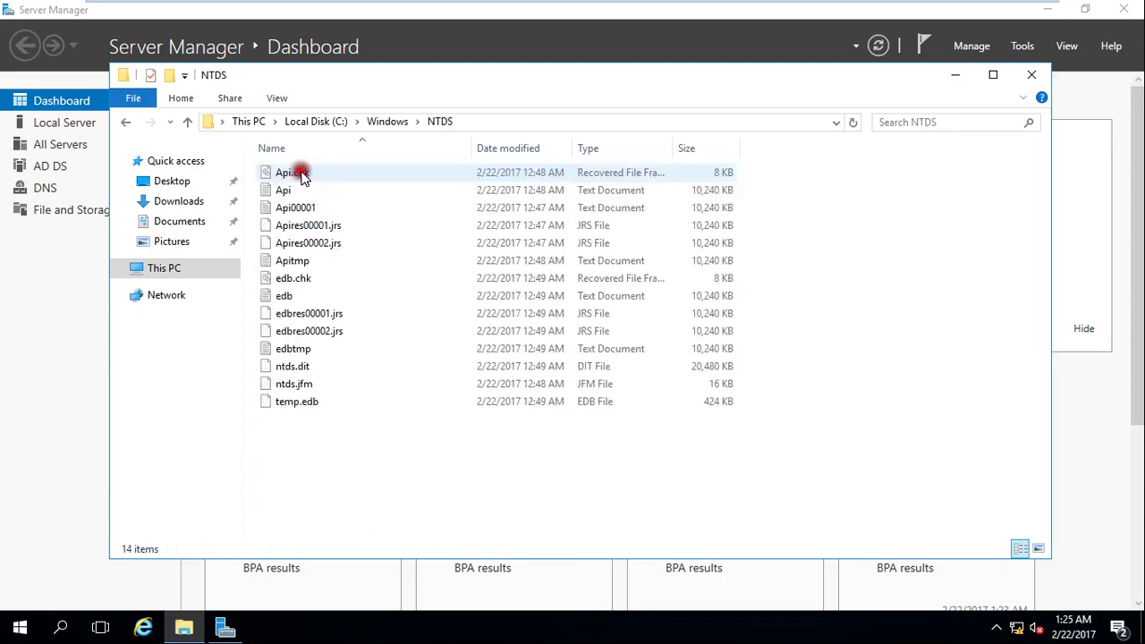
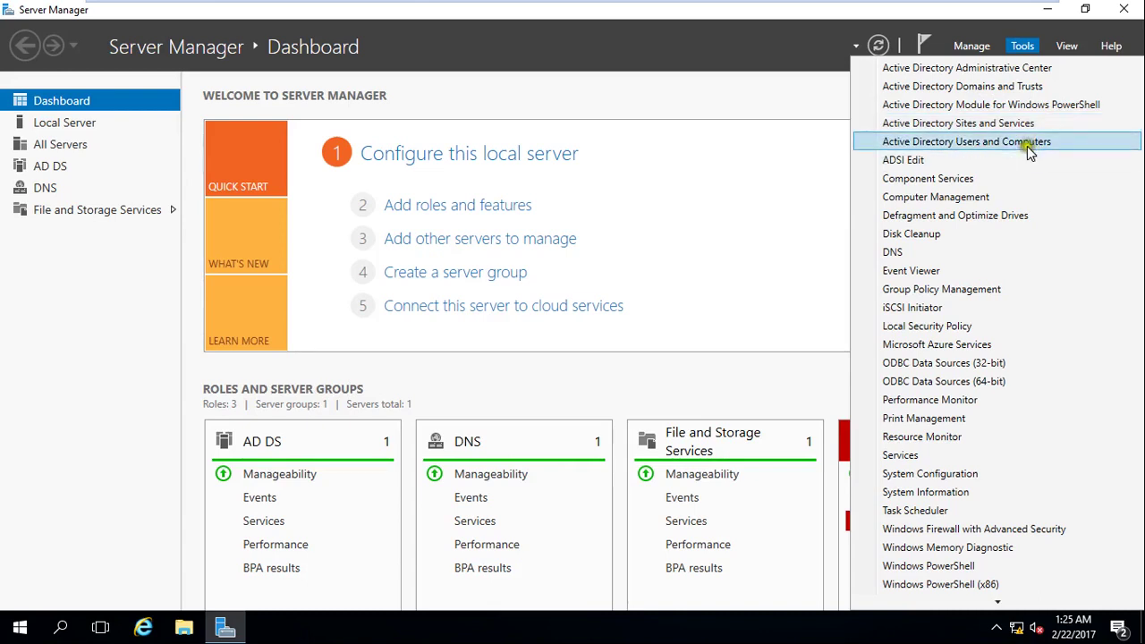
# Launch Active Directory Users and Computers from Server Manager's Tools menu and maximize the console.
pyautogui.click(1081, 144)
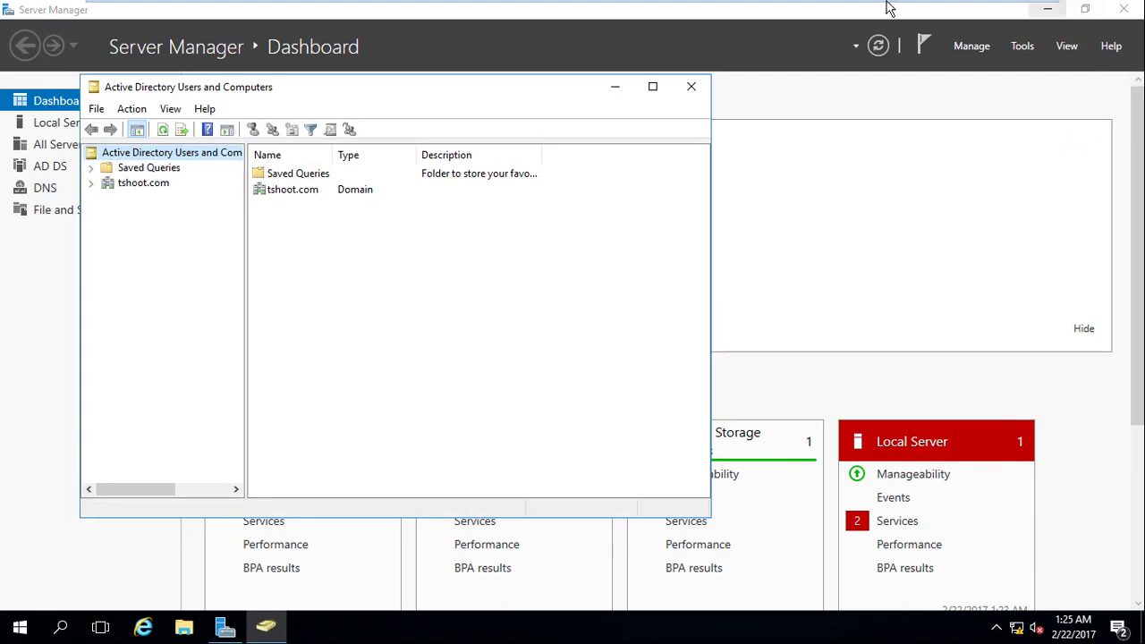
pyautogui.click(652, 87)
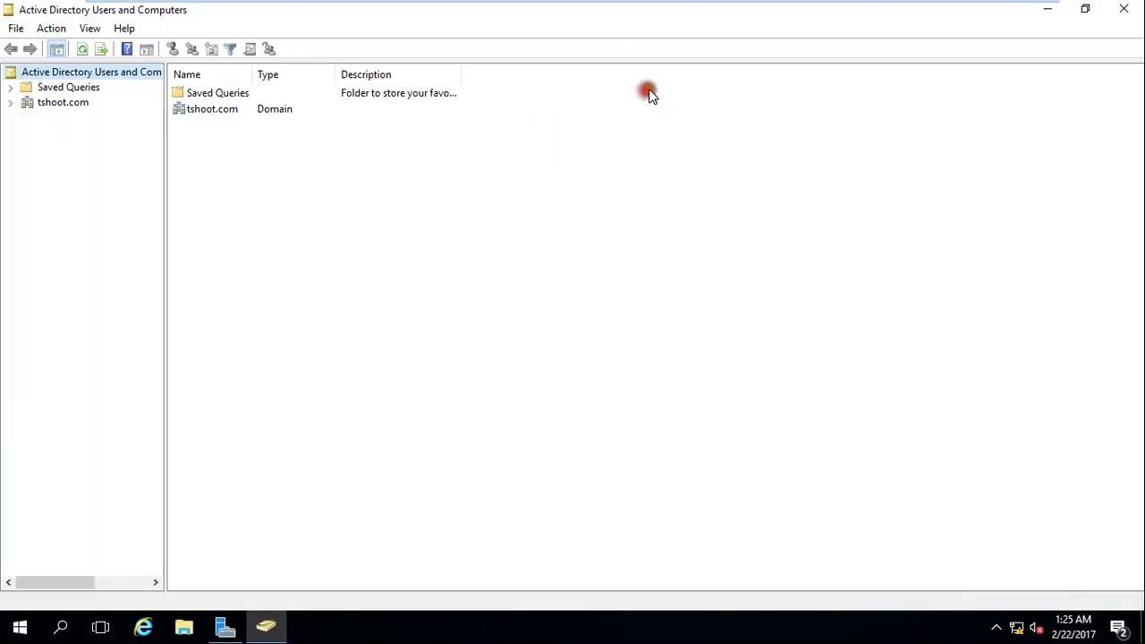
# Expand tshoot.com, widen the tree pane, and browse the Builtin and Domain Controllers containers.
pyautogui.click(10, 103)
pyautogui.click(46, 103)
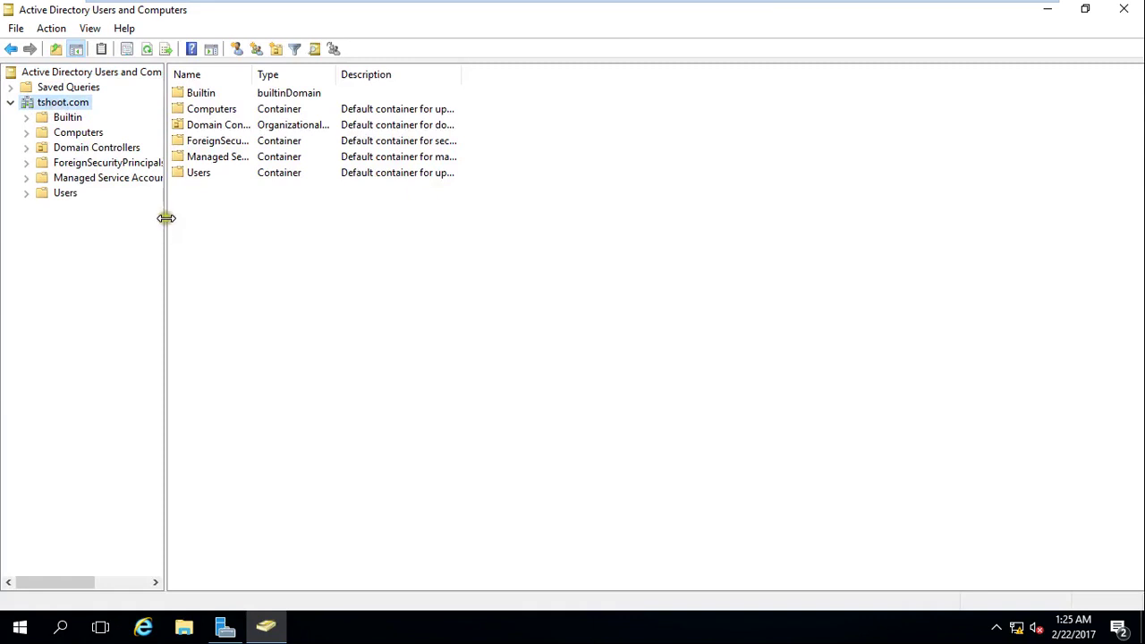
pyautogui.moveTo(165, 215); pyautogui.dragTo(237, 216)
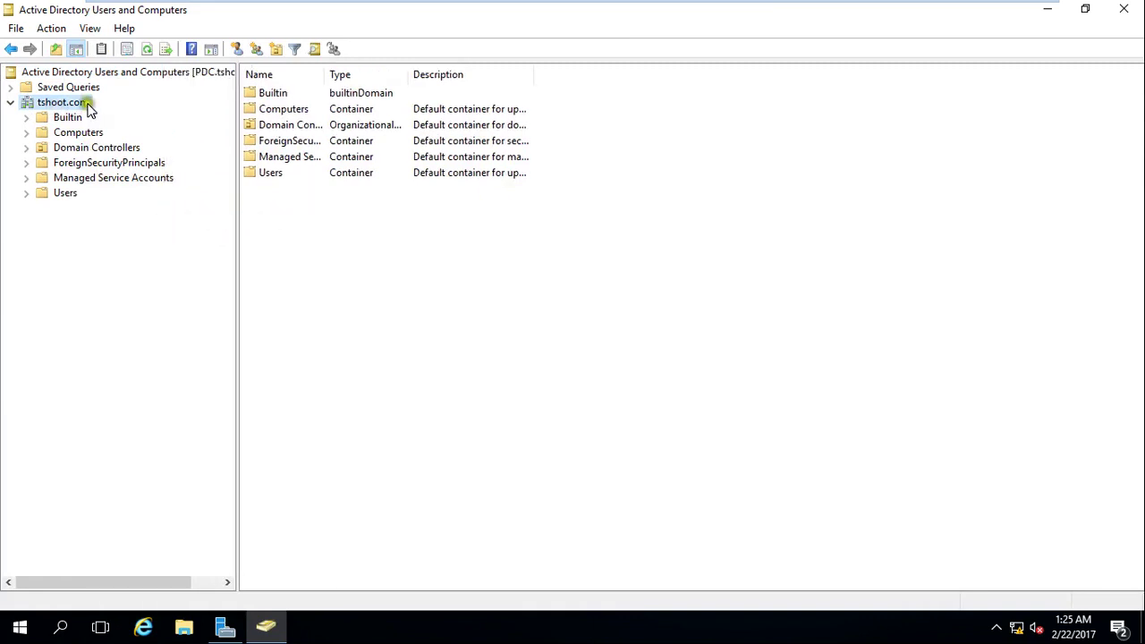
pyautogui.click(65, 124)
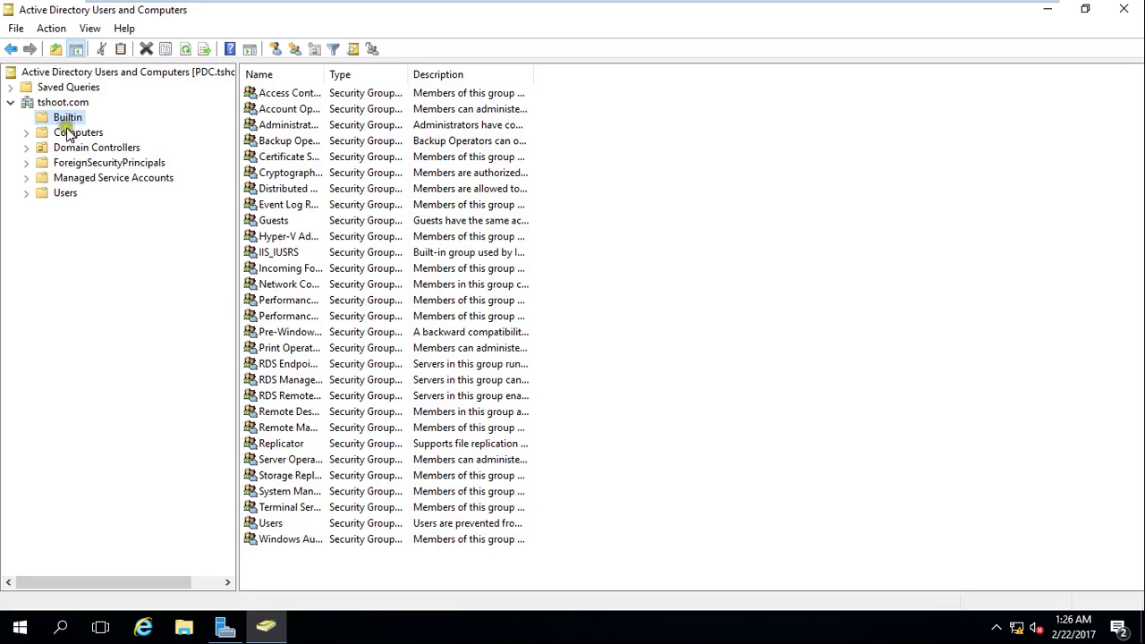
pyautogui.click(80, 150)
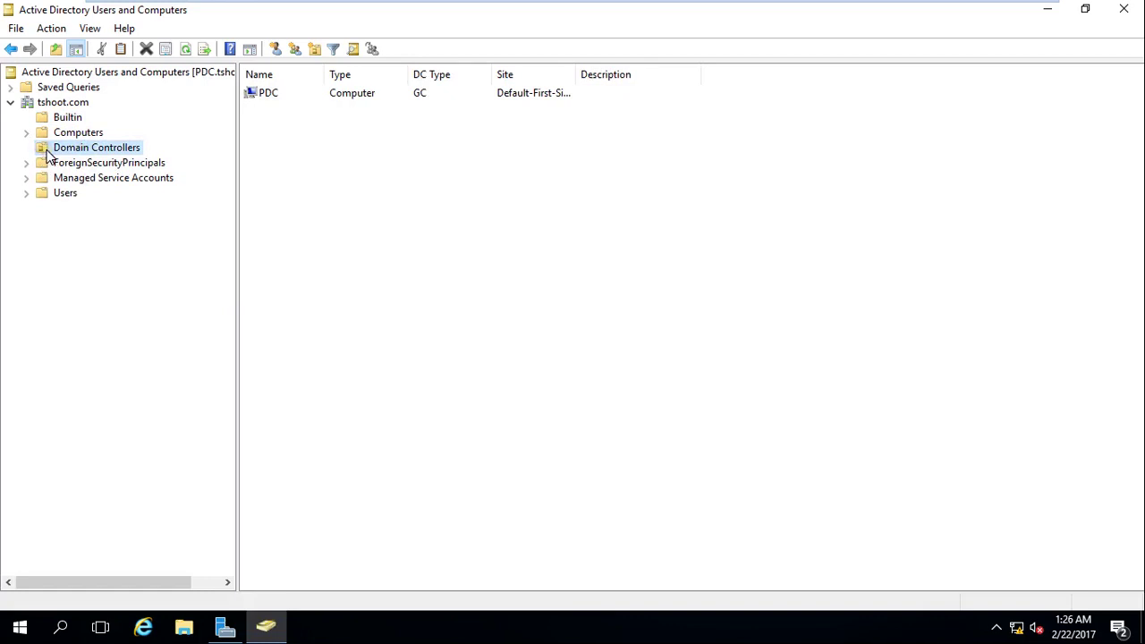
pyautogui.rightClick(106, 151)
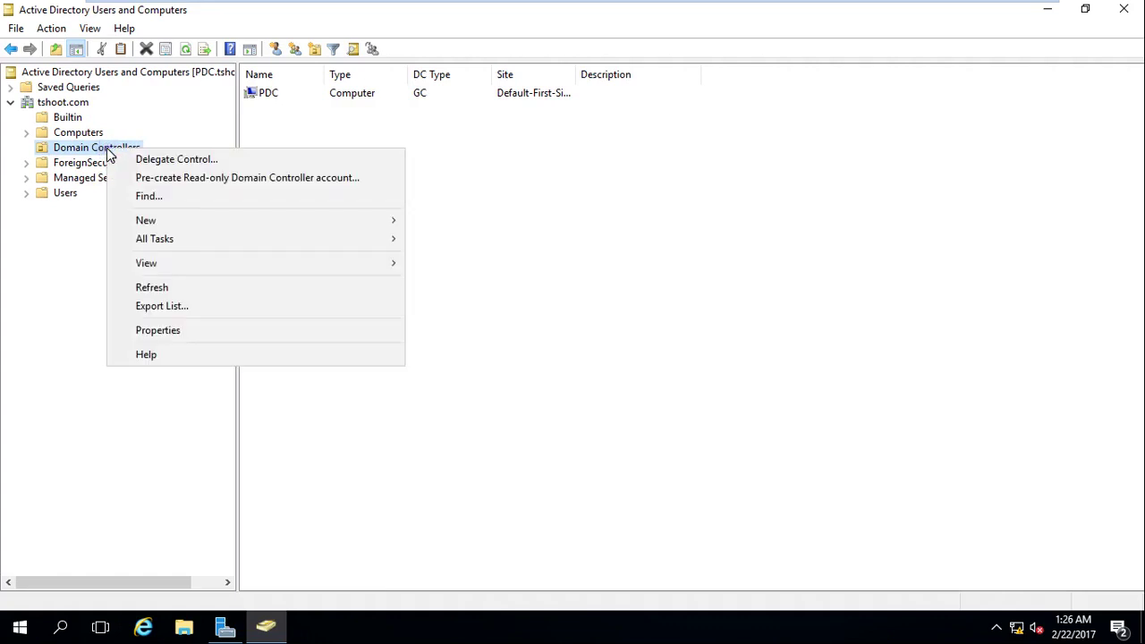
pyautogui.click(458, 411)
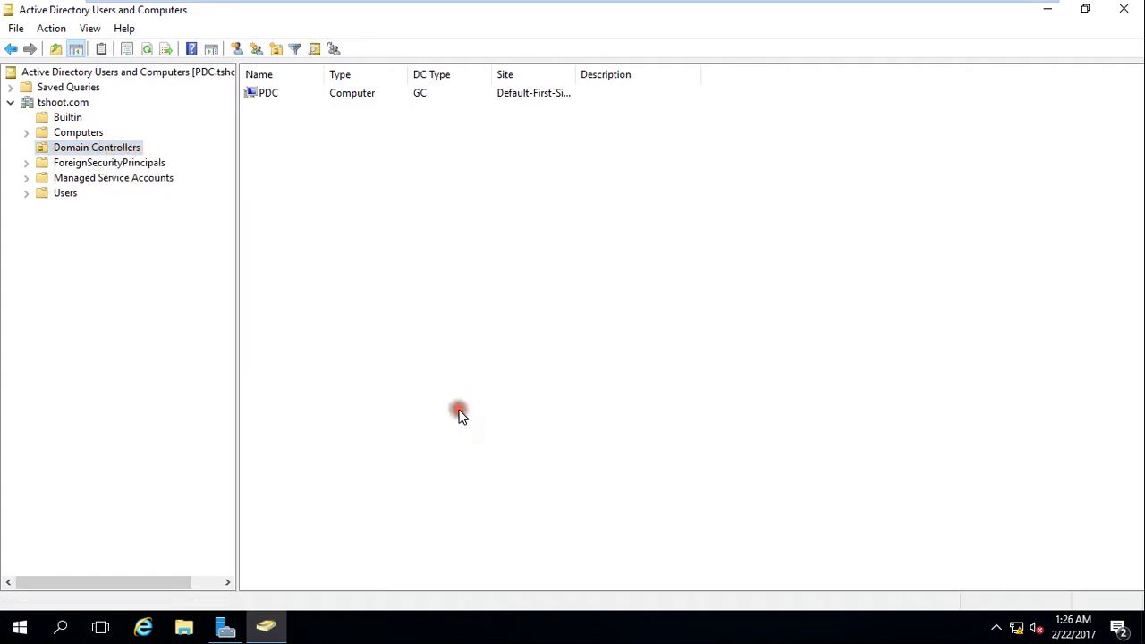
# Open the Users container and inspect the Administrator account, another user, and a security group.
pyautogui.click(69, 198)
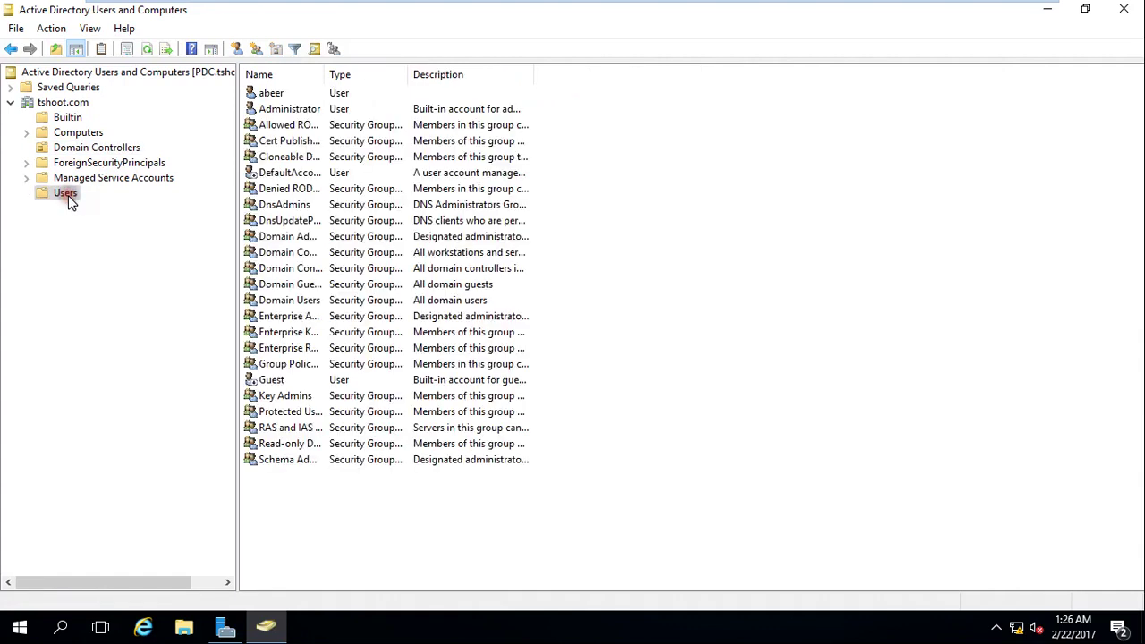
pyautogui.click(313, 111)
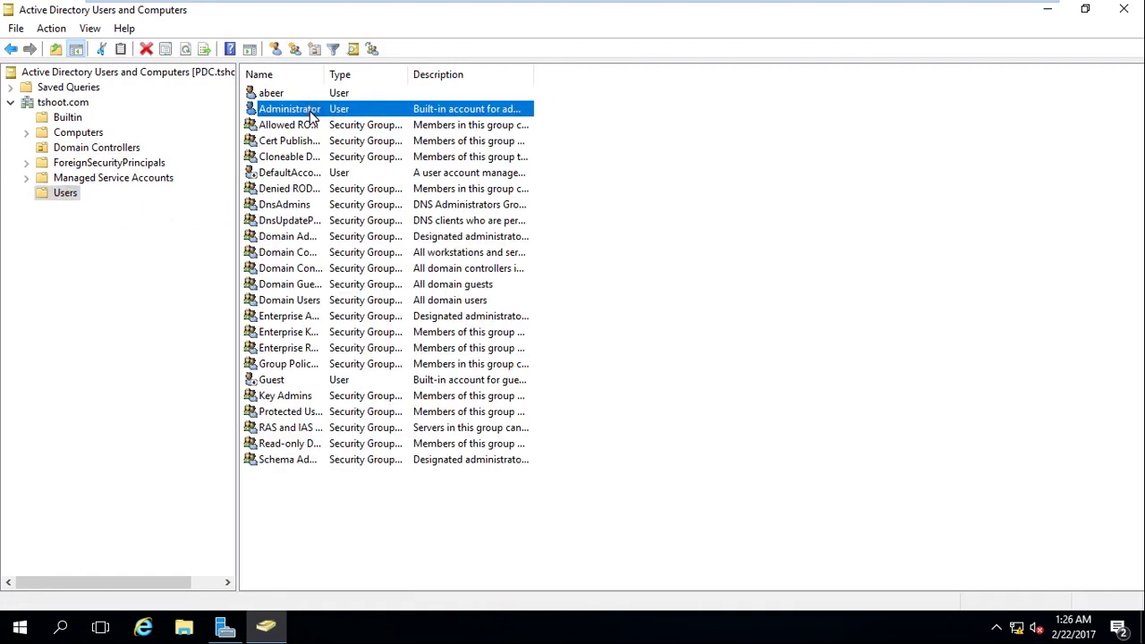
pyautogui.click(295, 93)
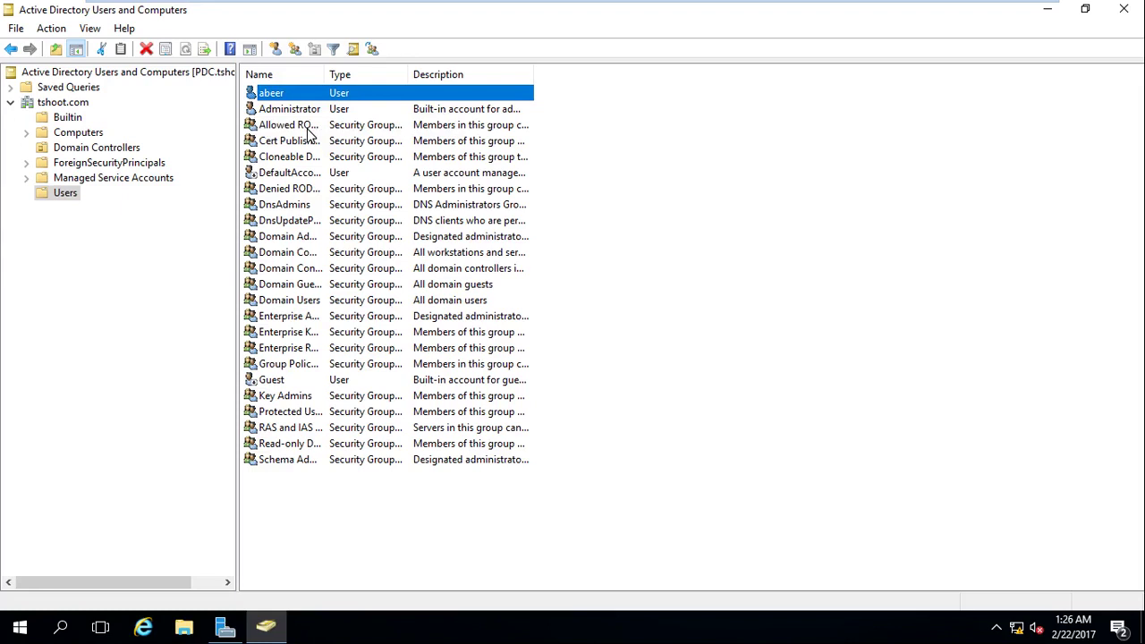
pyautogui.click(284, 95)
pyautogui.click(287, 125)
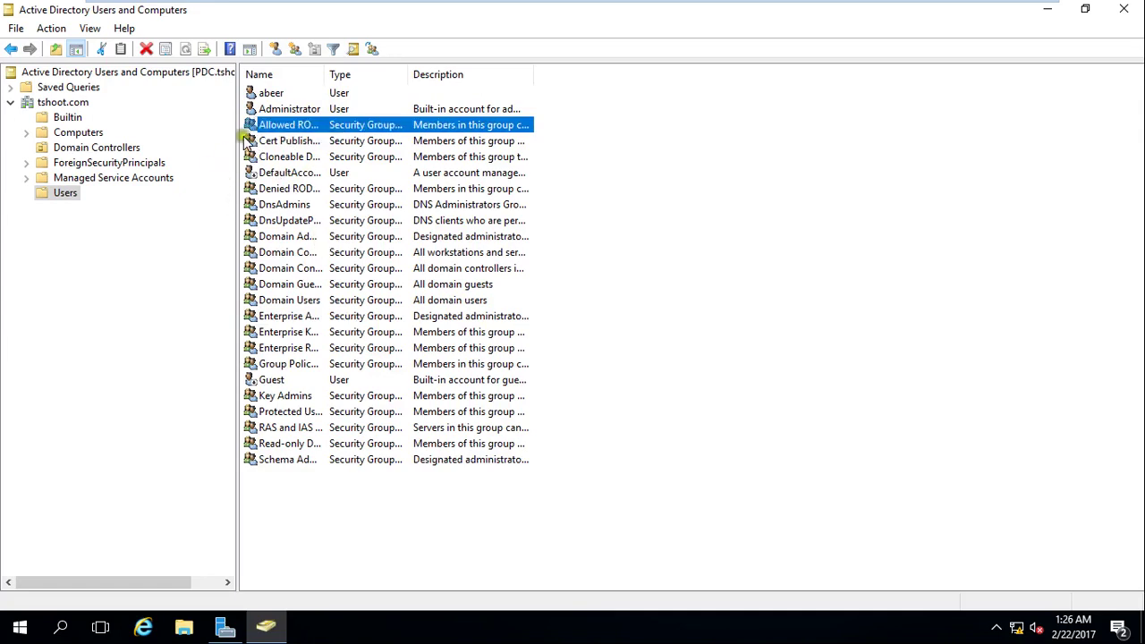
pyautogui.click(285, 95)
pyautogui.click(288, 108)
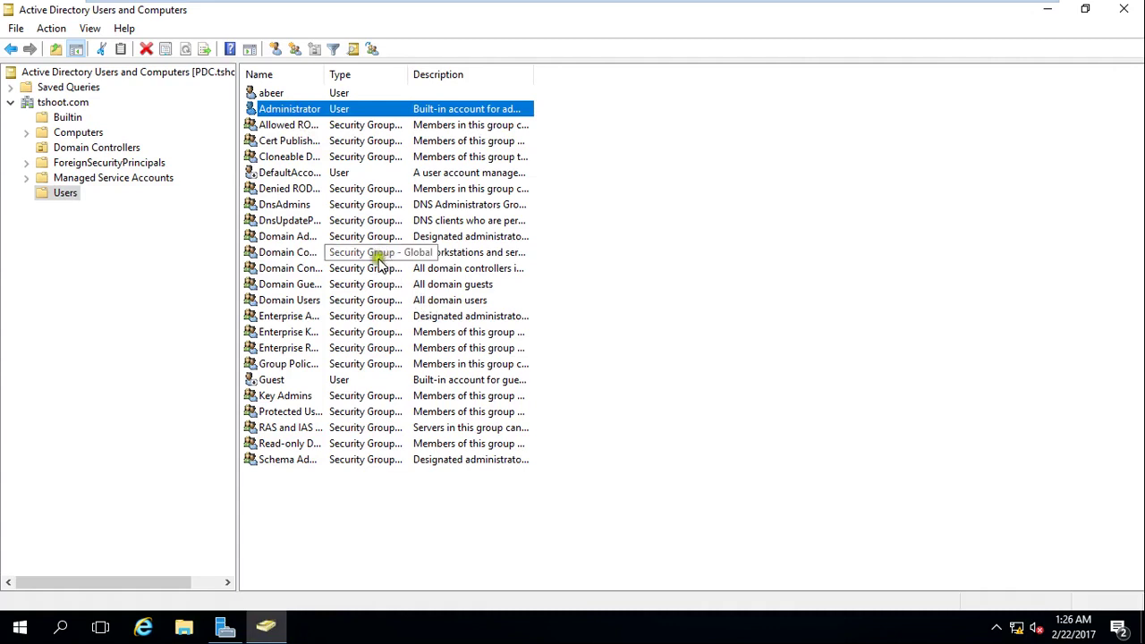
# Check the Users container's context menu without creating anything, then return to the tshoot.com domain.
pyautogui.rightClick(342, 517)
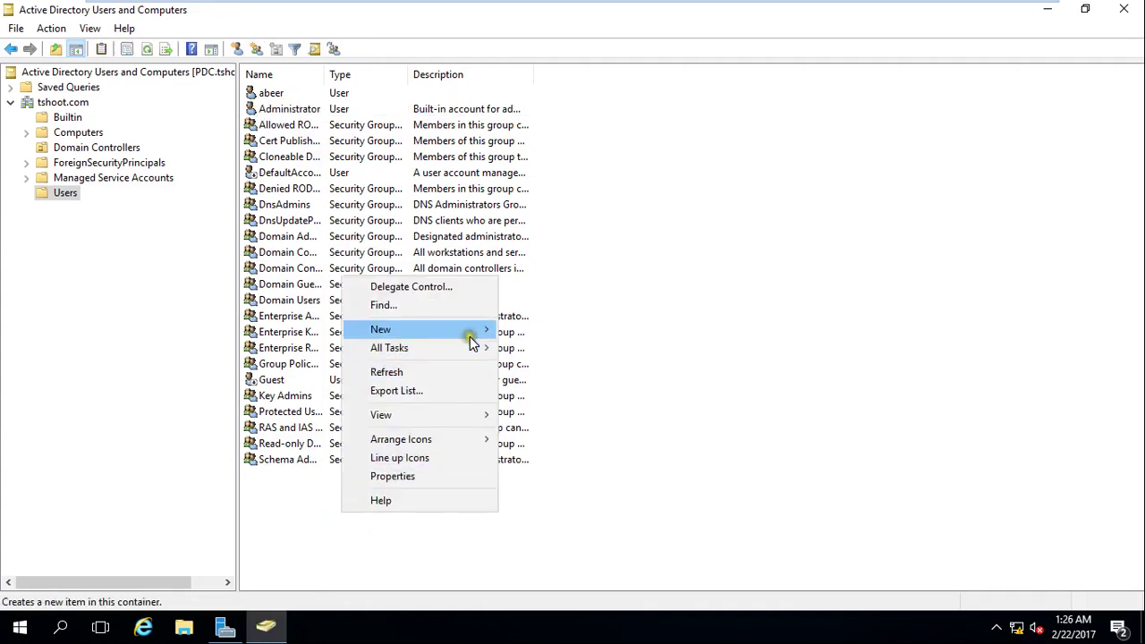
pyautogui.moveTo(471, 340)
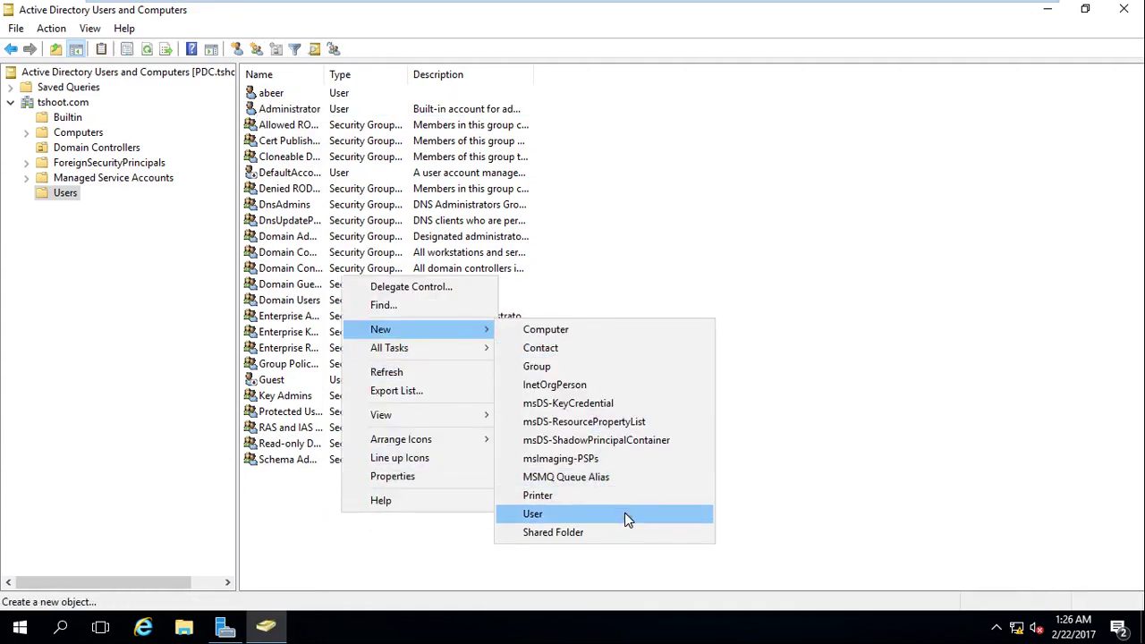
pyautogui.click(870, 421)
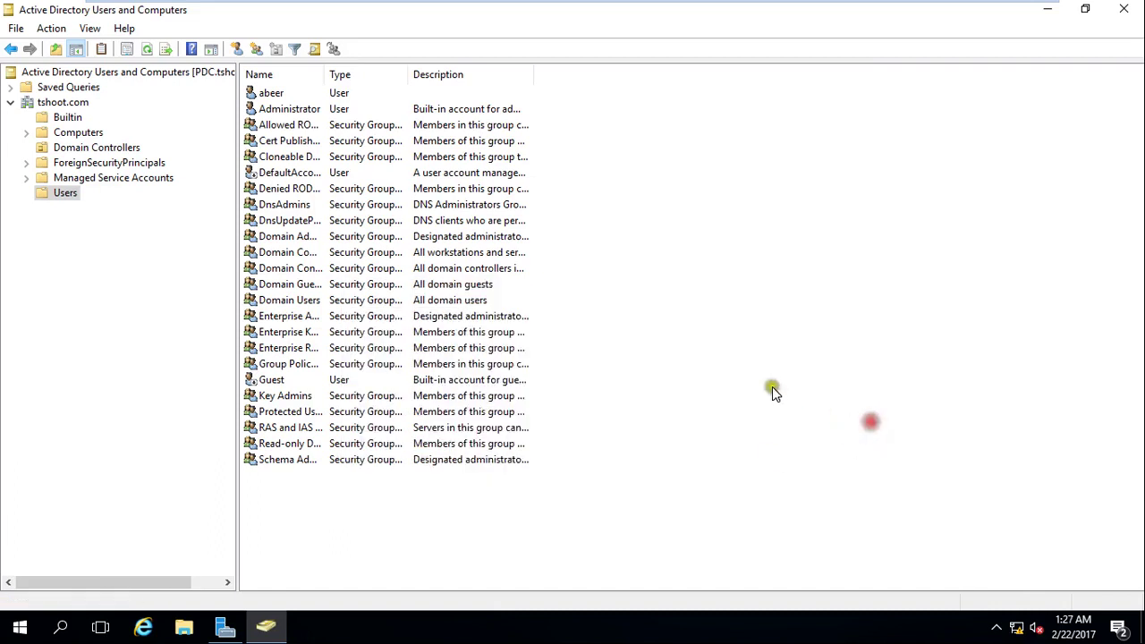
pyautogui.click(63, 103)
# Look over the tshoot.com context menu, then view Users and return to the domain root.
pyautogui.rightClick(63, 104)
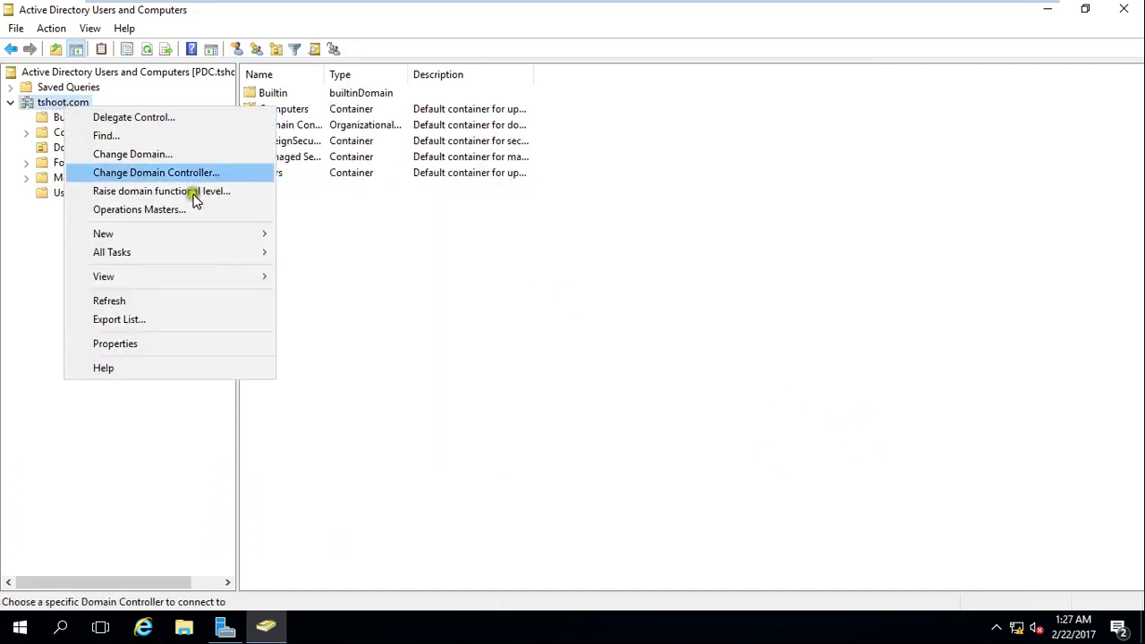
pyautogui.moveTo(257, 240)
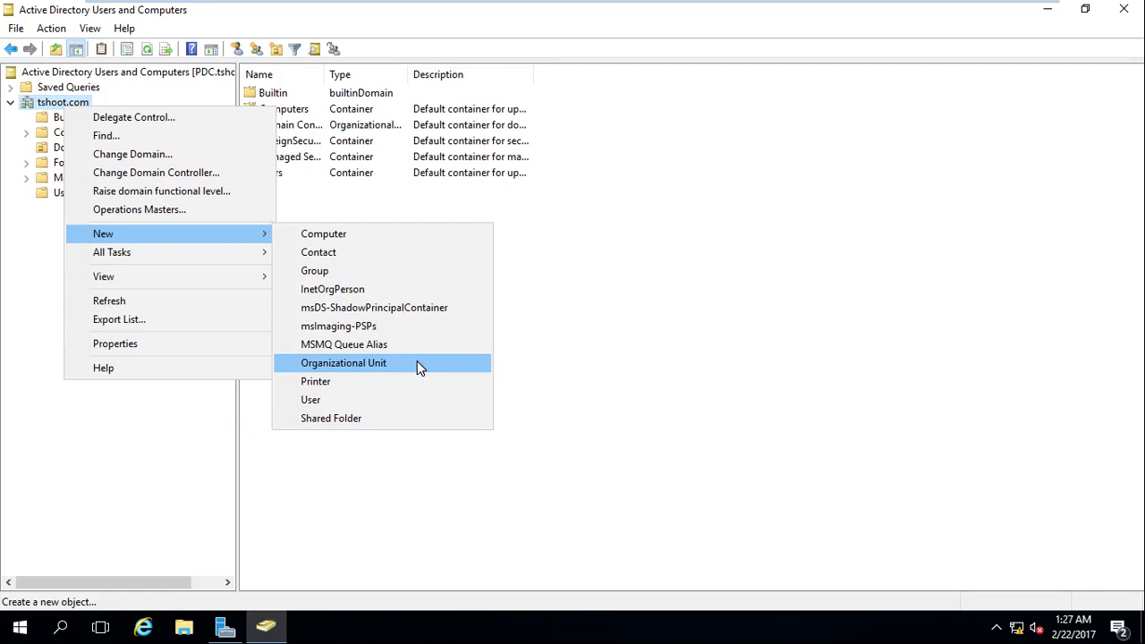
pyautogui.click(455, 507)
pyautogui.click(65, 191)
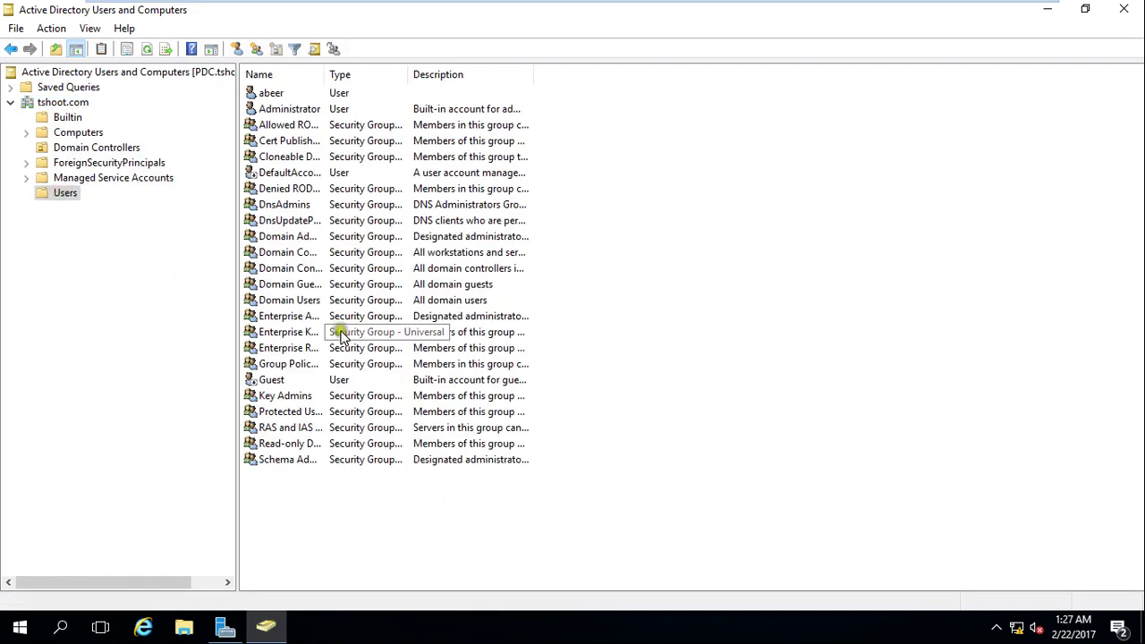
pyautogui.click(67, 105)
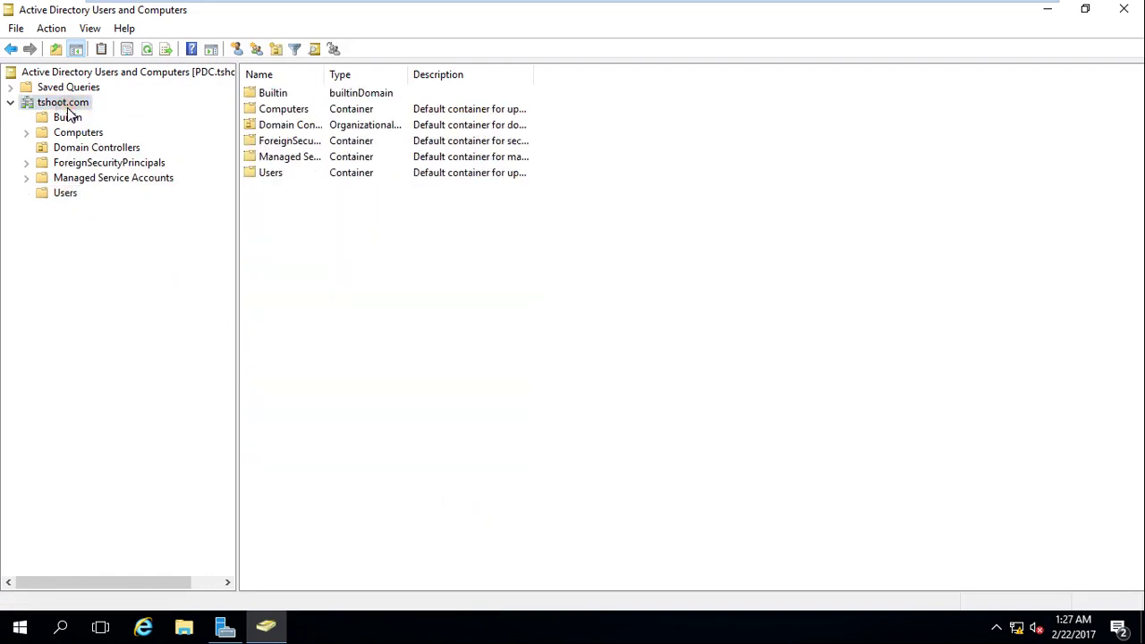
# Add a new organizational unit named UK at the tshoot.com domain root.
pyautogui.rightClick(69, 109)
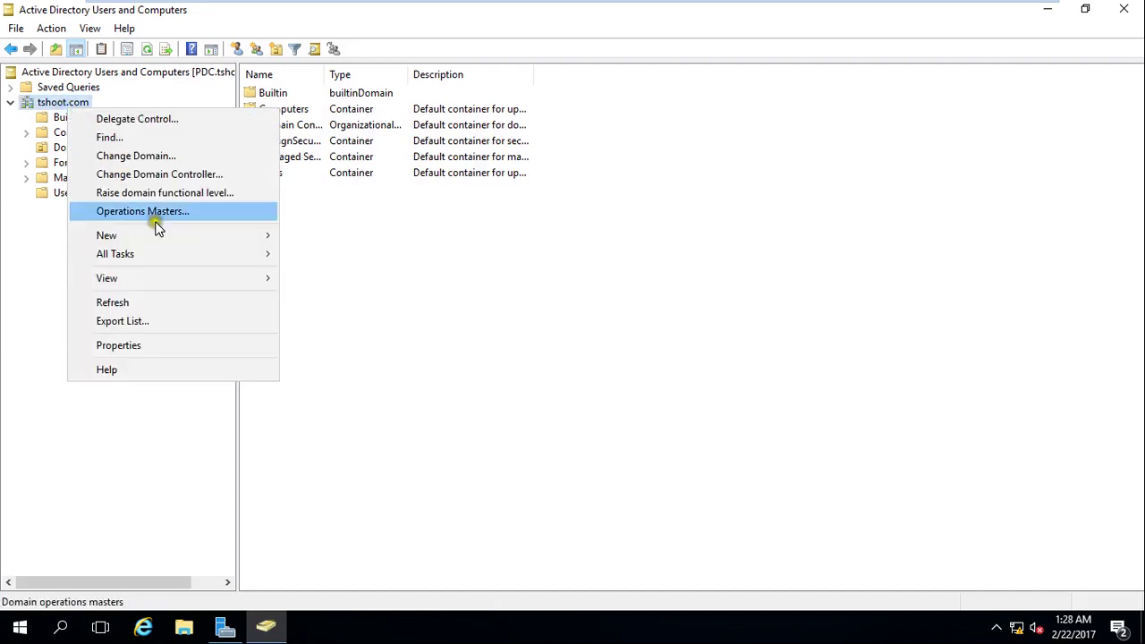
pyautogui.moveTo(256, 237)
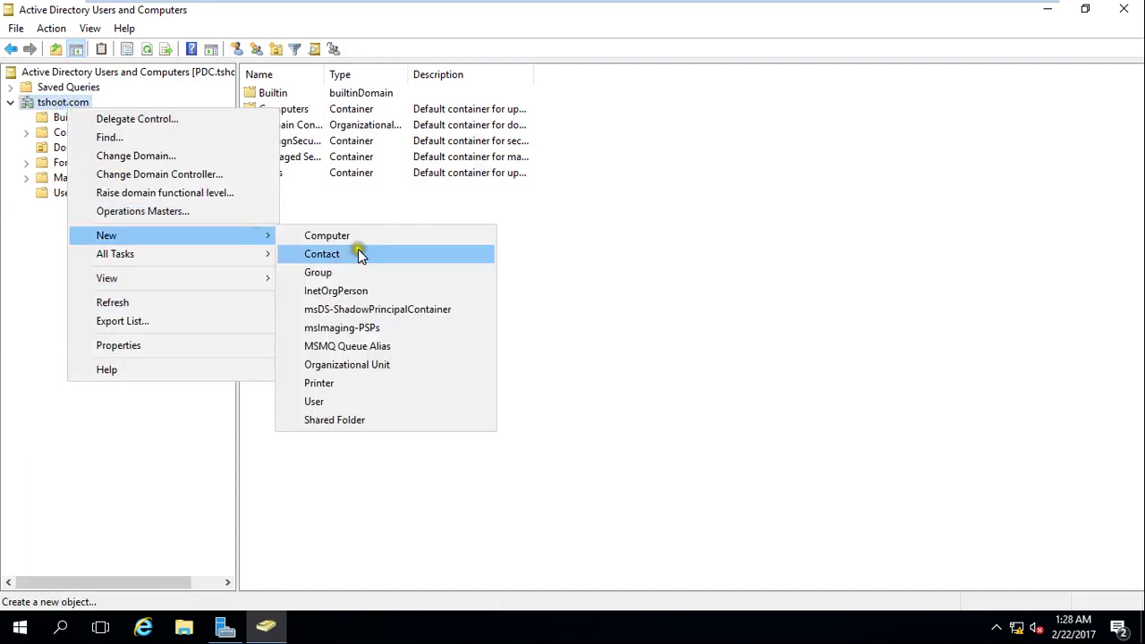
pyautogui.click(421, 365)
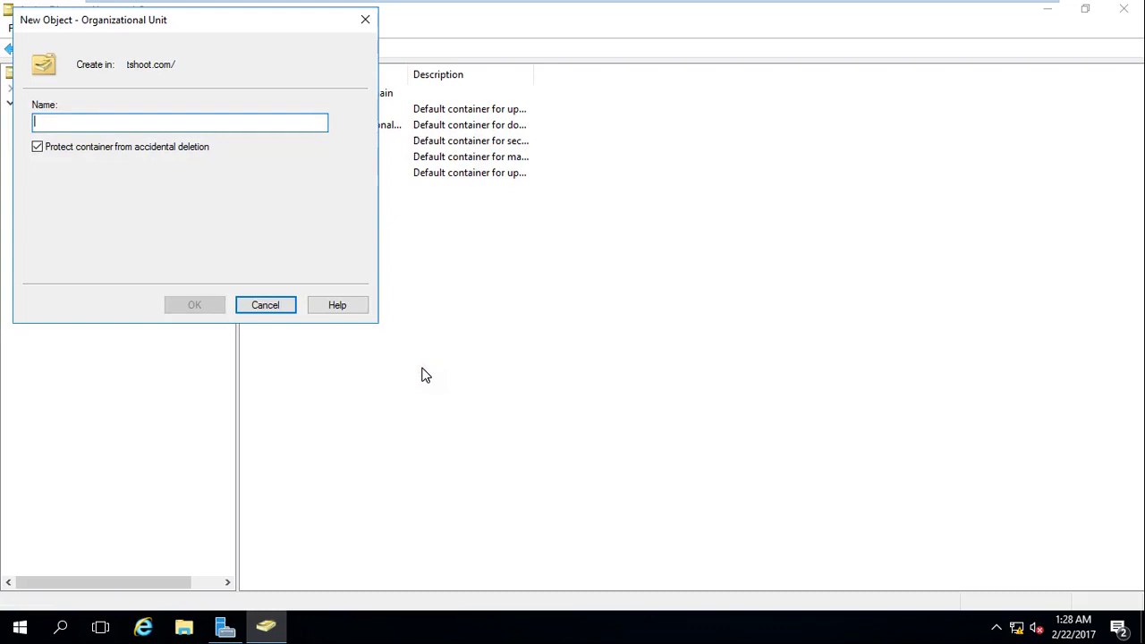
pyautogui.write('UK')
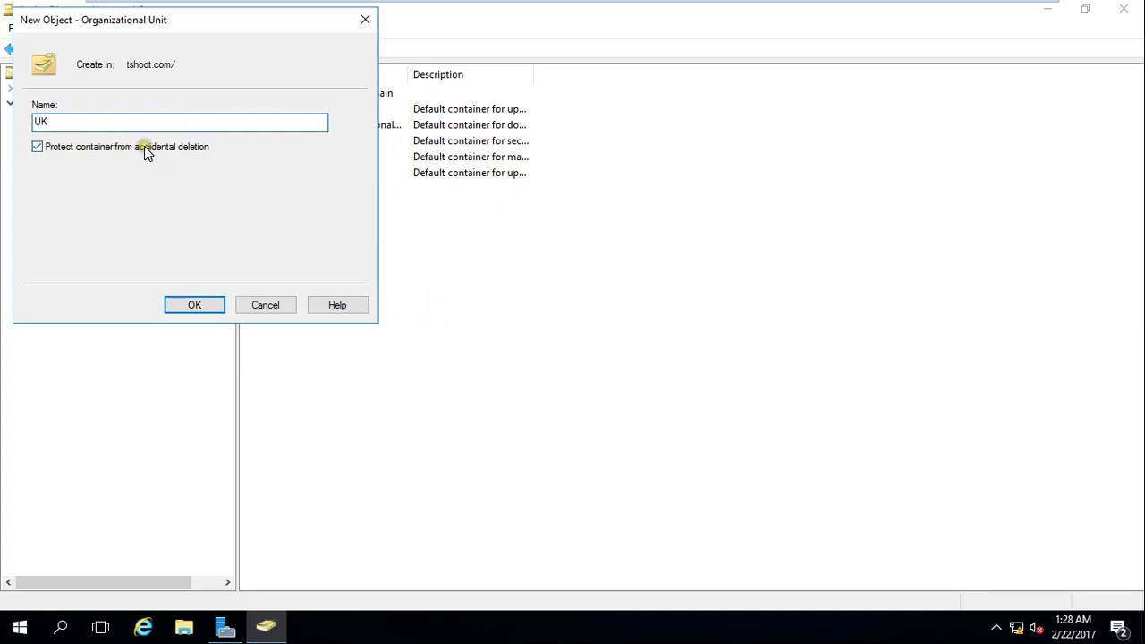
pyautogui.click(186, 308)
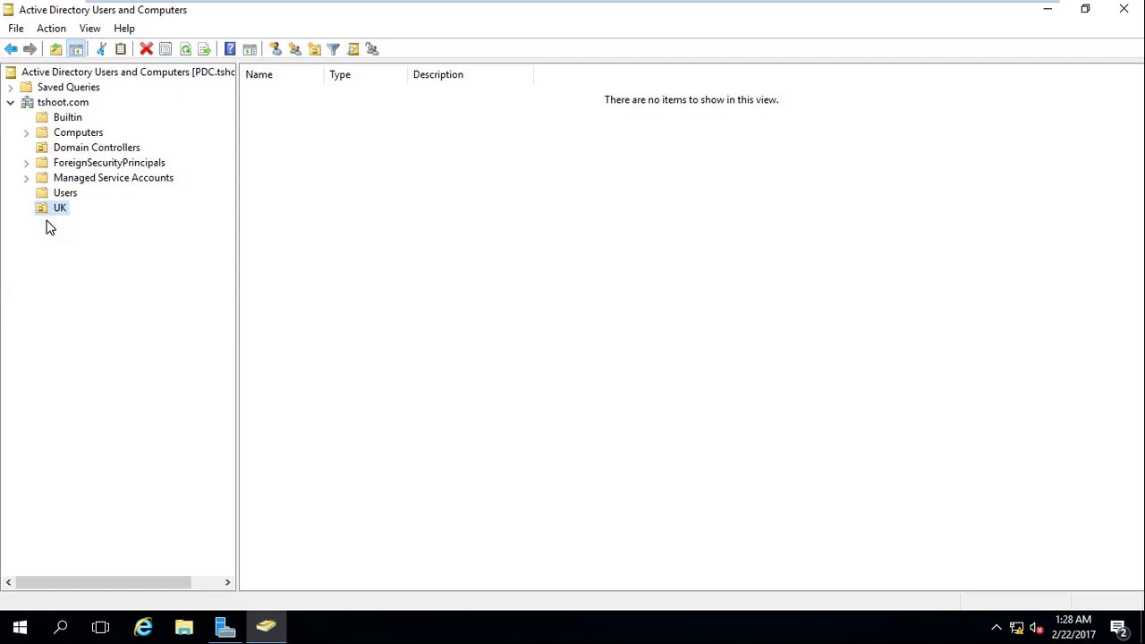
pyautogui.moveTo(54, 212)
pyautogui.mouseDown()
pyautogui.moveTo(57, 203)
pyautogui.moveTo(60, 213)
pyautogui.mouseUp()
# Create an OU named Sales inside UK, then open the empty Sales unit.
pyautogui.rightClick(52, 209)
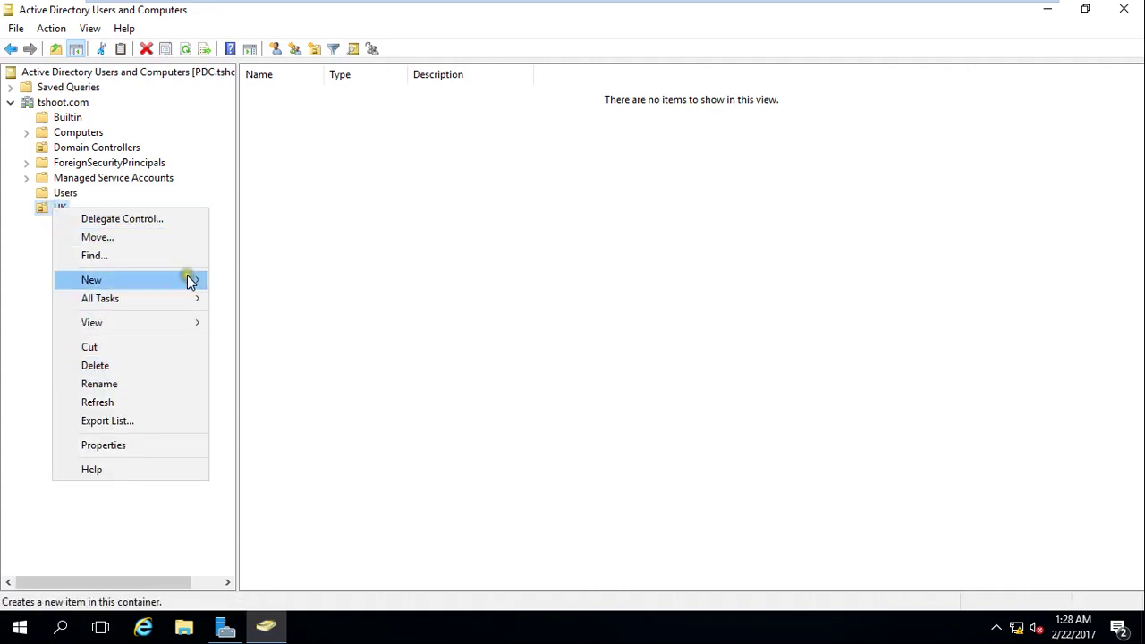
pyautogui.moveTo(192, 278)
pyautogui.click(345, 405)
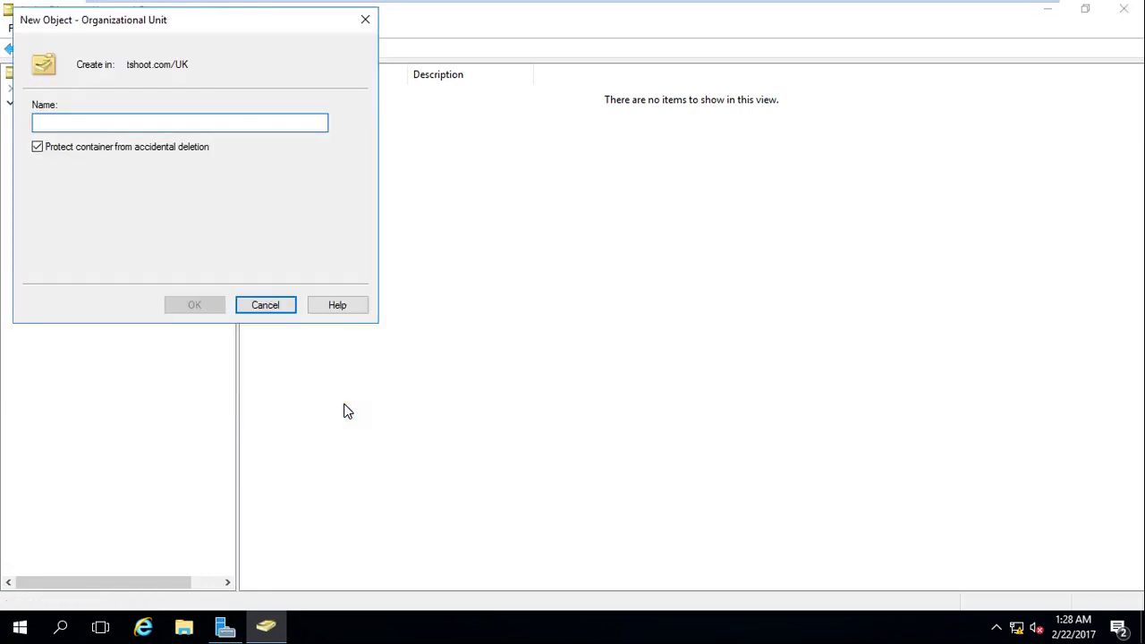
pyautogui.write('Sales')
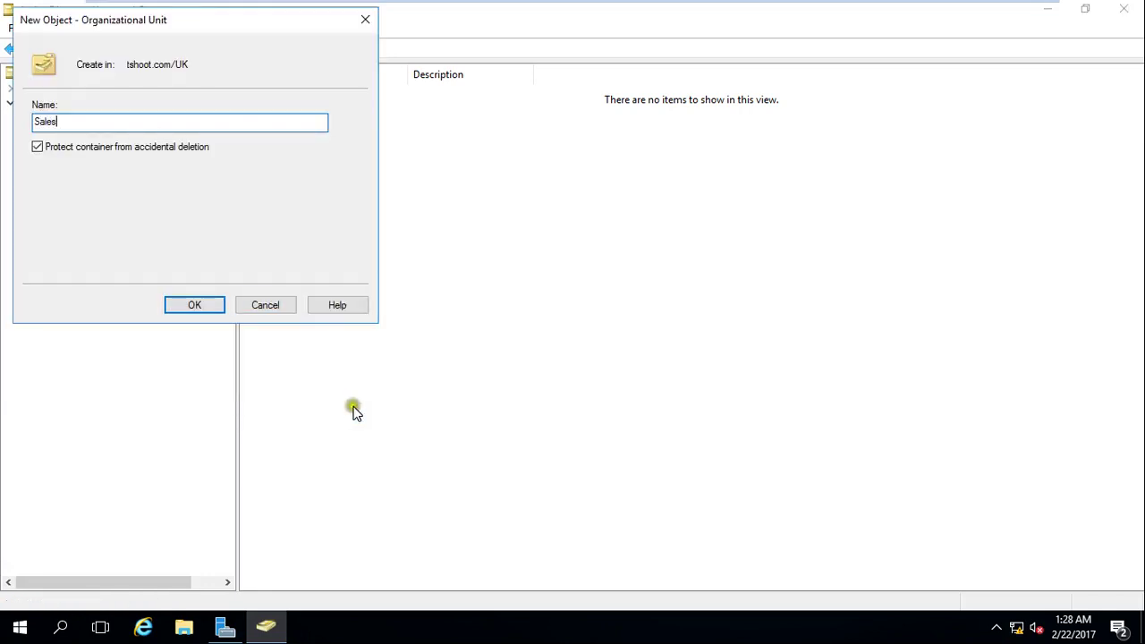
pyautogui.click(222, 305)
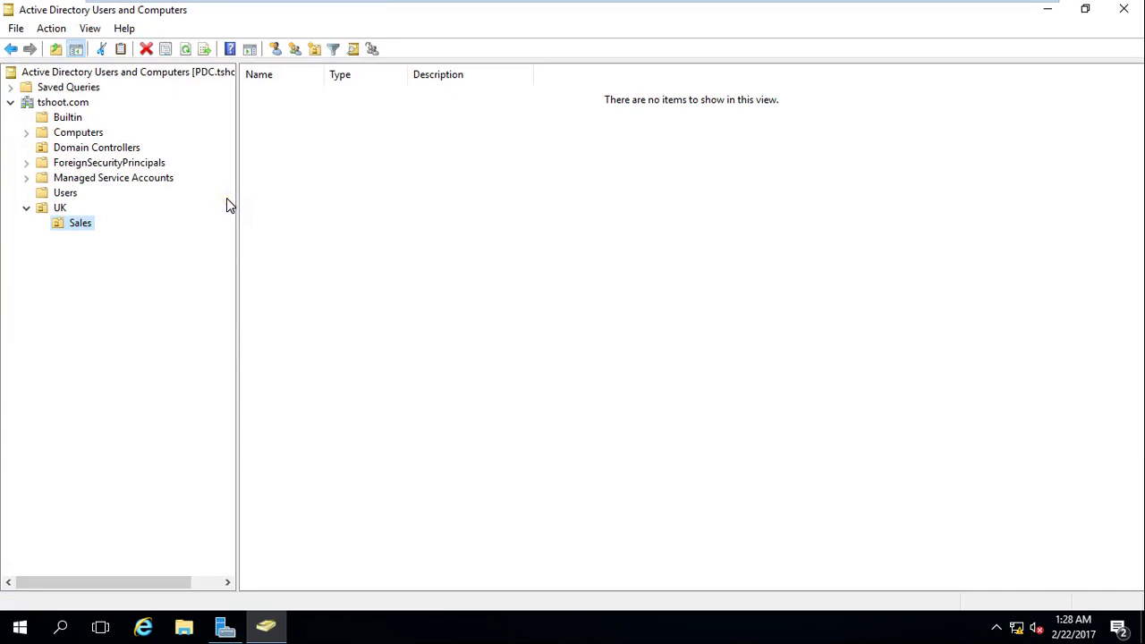
pyautogui.click(72, 104)
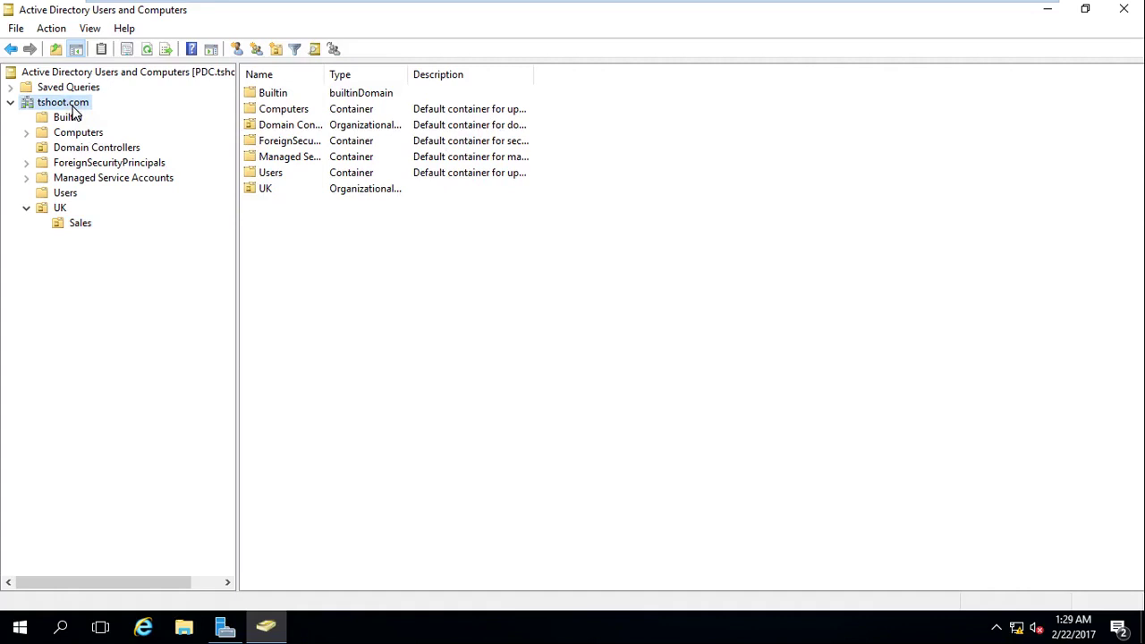
pyautogui.click(87, 228)
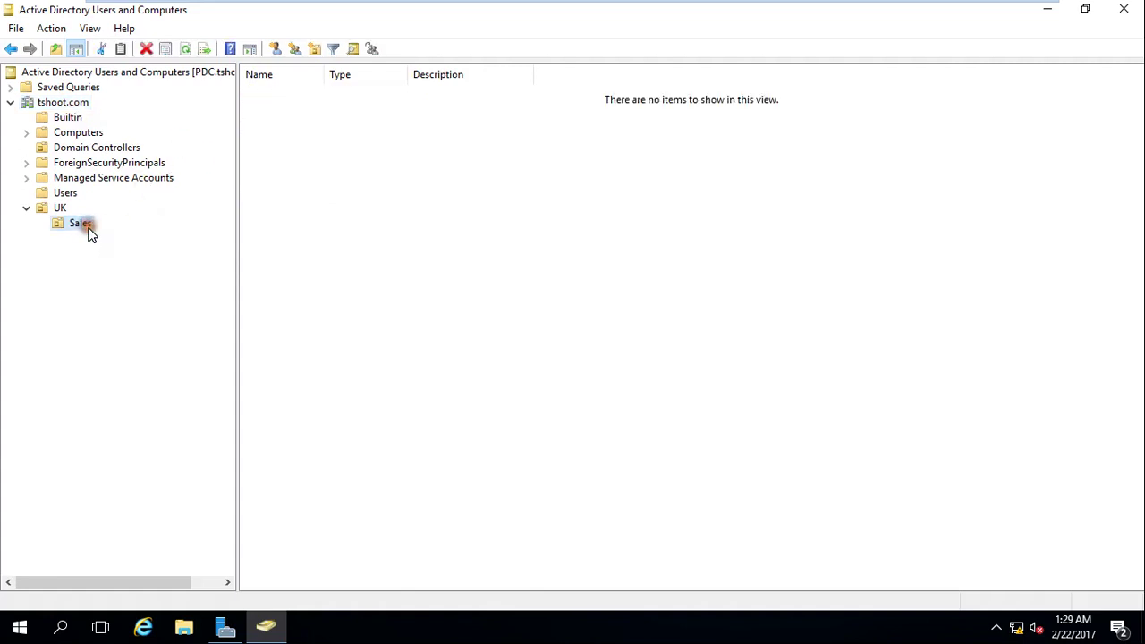
pyautogui.rightClick(89, 229)
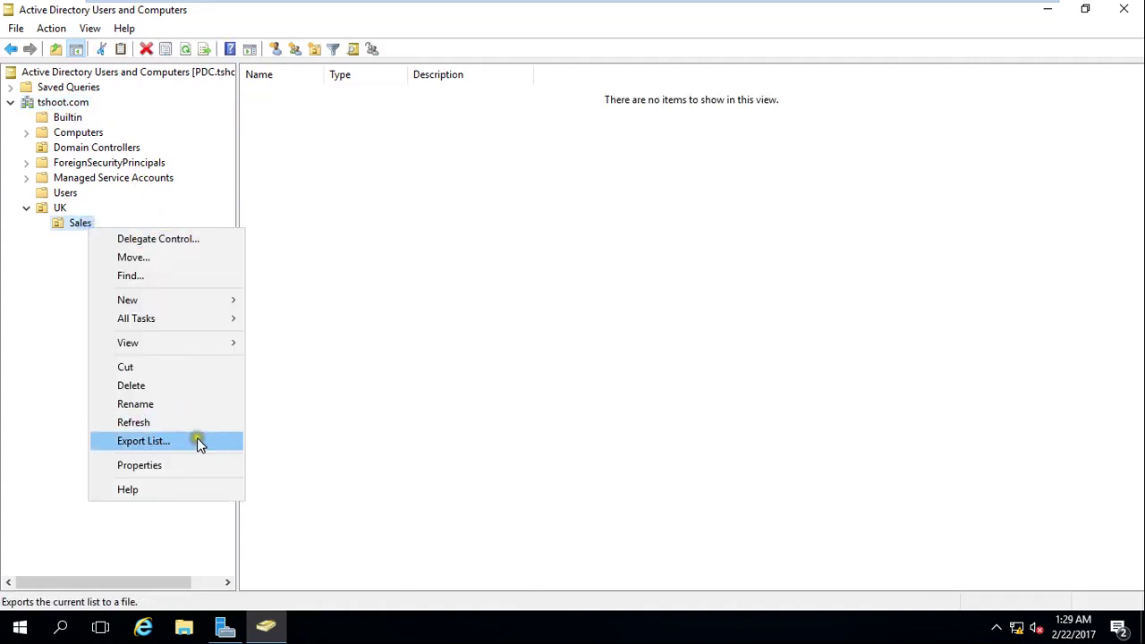
pyautogui.click(170, 387)
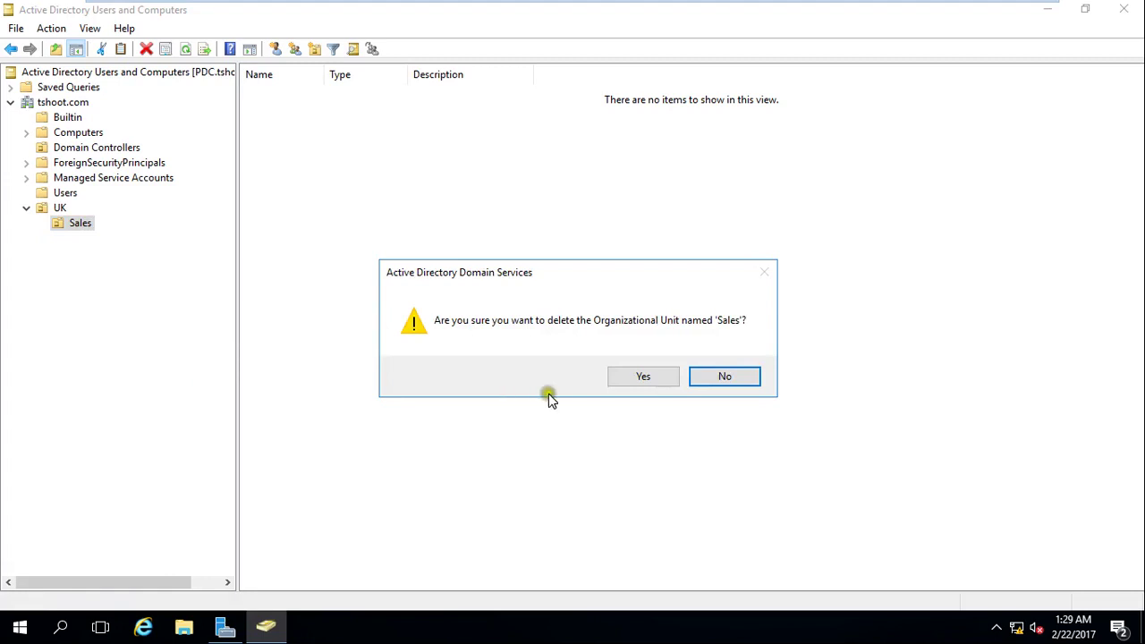
pyautogui.click(645, 380)
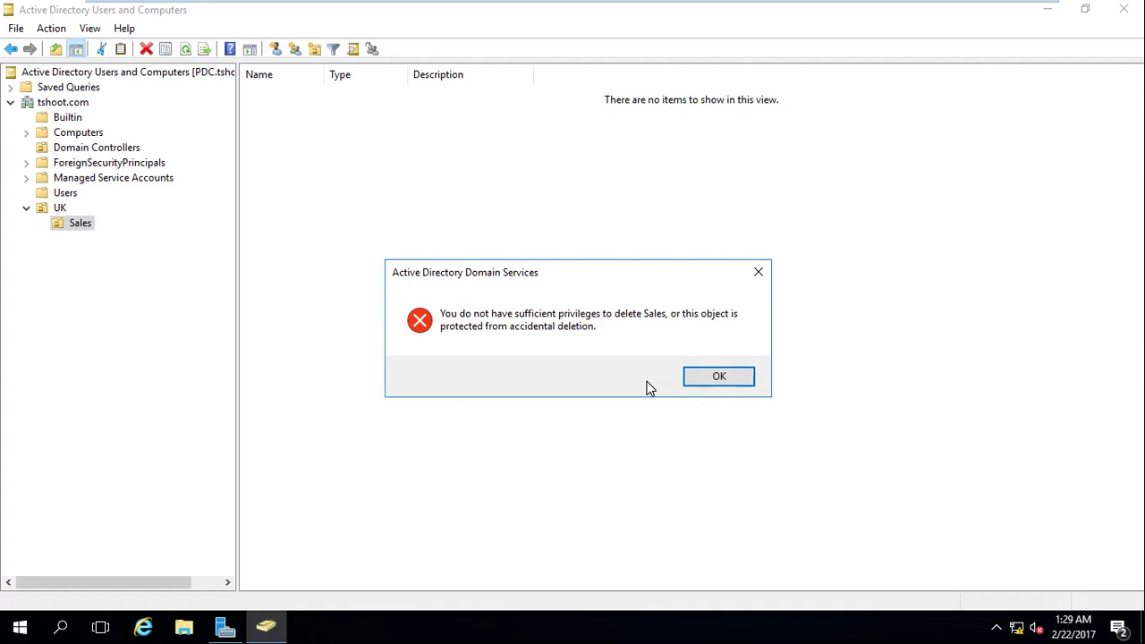
pyautogui.click(730, 382)
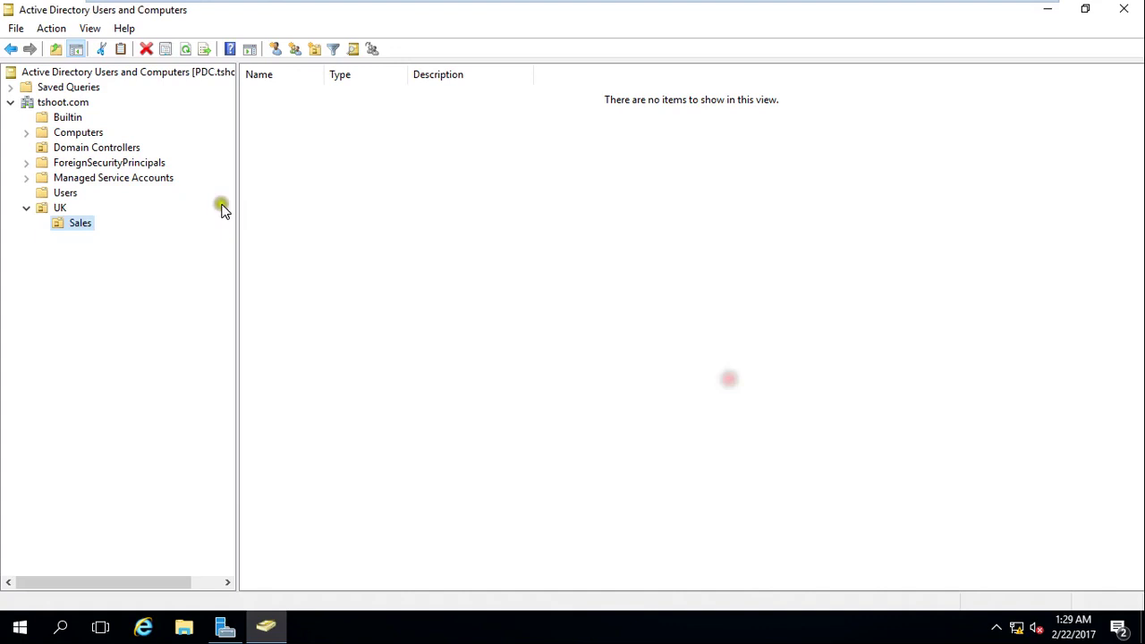
pyautogui.rightClick(87, 230)
pyautogui.click(179, 466)
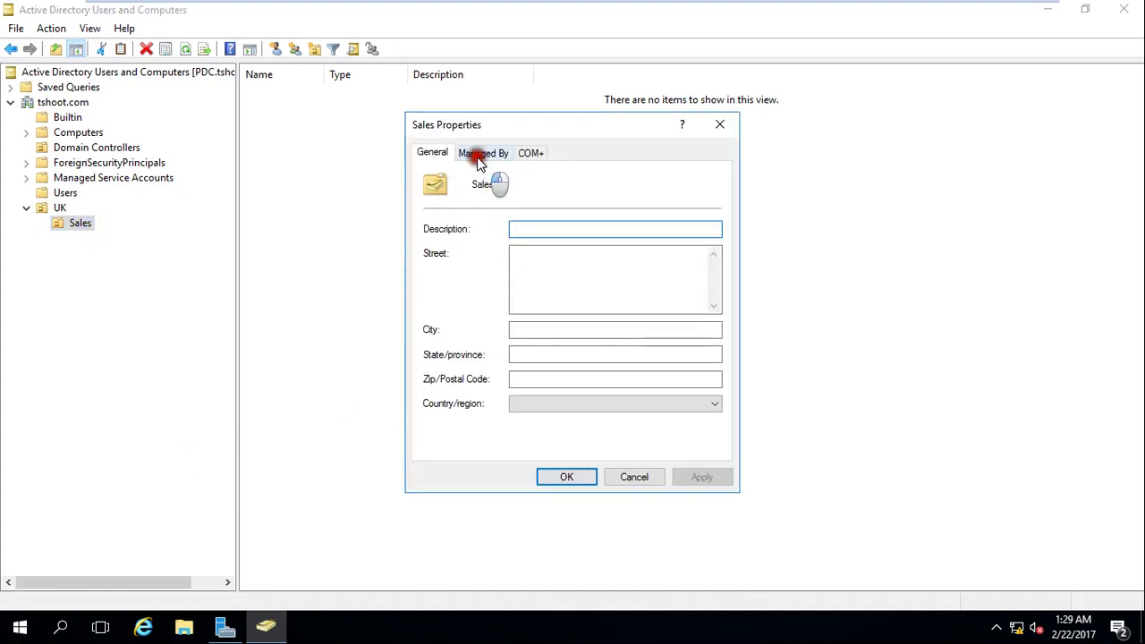
pyautogui.click(479, 159)
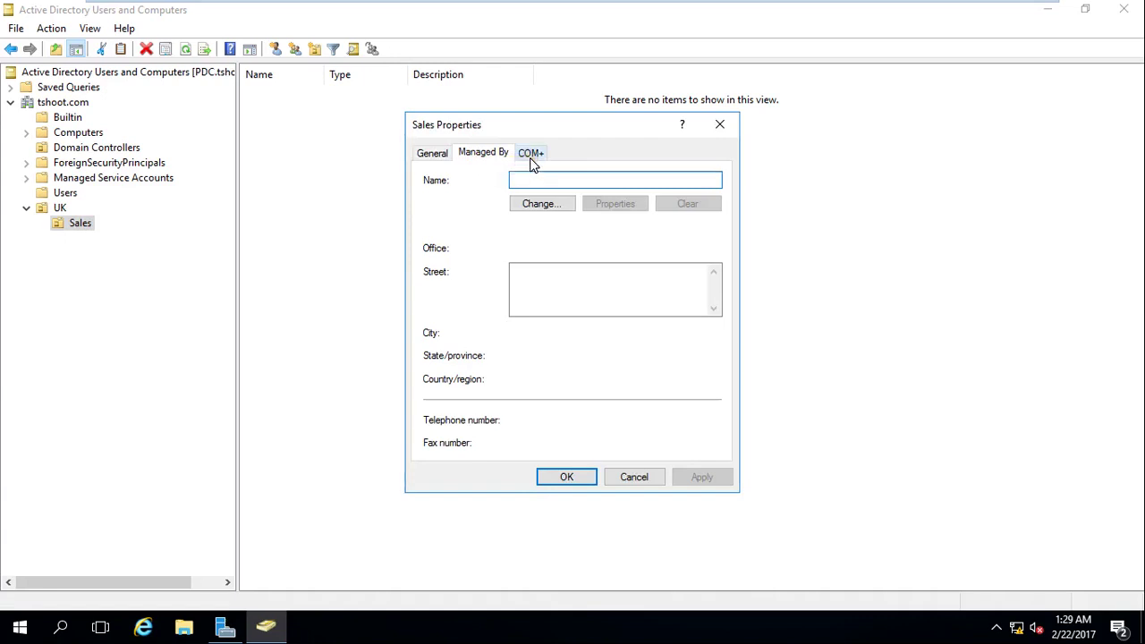
pyautogui.click(532, 159)
pyautogui.click(437, 157)
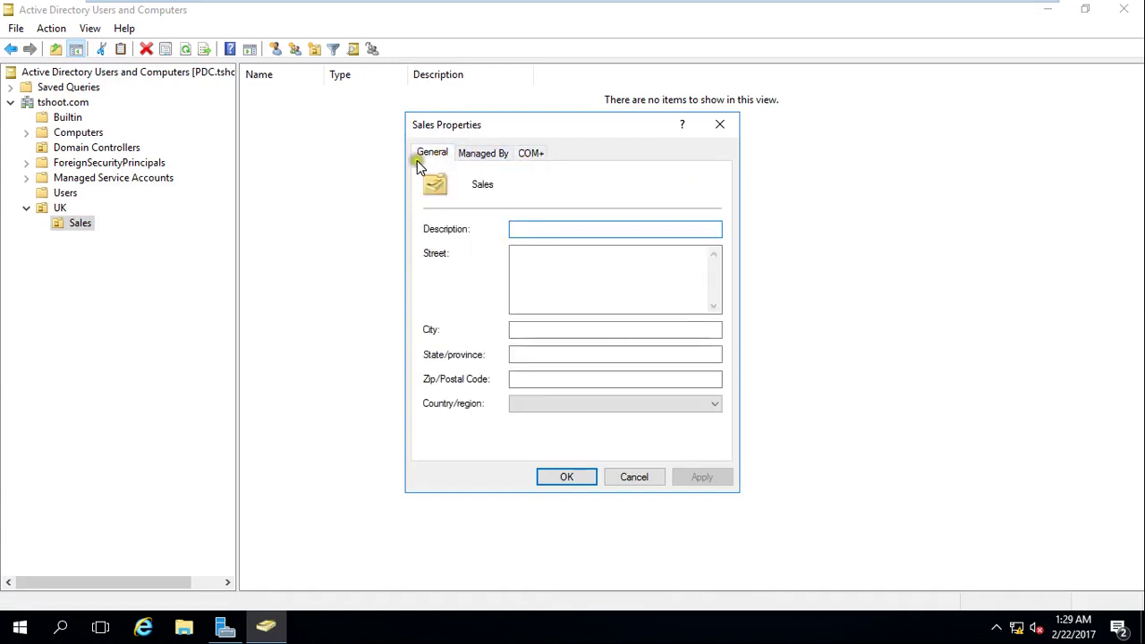
pyautogui.click(626, 476)
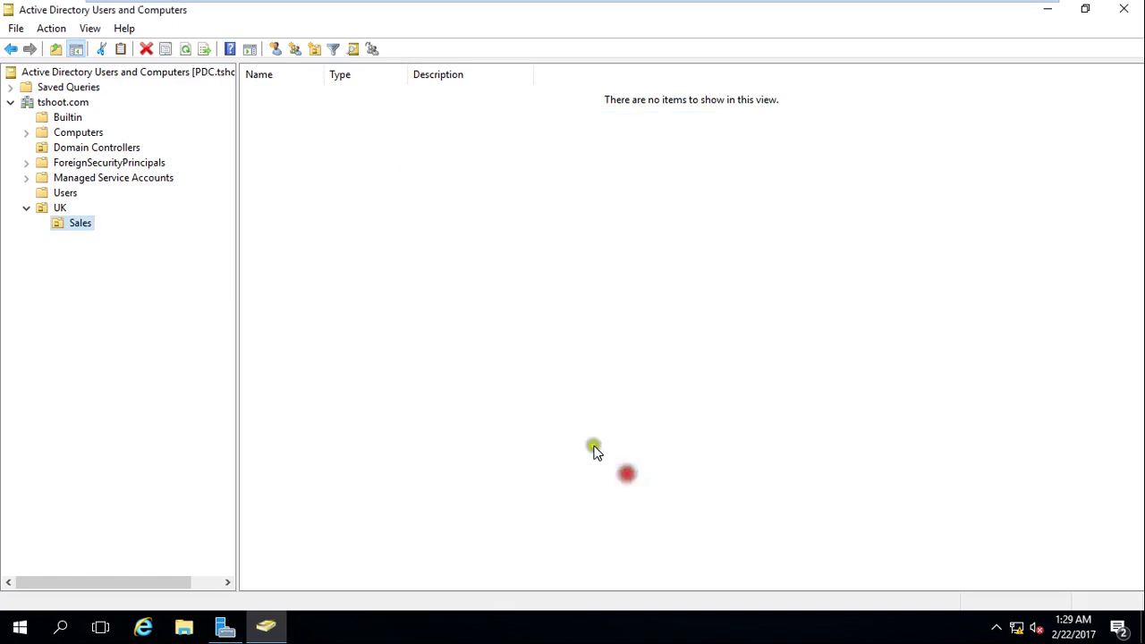
# Turn on View > Advanced Features, then expand UK and select the Sales OU.
pyautogui.click(89, 29)
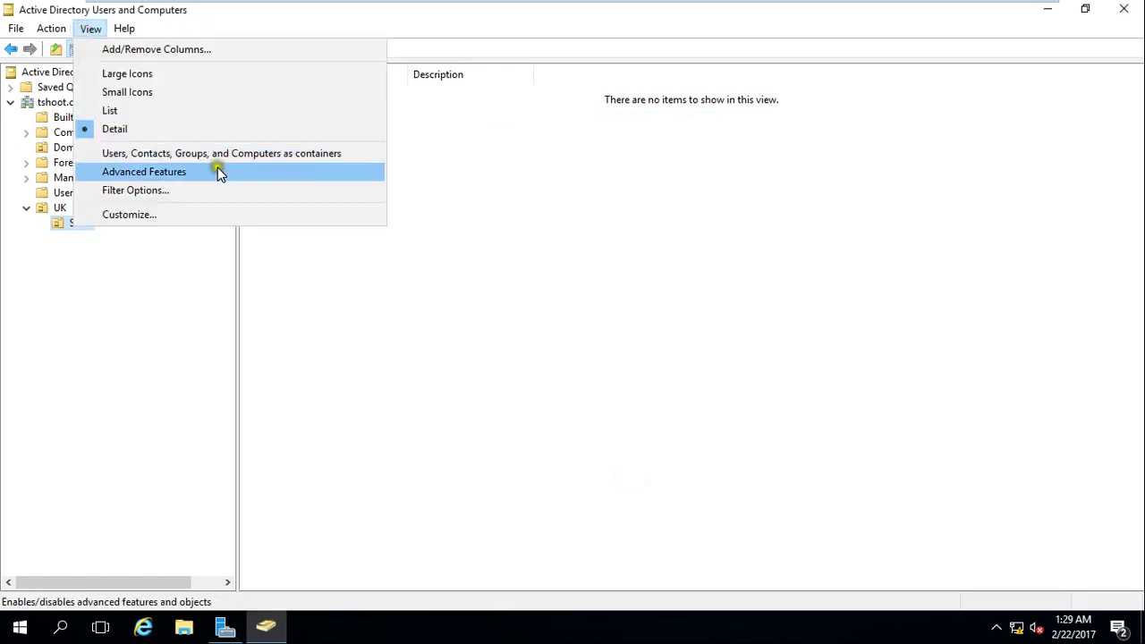
pyautogui.click(152, 178)
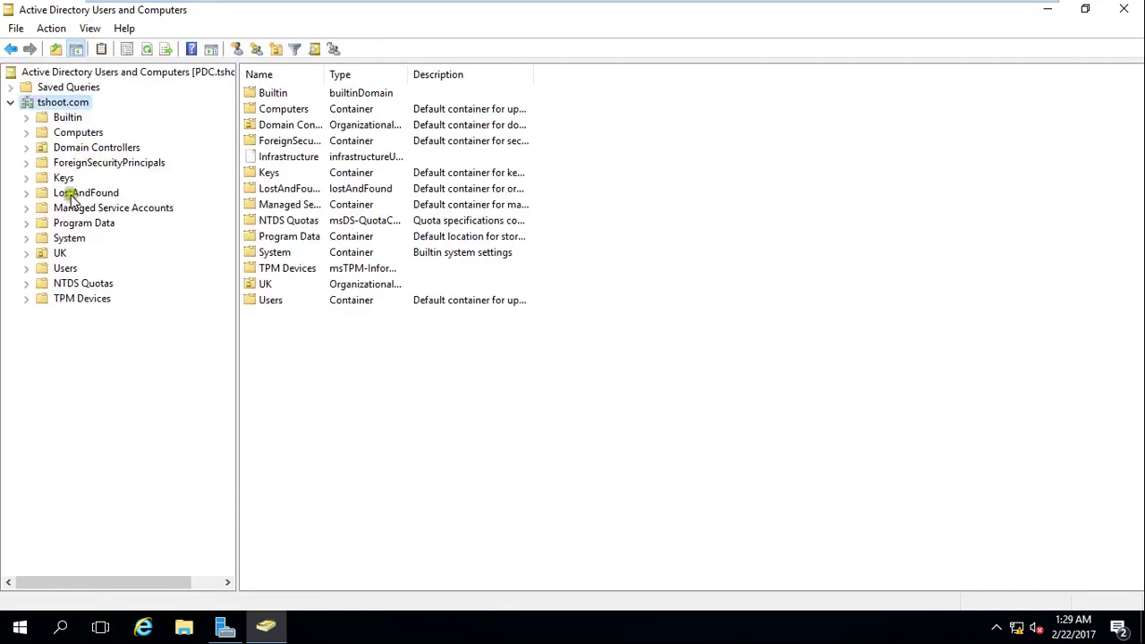
pyautogui.click(26, 254)
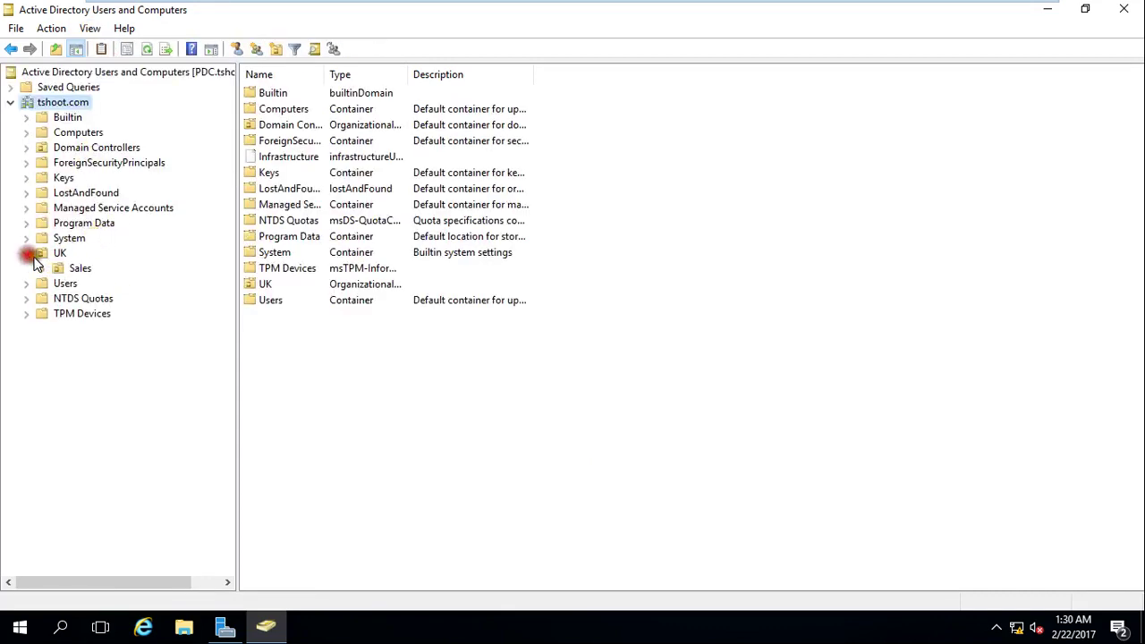
pyautogui.click(77, 271)
pyautogui.rightClick(76, 276)
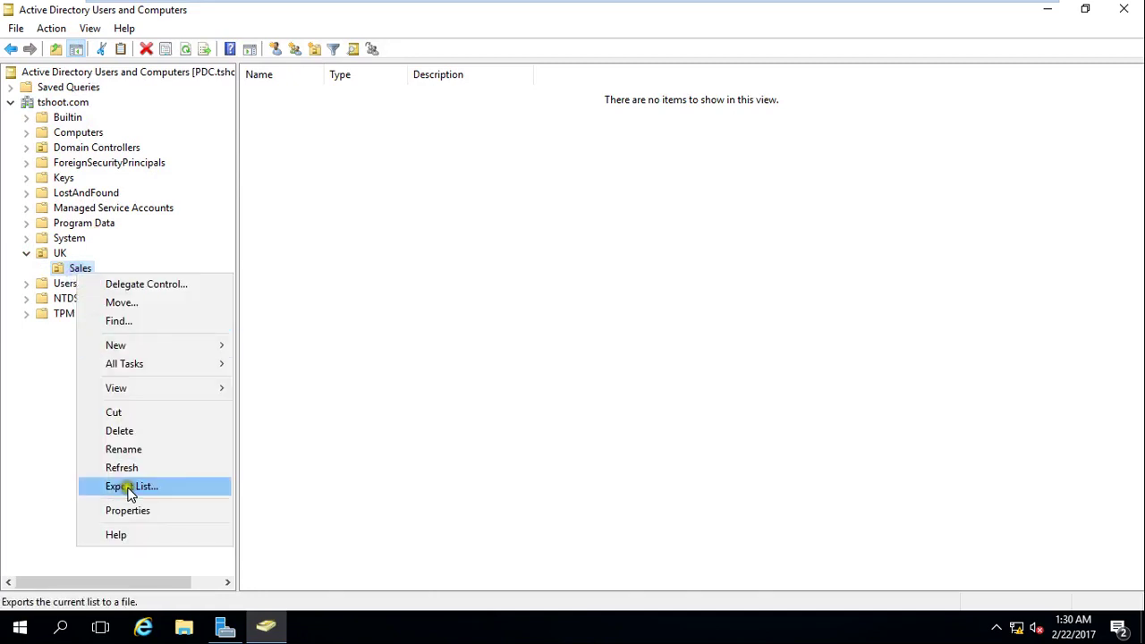
# Clear 'Protect object from accidental deletion' on the Sales OU's Object properties.
pyautogui.click(161, 513)
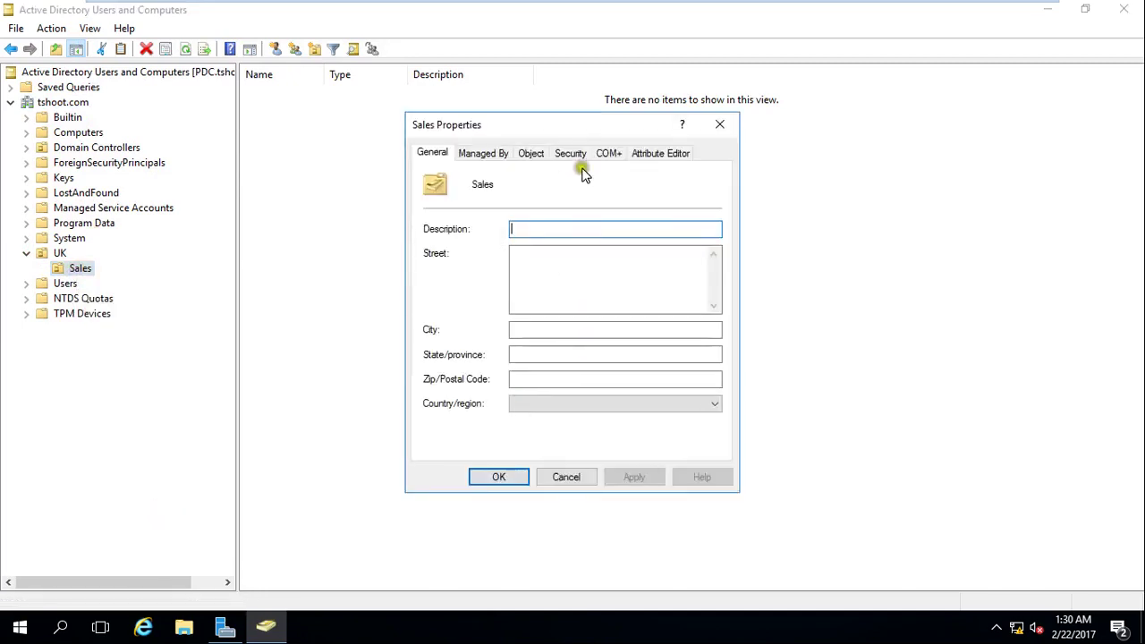
pyautogui.click(533, 155)
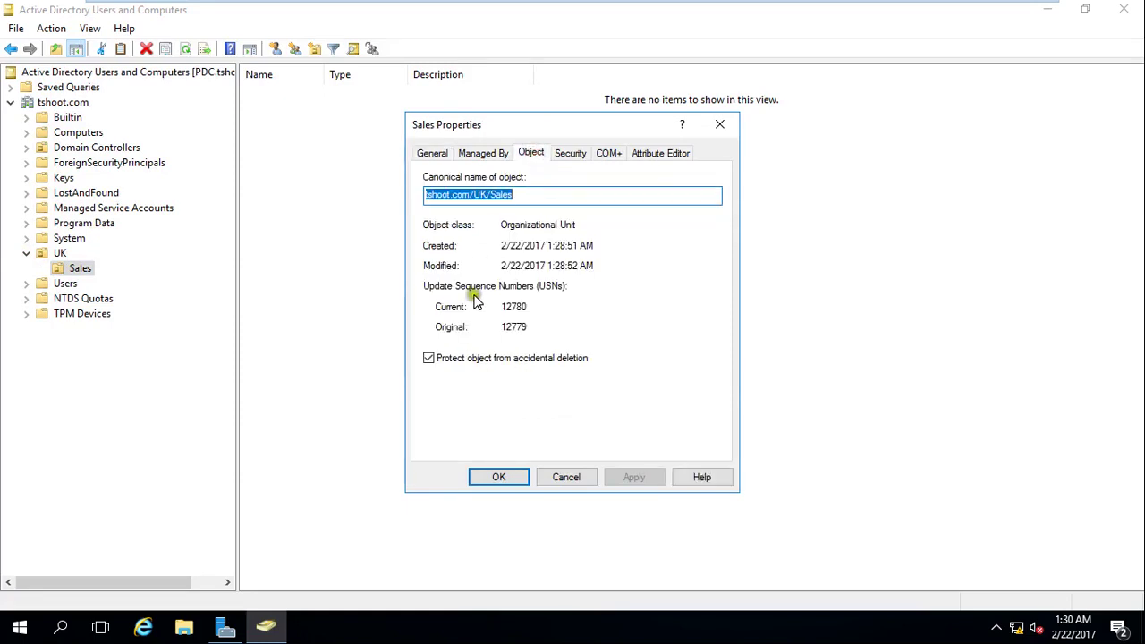
pyautogui.click(437, 362)
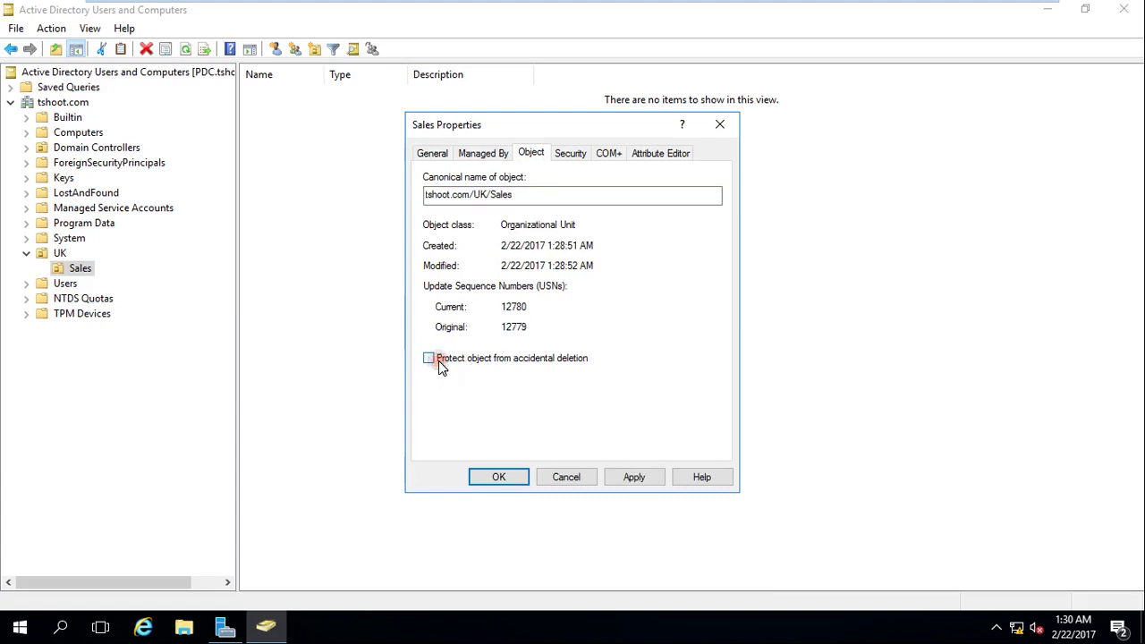
pyautogui.click(522, 479)
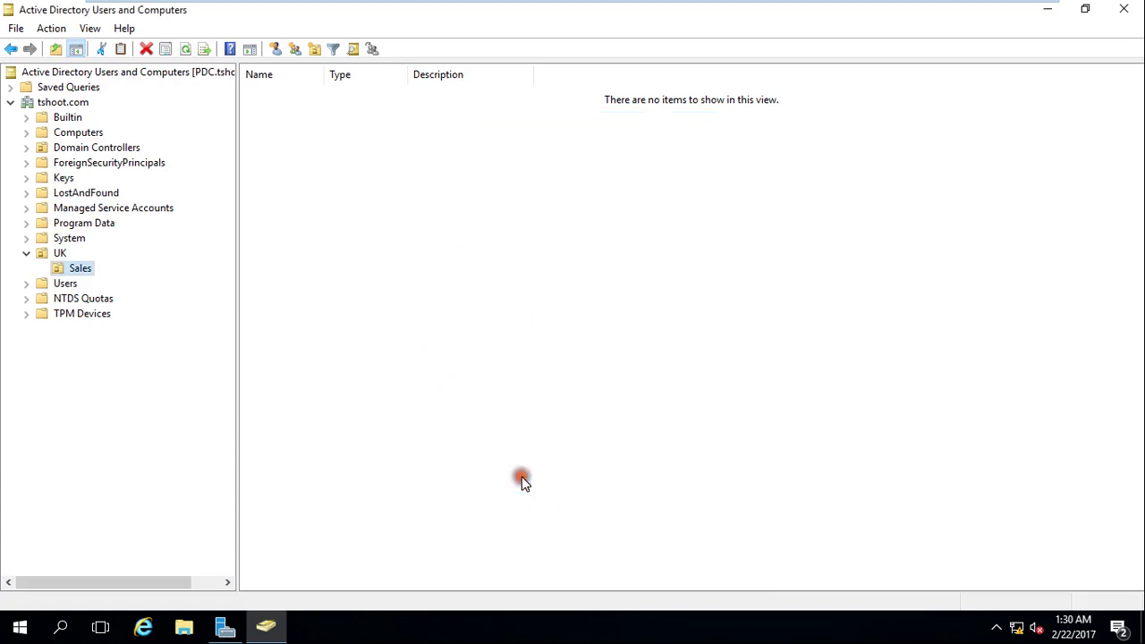
# Delete the Sales OU and confirm the deletion.
pyautogui.rightClick(87, 269)
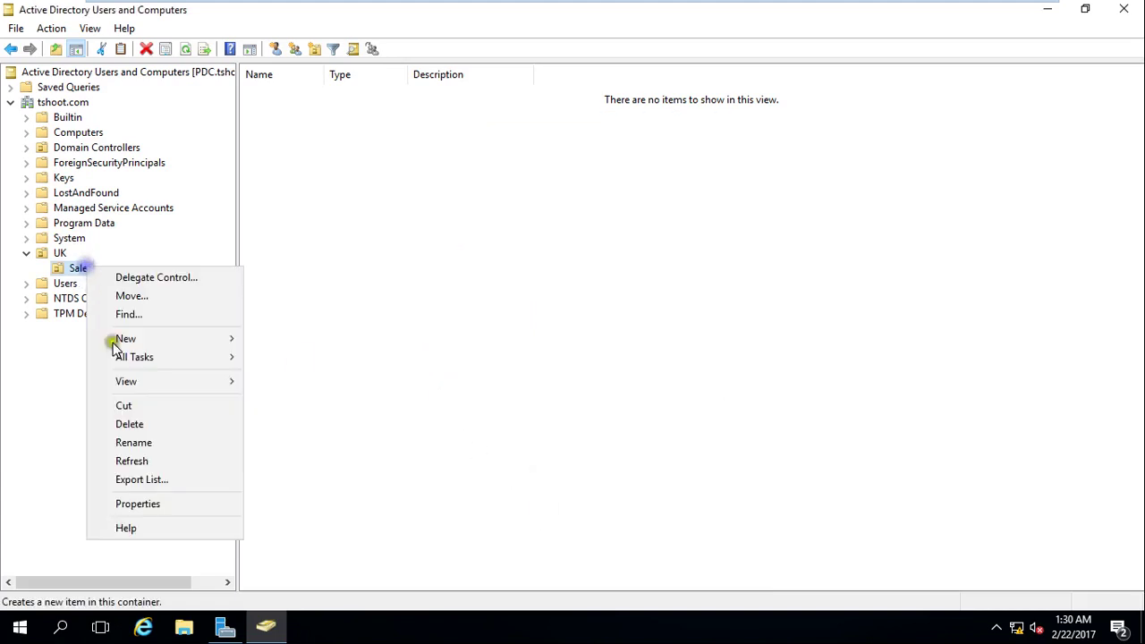
pyautogui.click(189, 419)
pyautogui.click(644, 378)
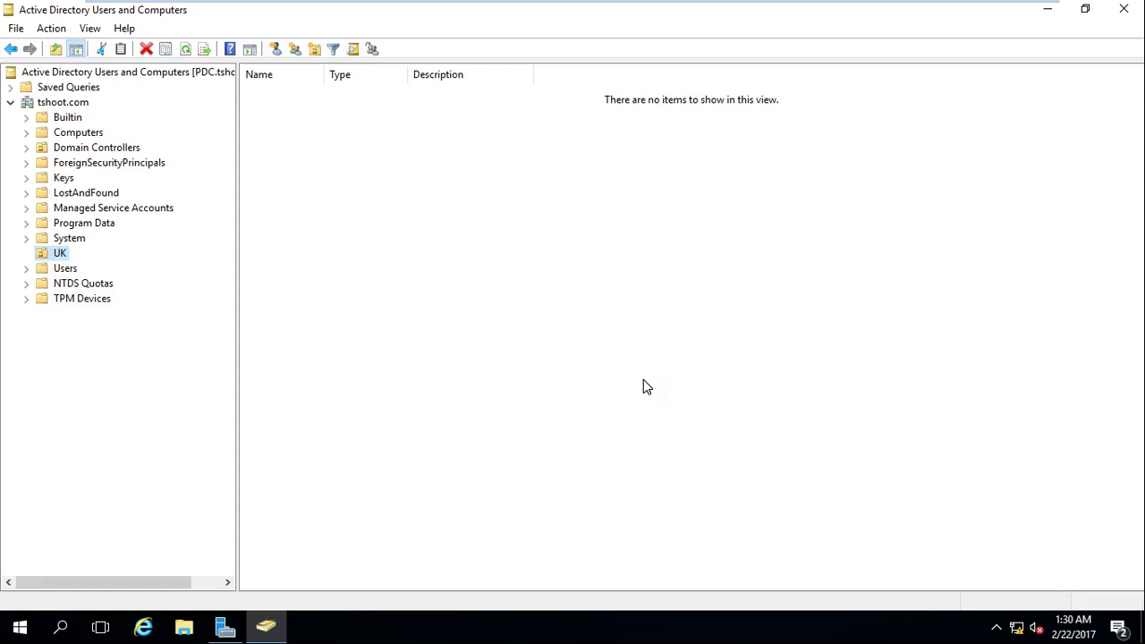
# Create an OU named Slaes inside UK and view it under UK.
pyautogui.rightClick(61, 254)
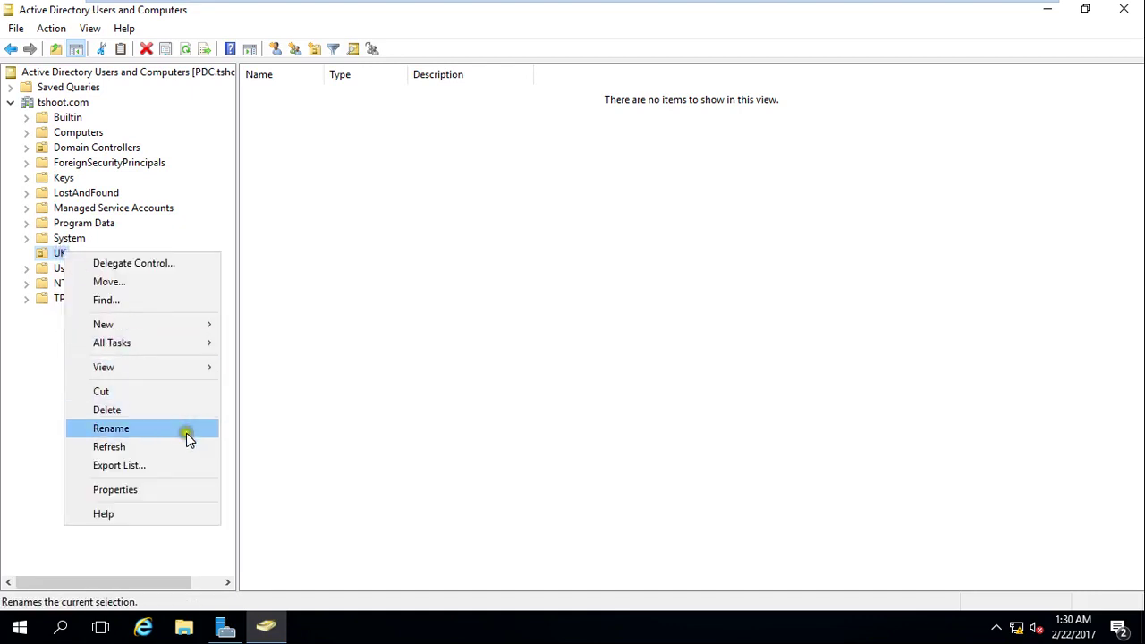
pyautogui.moveTo(179, 326)
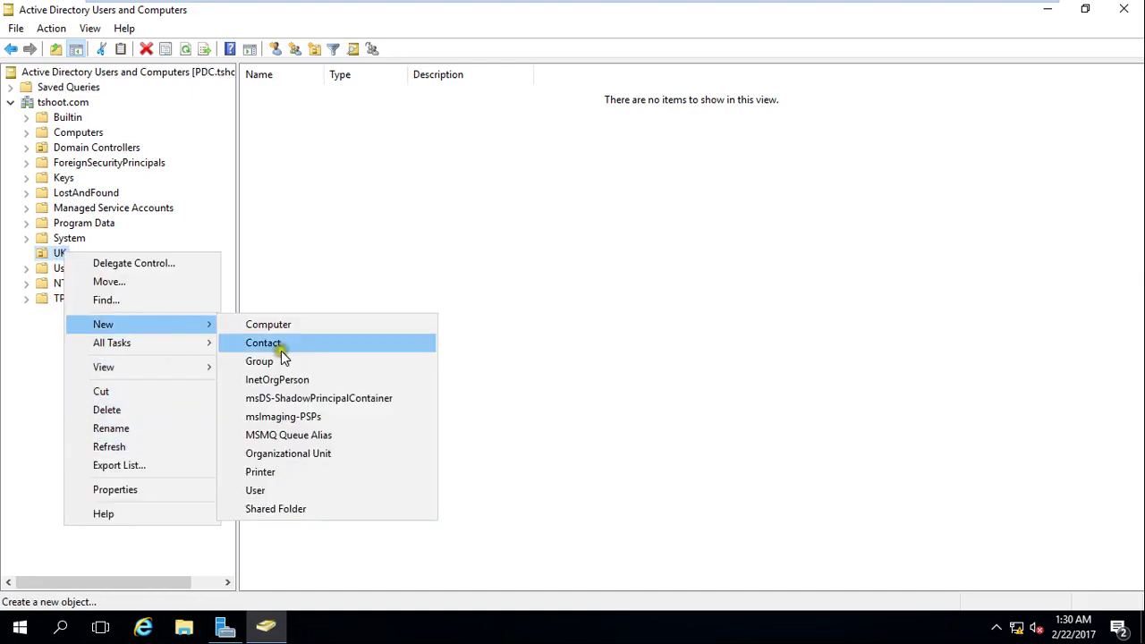
pyautogui.click(315, 456)
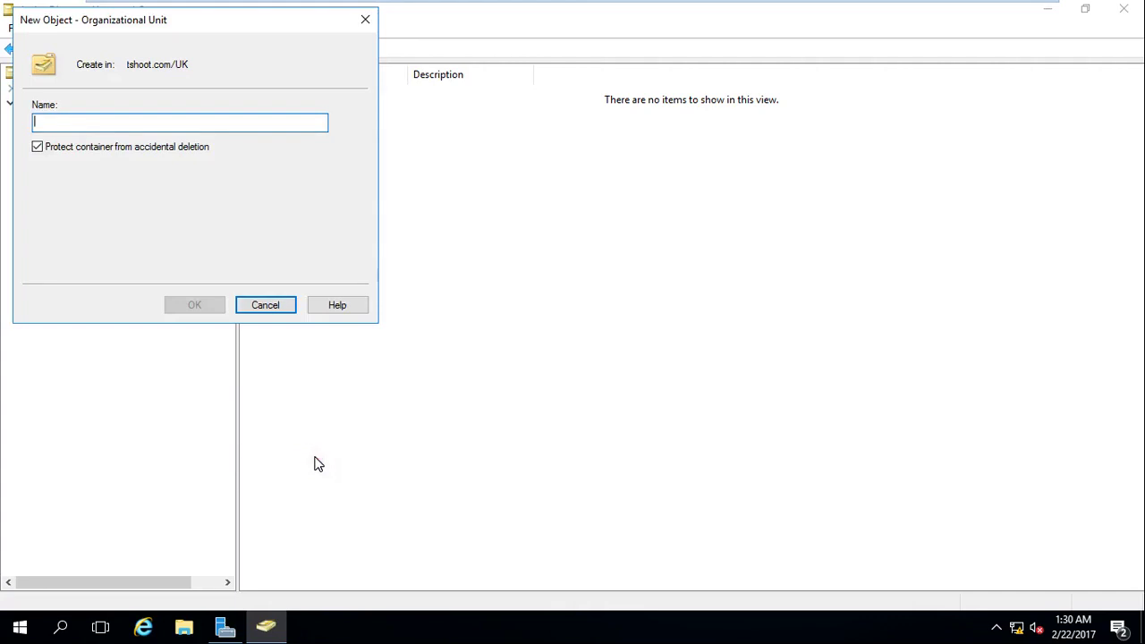
pyautogui.write('Slaes')
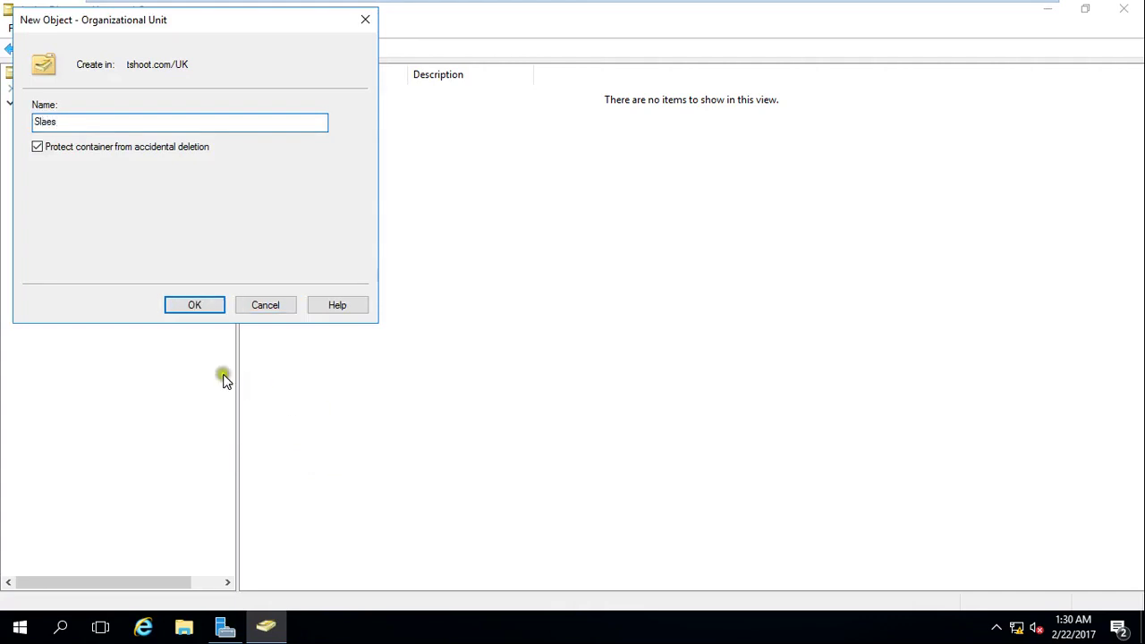
pyautogui.click(190, 307)
pyautogui.click(58, 254)
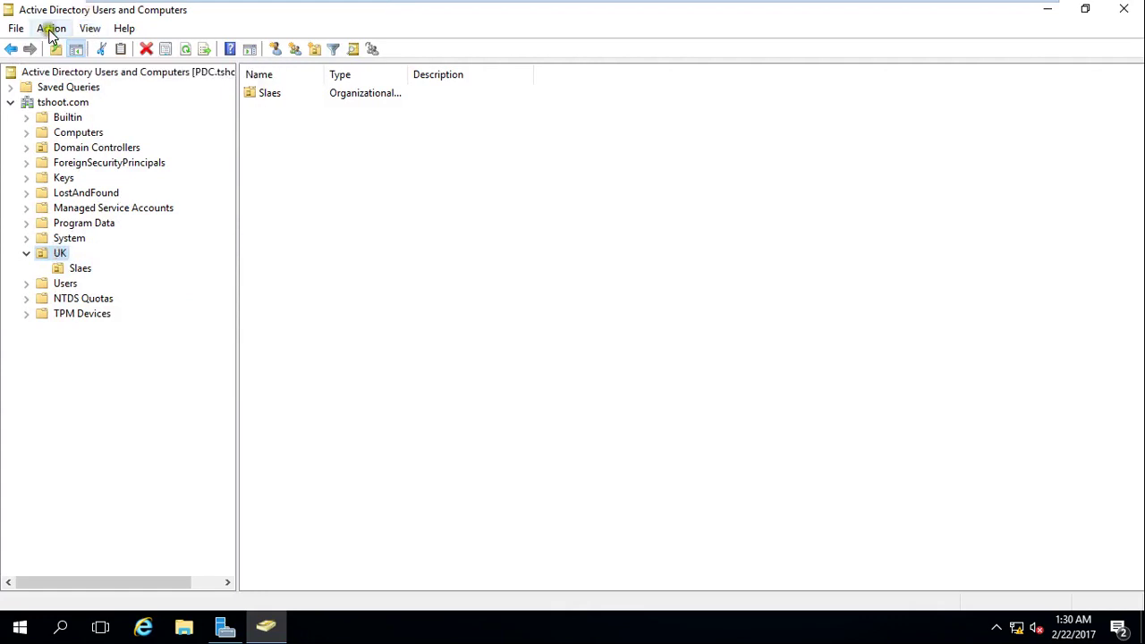
# Clear 'Protect object from accidental deletion' on the UK OU's Object properties.
pyautogui.click(51, 29)
pyautogui.click(358, 217)
pyautogui.rightClick(59, 253)
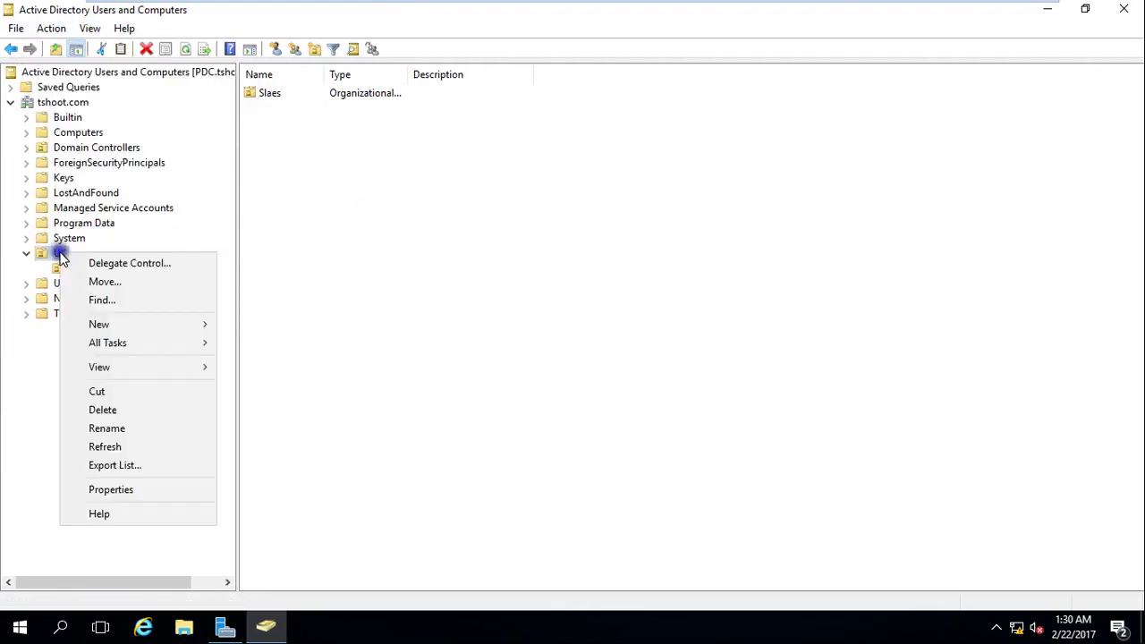
pyautogui.click(178, 487)
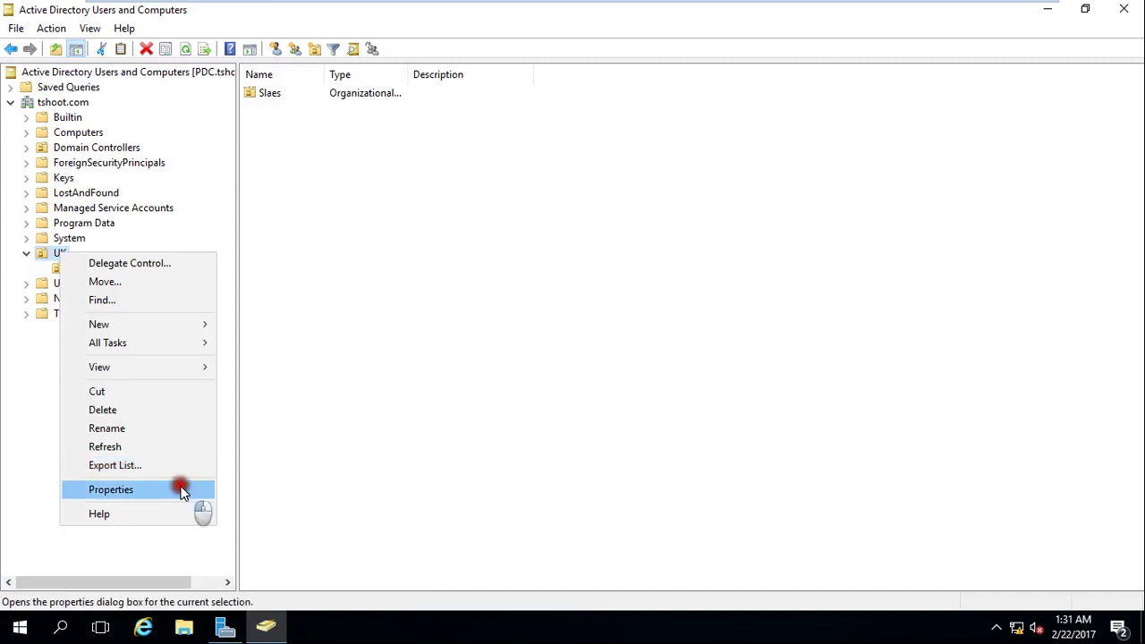
pyautogui.click(531, 153)
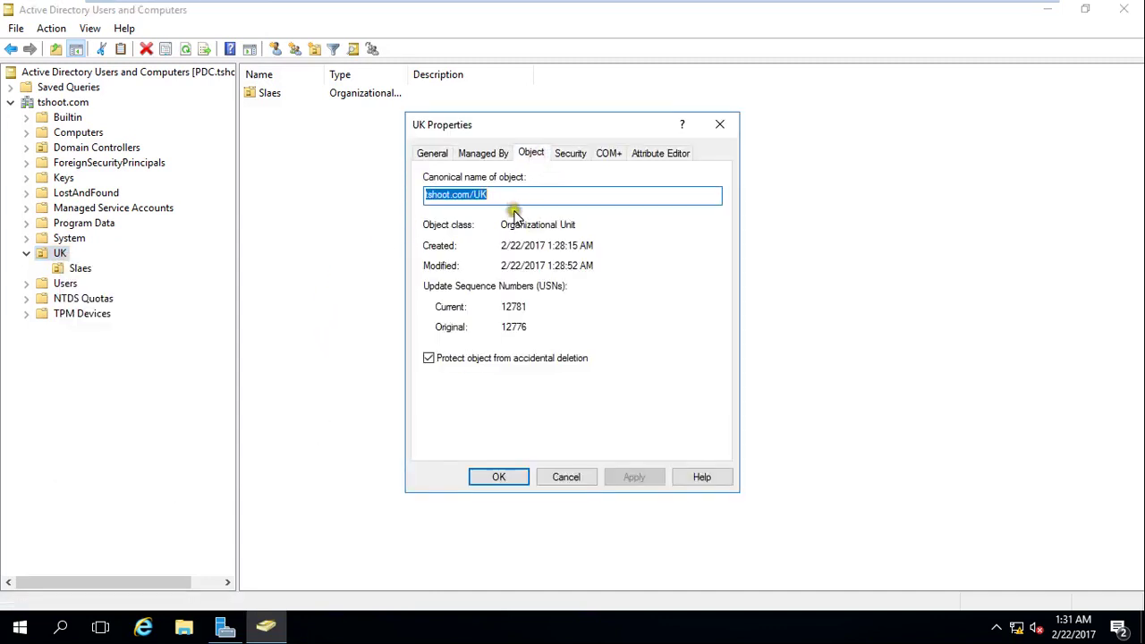
pyautogui.click(429, 359)
pyautogui.click(498, 477)
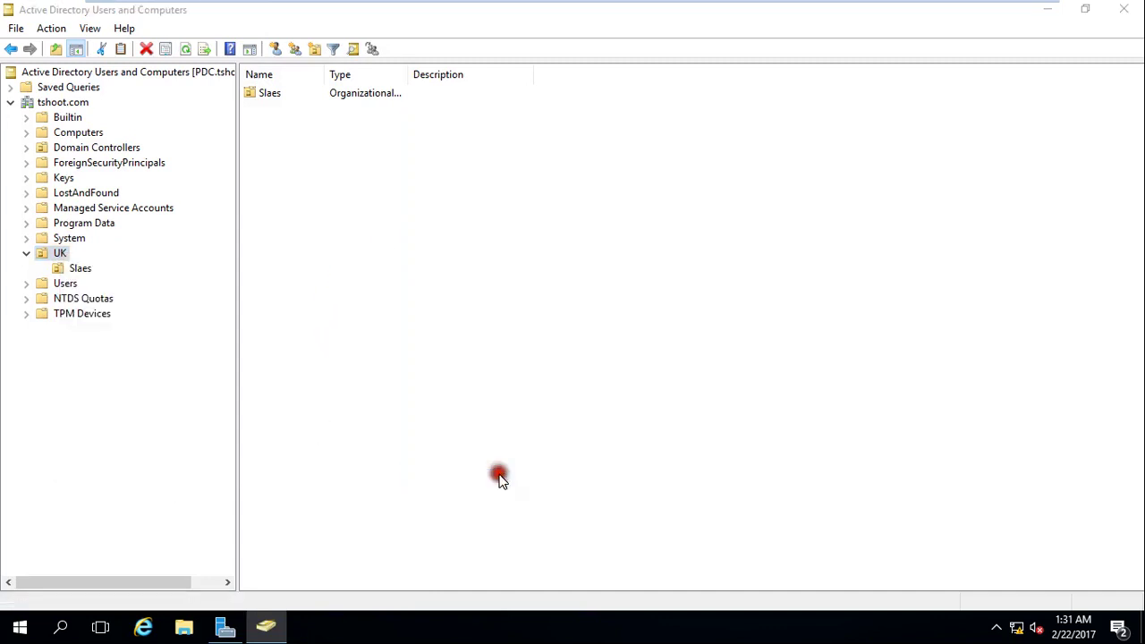
# Delete UK using the Delete Subtree server control, removing Slaes along with it.
pyautogui.rightClick(57, 255)
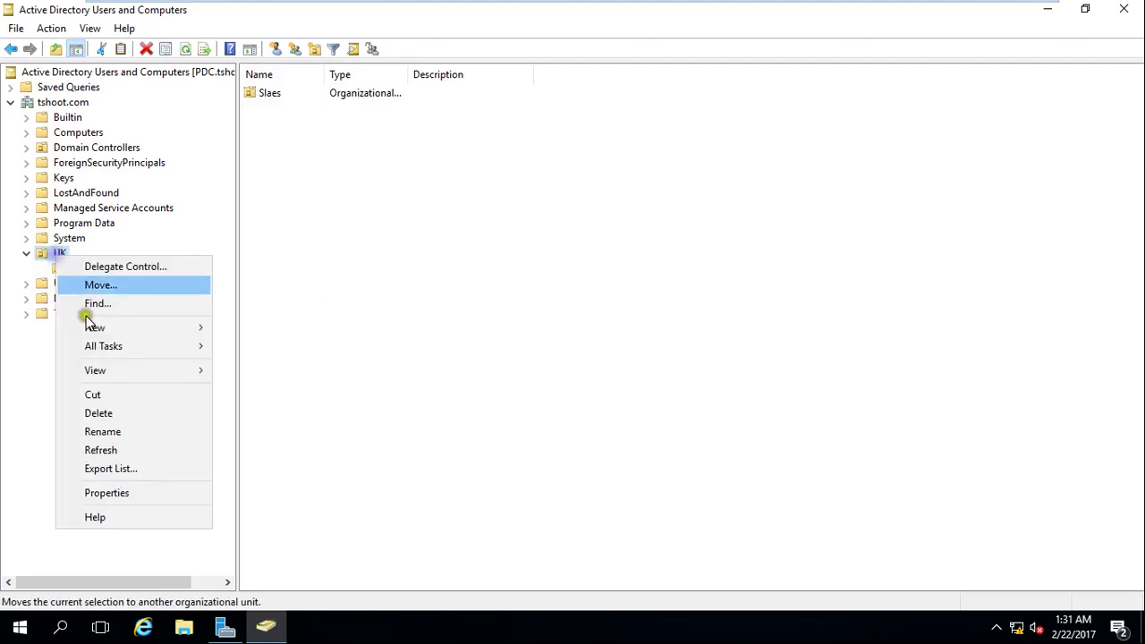
pyautogui.click(138, 418)
pyautogui.click(655, 378)
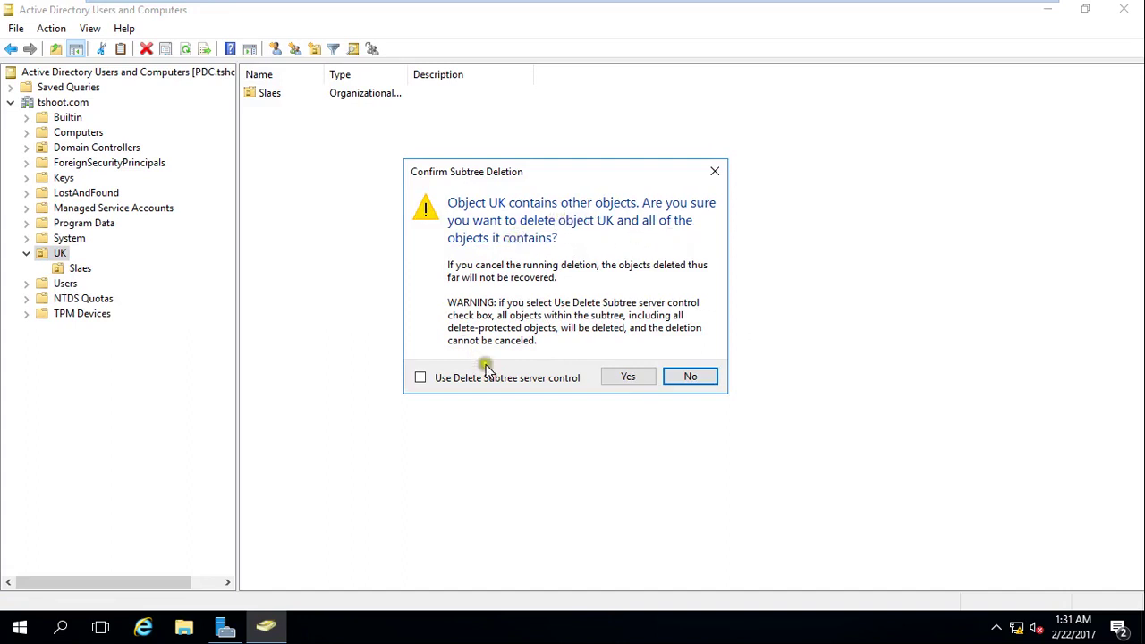
pyautogui.click(496, 378)
pyautogui.click(629, 377)
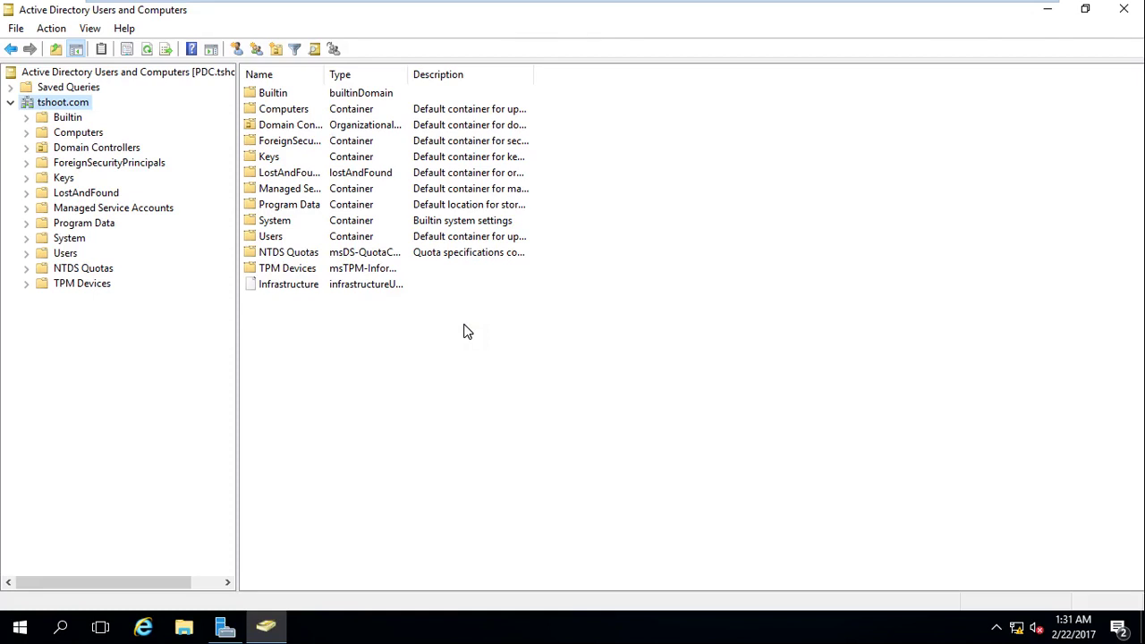
pyautogui.click(483, 328)
# Create a UK OU at the tshoot.com domain root.
pyautogui.rightClick(45, 106)
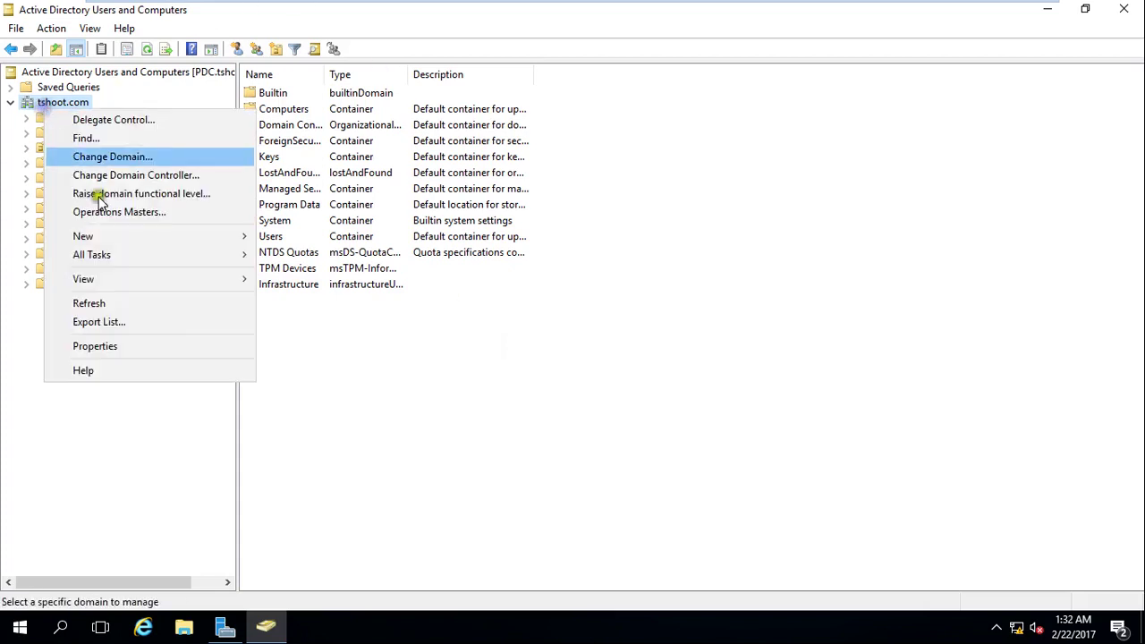
pyautogui.moveTo(224, 238)
pyautogui.click(366, 370)
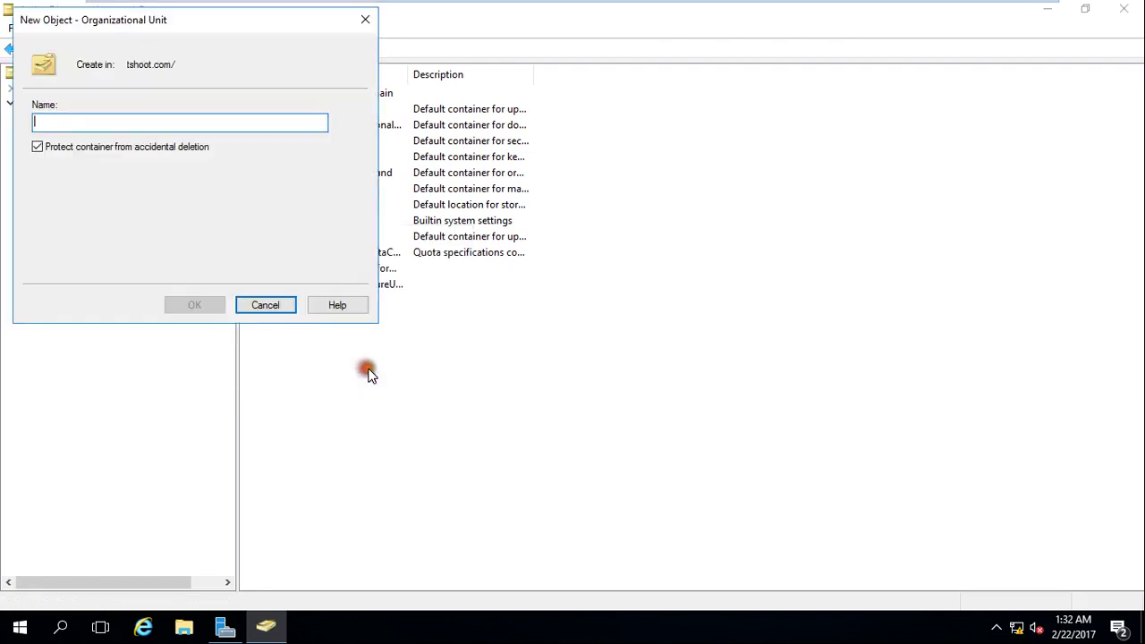
pyautogui.write('UK')
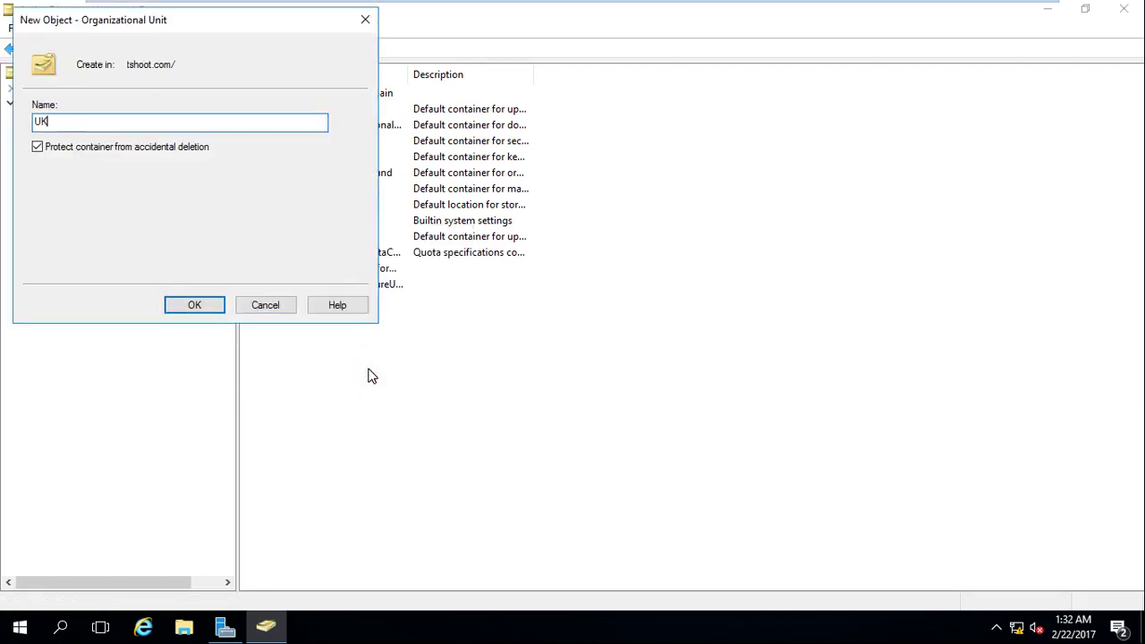
pyautogui.press('Return')
# Add a Sales OU inside UK.
pyautogui.rightClick(56, 298)
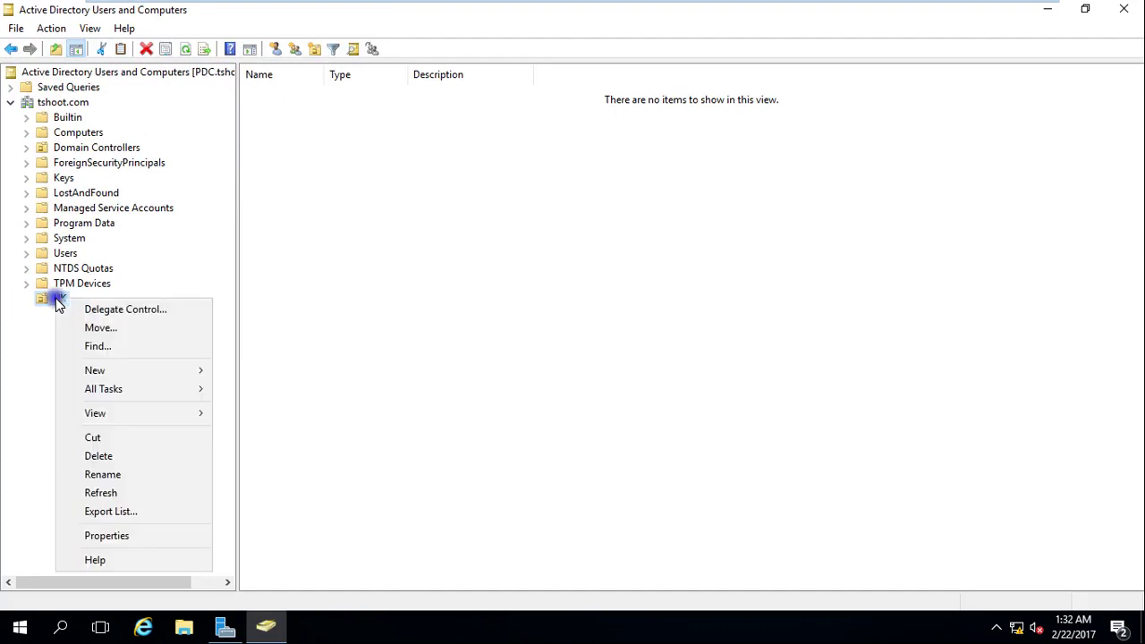
pyautogui.rightClick(360, 366)
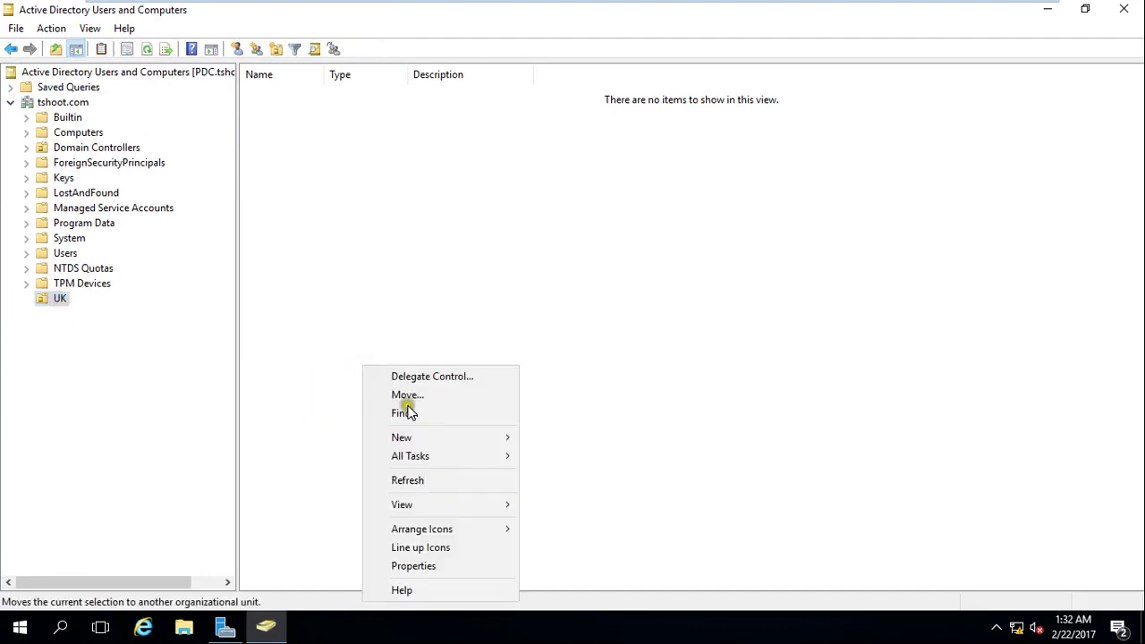
pyautogui.moveTo(483, 438)
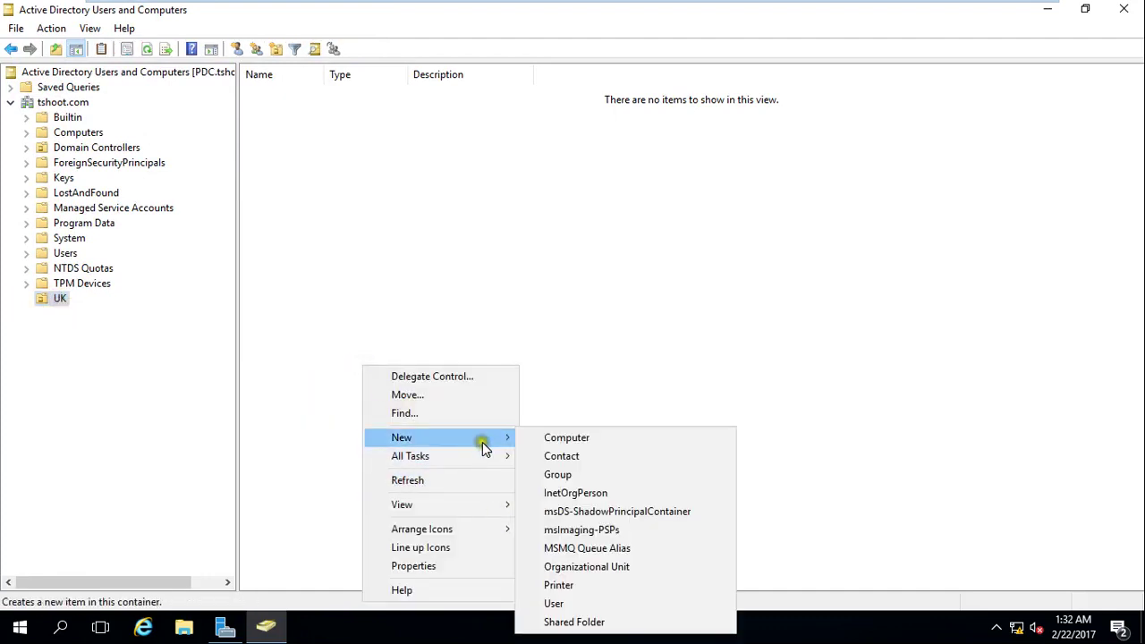
pyautogui.click(599, 568)
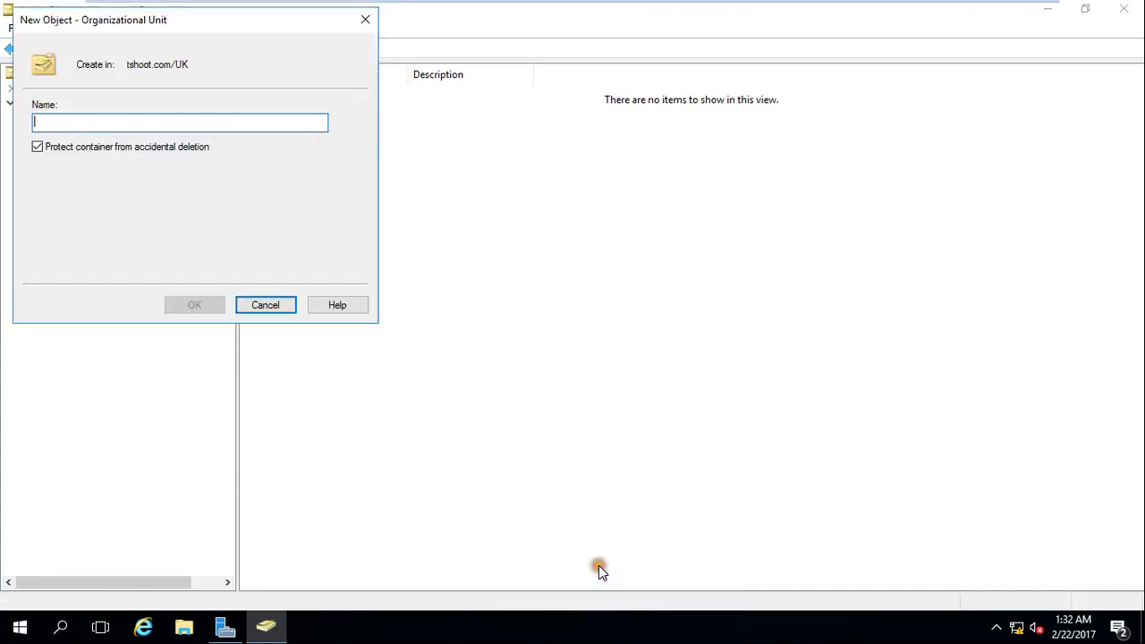
pyautogui.write('Sales')
pyautogui.press('Return')
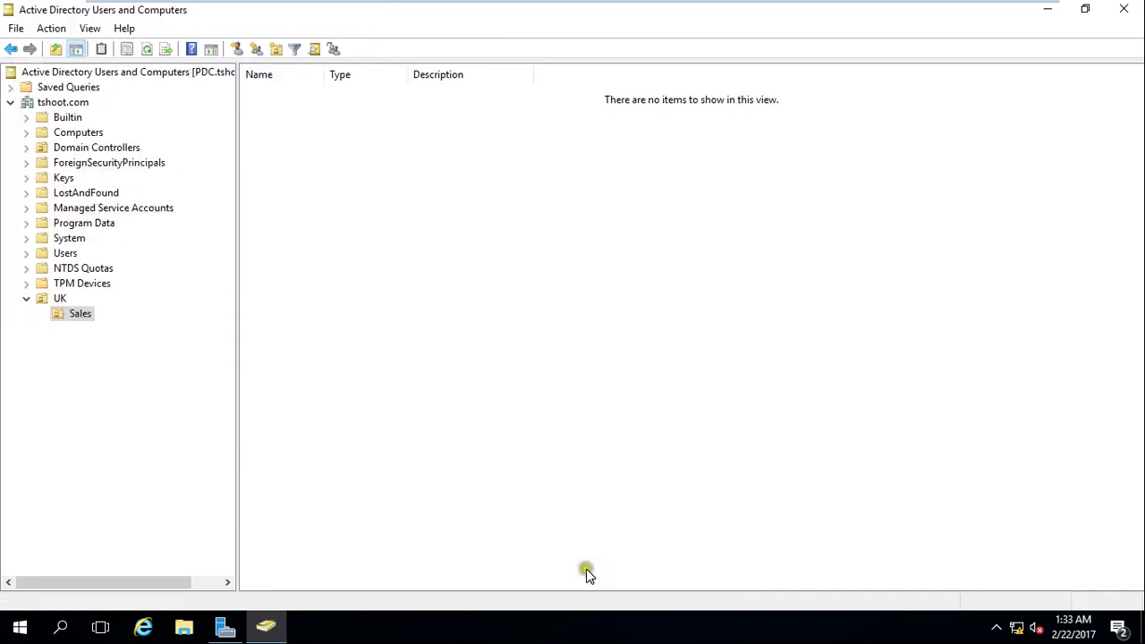
# Add an HR OU inside UK.
pyautogui.moveTo(81, 321); pyautogui.dragTo(60, 300)
pyautogui.rightClick(306, 271)
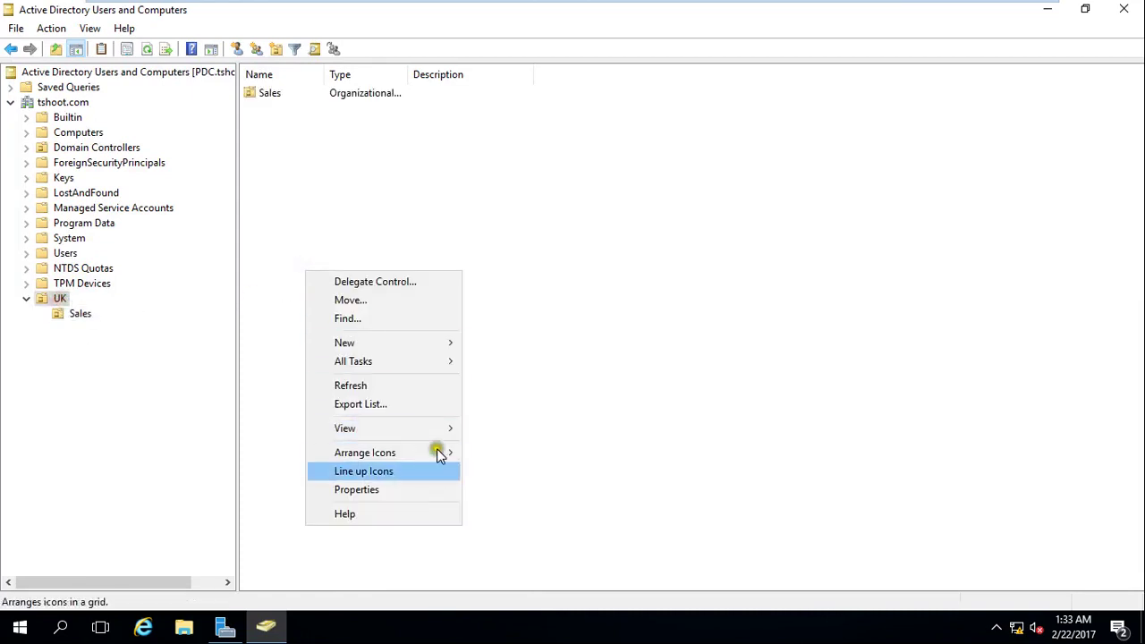
pyautogui.moveTo(437, 346)
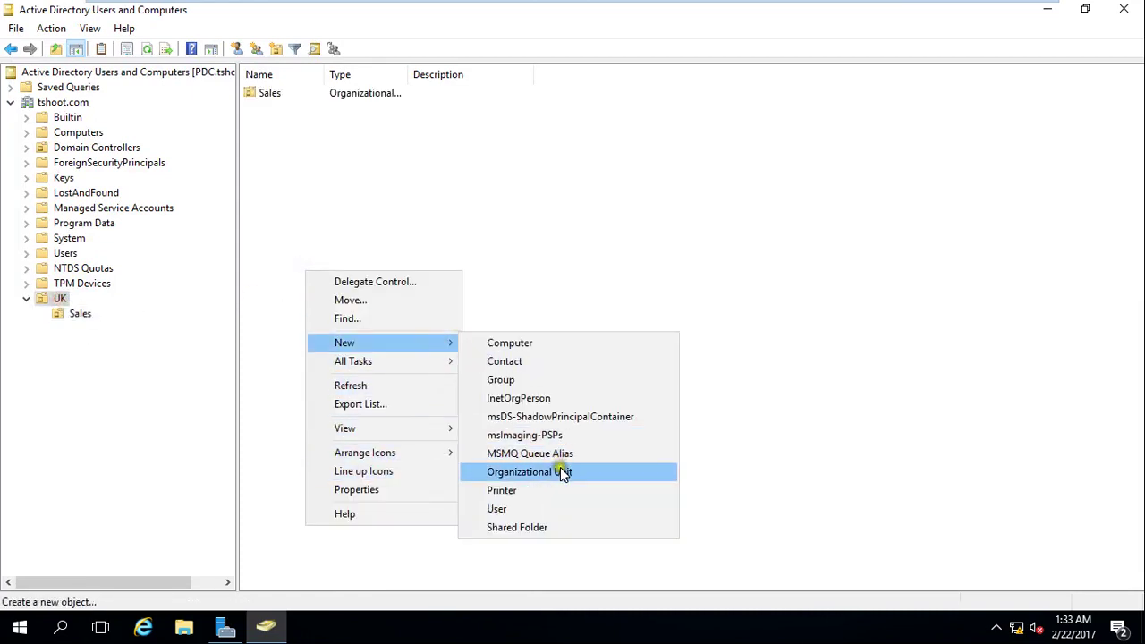
pyautogui.click(558, 468)
pyautogui.write('HR')
pyautogui.press('Return')
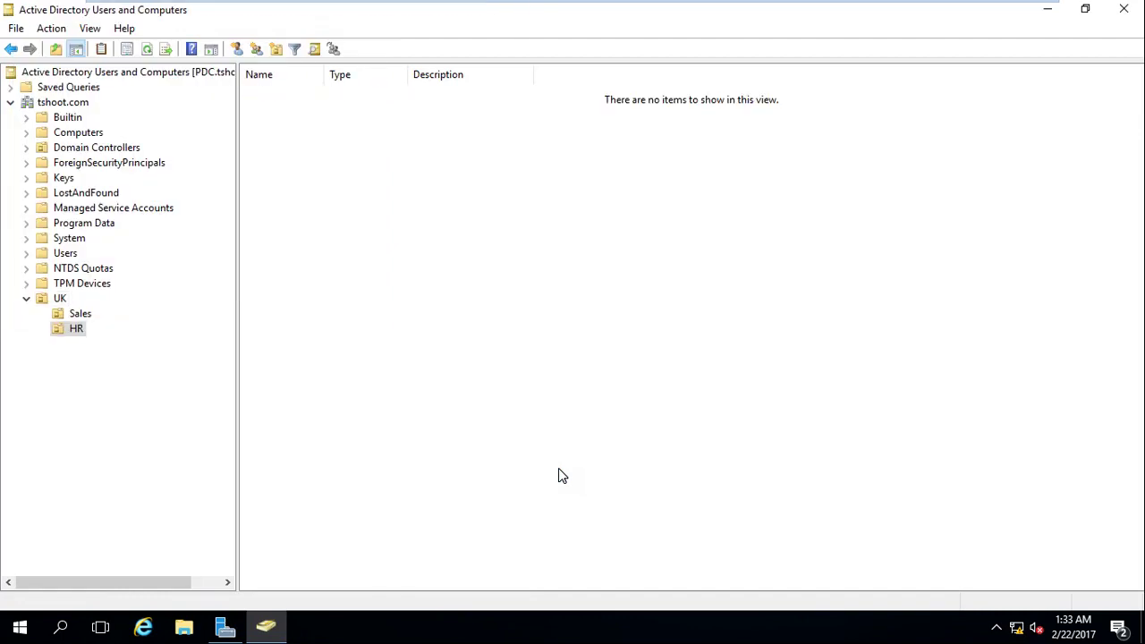
# Create an EG OU directly under tshoot.com, then select Sales.
pyautogui.rightClick(55, 104)
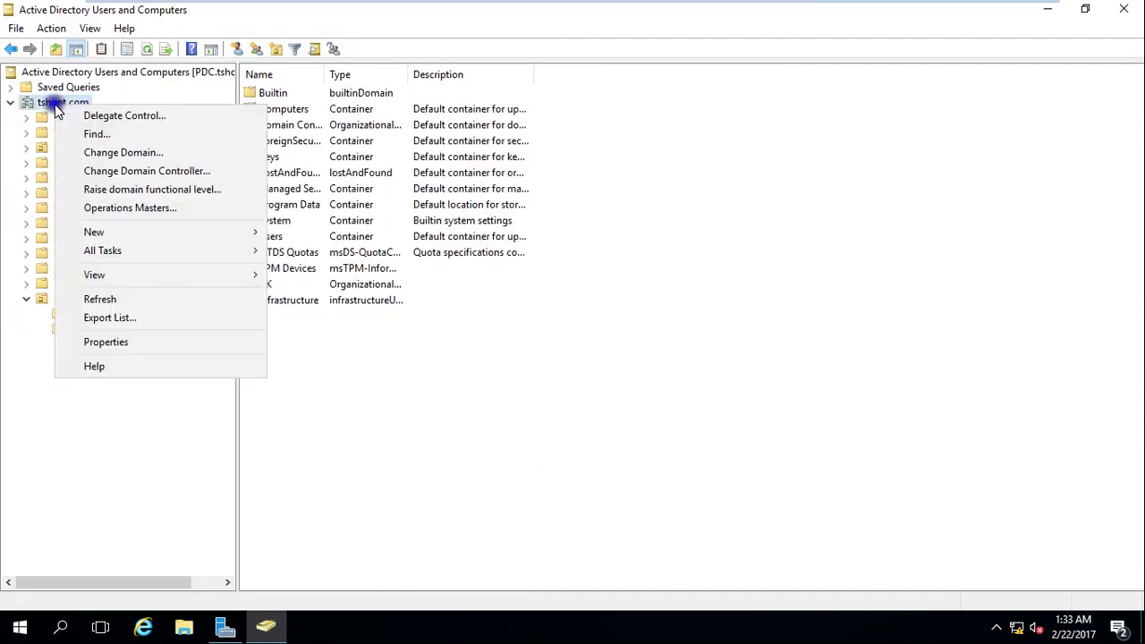
pyautogui.moveTo(234, 234)
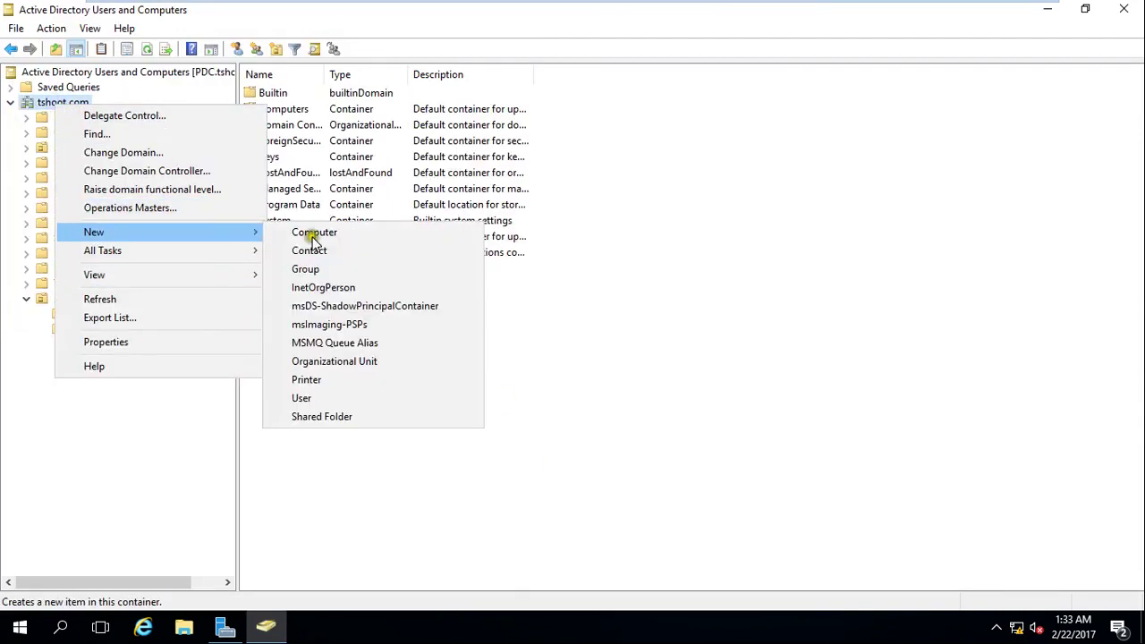
pyautogui.click(362, 362)
pyautogui.write('EG')
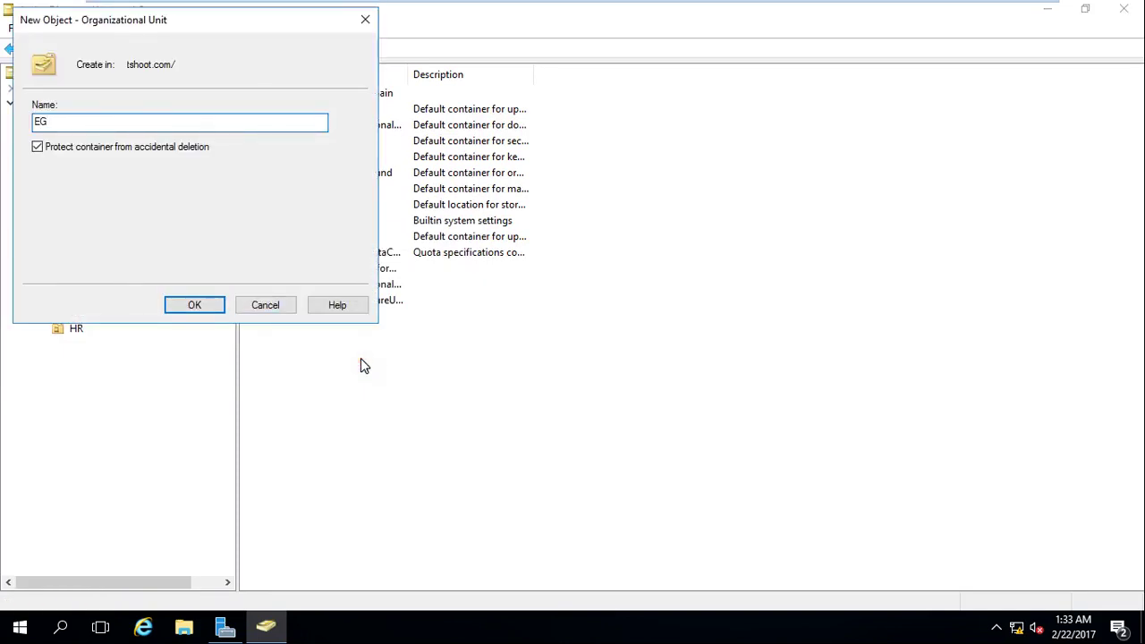
pyautogui.press('Return')
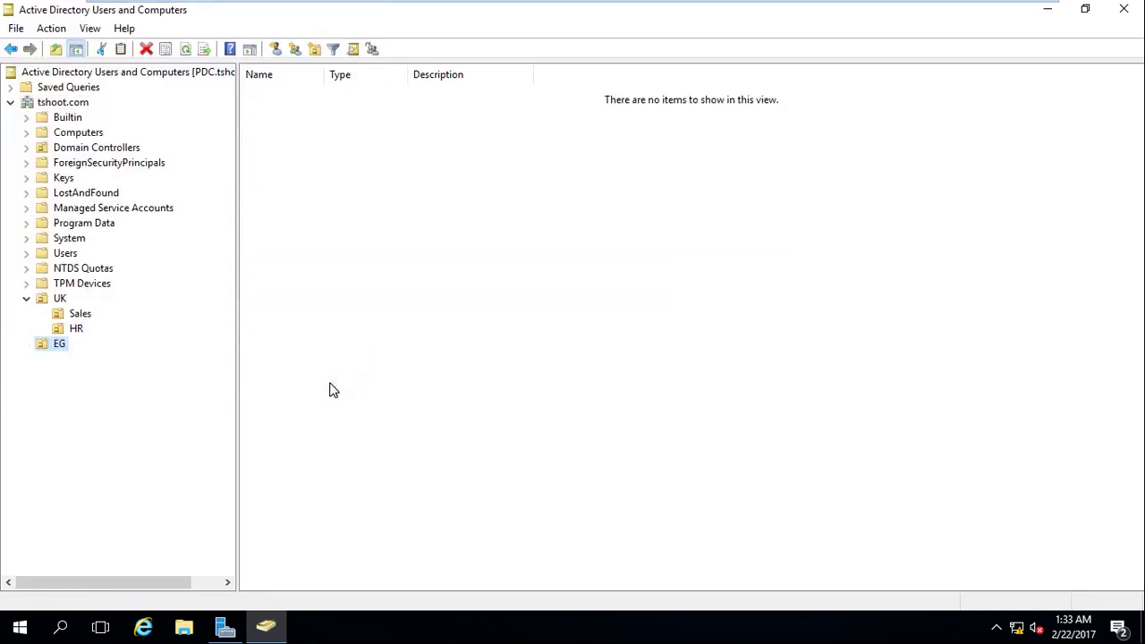
pyautogui.click(93, 316)
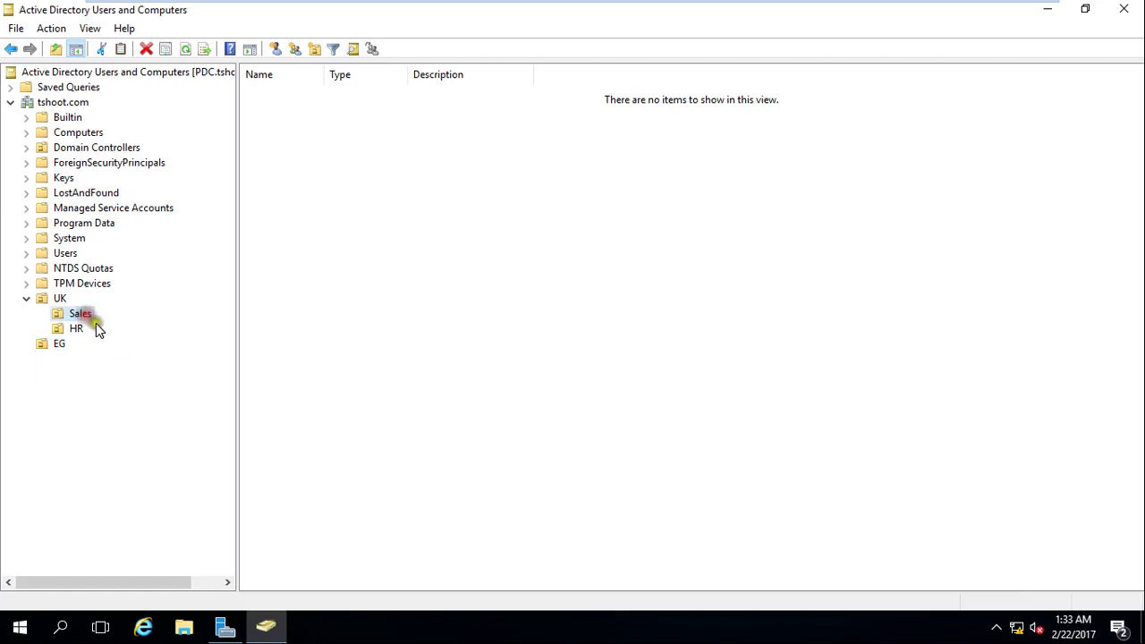
# Start a new user in Sales and enter the first and last name, capitalising the first name.
pyautogui.rightClick(360, 262)
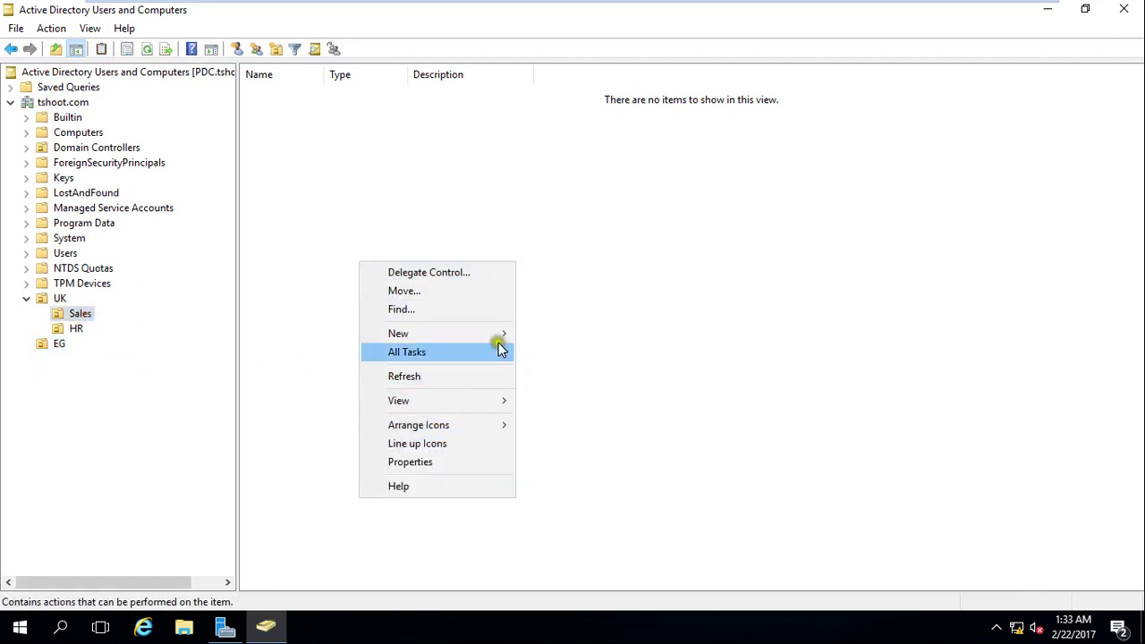
pyautogui.moveTo(490, 333)
pyautogui.click(614, 501)
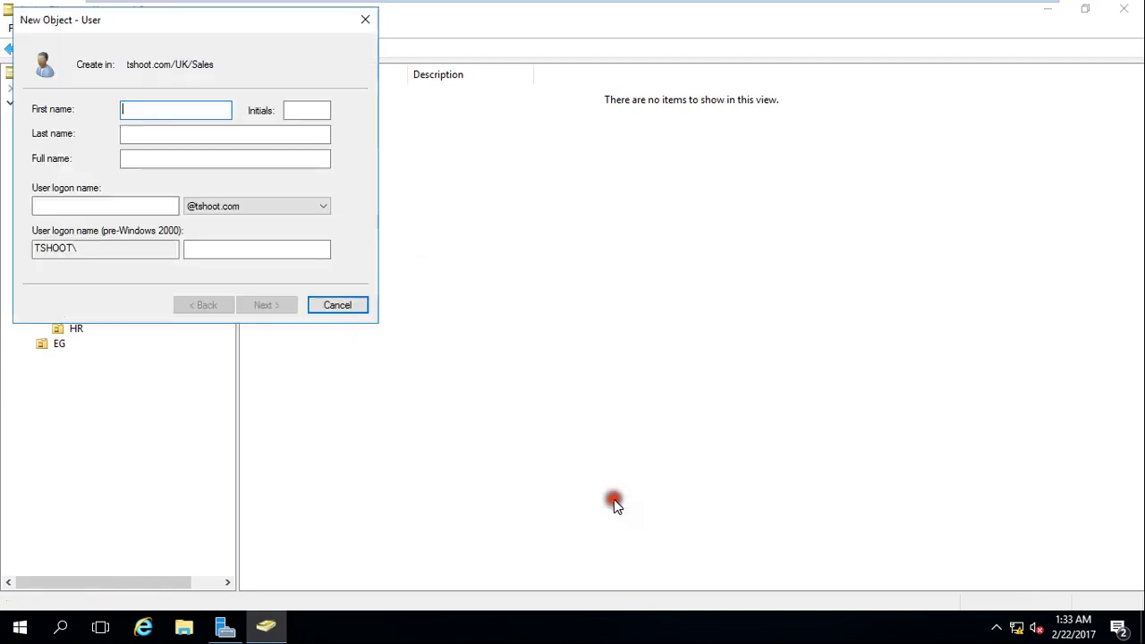
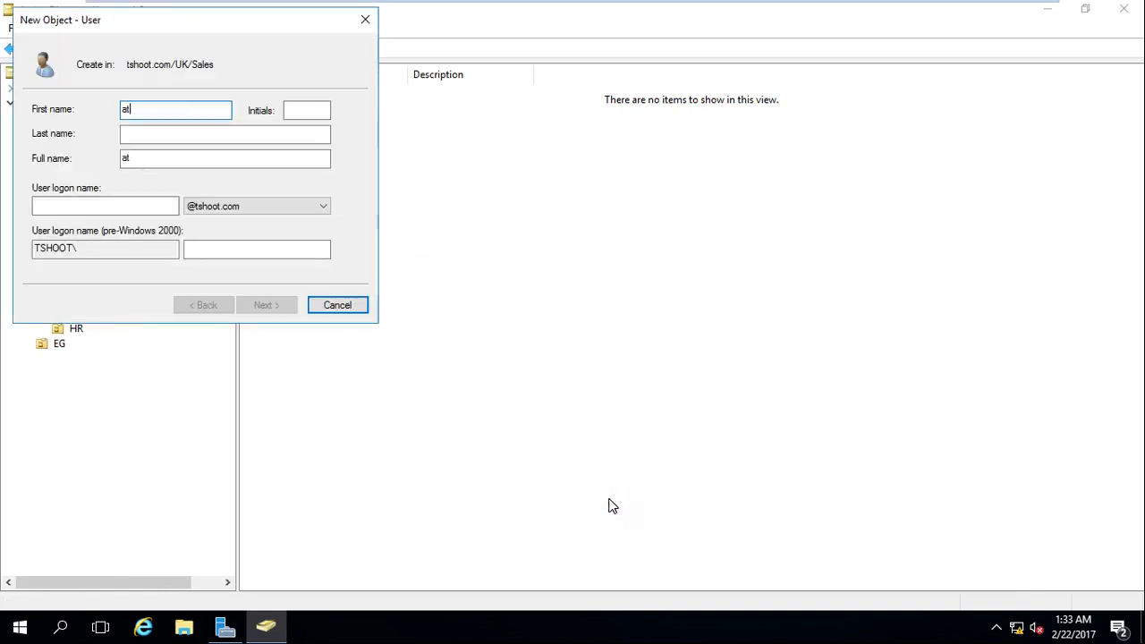
pyautogui.click(319, 110)
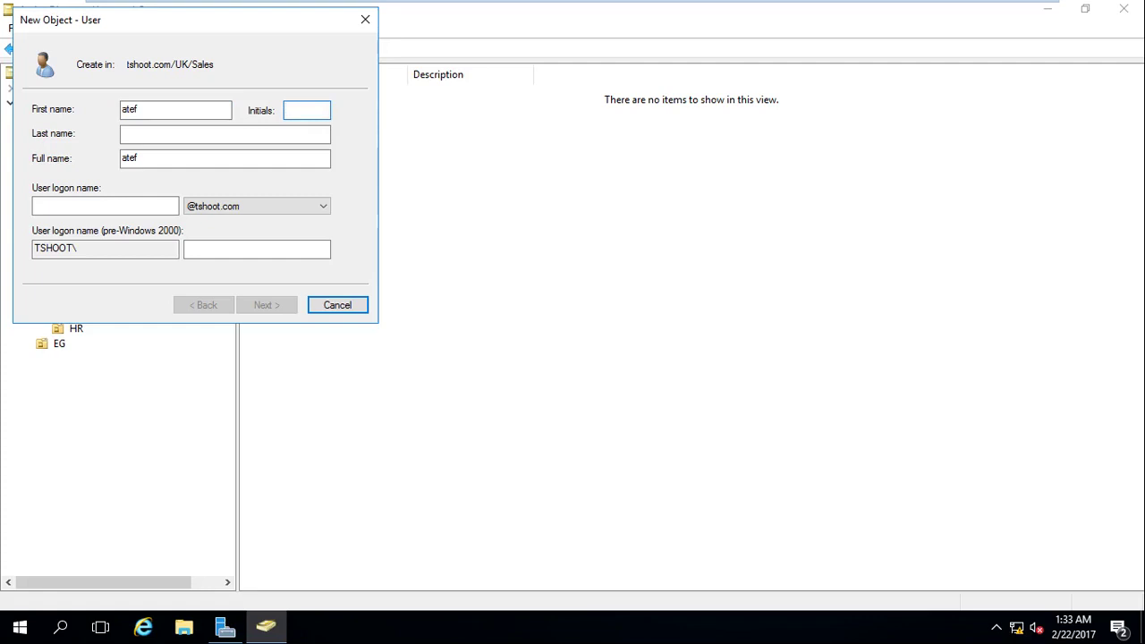
pyautogui.click(281, 132)
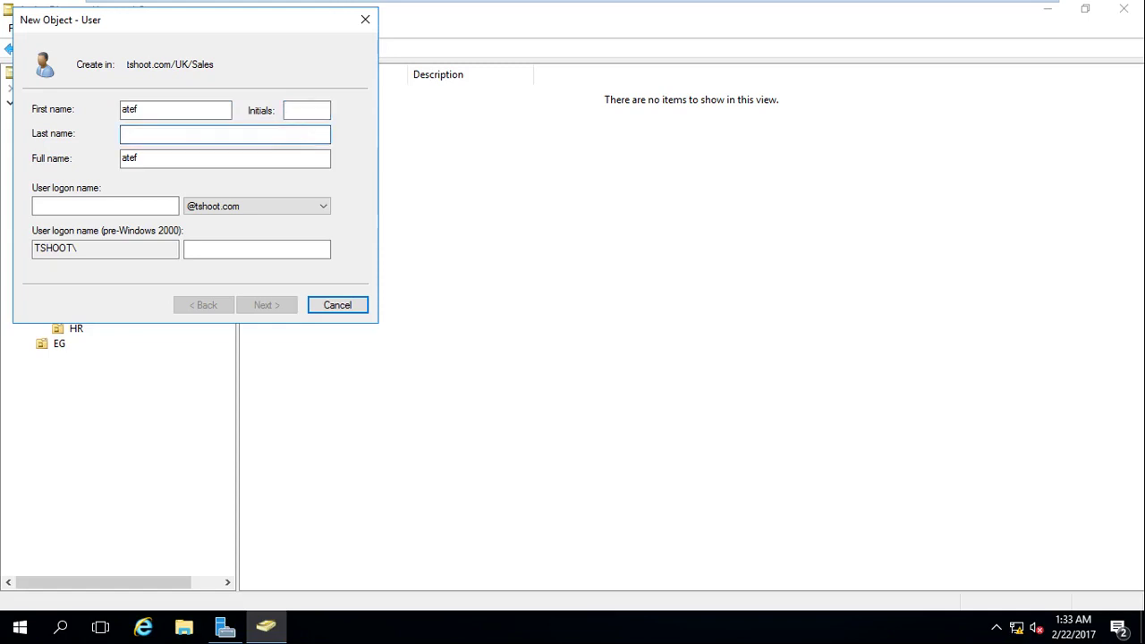
pyautogui.click(127, 108)
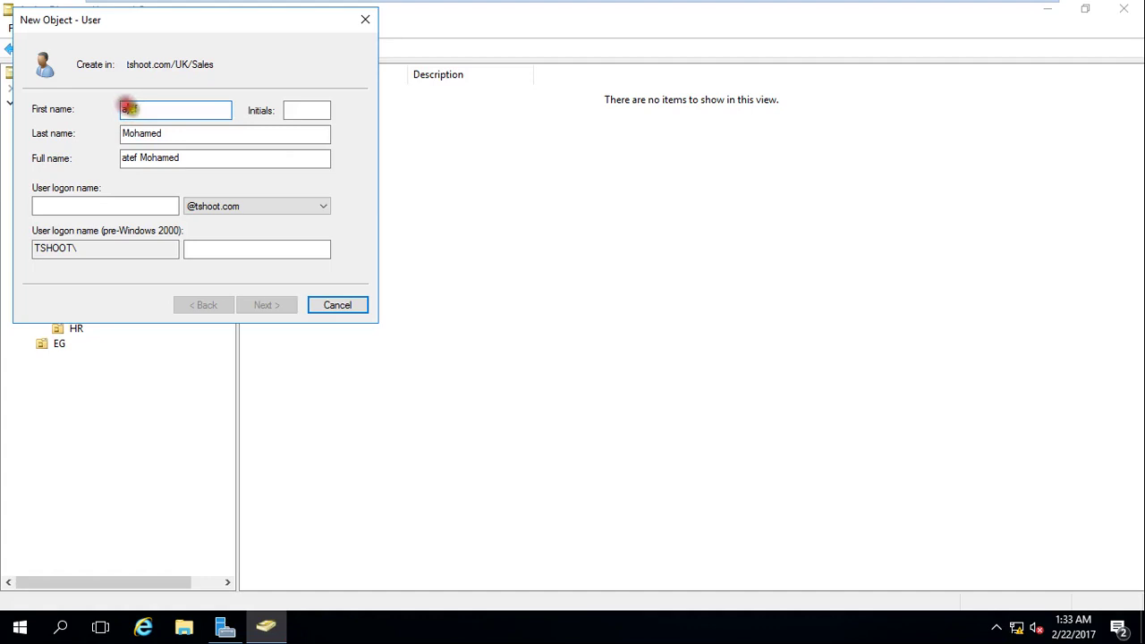
pyautogui.press('BackSpace')
pyautogui.write('A')
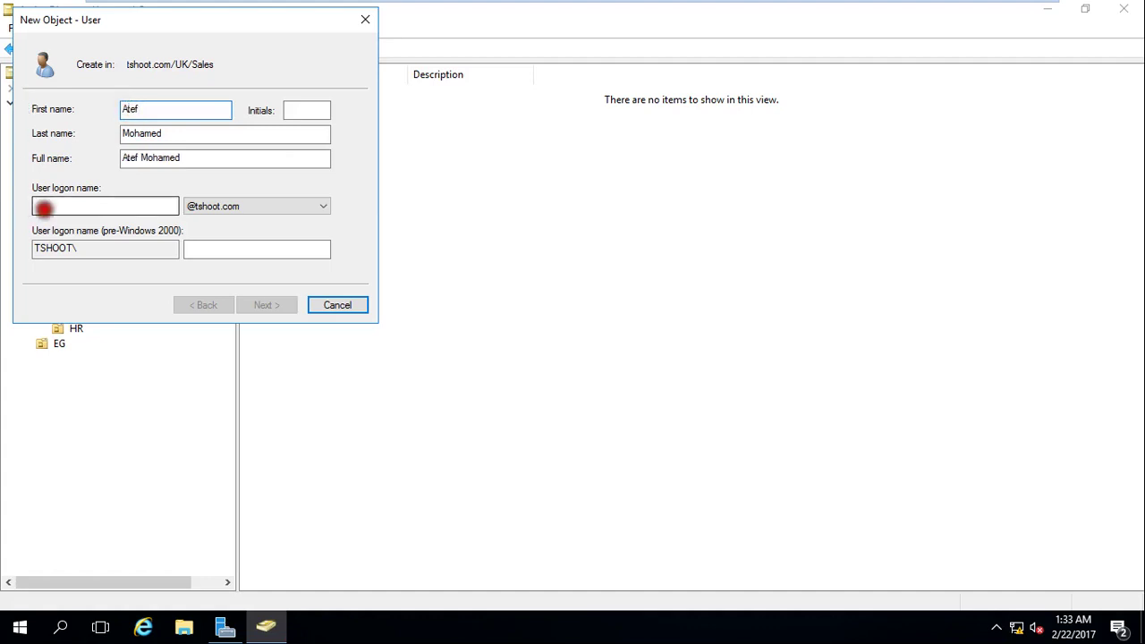
# Enter the user logon name, finally replacing it with just the user's first name.
pyautogui.click(43, 208)
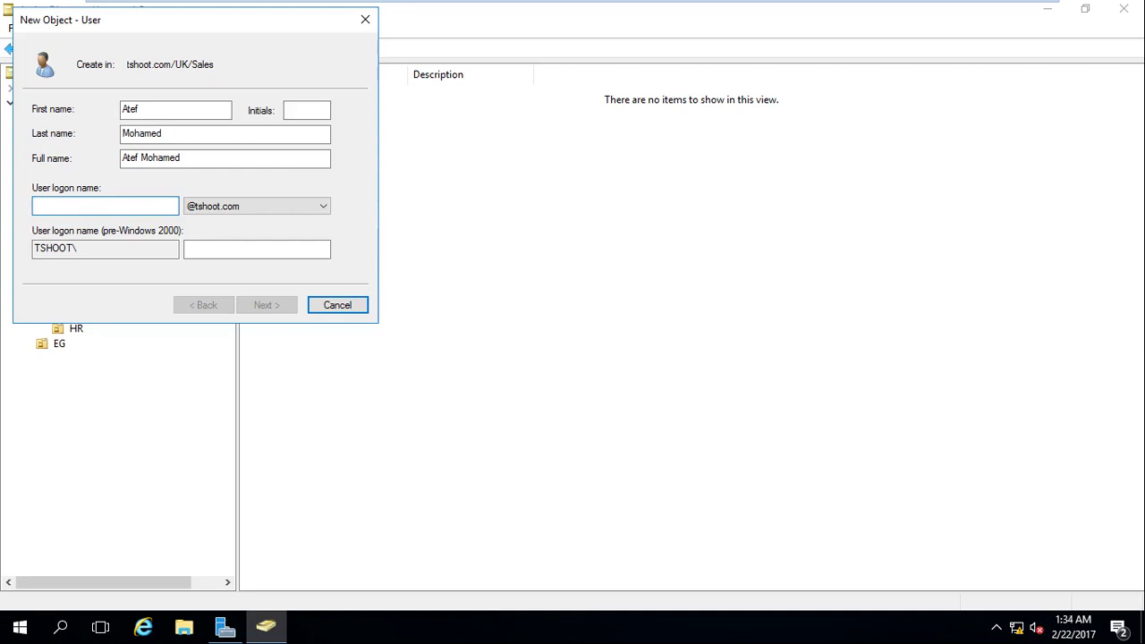
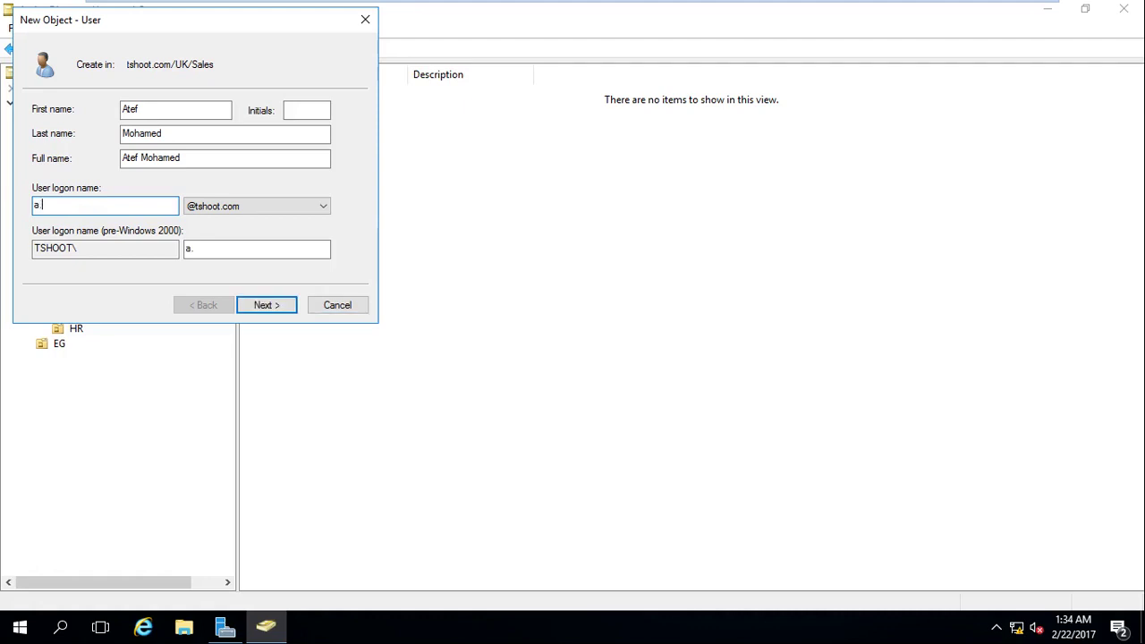
pyautogui.click(38, 205)
pyautogui.write('tef')
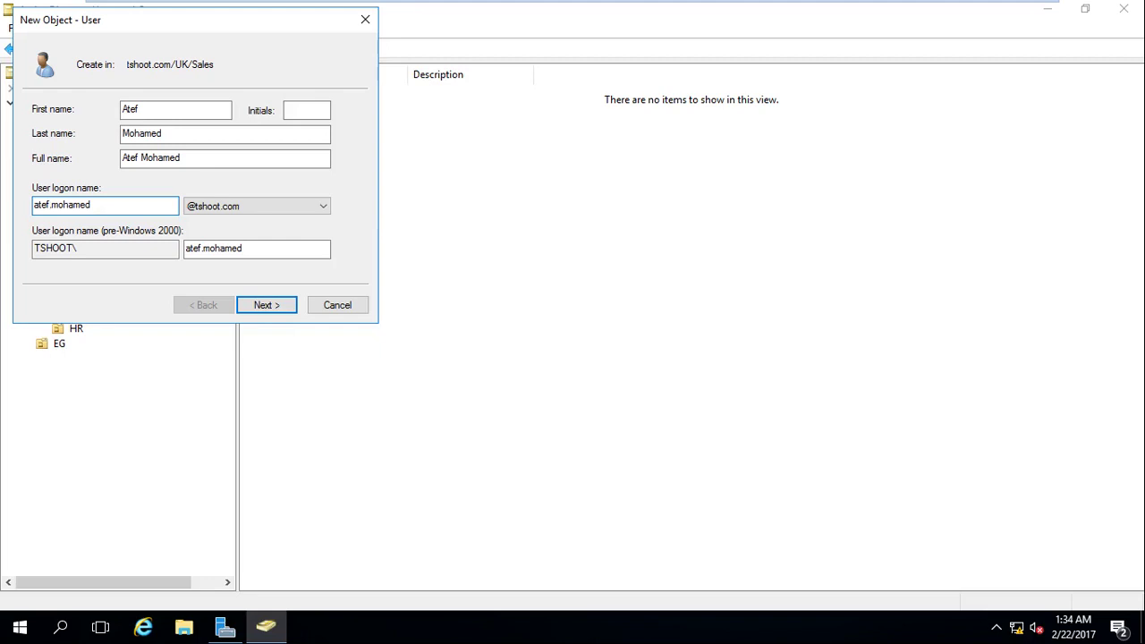
pyautogui.click(51, 205)
pyautogui.press('Delete')
pyautogui.write('_')
pyautogui.doubleClick(113, 209)
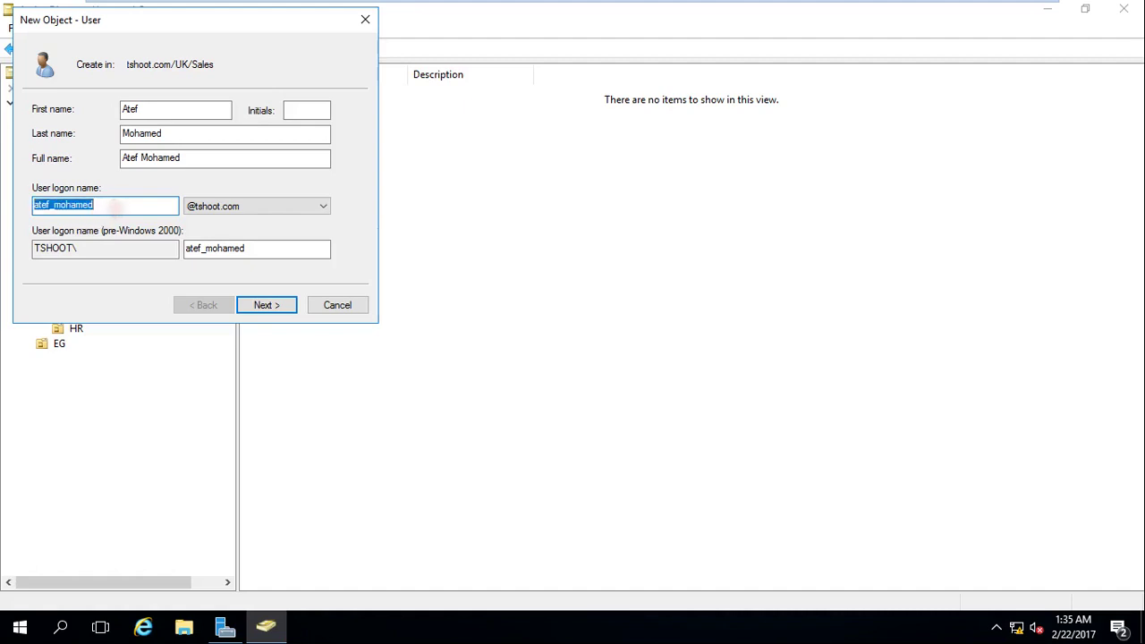
pyautogui.write('atef')
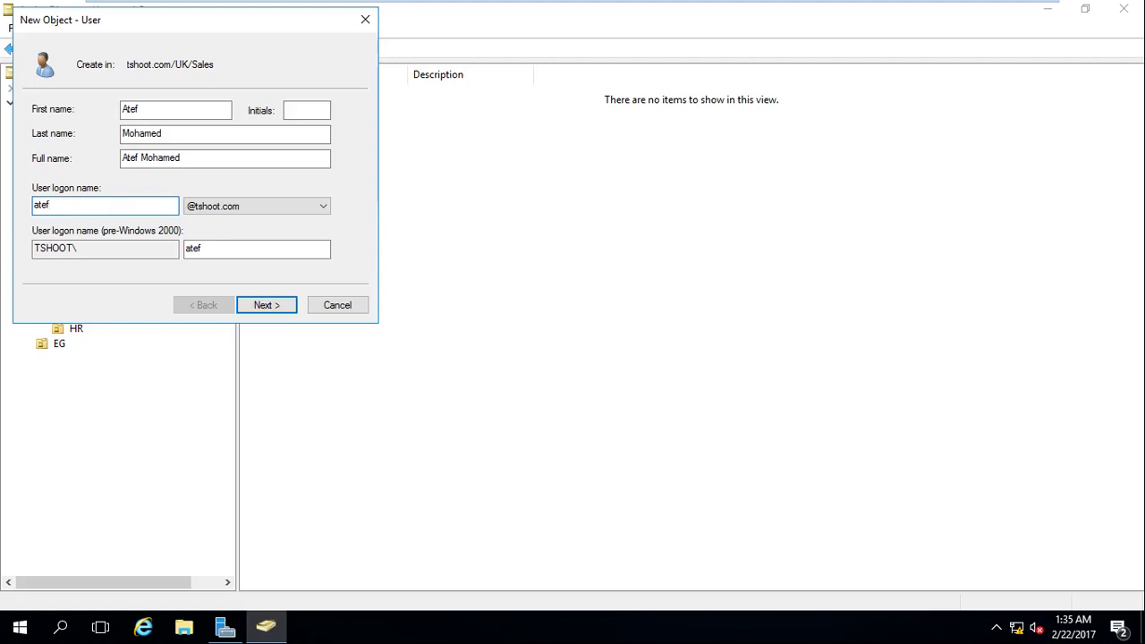
pyautogui.click(251, 211)
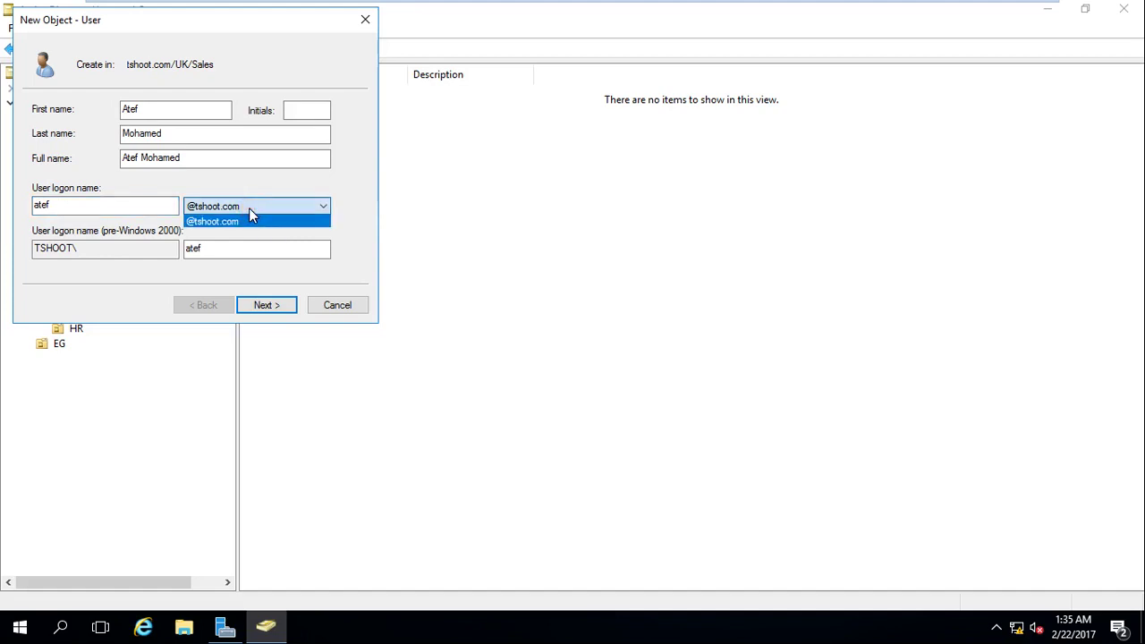
pyautogui.click(254, 221)
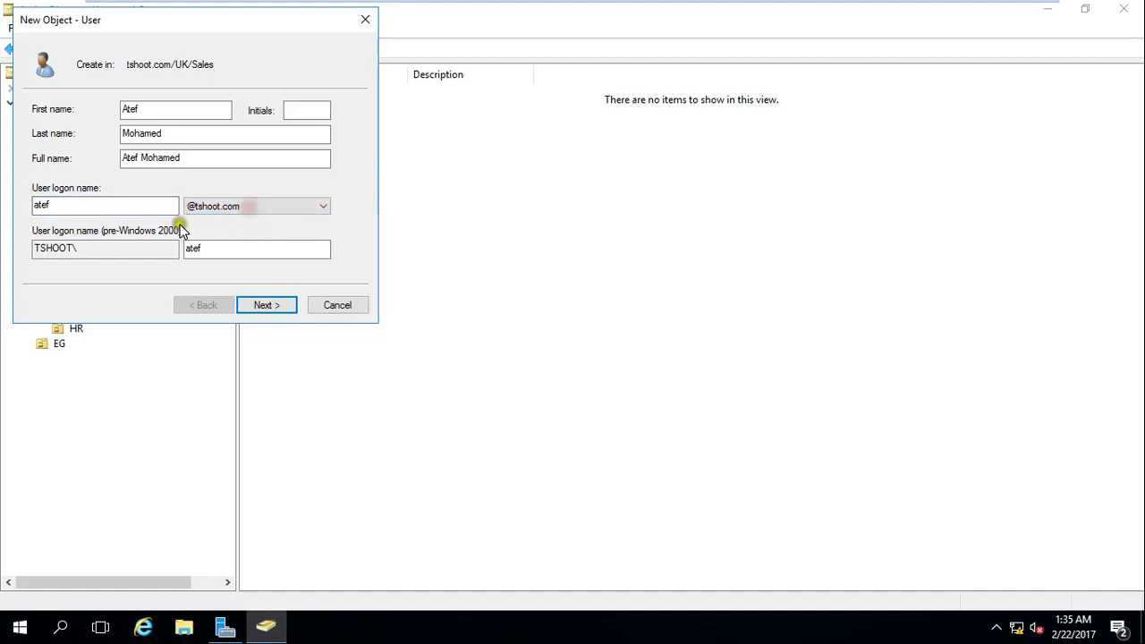
pyautogui.click(244, 213)
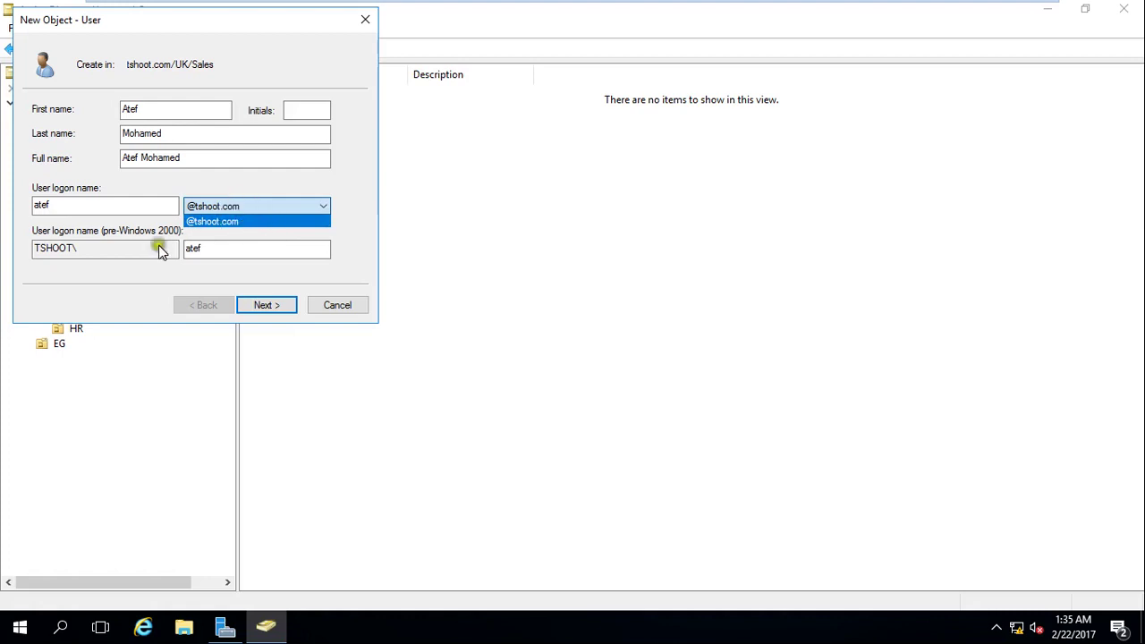
pyautogui.click(121, 249)
pyautogui.click(102, 248)
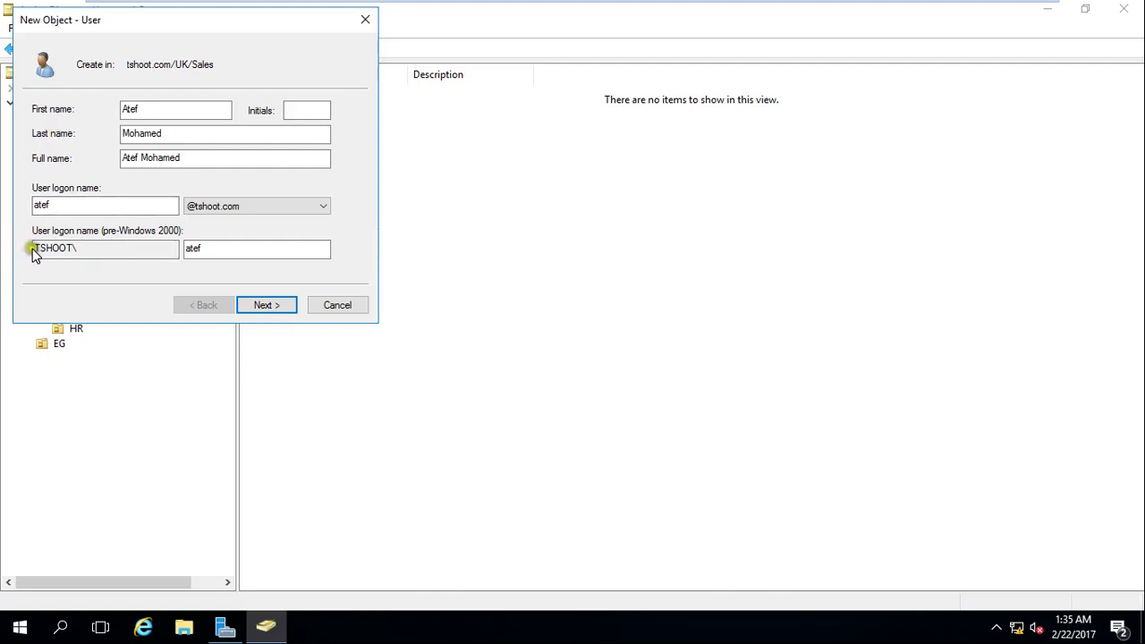
pyautogui.moveTo(33, 254); pyautogui.dragTo(141, 247)
# Advance the new UK/Sales user wizard past the logon names to the password page.
pyautogui.click(218, 251)
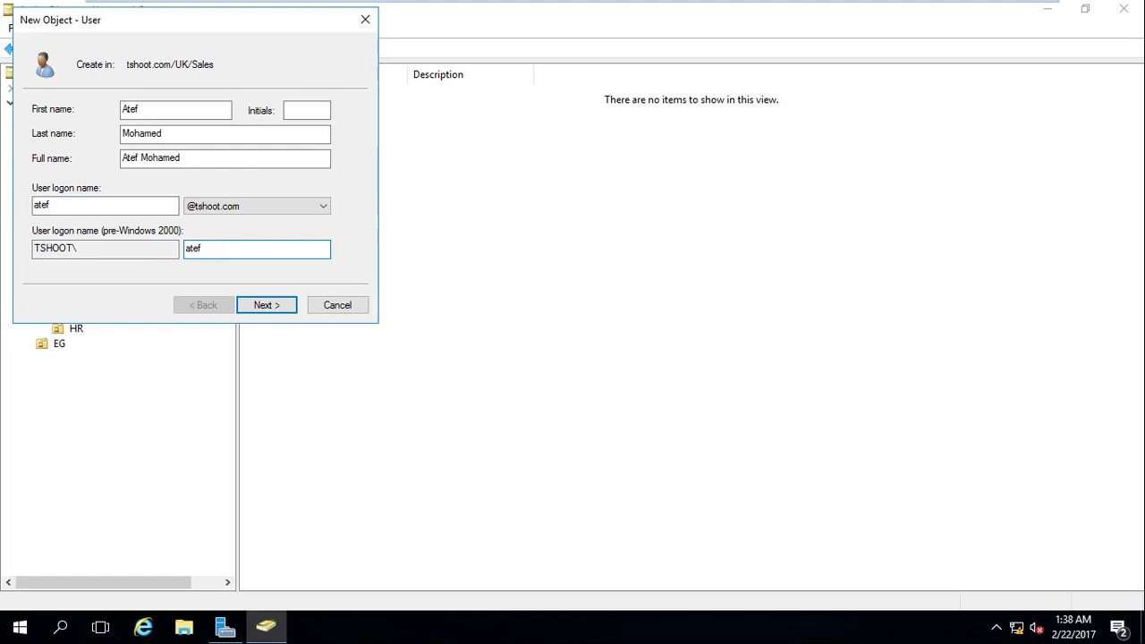
pyautogui.click(273, 306)
# Enter a three-character password in both the Password and Confirm password fields.
pyautogui.moveTo(226, 25); pyautogui.dragTo(396, 96)
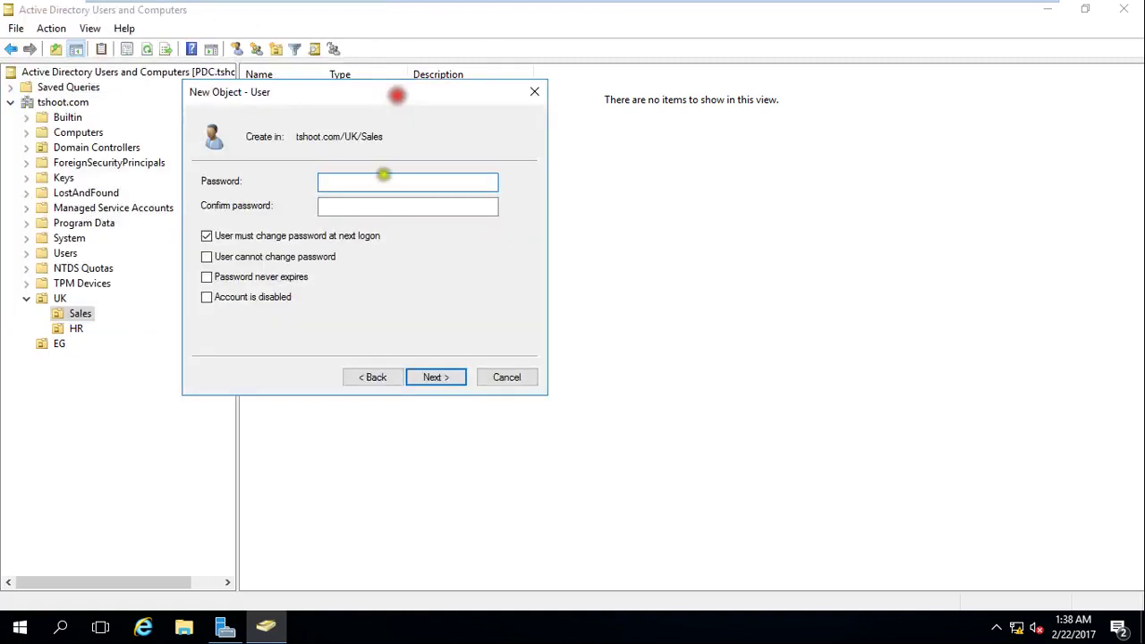
pyautogui.click(381, 185)
pyautogui.write('123')
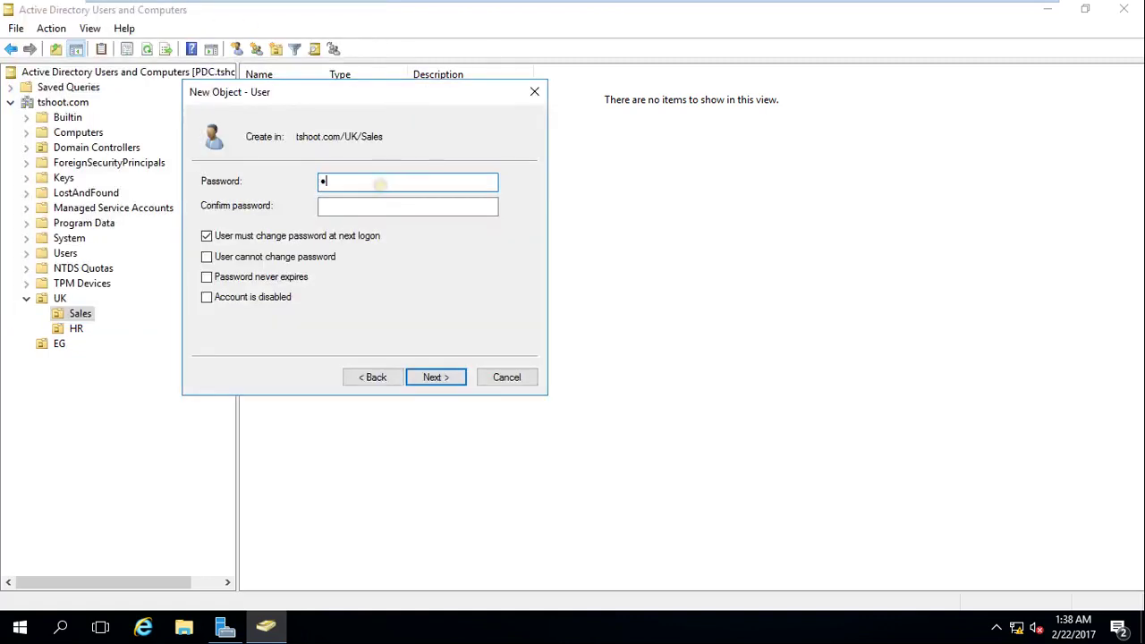
pyautogui.click(373, 210)
pyautogui.write('123')
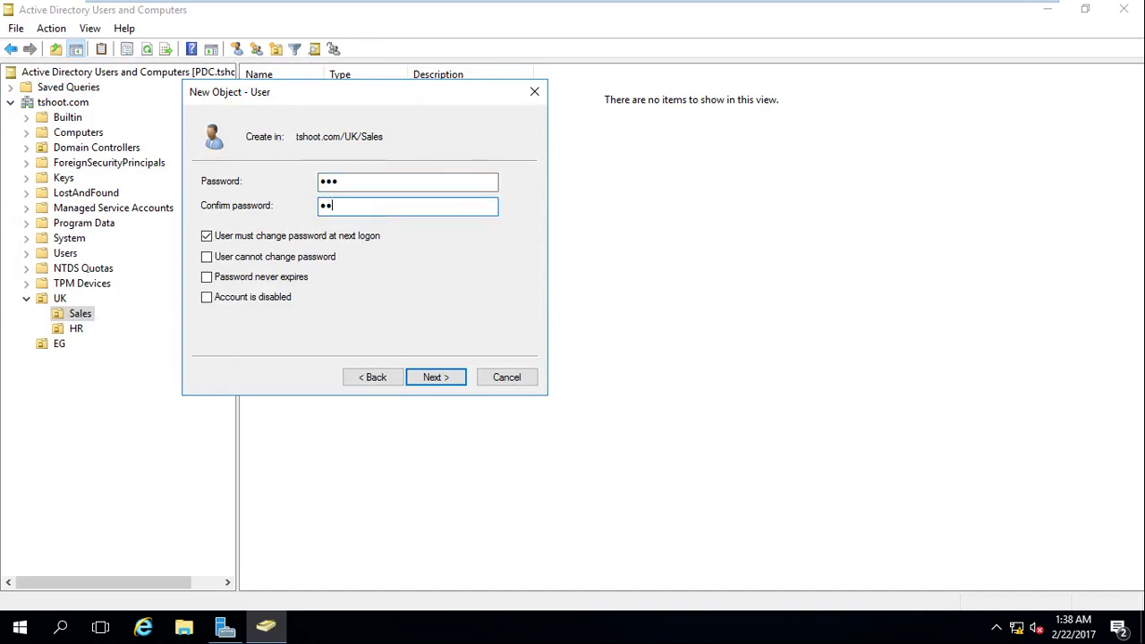
# Attempt to create the user, dismiss the password-policy error, and return to the password page.
pyautogui.click(445, 376)
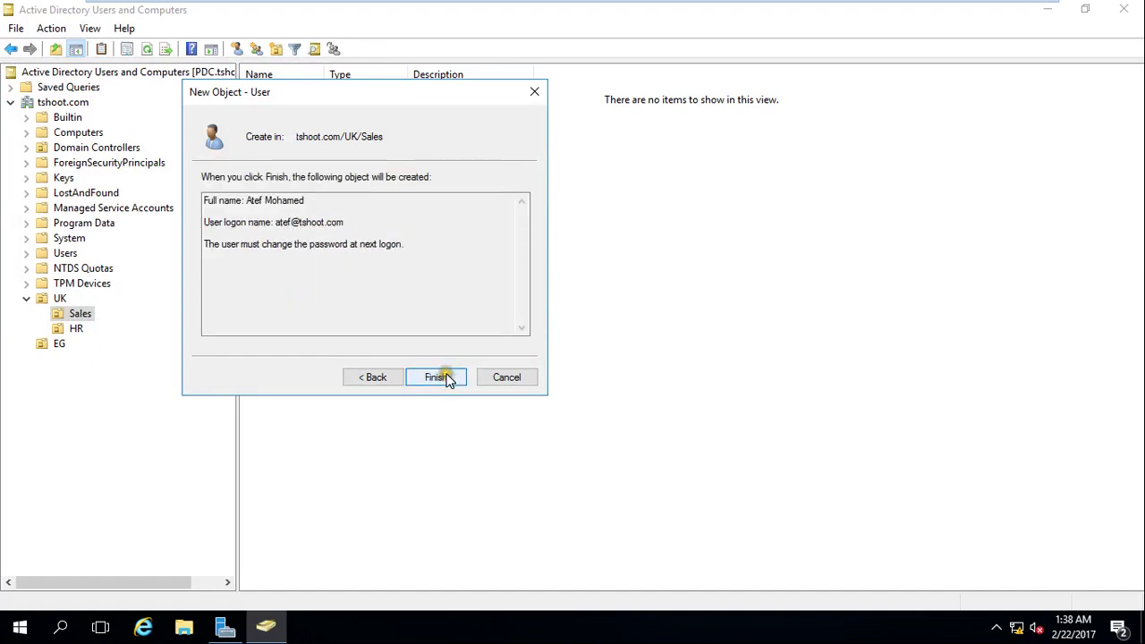
pyautogui.click(445, 376)
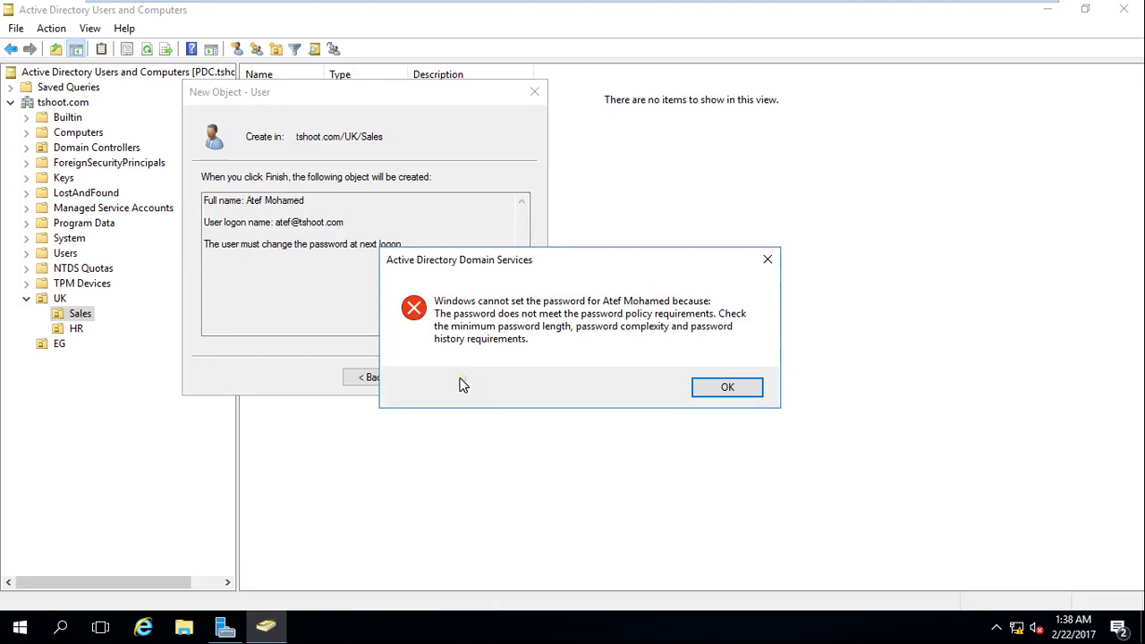
pyautogui.click(704, 390)
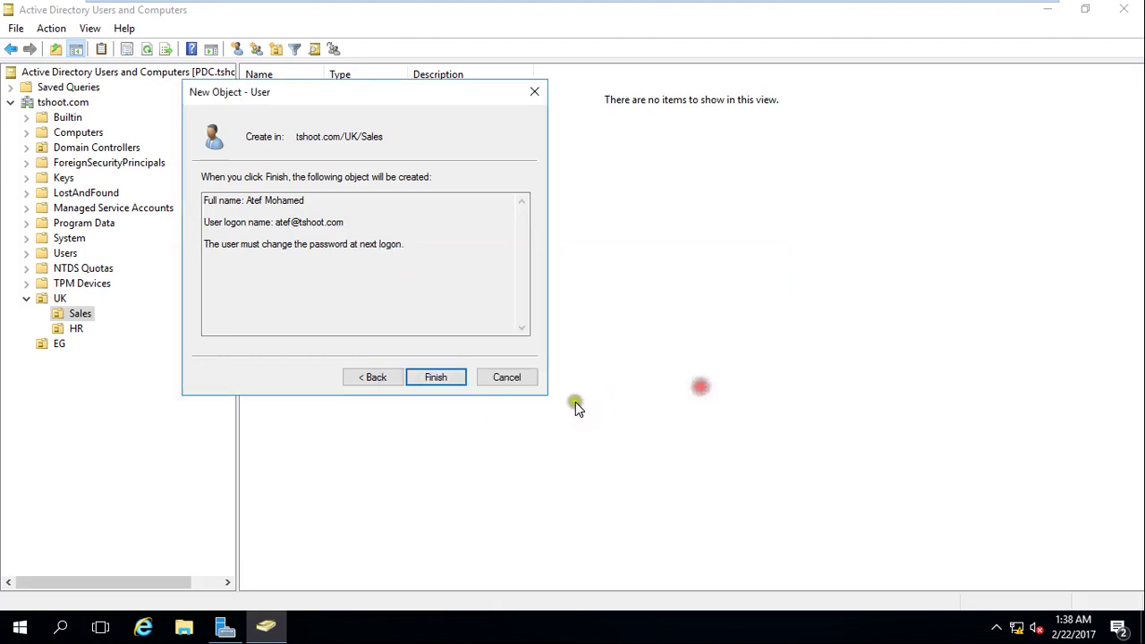
pyautogui.click(386, 378)
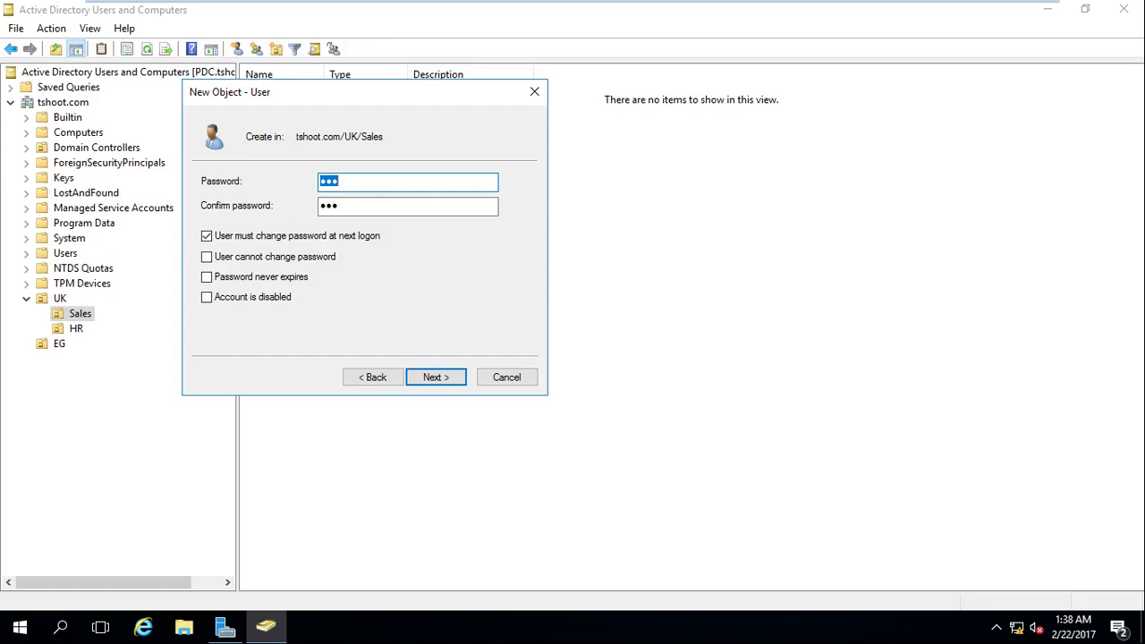
# Enter a seven-character password in both password fields.
pyautogui.write('•••••••')
pyautogui.press('Tab')
pyautogui.write('•••••••')
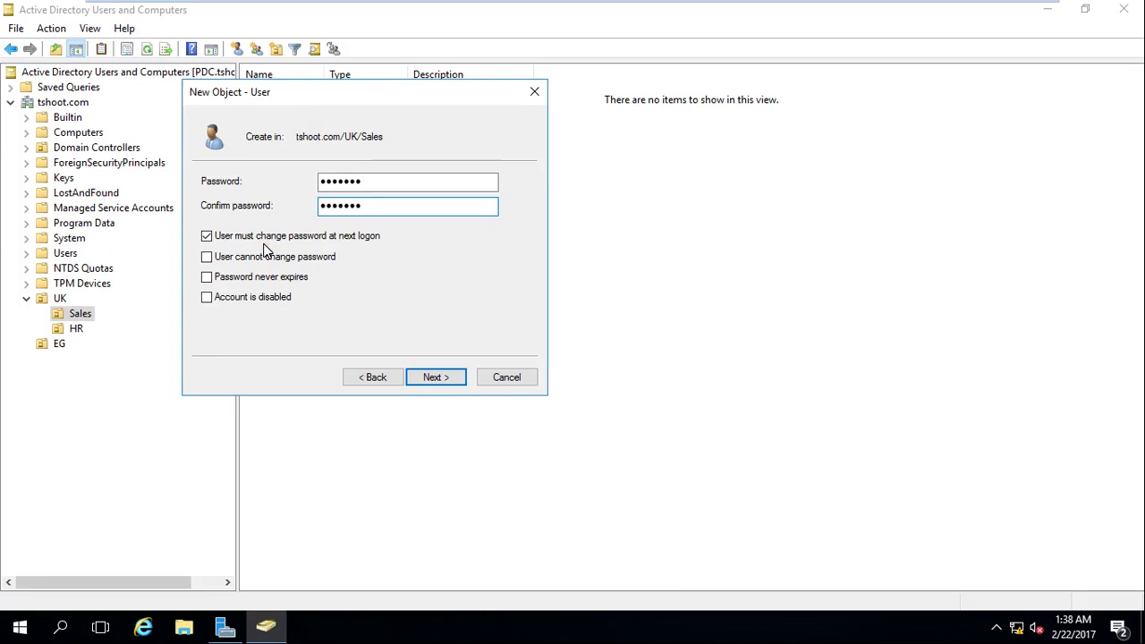
pyautogui.click(264, 244)
# Untick 'User must change password at next logon', clear the conflict errors, and create the user.
pyautogui.click(208, 236)
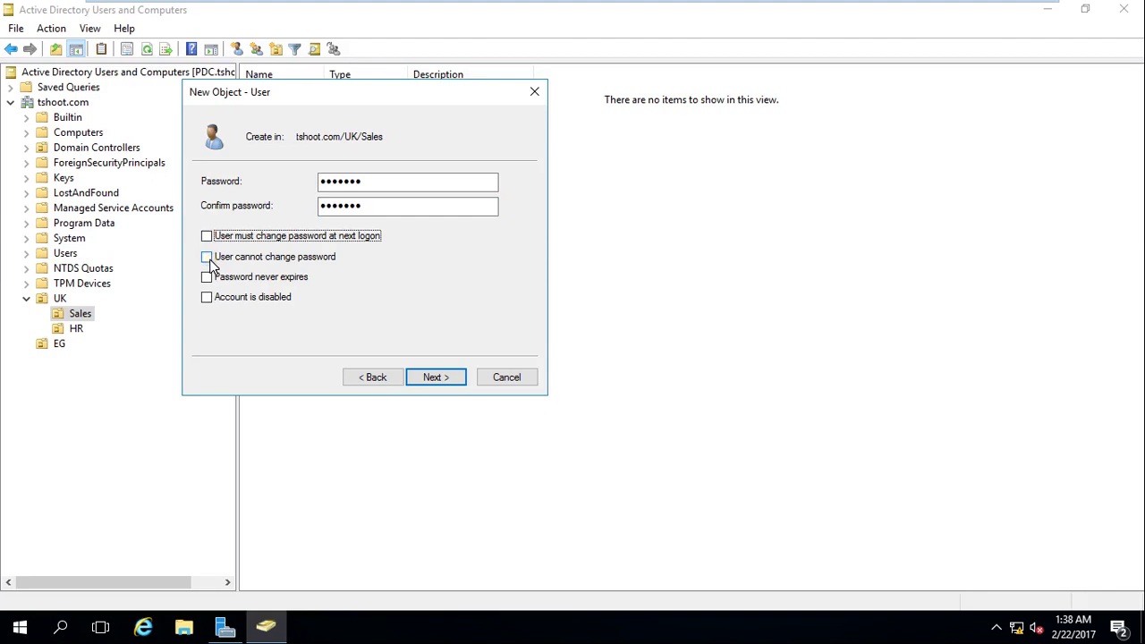
pyautogui.click(206, 256)
pyautogui.click(206, 236)
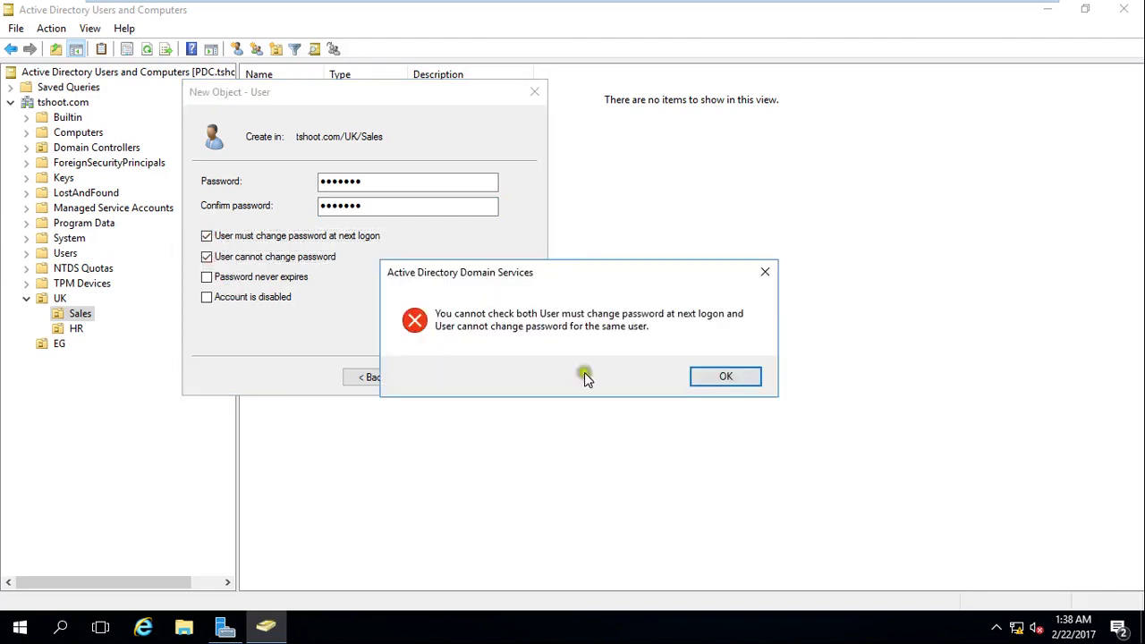
pyautogui.click(732, 368)
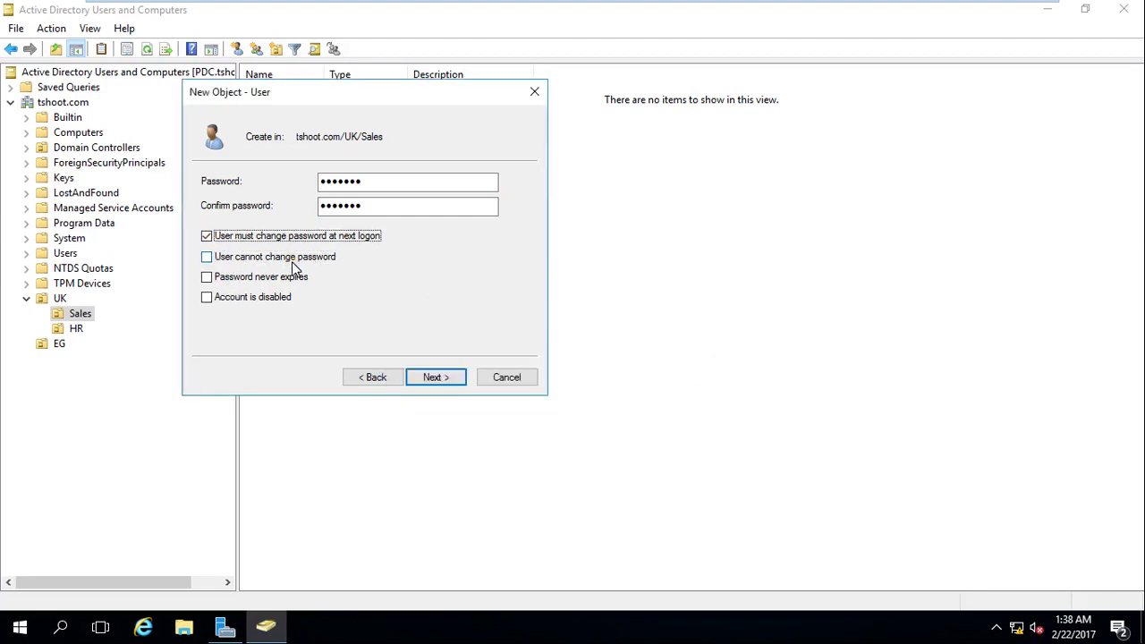
pyautogui.click(207, 258)
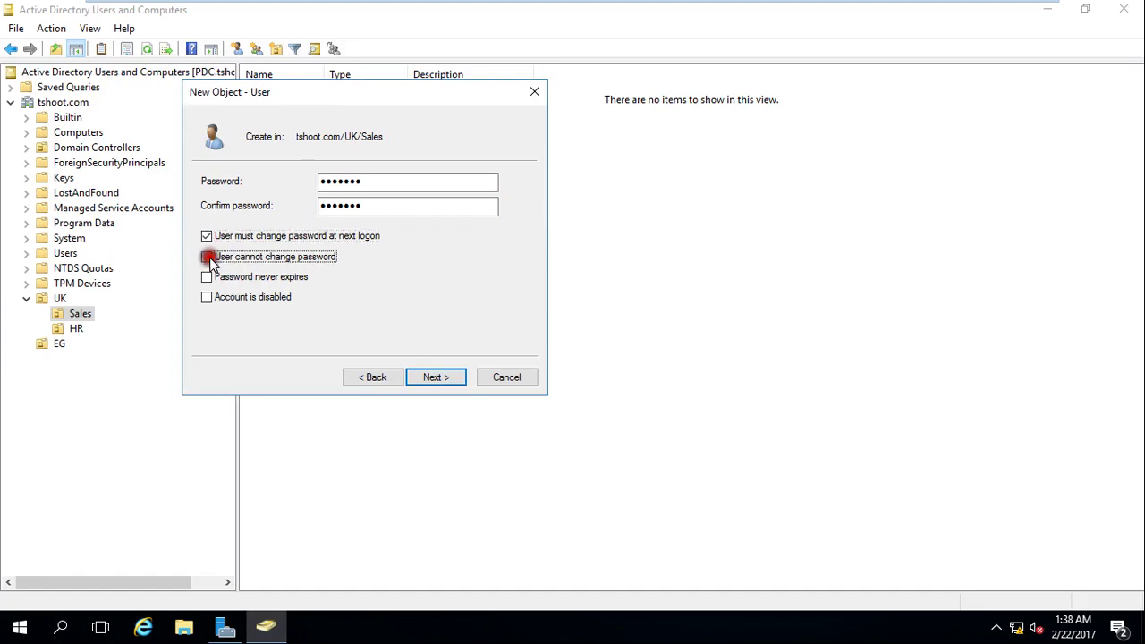
pyautogui.click(721, 379)
pyautogui.click(207, 237)
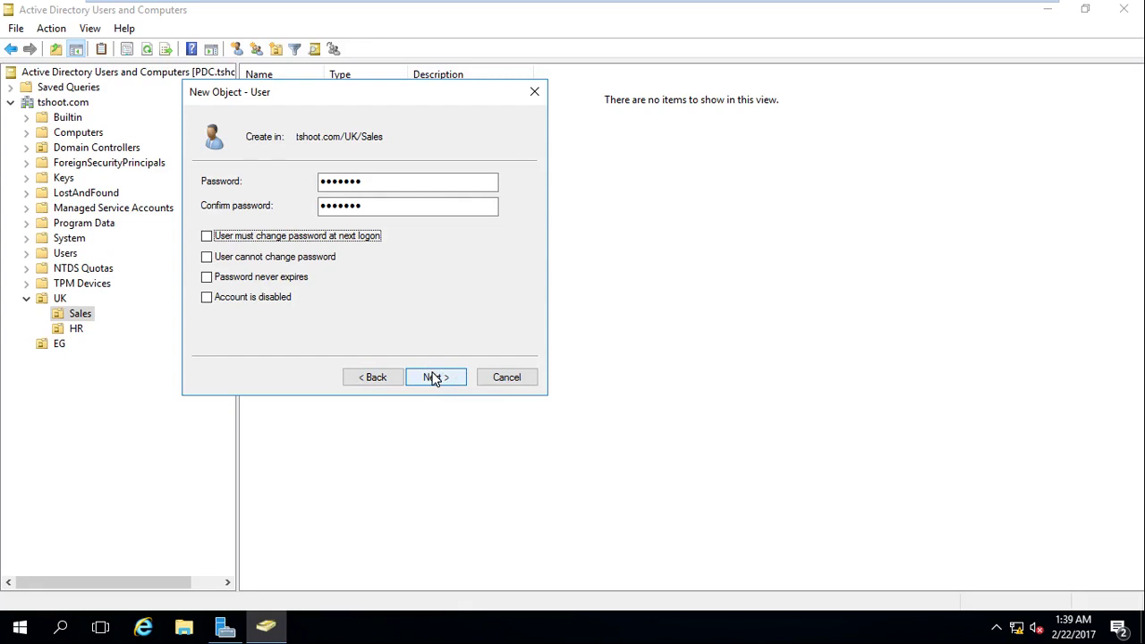
pyautogui.click(433, 379)
pyautogui.click(438, 385)
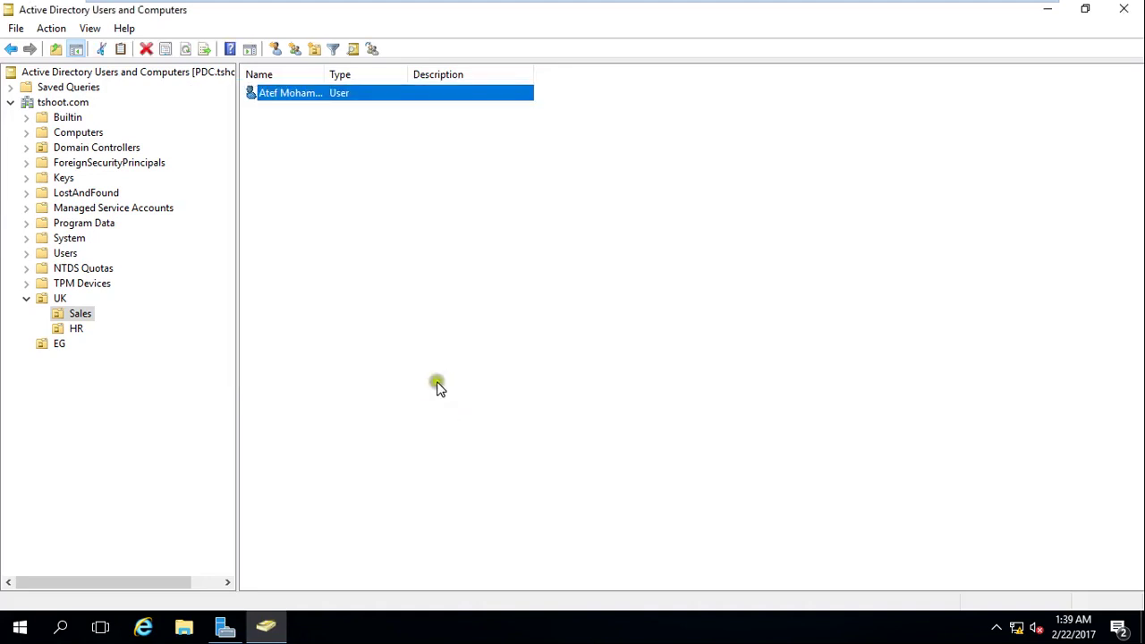
# Widen the Name column so the new user's full name is visible.
pyautogui.click(315, 140)
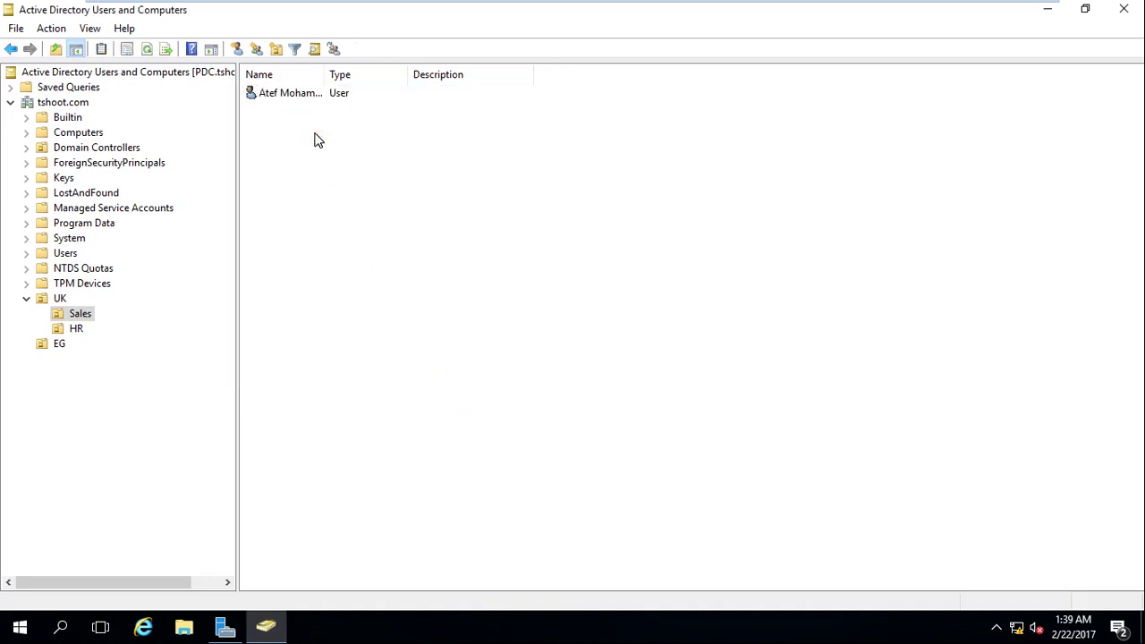
pyautogui.moveTo(323, 75); pyautogui.dragTo(413, 75)
pyautogui.click(290, 96)
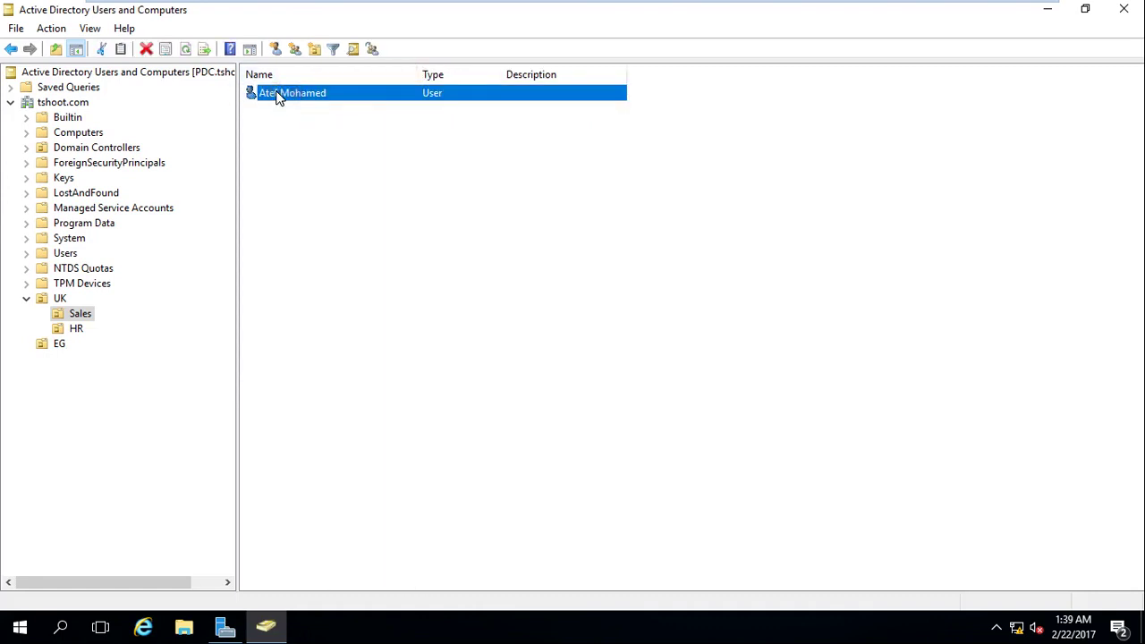
# Look through View > Customize and Filter Options, then open View > Add/Remove Columns.
pyautogui.click(89, 28)
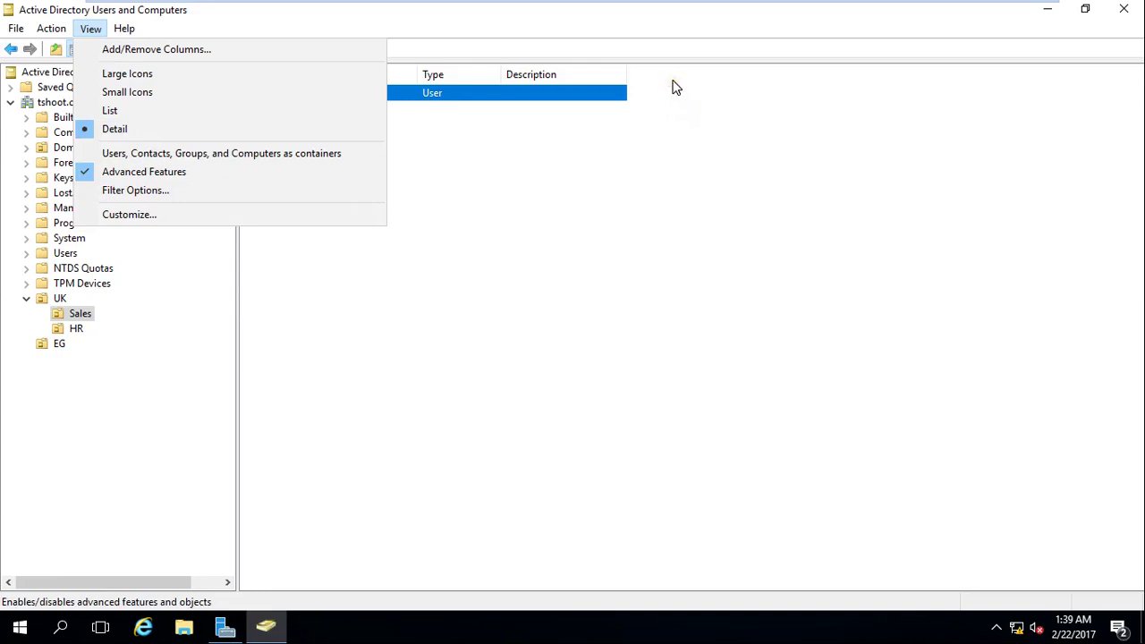
pyautogui.click(244, 208)
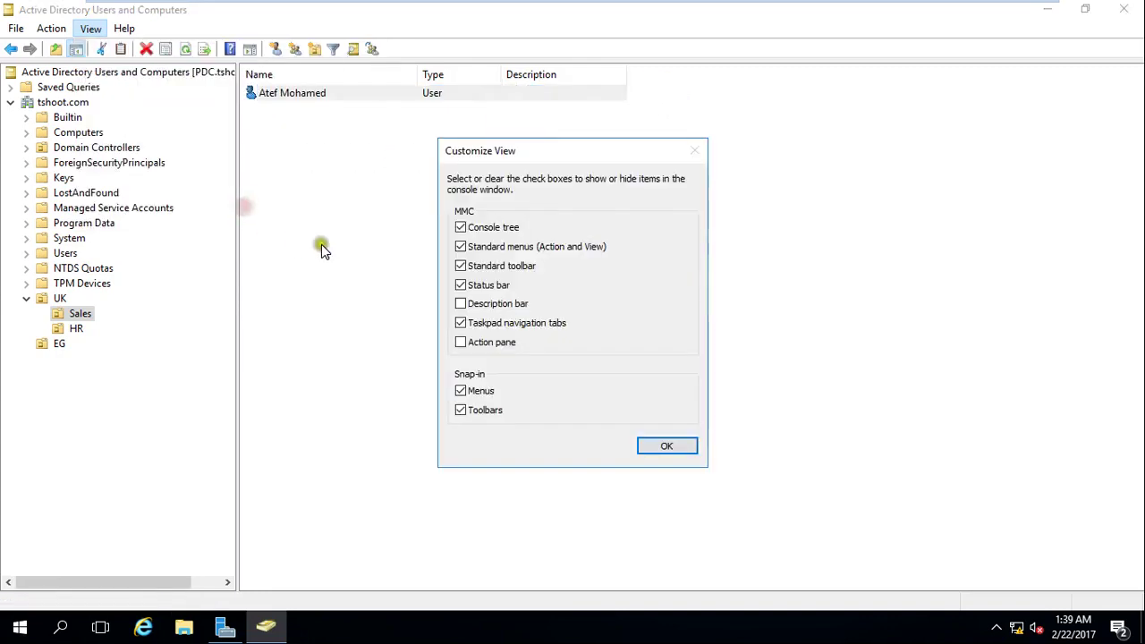
pyautogui.click(658, 449)
pyautogui.click(90, 28)
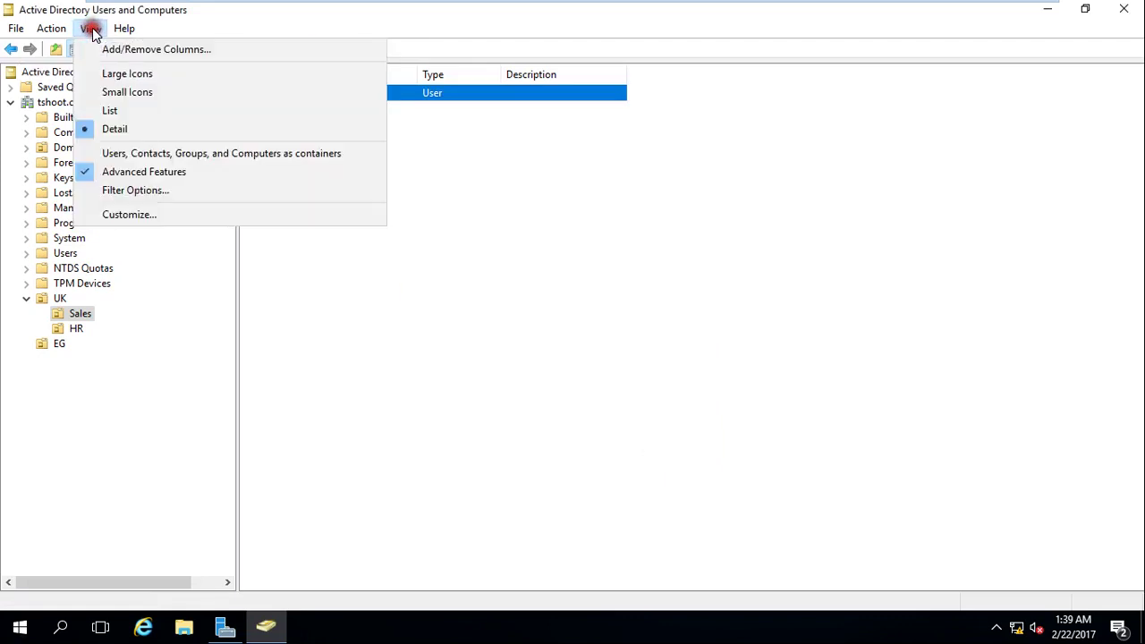
pyautogui.click(182, 192)
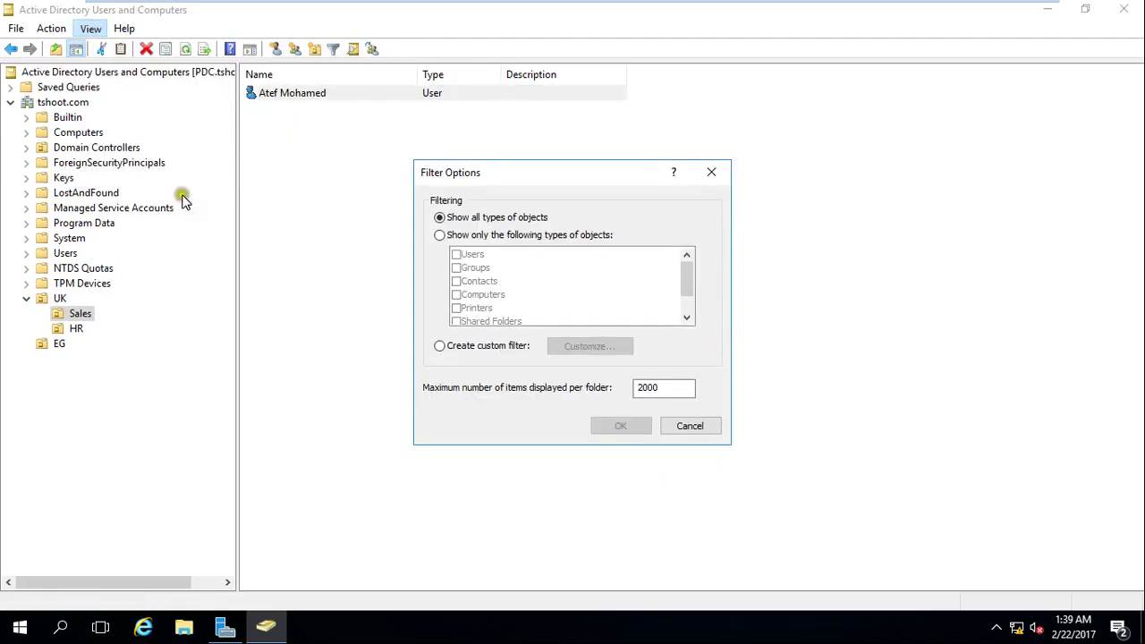
pyautogui.click(703, 427)
pyautogui.click(91, 28)
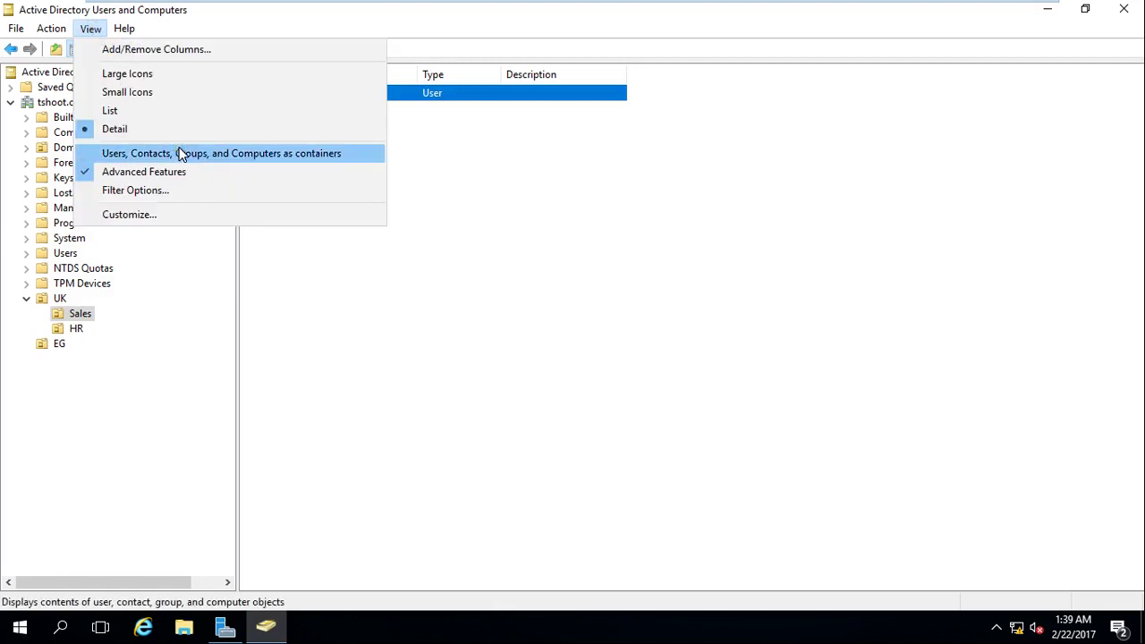
pyautogui.click(205, 58)
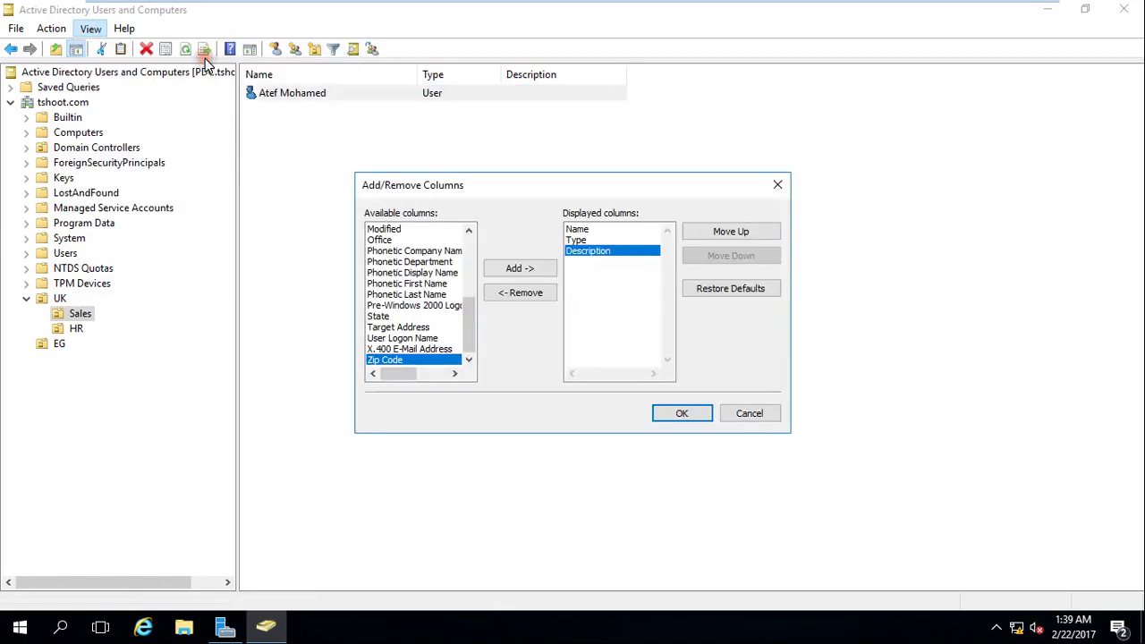
# Add User Logon Name to the displayed columns next to Name, Type and Description, and apply.
pyautogui.click(471, 357)
pyautogui.click(469, 233)
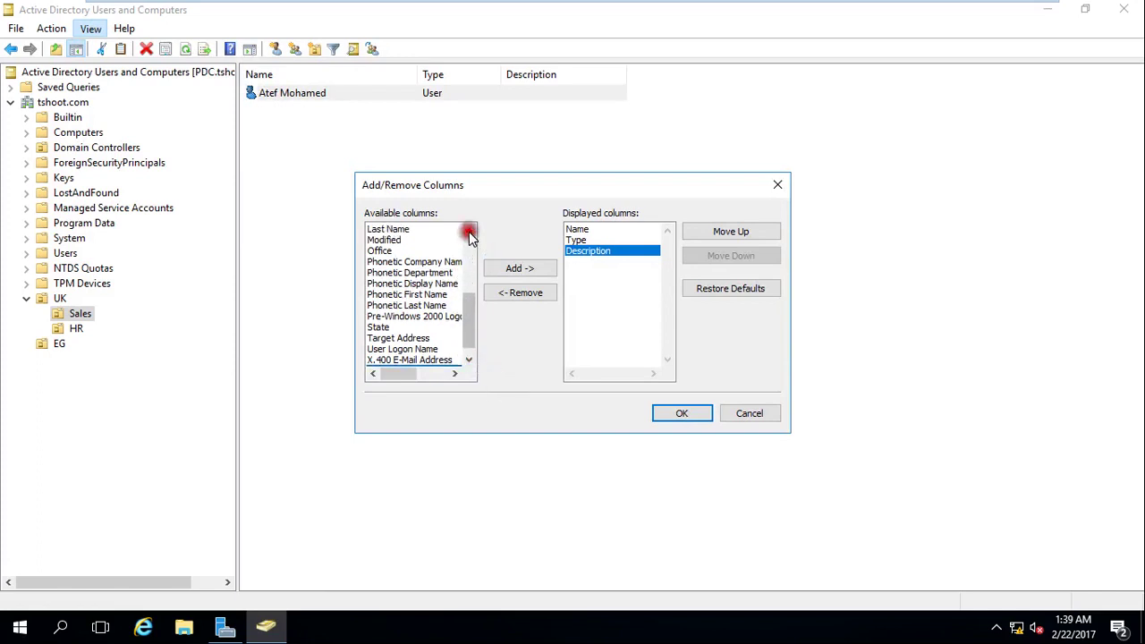
pyautogui.click(469, 232)
pyautogui.click(469, 233)
pyautogui.click(469, 233)
pyautogui.click(469, 233)
pyautogui.click(469, 233)
pyautogui.click(469, 232)
pyautogui.click(469, 232)
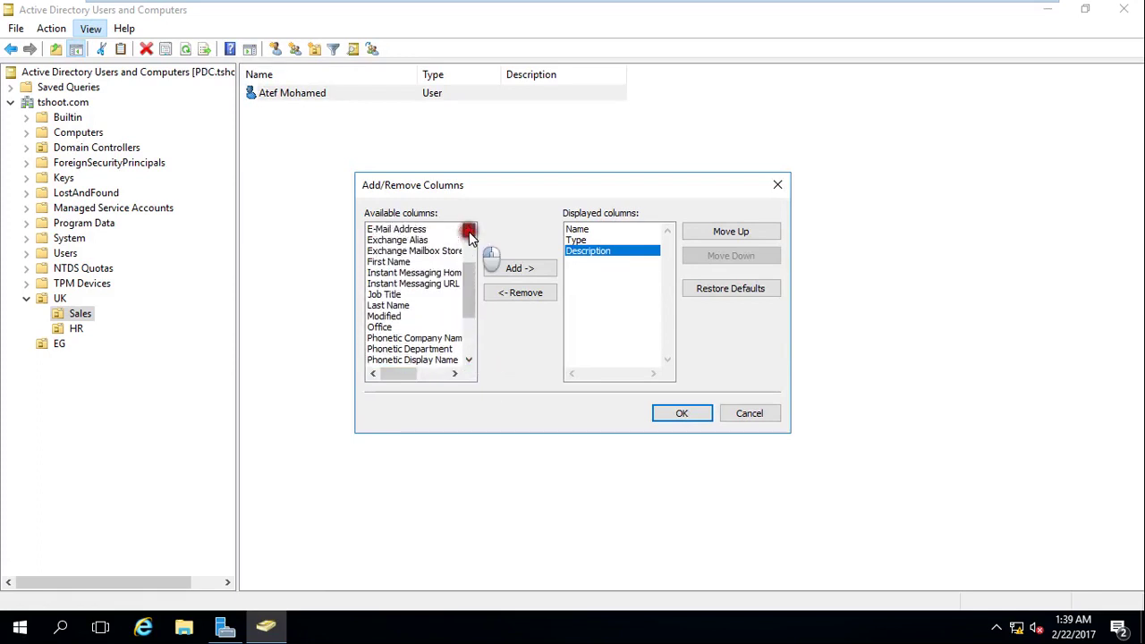
pyautogui.click(469, 232)
pyautogui.click(469, 232)
pyautogui.click(469, 231)
pyautogui.click(469, 232)
pyautogui.click(469, 231)
pyautogui.click(469, 231)
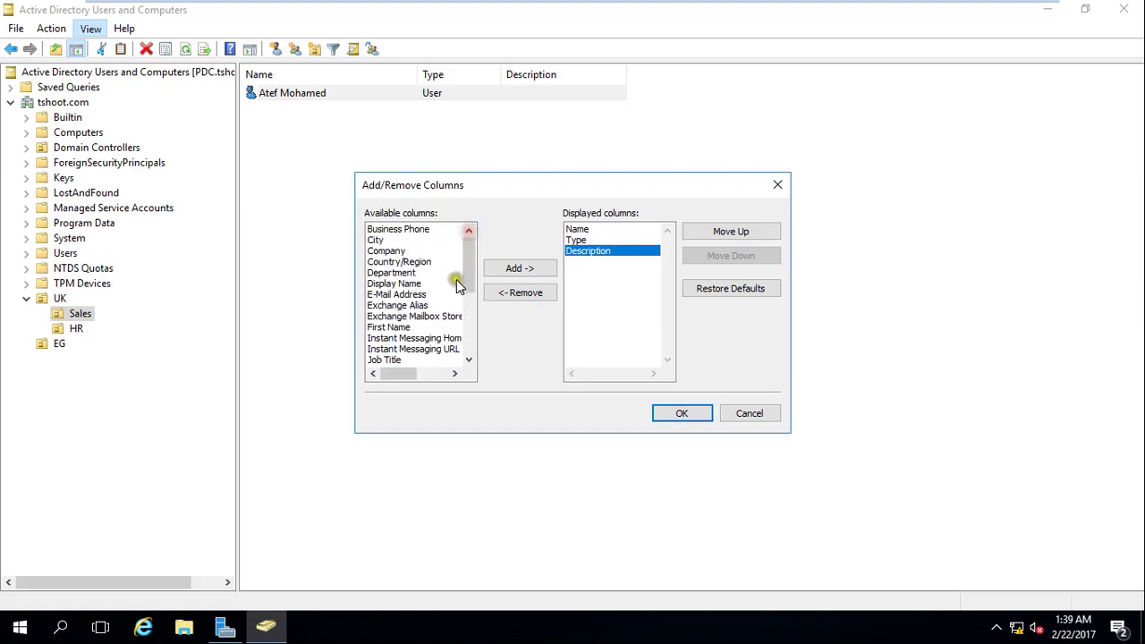
pyautogui.moveTo(468, 258); pyautogui.dragTo(478, 327)
pyautogui.click(435, 339)
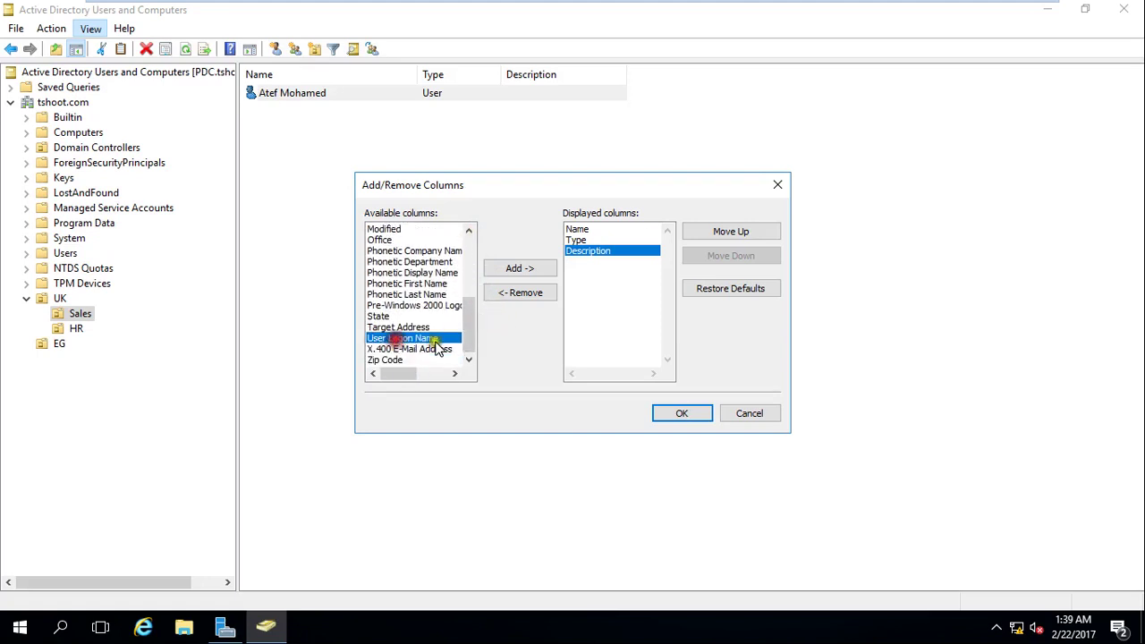
pyautogui.click(522, 270)
pyautogui.click(658, 407)
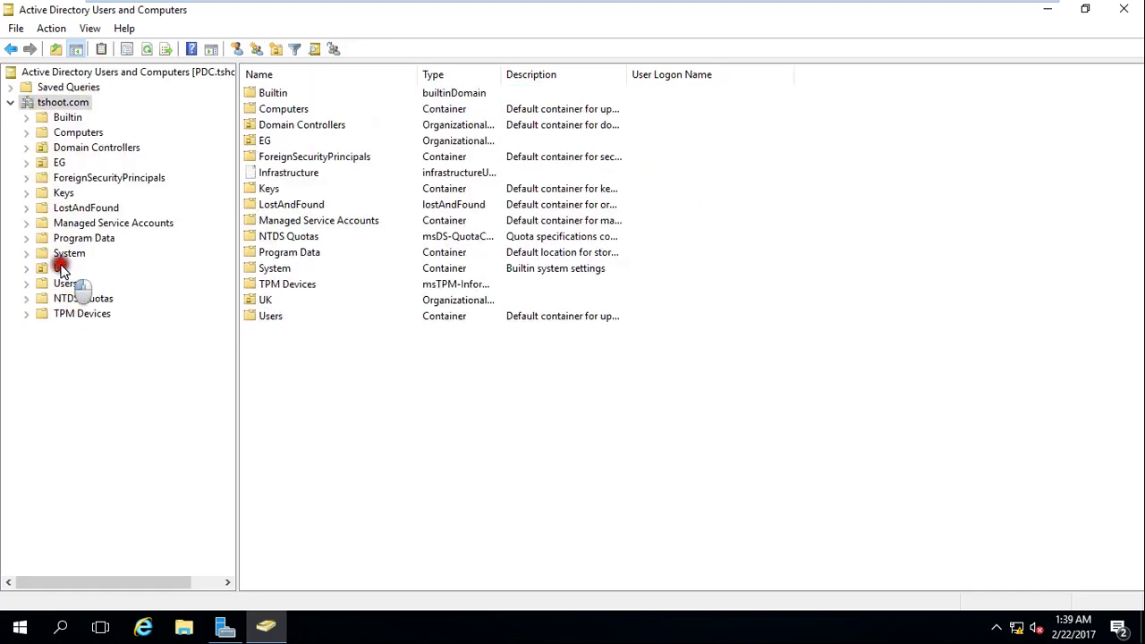
# Browse UK, HR and Sales to check the new user's logon name in the added column.
pyautogui.click(61, 270)
pyautogui.doubleClick(269, 94)
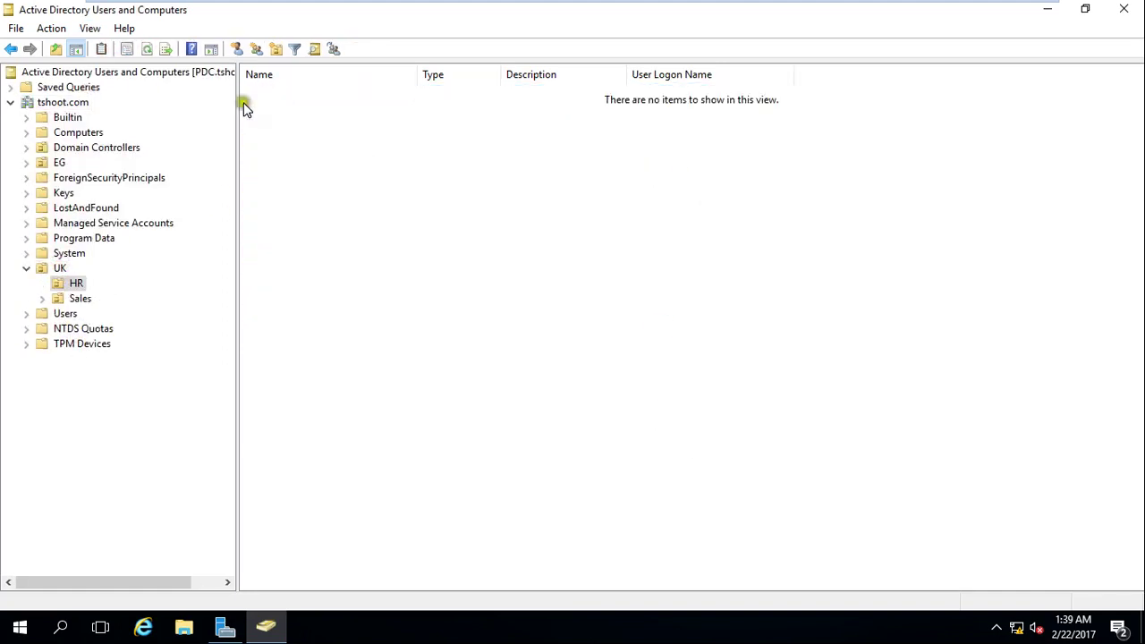
pyautogui.click(79, 301)
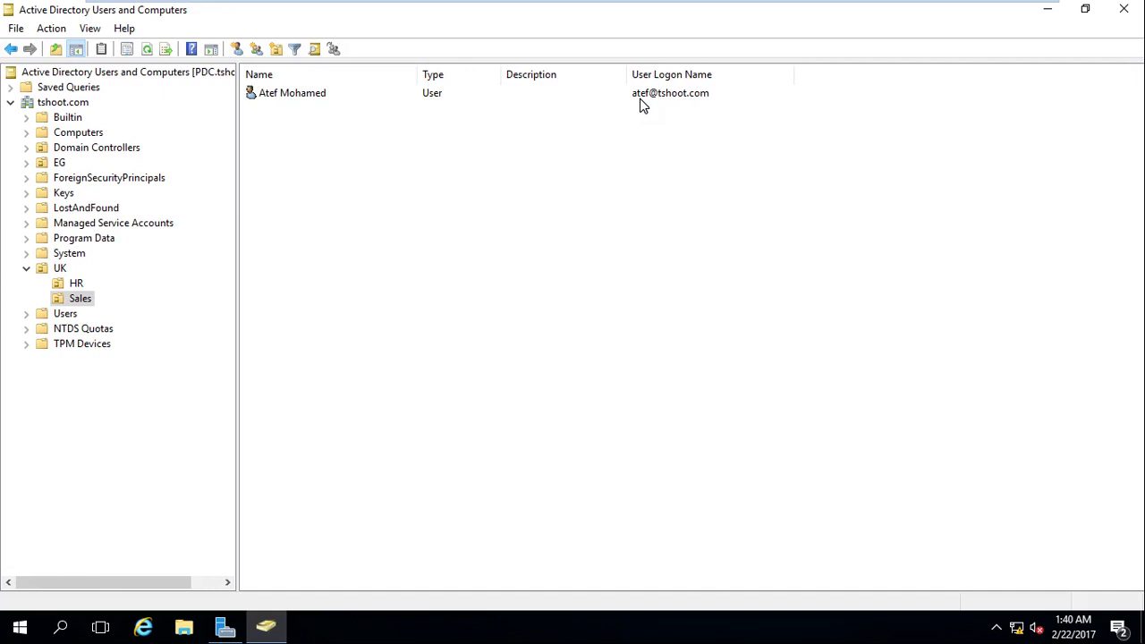
pyautogui.click(598, 96)
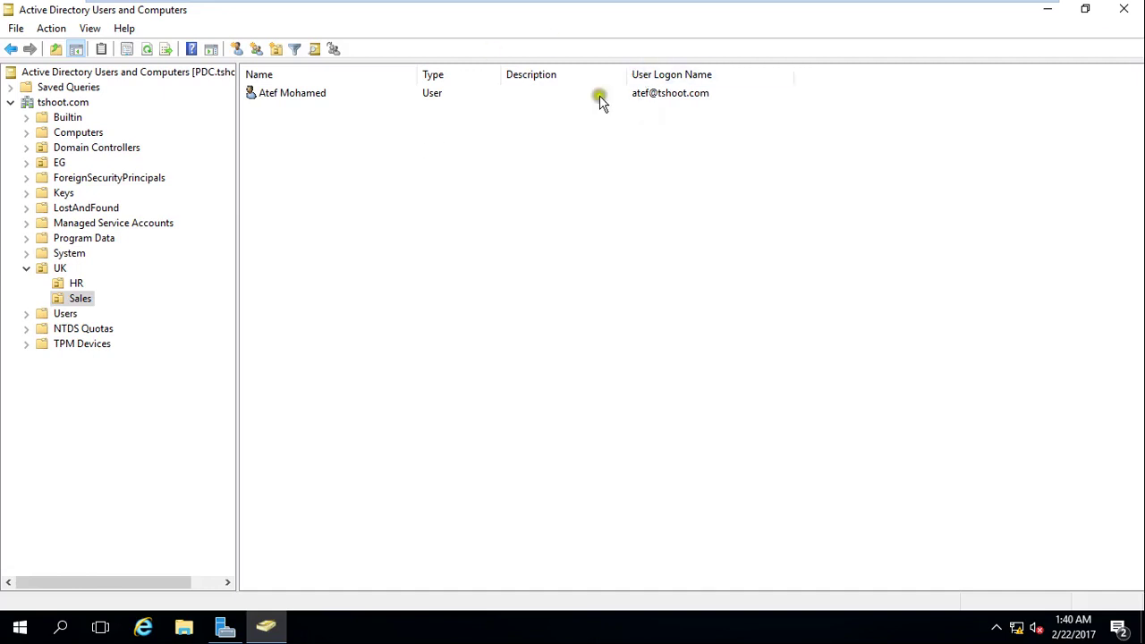
# Close the Active Directory Users and Computers console.
pyautogui.click(1129, 11)
pyautogui.moveTo(921, 5)
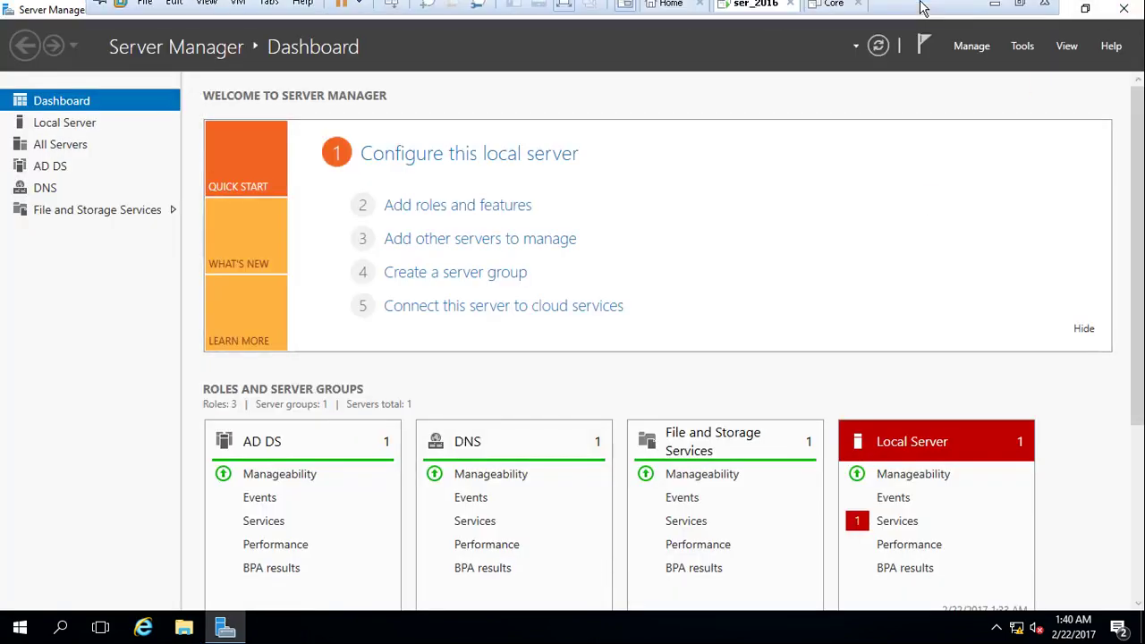
pyautogui.click(1040, 12)
pyautogui.click(617, 627)
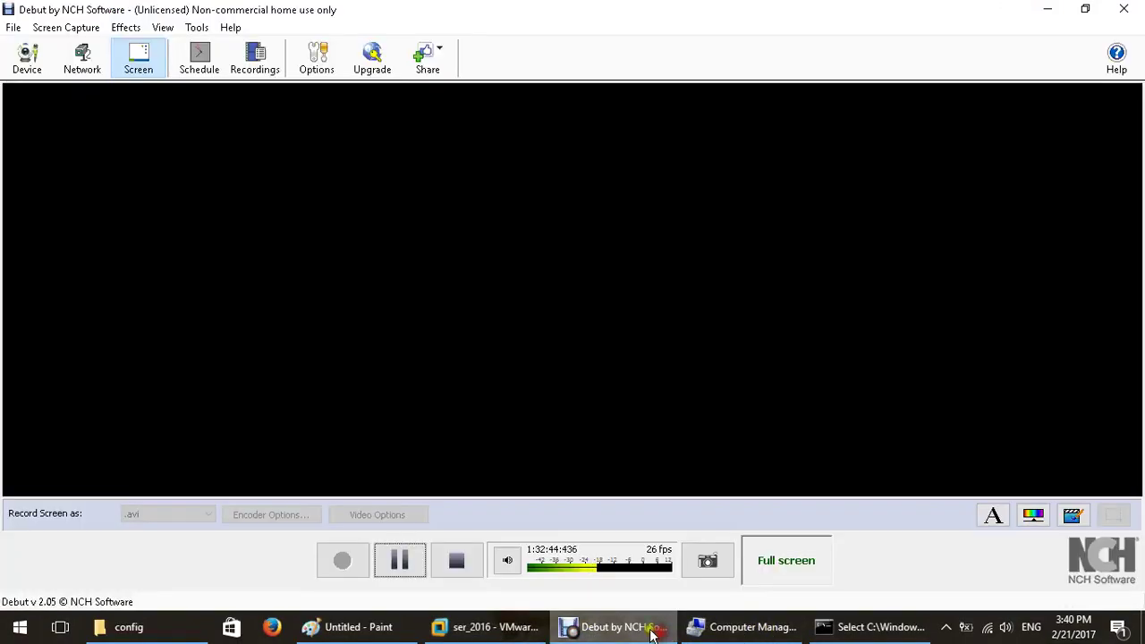